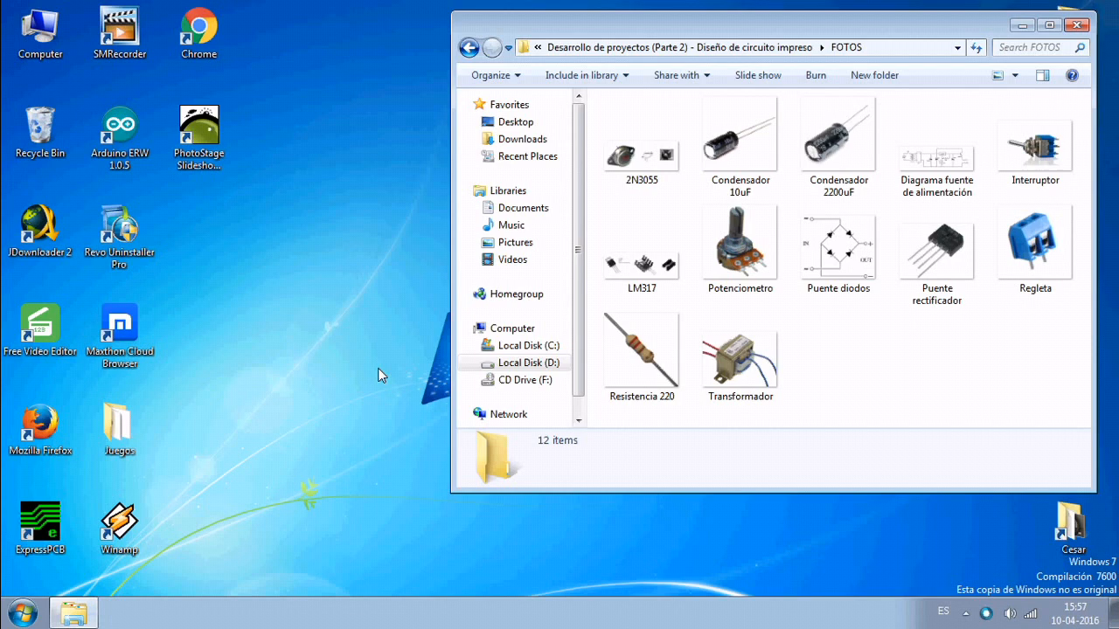
# View the "Diagrama fuente de alimentación" circuit image and close it.
pyautogui.doubleClick(953, 182)
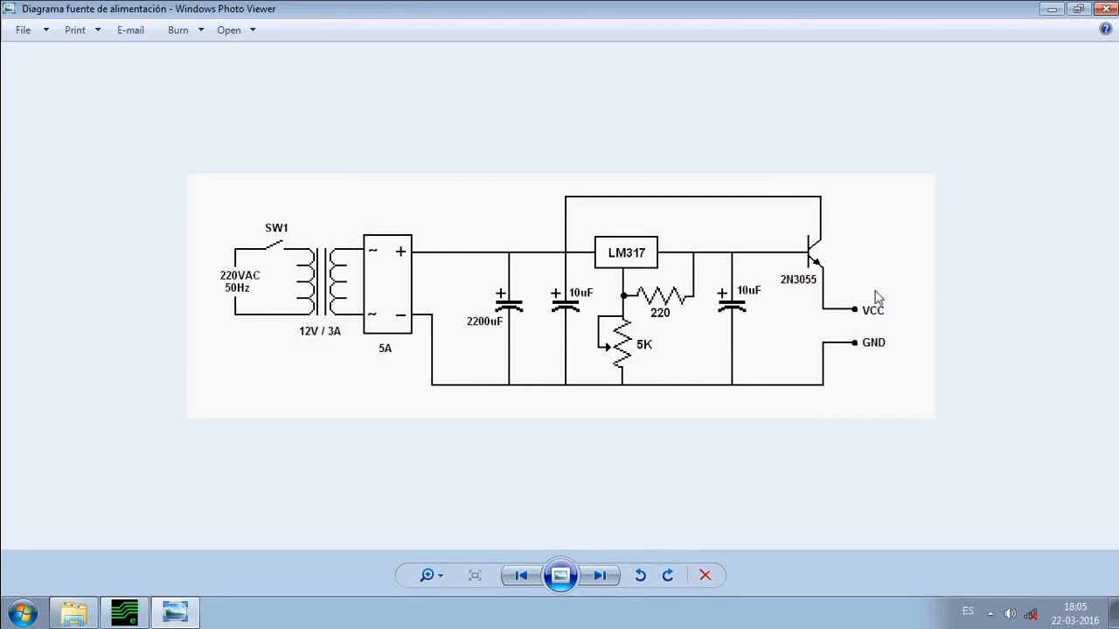
pyautogui.click(1104, 9)
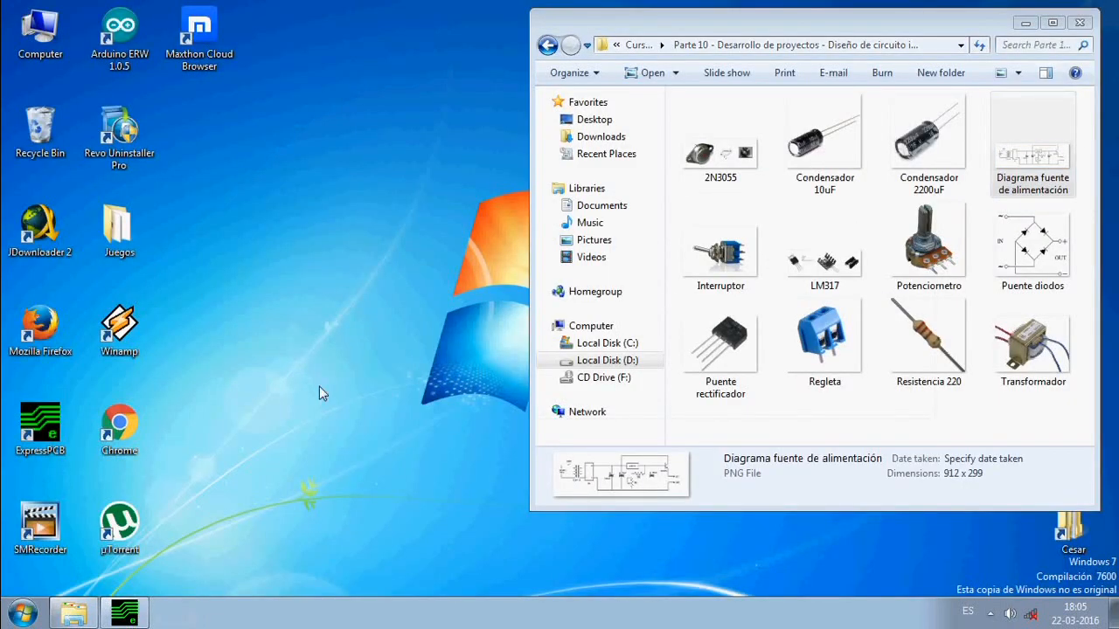
# Start ExpressPCB, dismiss its welcome message and maximize the empty board layout window.
pyautogui.doubleClick(53, 423)
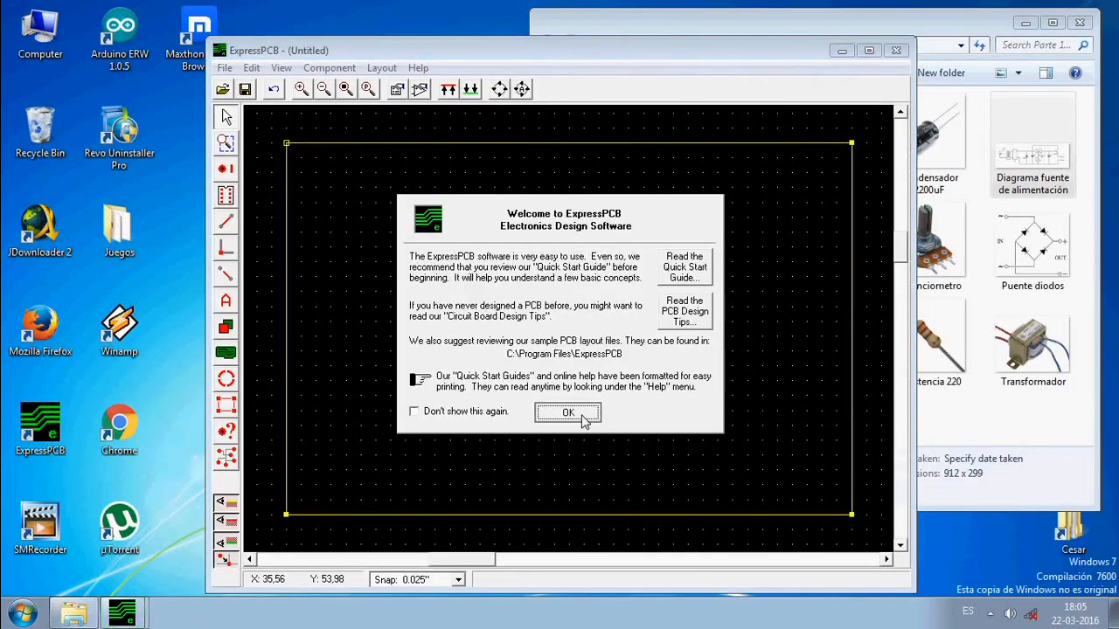
pyautogui.click(568, 414)
pyautogui.doubleClick(613, 50)
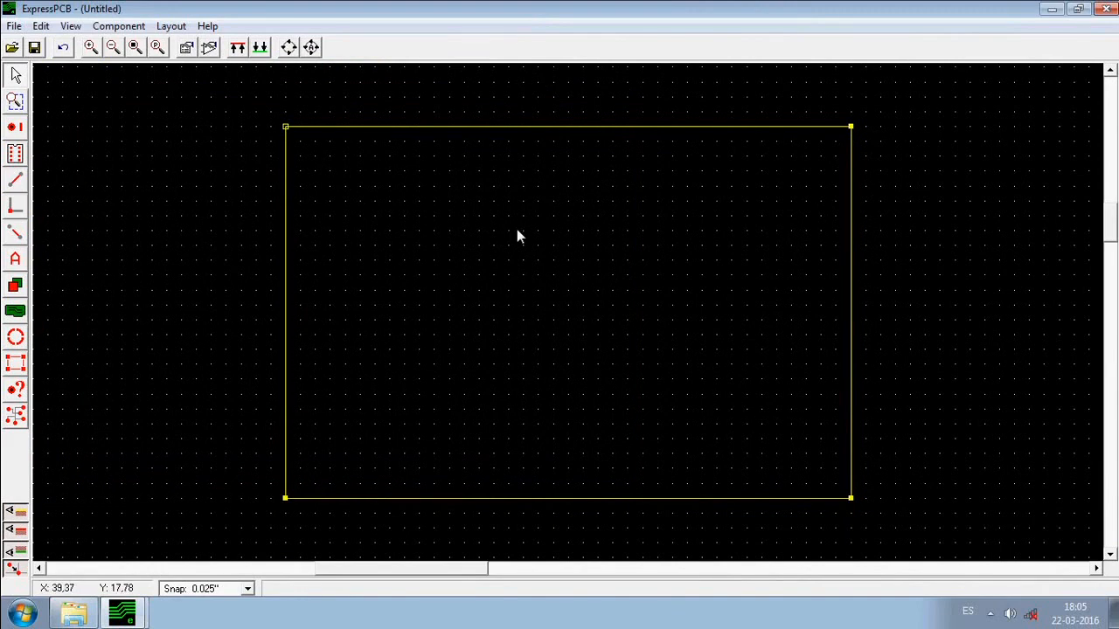
pyautogui.click(1078, 8)
pyautogui.click(1024, 23)
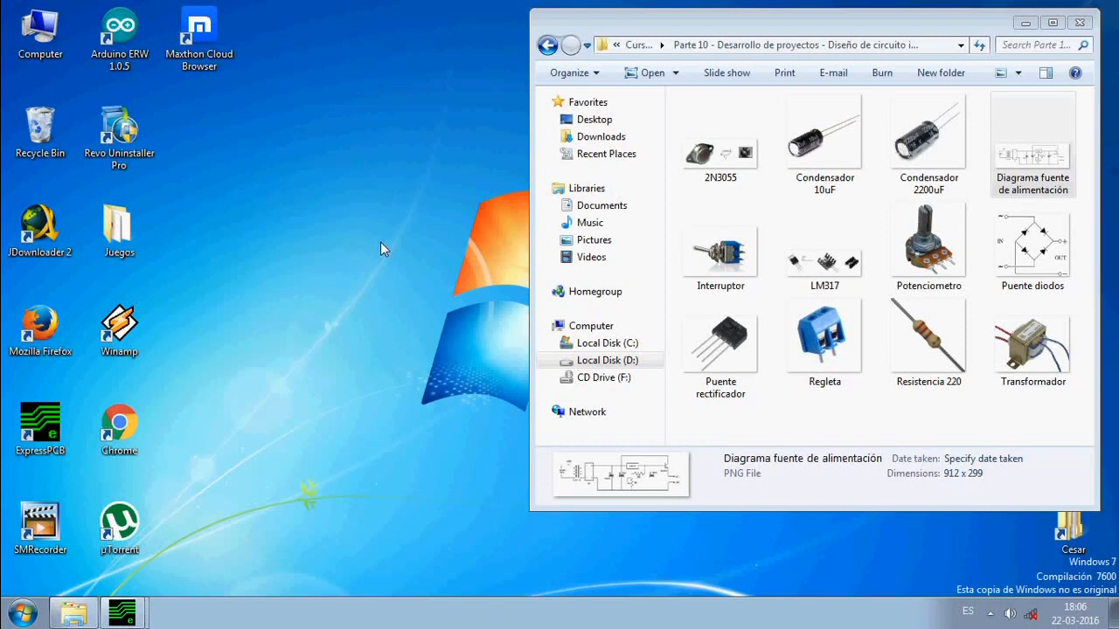
pyautogui.moveTo(138, 601)
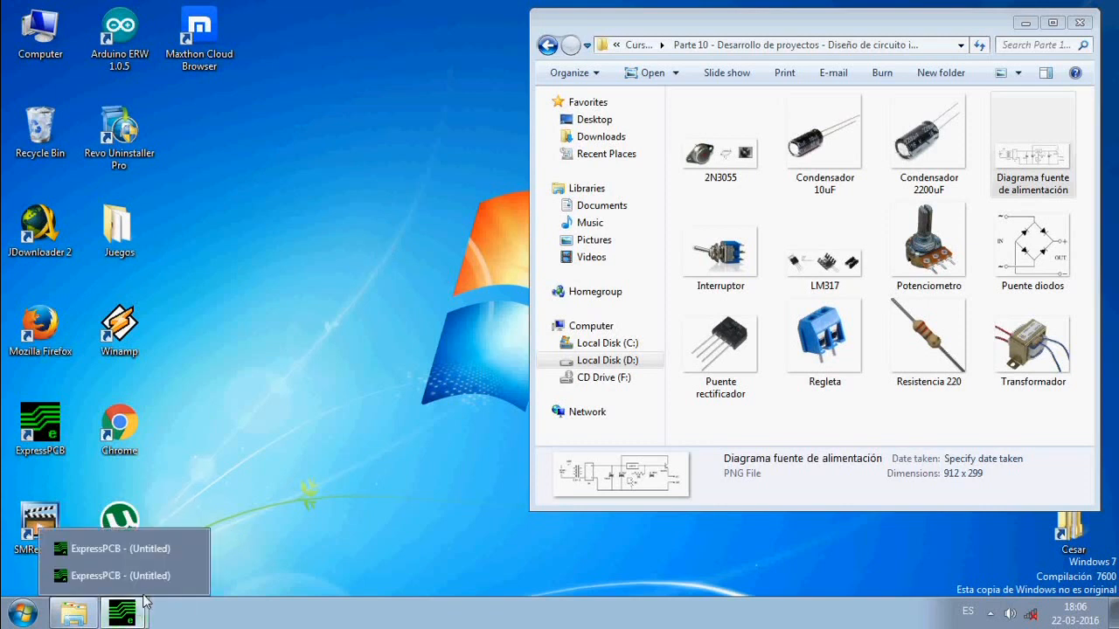
pyautogui.click(145, 609)
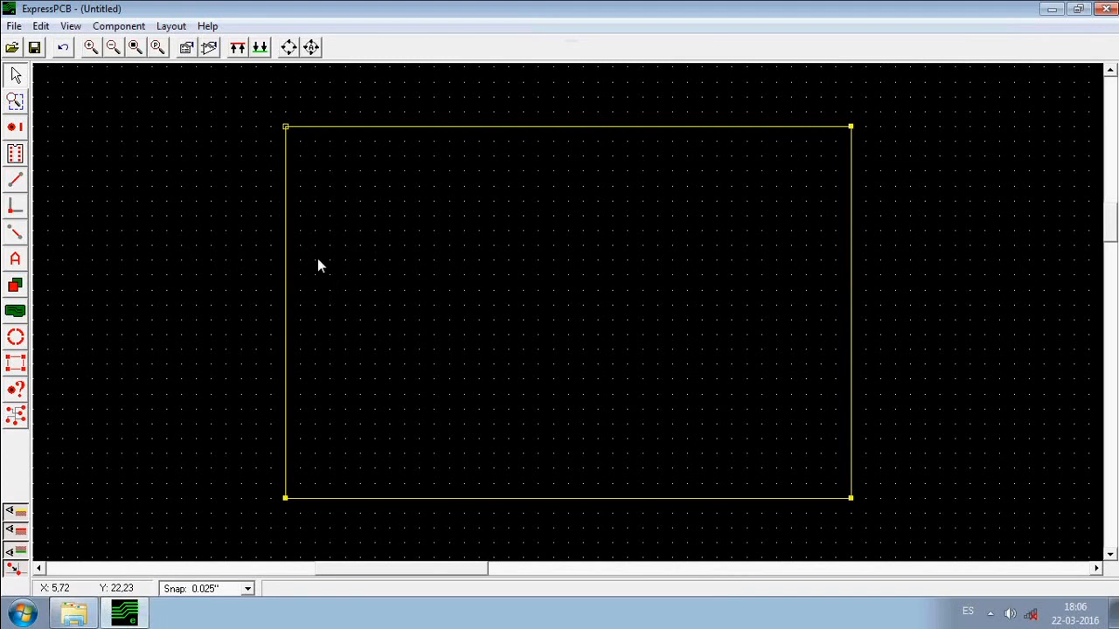
# Check the view options and accept them with mm as the display units and 2,54 mm grid spacing.
pyautogui.click(187, 49)
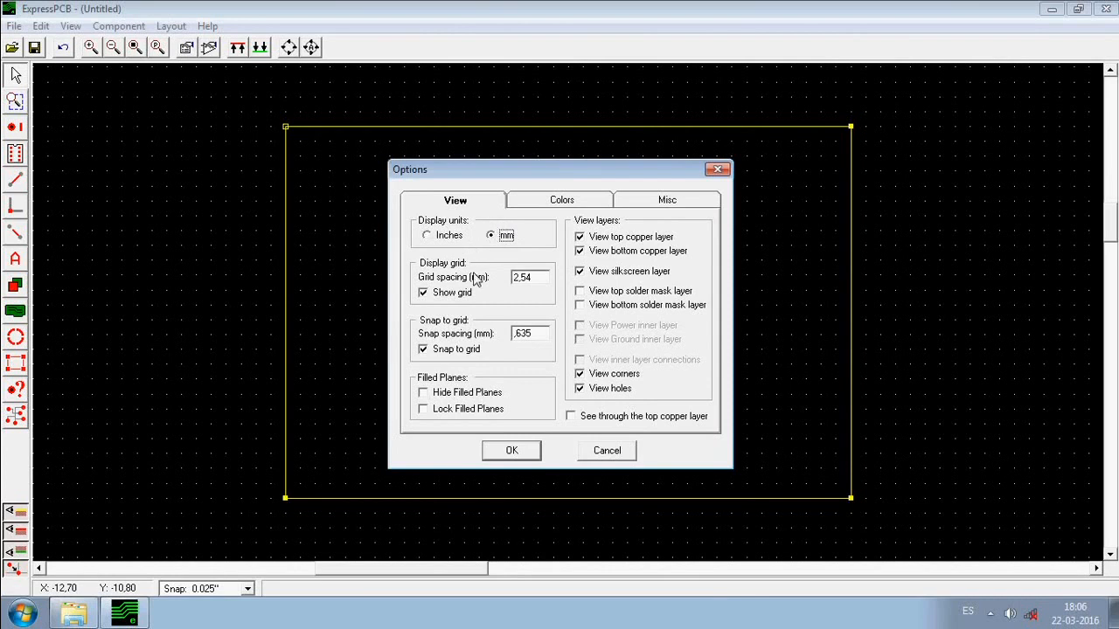
pyautogui.click(544, 280)
pyautogui.moveTo(544, 281); pyautogui.dragTo(513, 278)
pyautogui.click(543, 284)
pyautogui.click(527, 453)
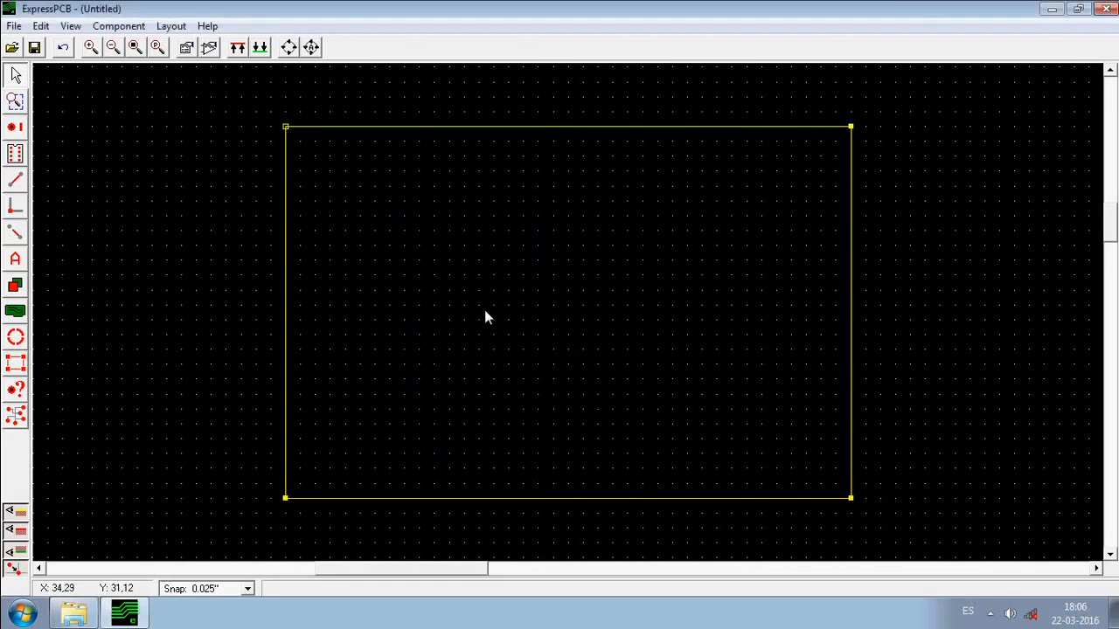
pyautogui.scroll(1, 465, 280)
pyautogui.scroll(1, 465, 280)
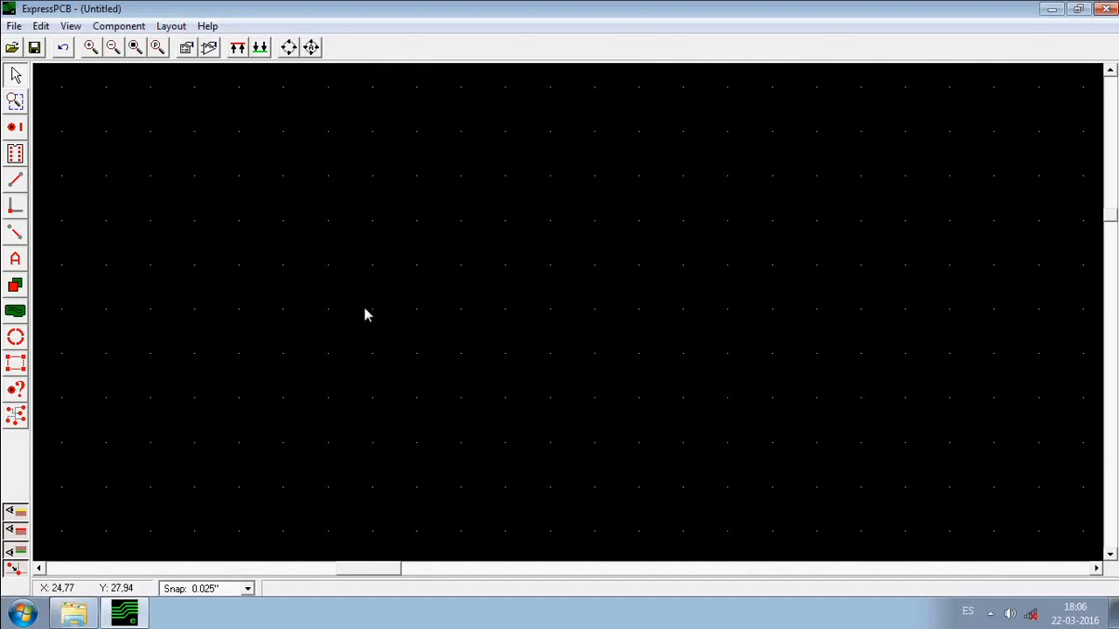
pyautogui.scroll(-1, 549, 308)
pyautogui.scroll(-1, 547, 302)
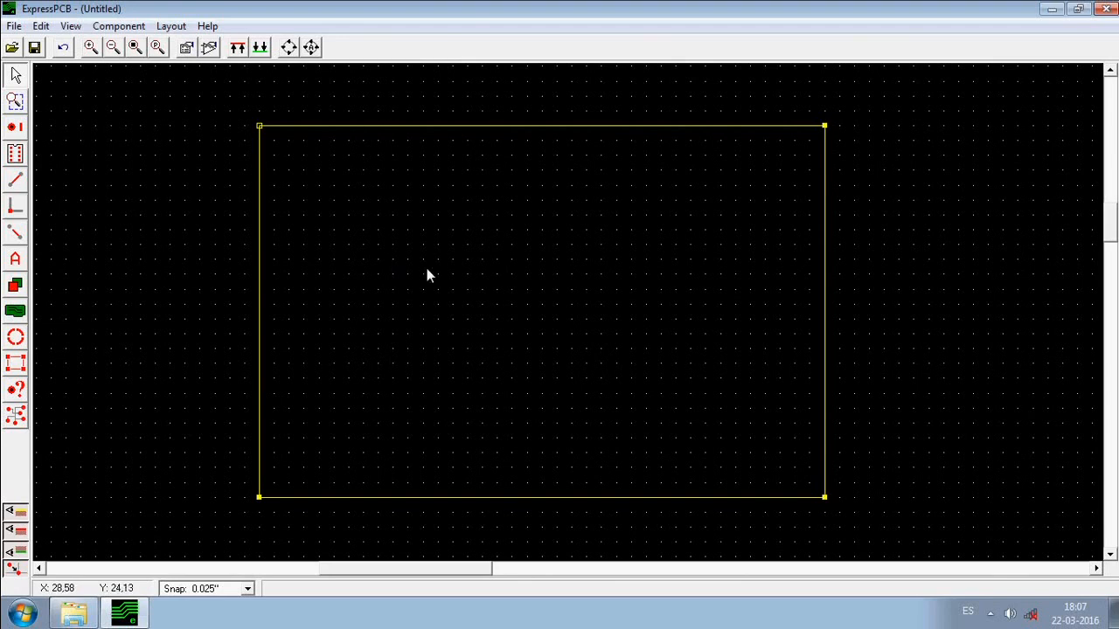
# Review the components and connections in the "Diagrama fuente de alimentación" image and return to the board layout in ExpressPCB.
pyautogui.click(74, 614)
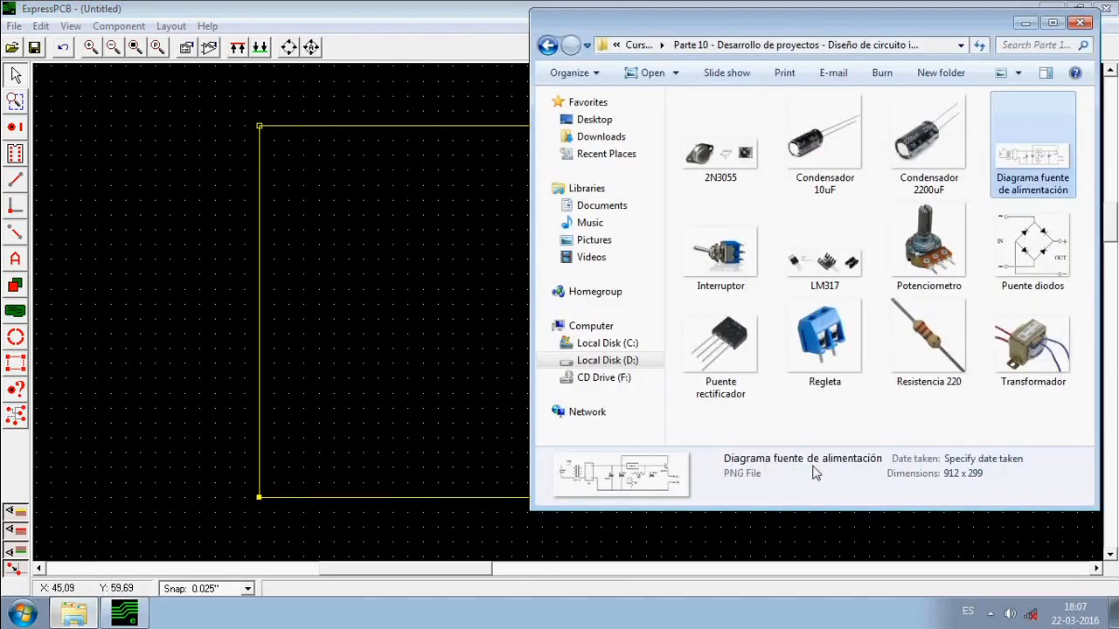
pyautogui.doubleClick(1034, 182)
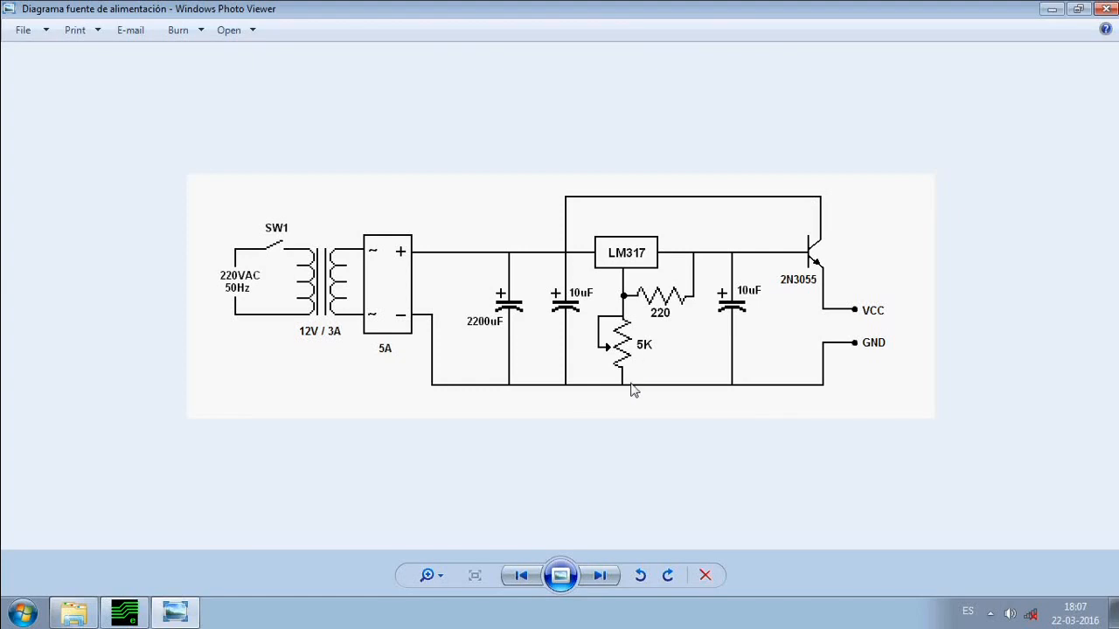
pyautogui.click(1105, 9)
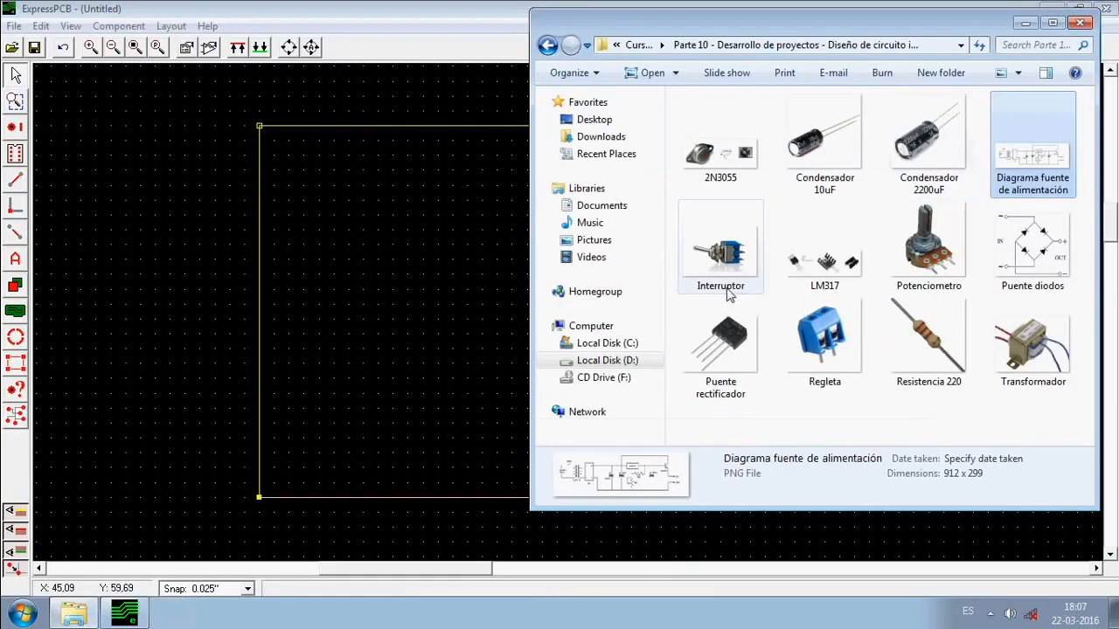
pyautogui.click(335, 4)
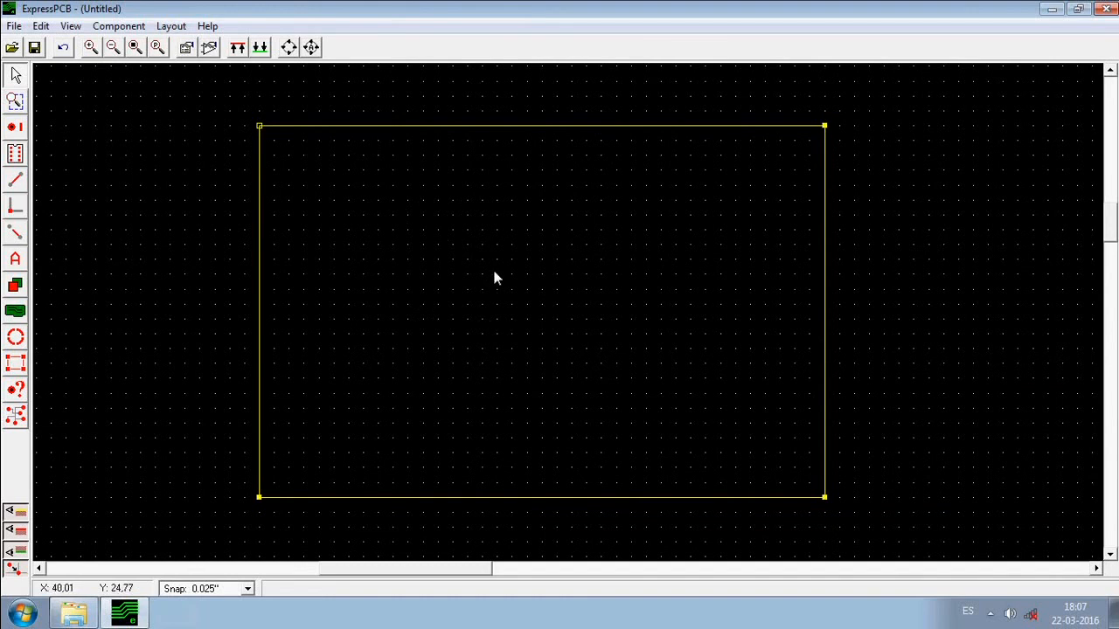
# Open the component manager and preview the library's axial electrolytic capacitor with 0.7 inch lead spacing.
pyautogui.click(211, 49)
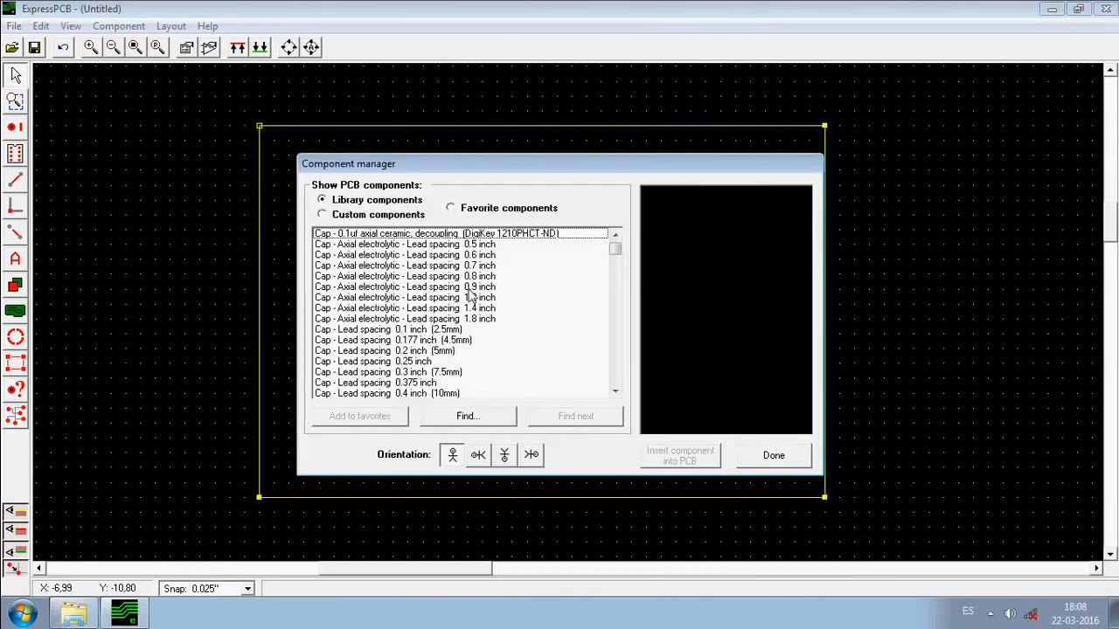
pyautogui.moveTo(616, 249)
pyautogui.mouseDown()
pyautogui.moveTo(619, 367)
pyautogui.moveTo(617, 249)
pyautogui.mouseUp()
pyautogui.click(404, 267)
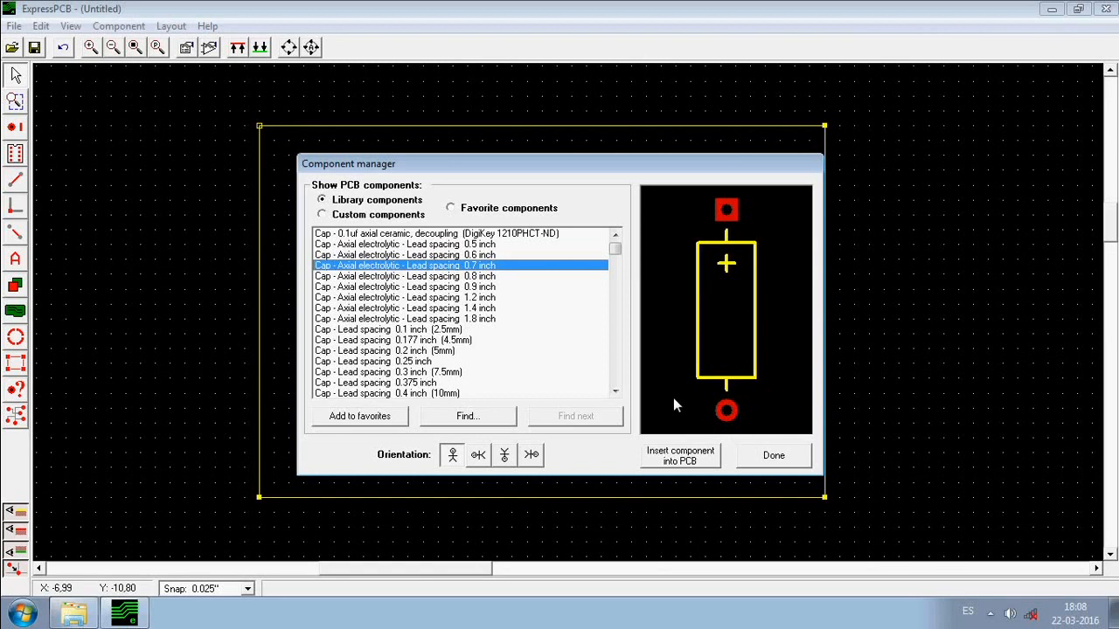
# Find "bridge" in the component library and insert the 4 amp diode bridge (GI KBL04), placing it inside the board near its left edge.
pyautogui.click(476, 423)
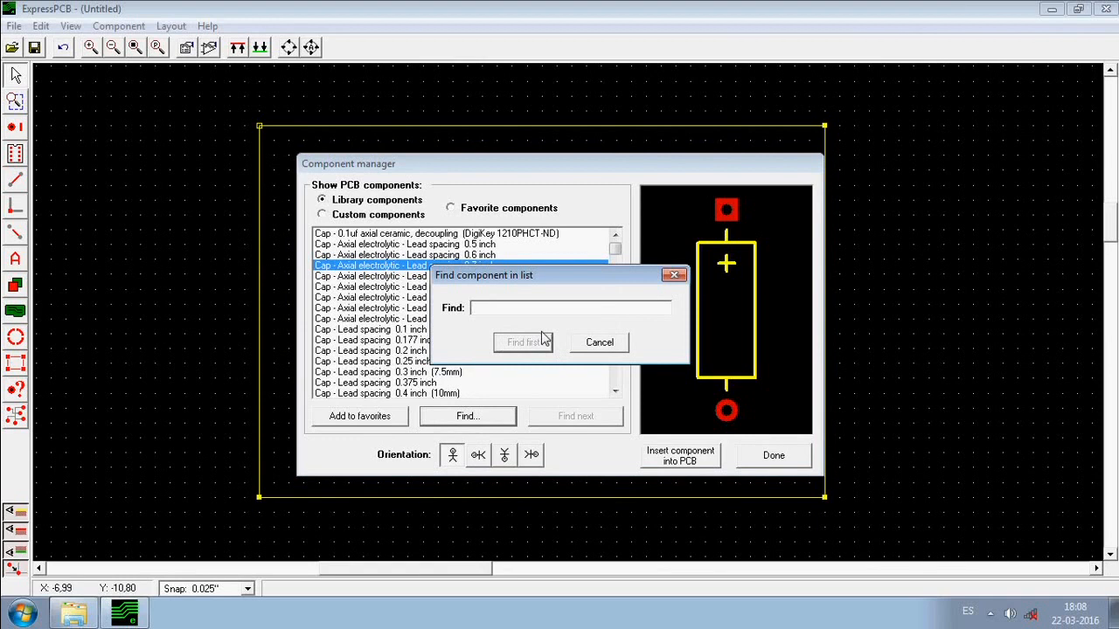
pyautogui.write('bridge')
pyautogui.press('Return')
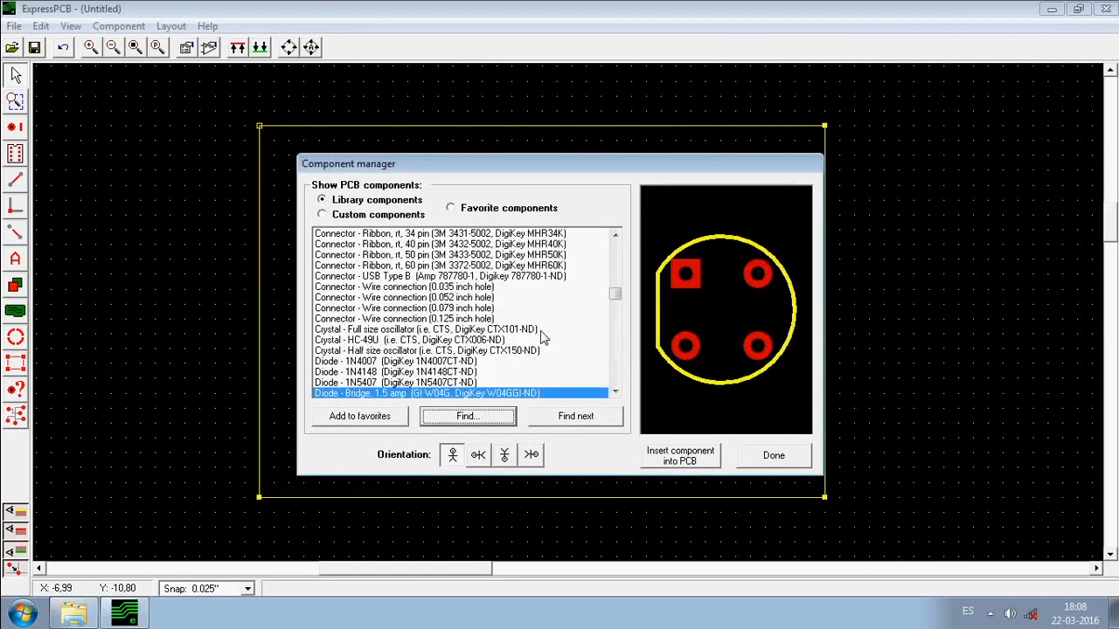
pyautogui.click(616, 392)
pyautogui.click(615, 392)
pyautogui.click(615, 392)
pyautogui.click(616, 391)
pyautogui.click(453, 362)
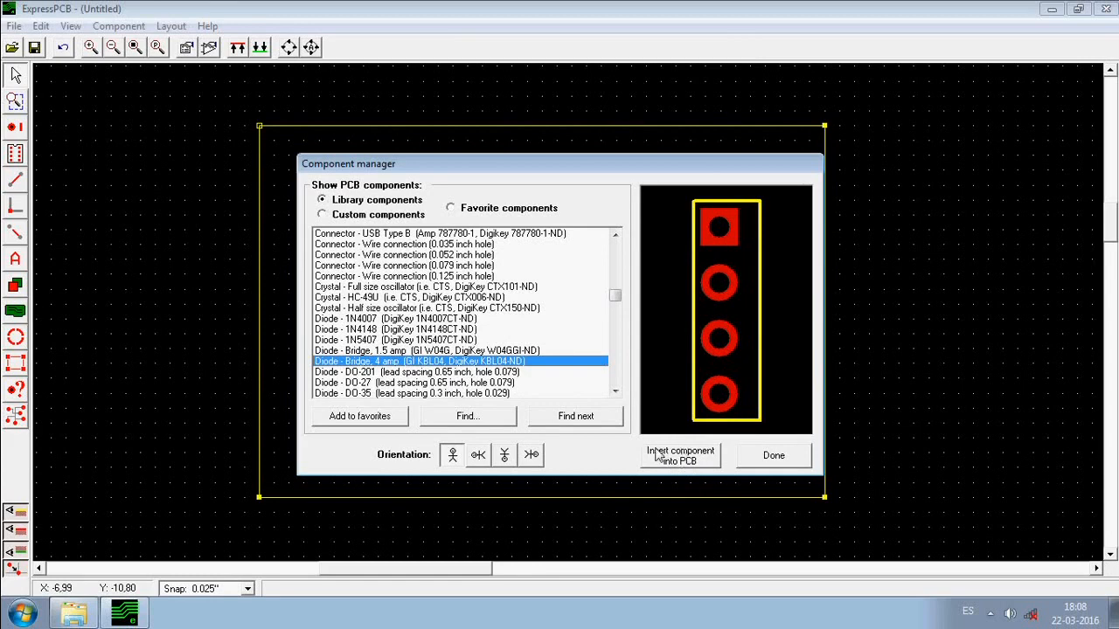
pyautogui.click(681, 459)
pyautogui.moveTo(575, 316); pyautogui.dragTo(329, 229)
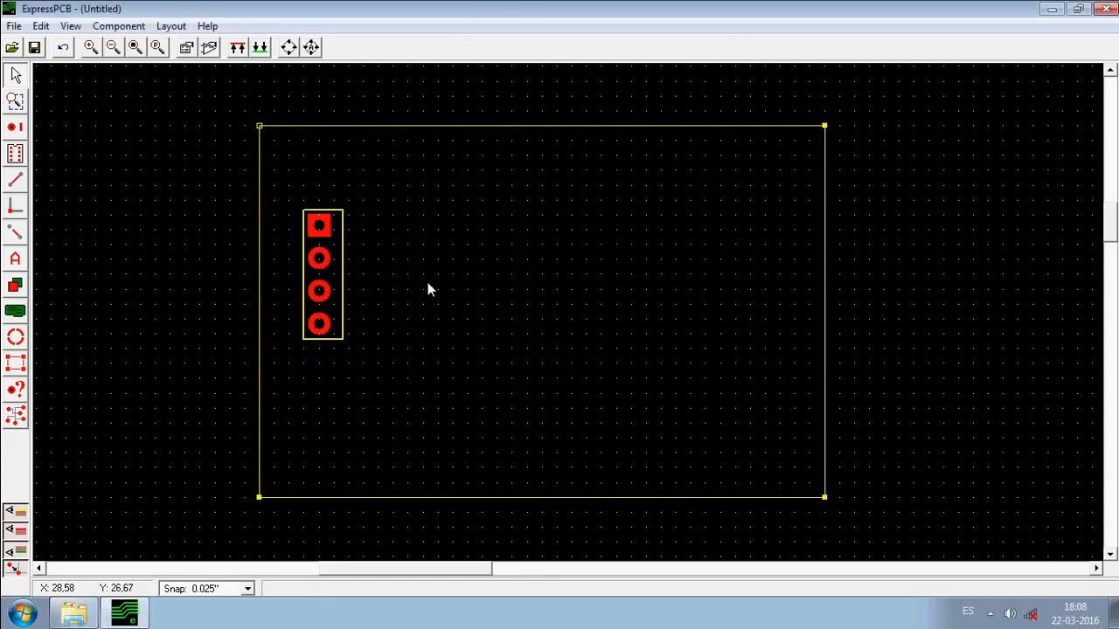
# Examine the "Puente rectificador" photo and the "Puente diodos" diagram for the rectifier bridge's AC, positive and negative pins.
pyautogui.click(74, 614)
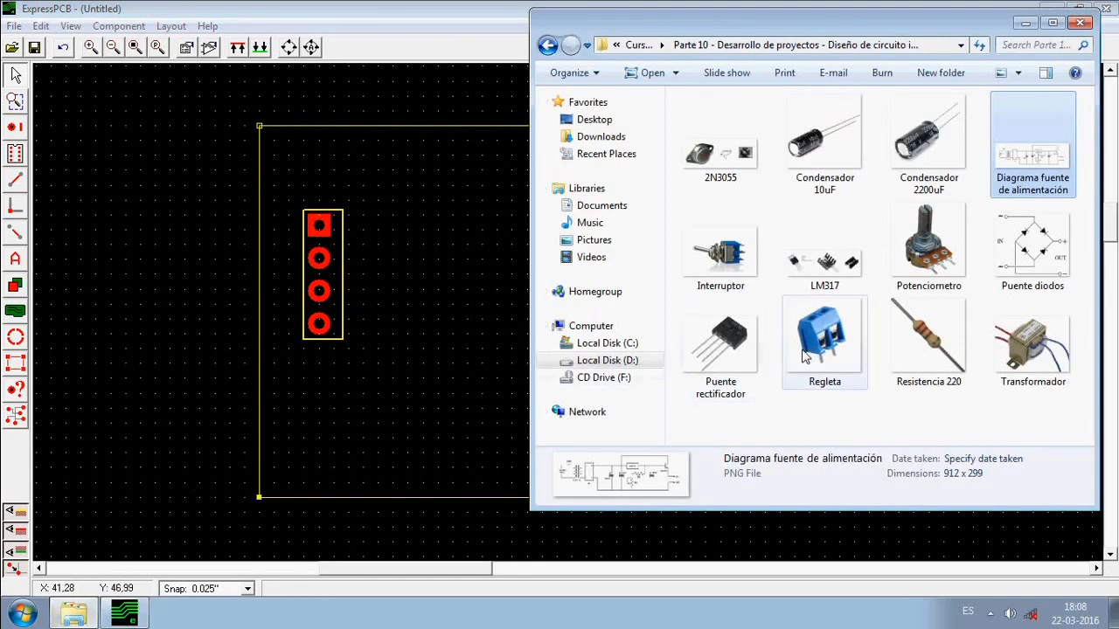
pyautogui.doubleClick(722, 359)
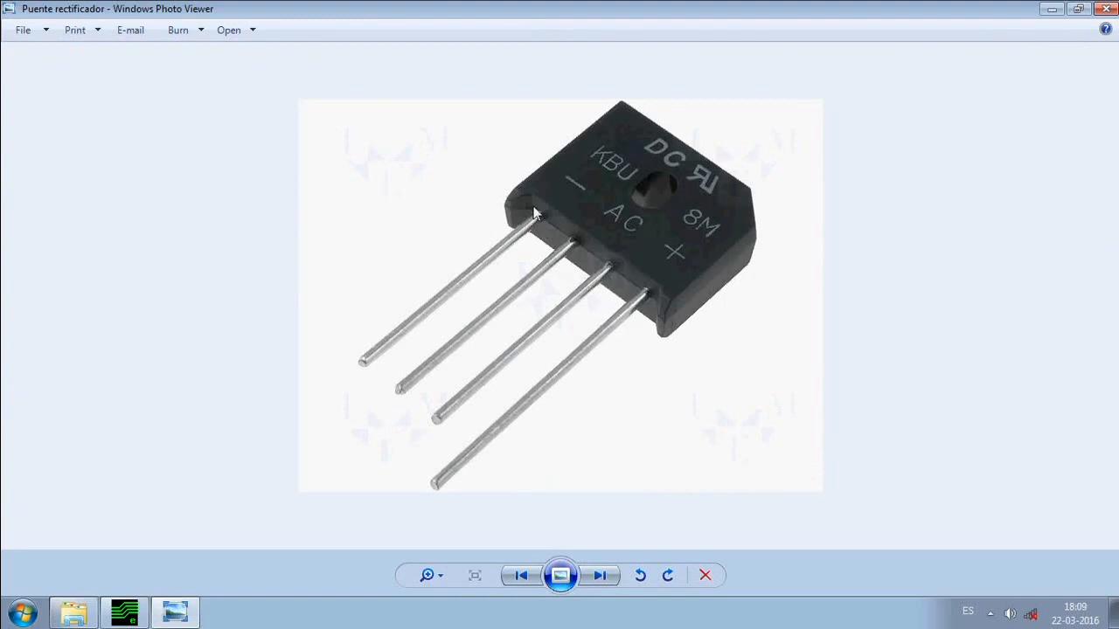
pyautogui.click(1110, 8)
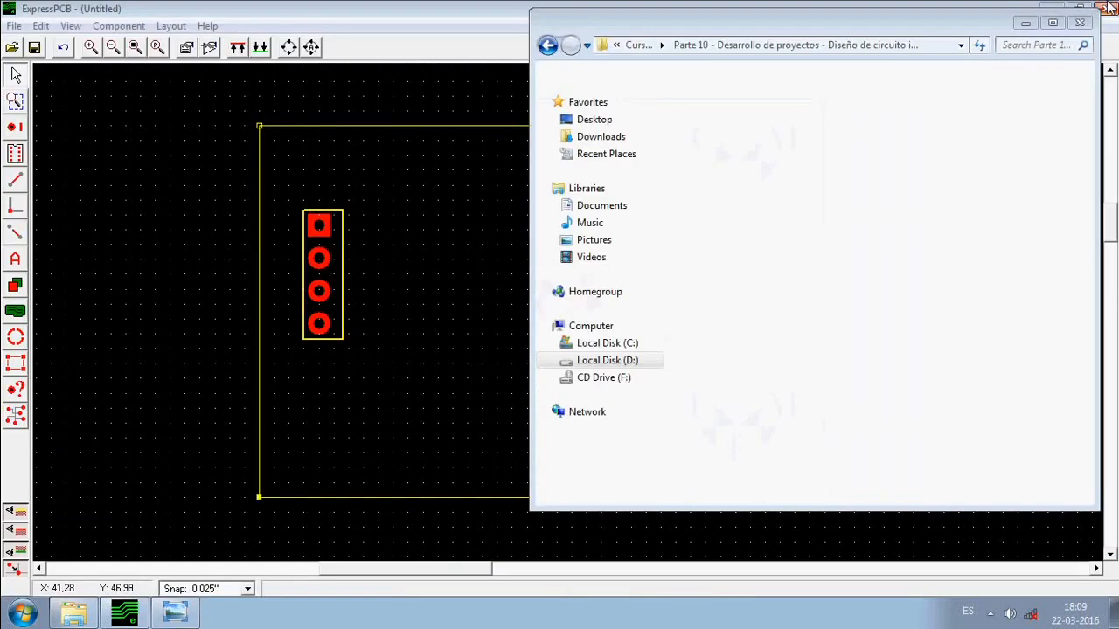
pyautogui.click(1036, 240)
pyautogui.doubleClick(1036, 240)
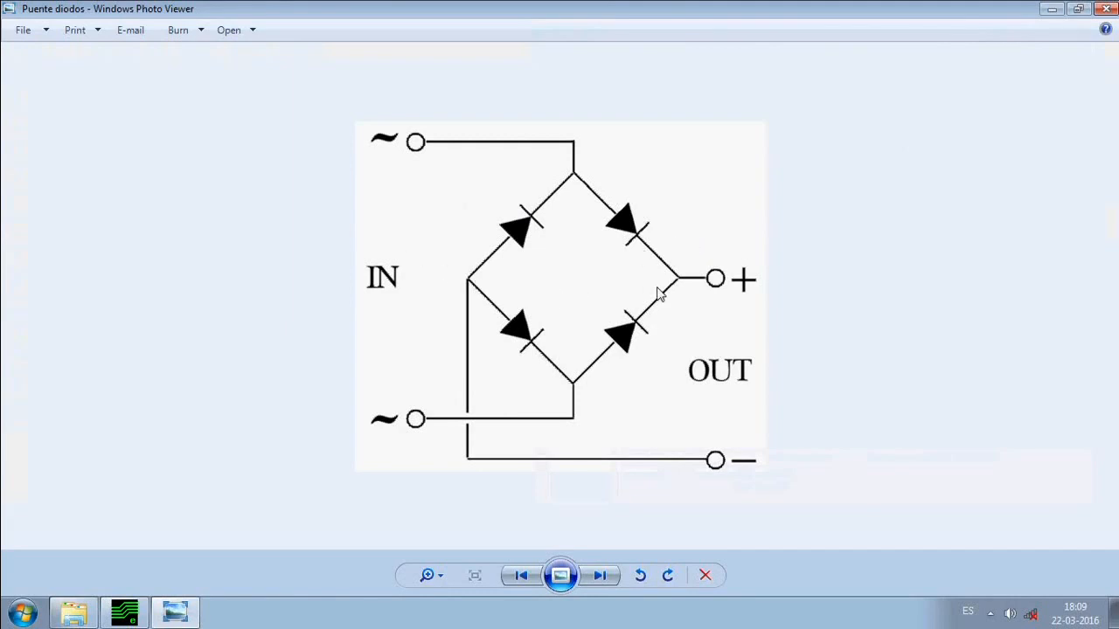
pyautogui.click(1107, 7)
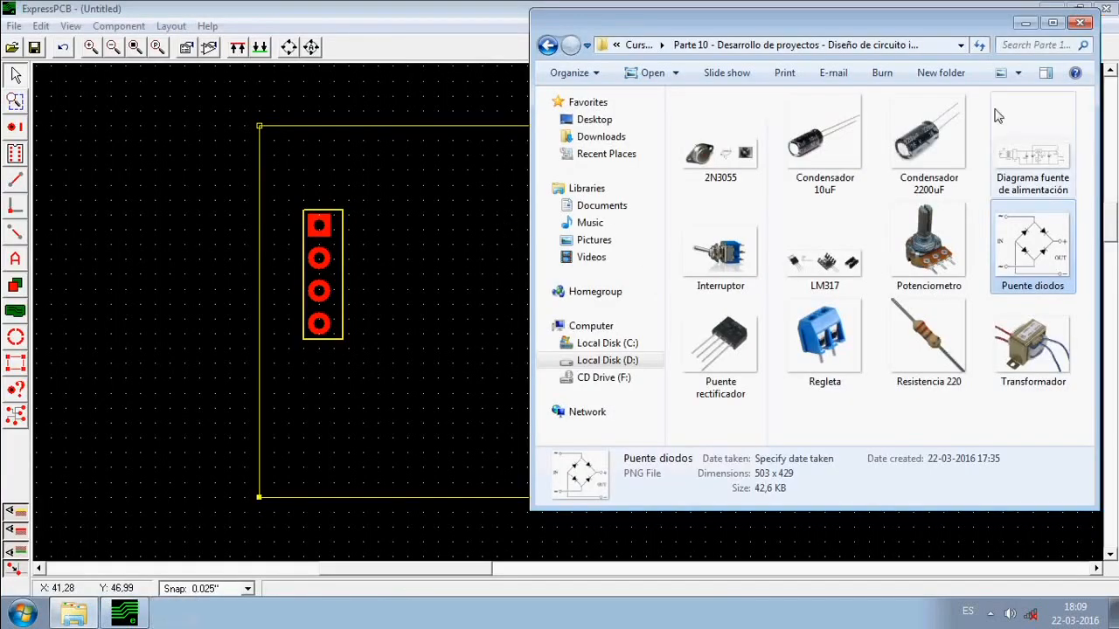
pyautogui.doubleClick(722, 350)
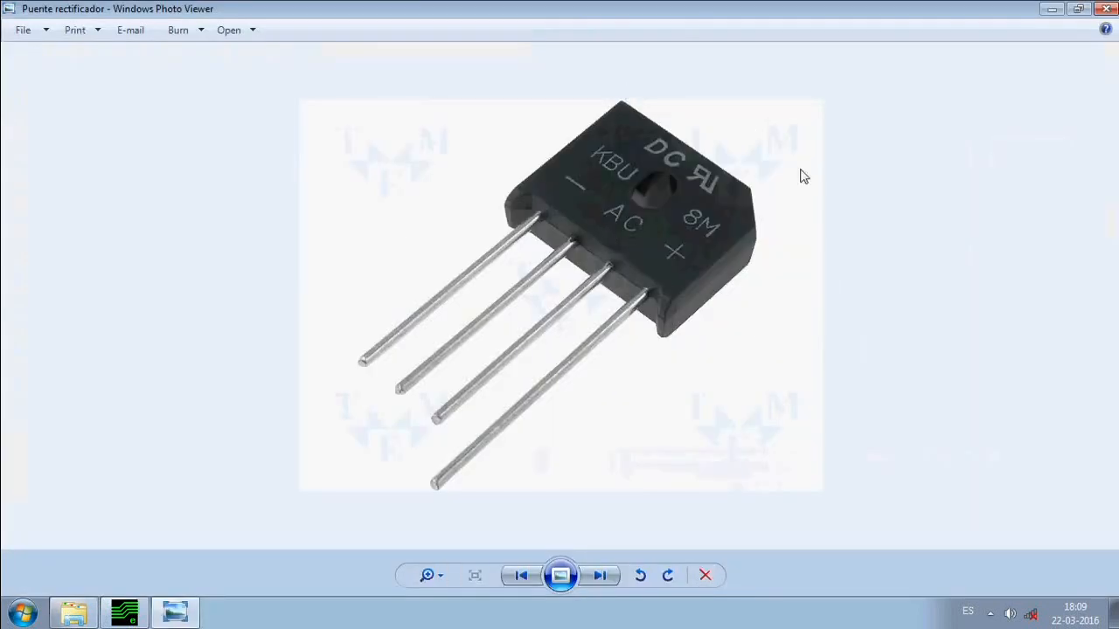
pyautogui.click(1107, 8)
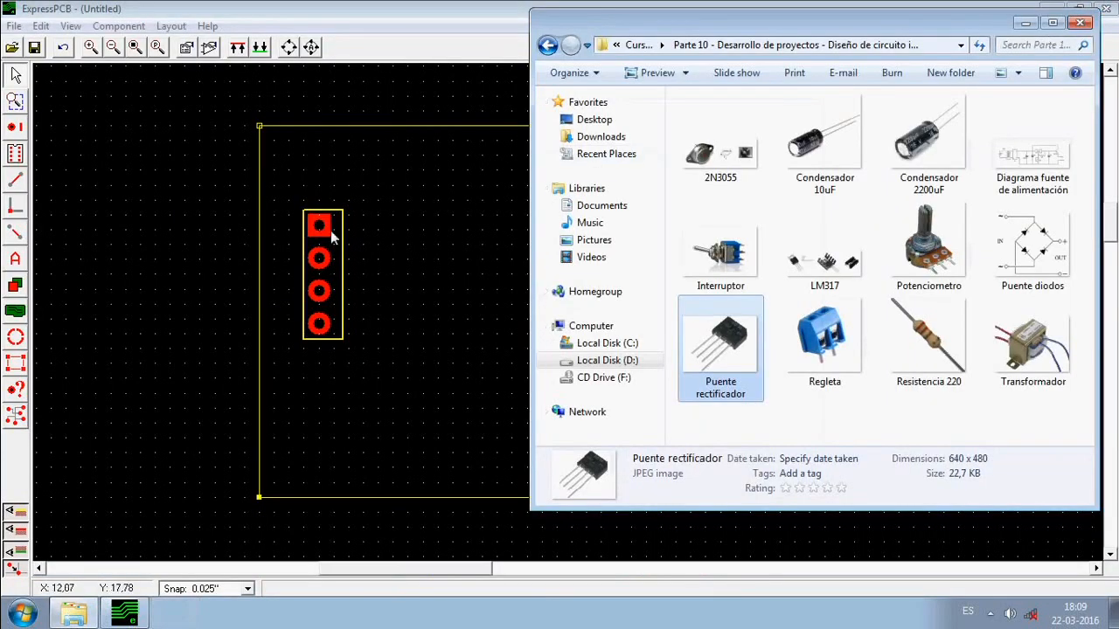
# Move the diode bridge slightly right and down, a little further in from the board's left edge.
pyautogui.click(331, 232)
pyautogui.moveTo(321, 233); pyautogui.dragTo(347, 240)
pyautogui.click(430, 239)
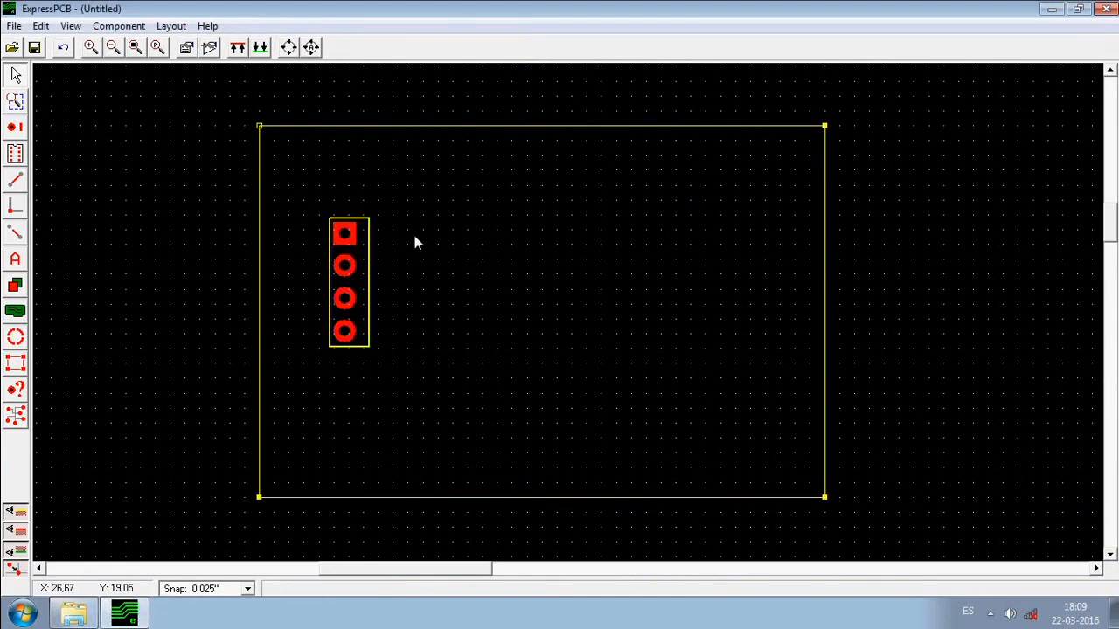
# Open the component manager and search the library components for "cap".
pyautogui.click(210, 48)
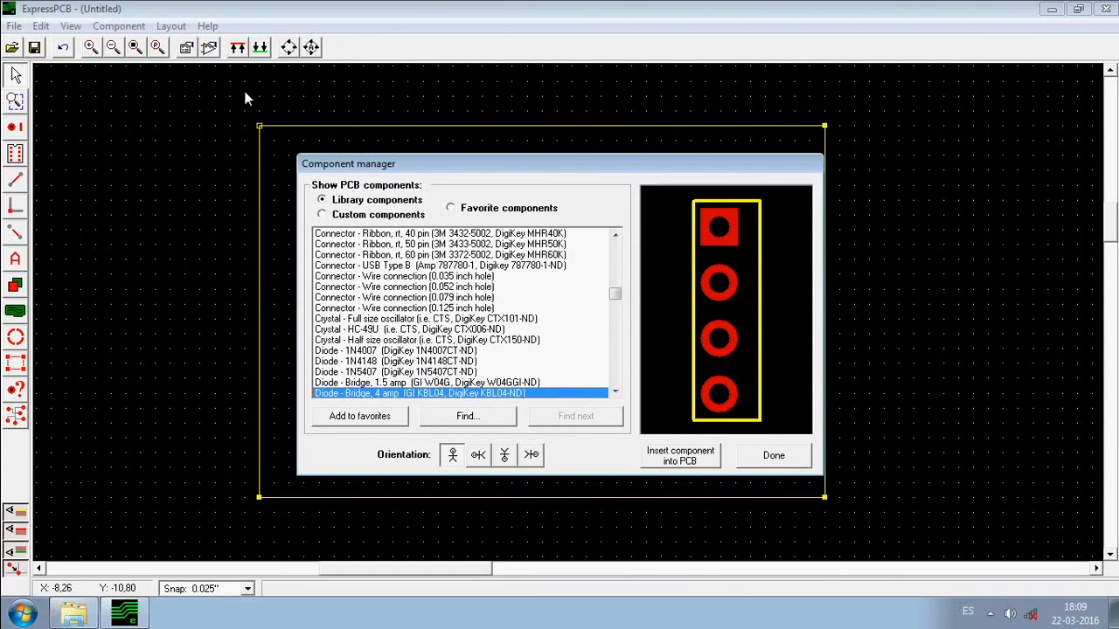
pyautogui.click(499, 419)
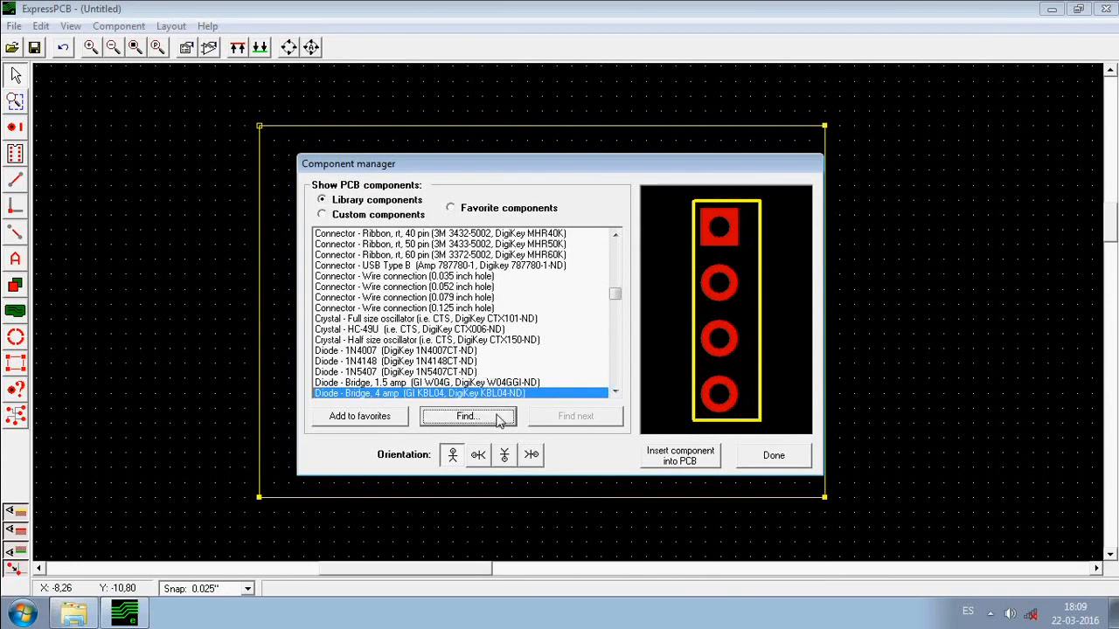
pyautogui.write('ca')
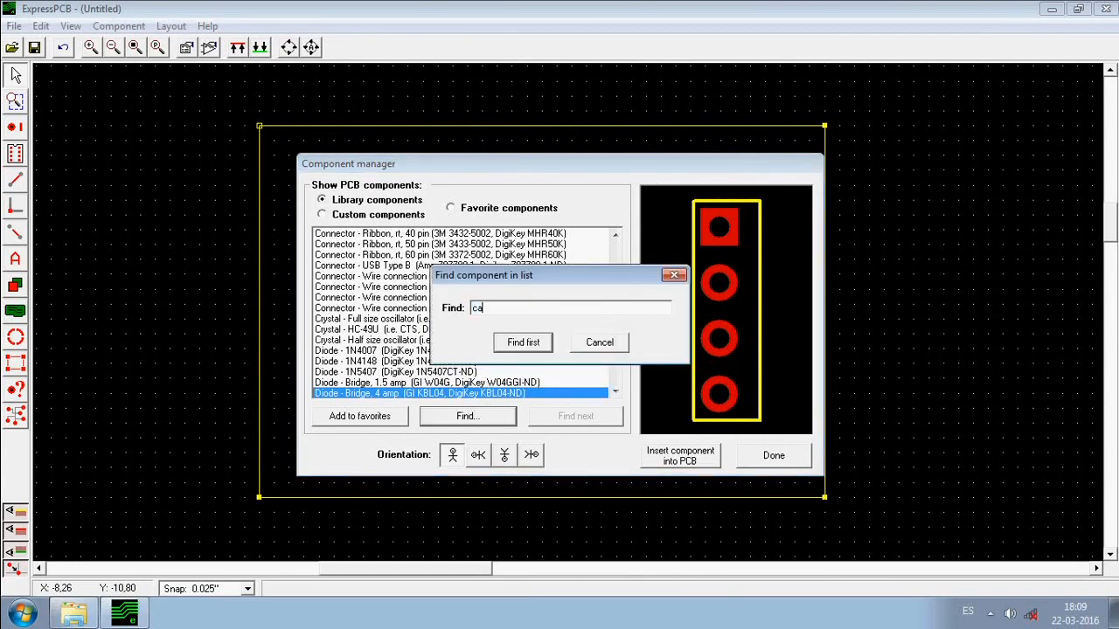
pyautogui.write('p')
pyautogui.press('Return')
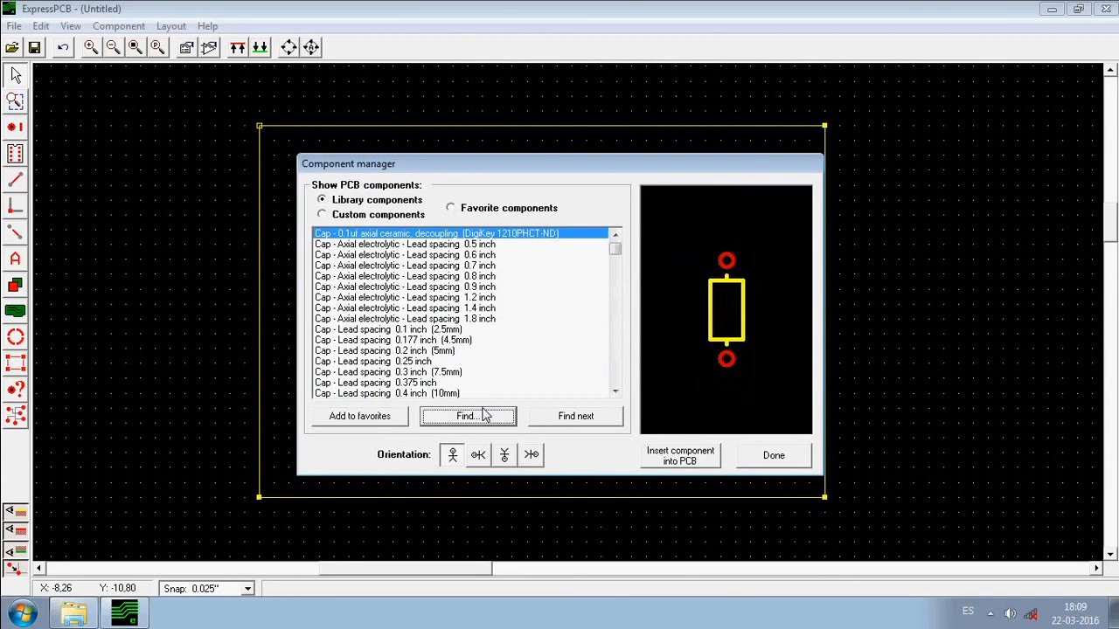
# Insert the radial electrolytic capacitor with 0.3 inch (7.5mm) lead spacing, placing it just right of the diode bridge.
pyautogui.click(447, 331)
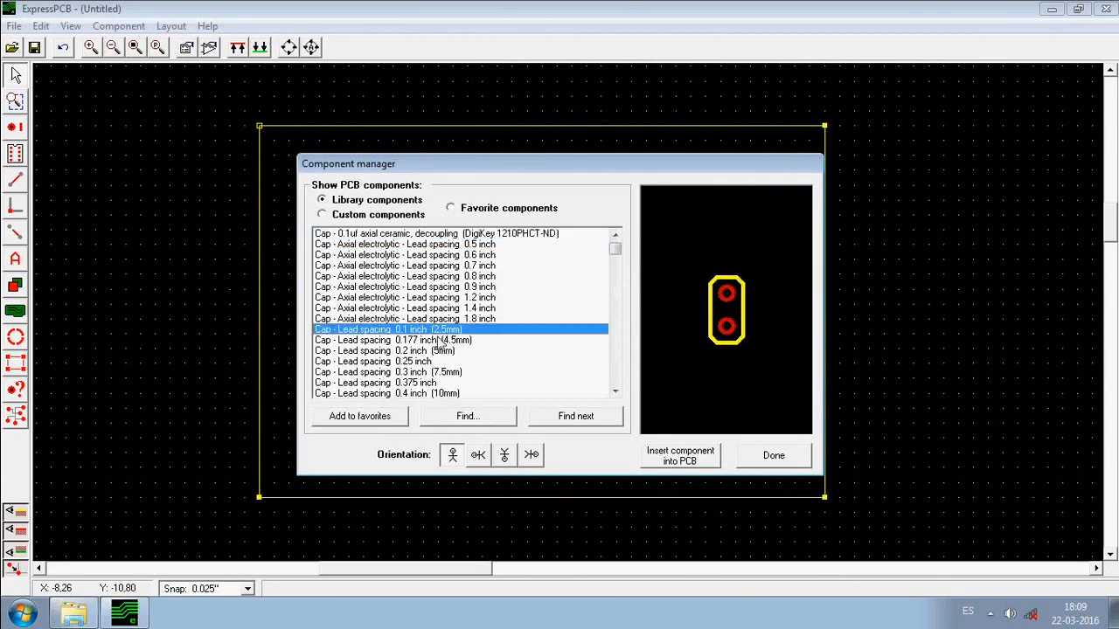
pyautogui.click(423, 309)
pyautogui.scroll(-4, 441, 334)
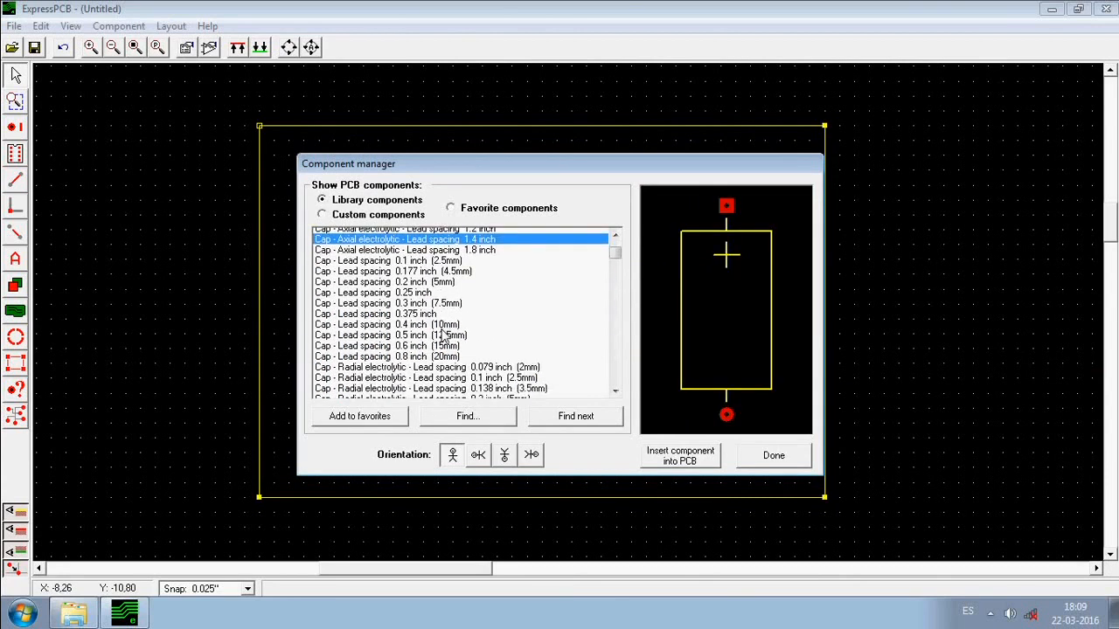
pyautogui.click(407, 309)
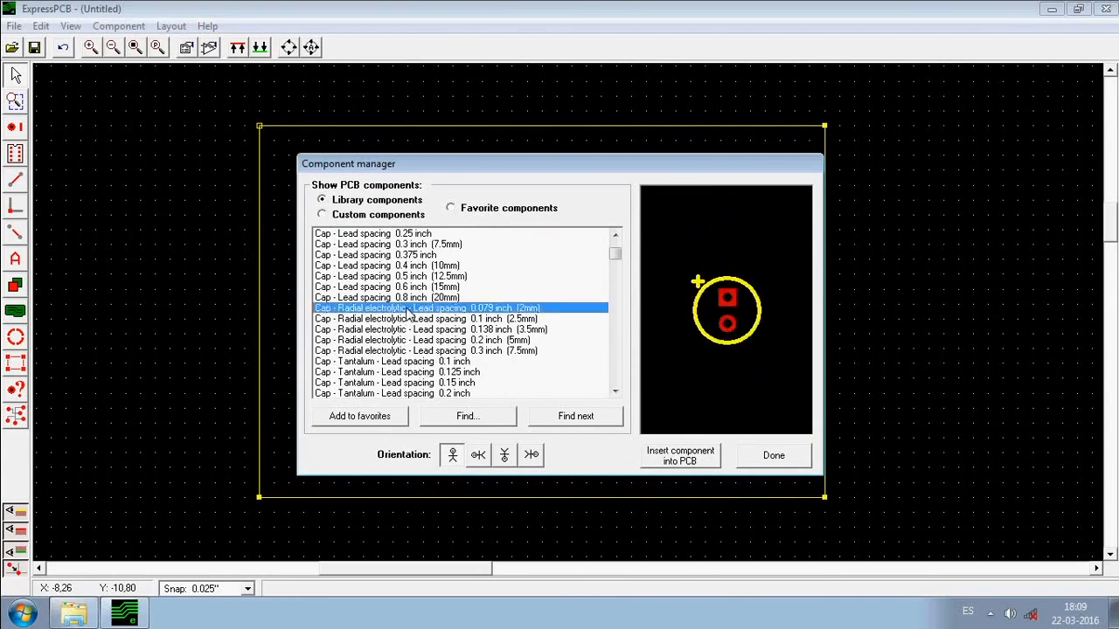
pyautogui.click(503, 354)
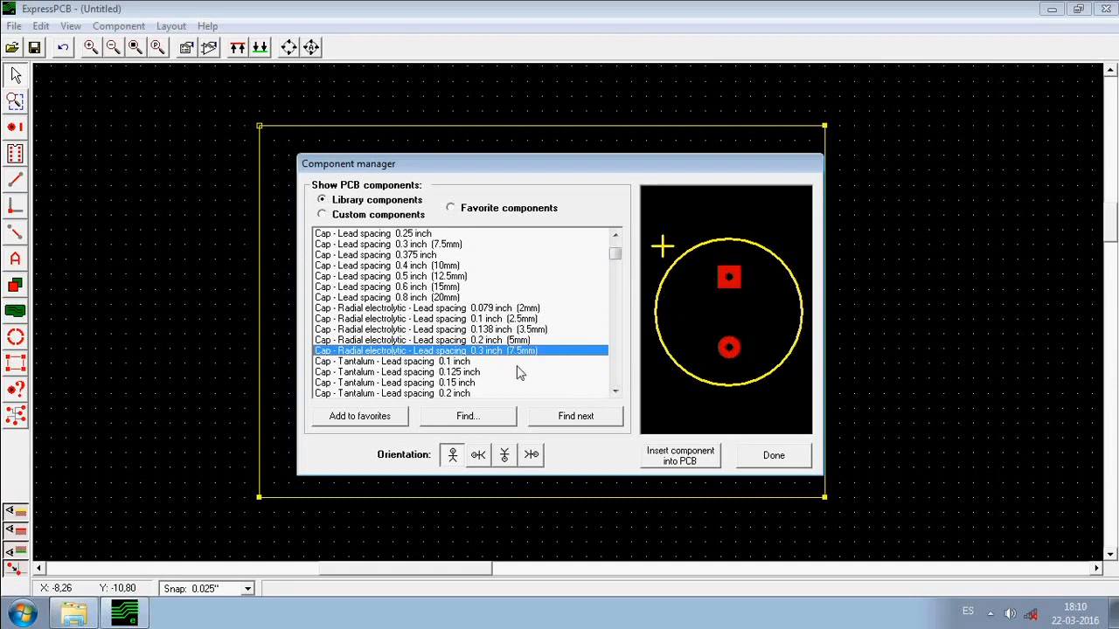
pyautogui.click(704, 456)
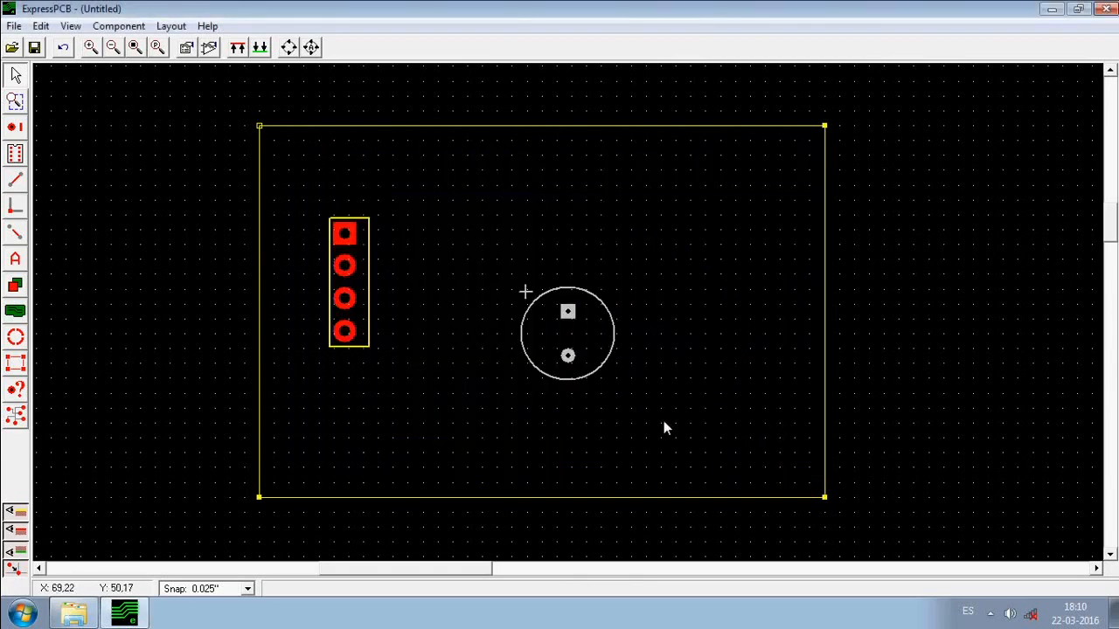
pyautogui.moveTo(567, 312); pyautogui.dragTo(460, 237)
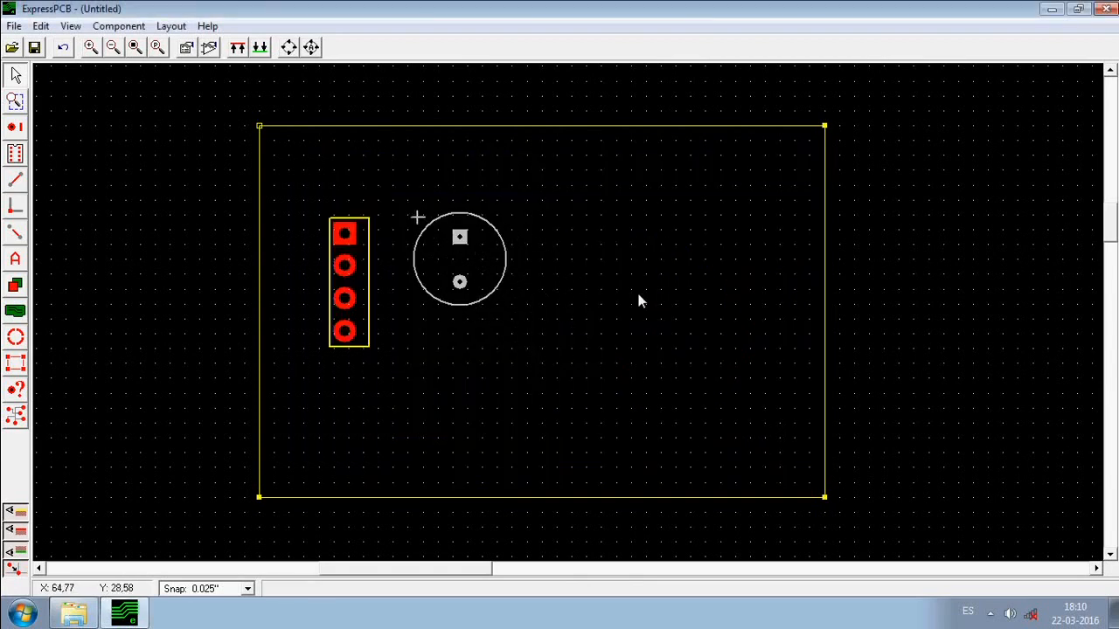
# Examine the "Diagrama fuente de alimentación" image for the parts that follow the 2200uF capacitor, and return to the board.
pyautogui.click(91, 618)
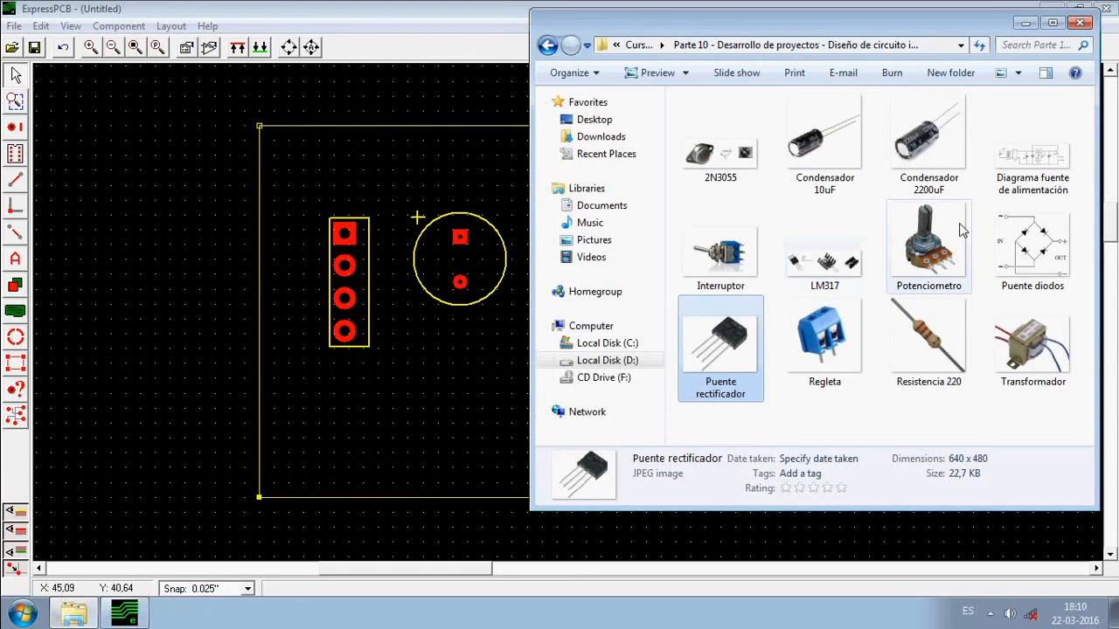
pyautogui.doubleClick(1031, 144)
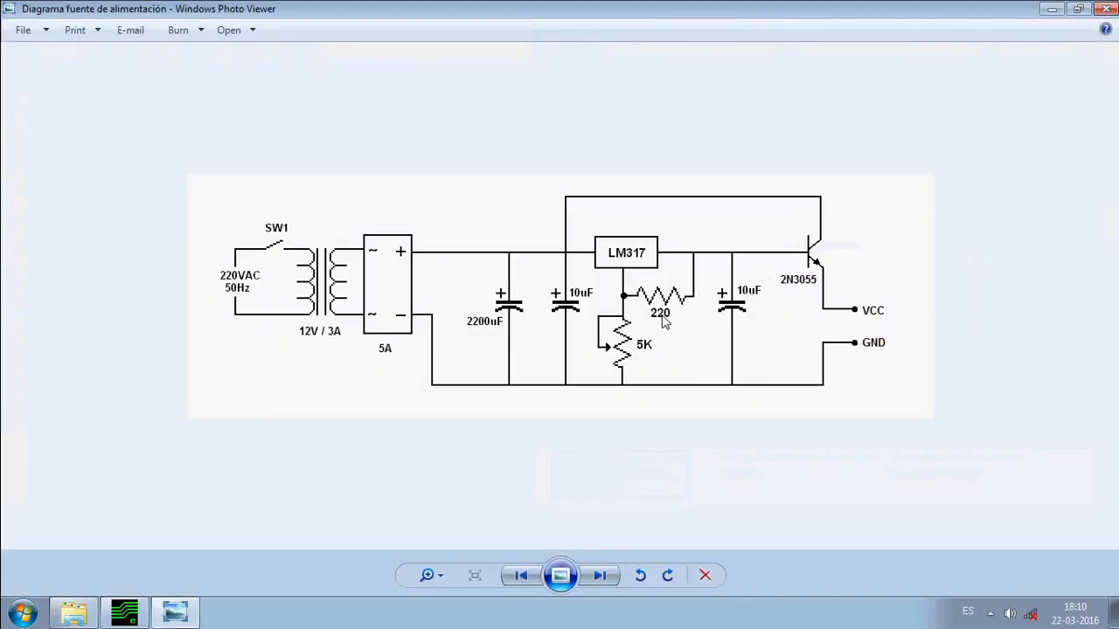
pyautogui.scroll(3, 647, 295)
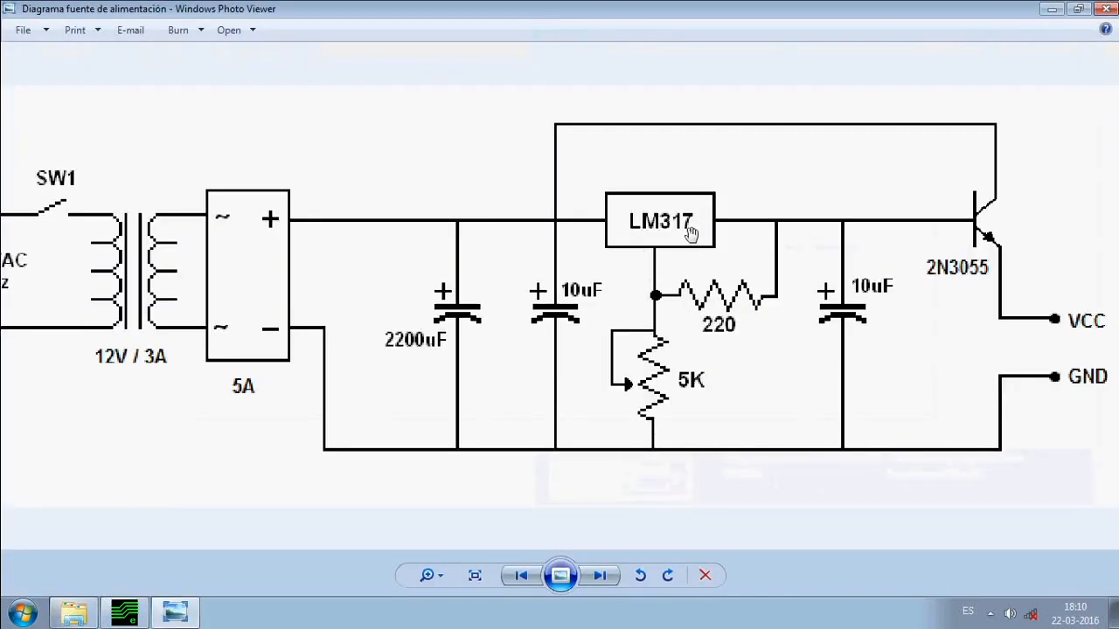
pyautogui.scroll(-3, 697, 289)
pyautogui.click(1052, 8)
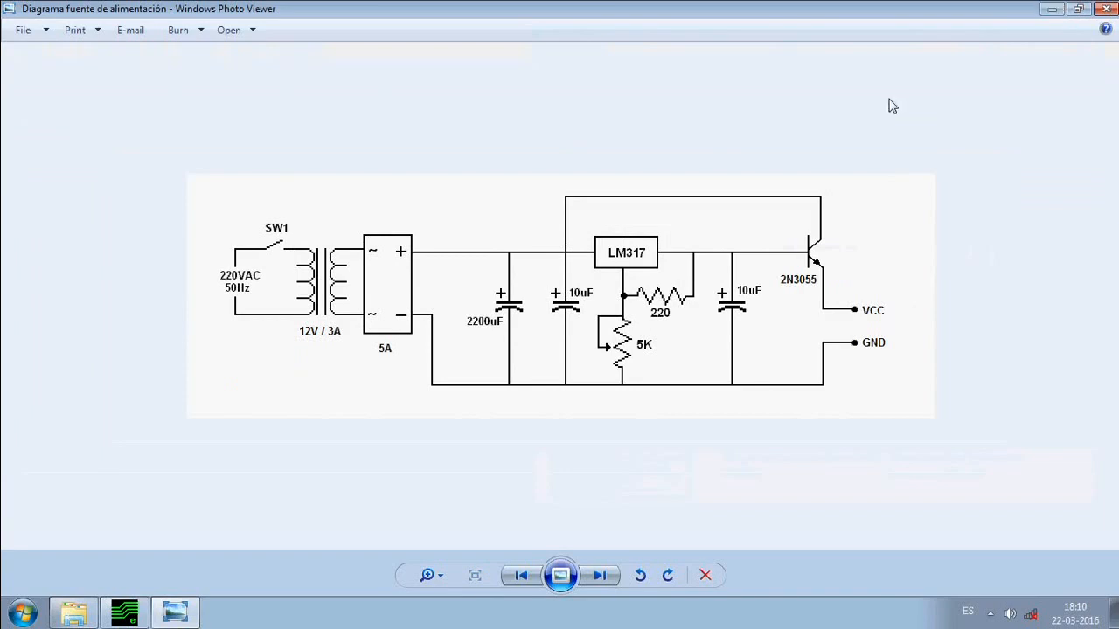
pyautogui.click(442, 3)
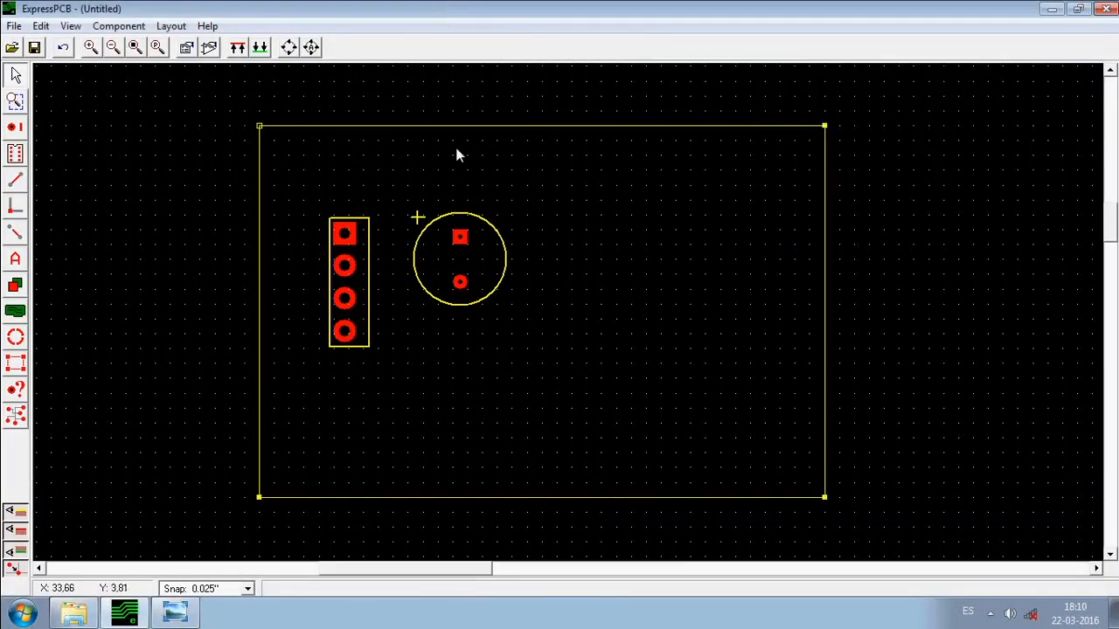
# Search the component library for the TO-220 semiconductor package and preview the version with a mounting hole.
pyautogui.click(209, 48)
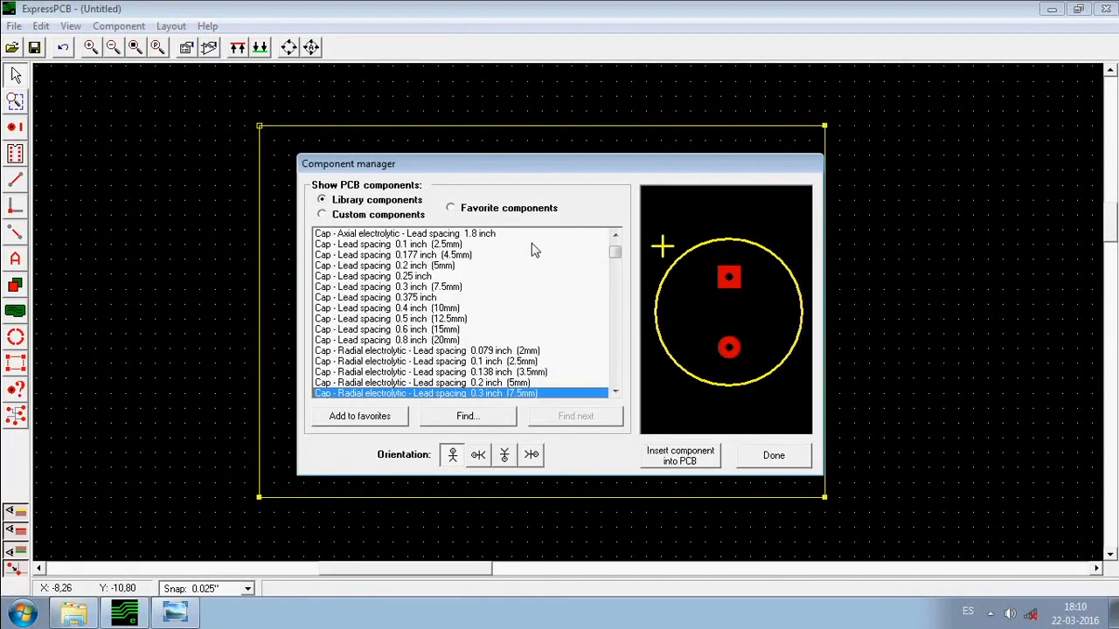
pyautogui.scroll(3, 616, 241)
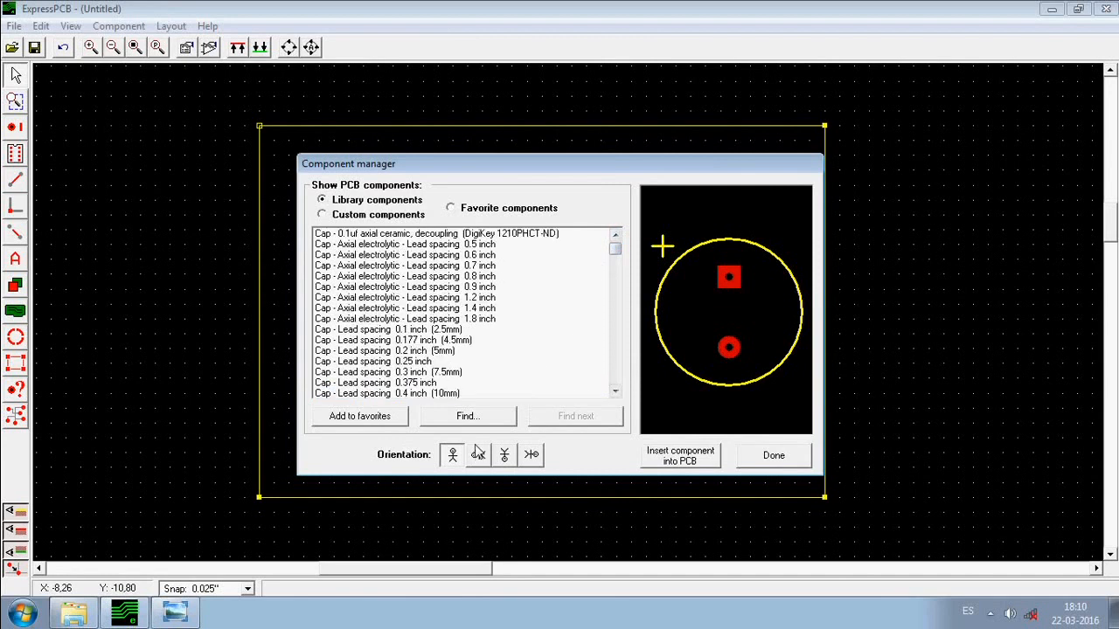
pyautogui.click(468, 416)
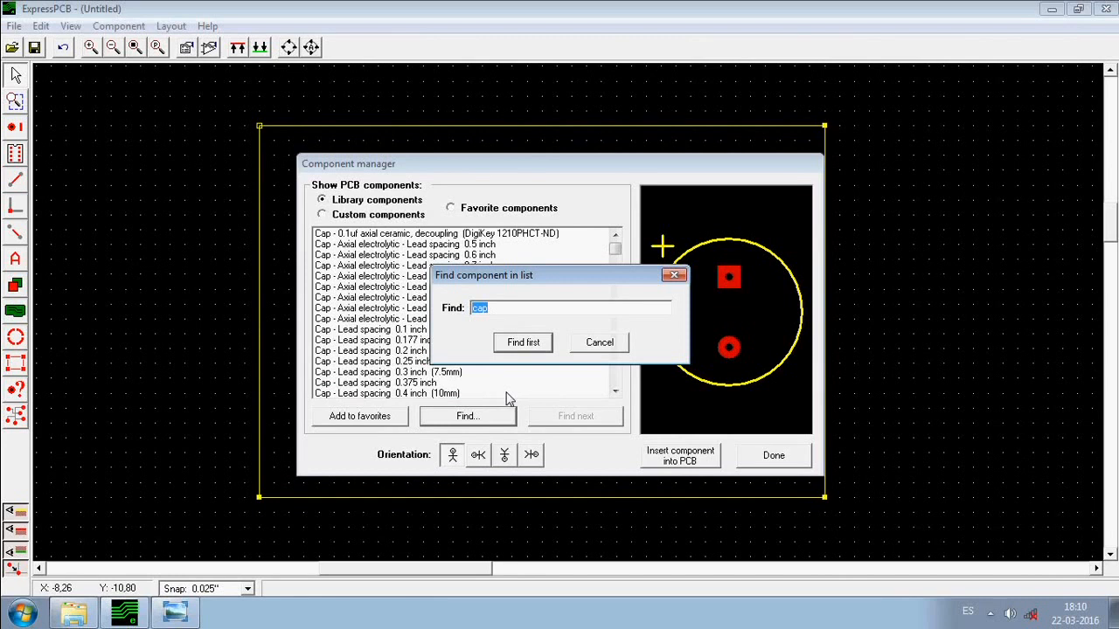
pyautogui.write('TO220')
pyautogui.click(529, 343)
pyautogui.click(442, 278)
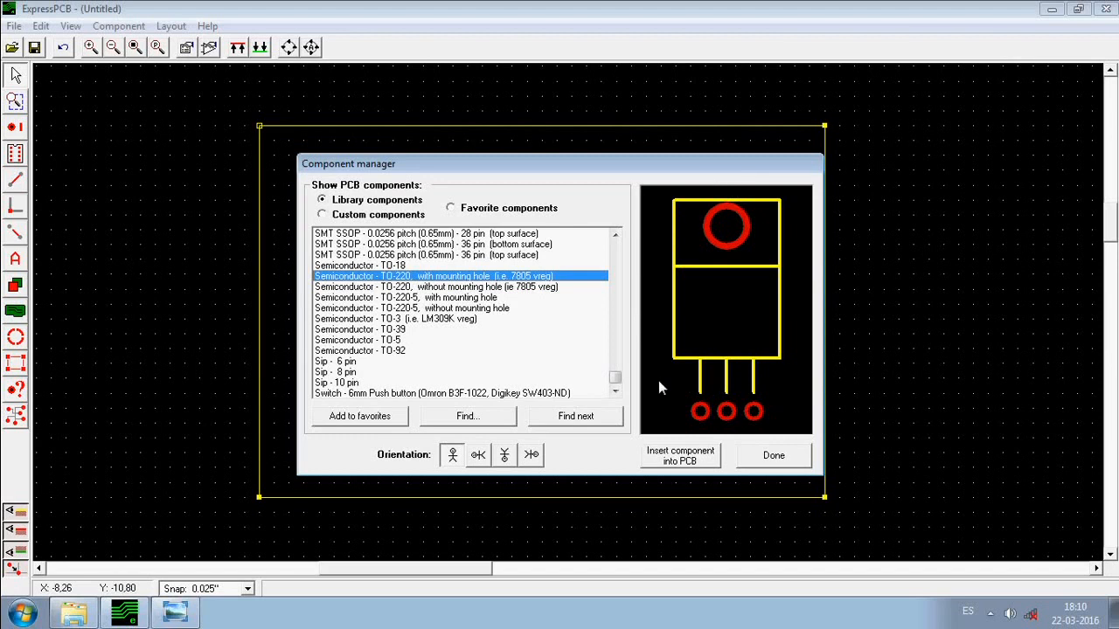
# Insert the TO-220 semiconductor without mounting hole (ie 7805 vreg), placing it to the right of the radial capacitor.
pyautogui.click(539, 290)
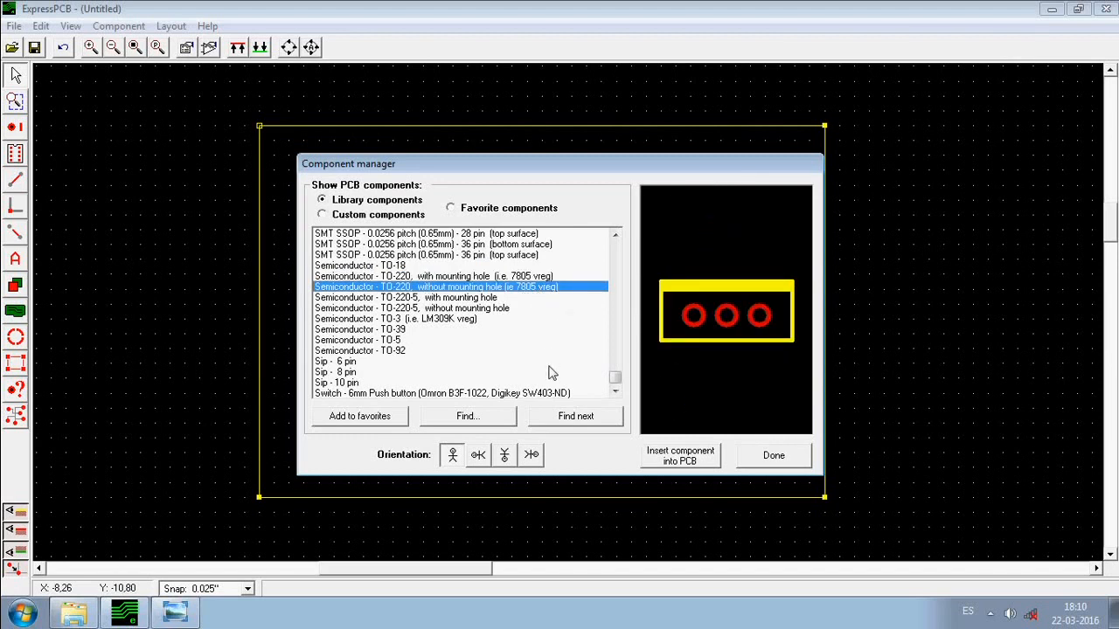
pyautogui.click(680, 455)
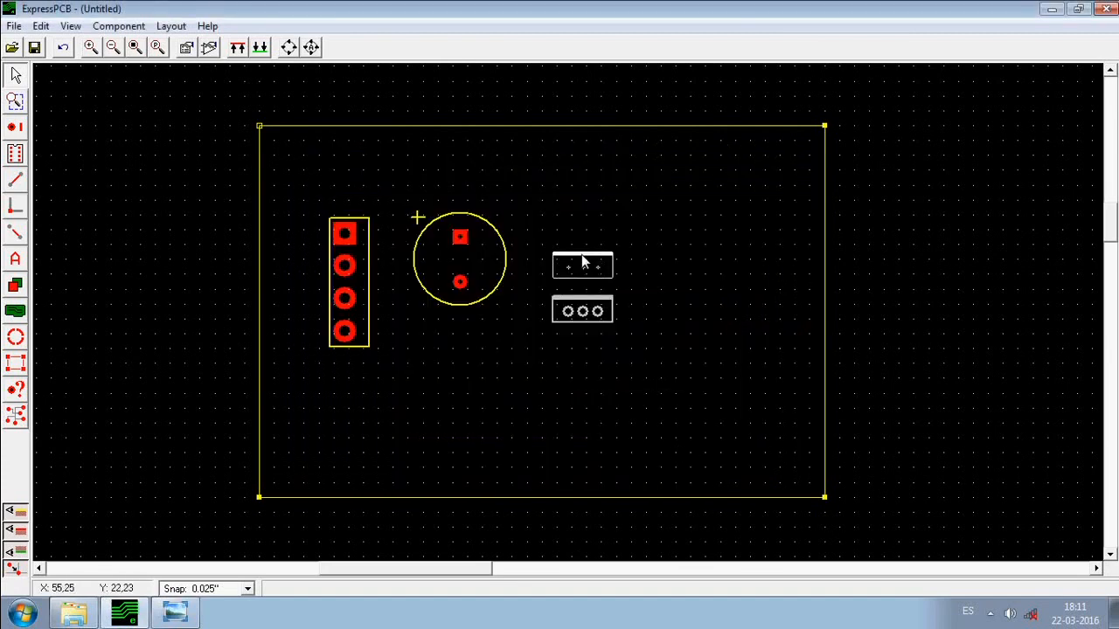
pyautogui.click(583, 253)
# Examine the LM317 image for the Adjust, Vout and Vin pin order, and compare it with the TO-220 footprint and the power supply diagram.
pyautogui.click(69, 620)
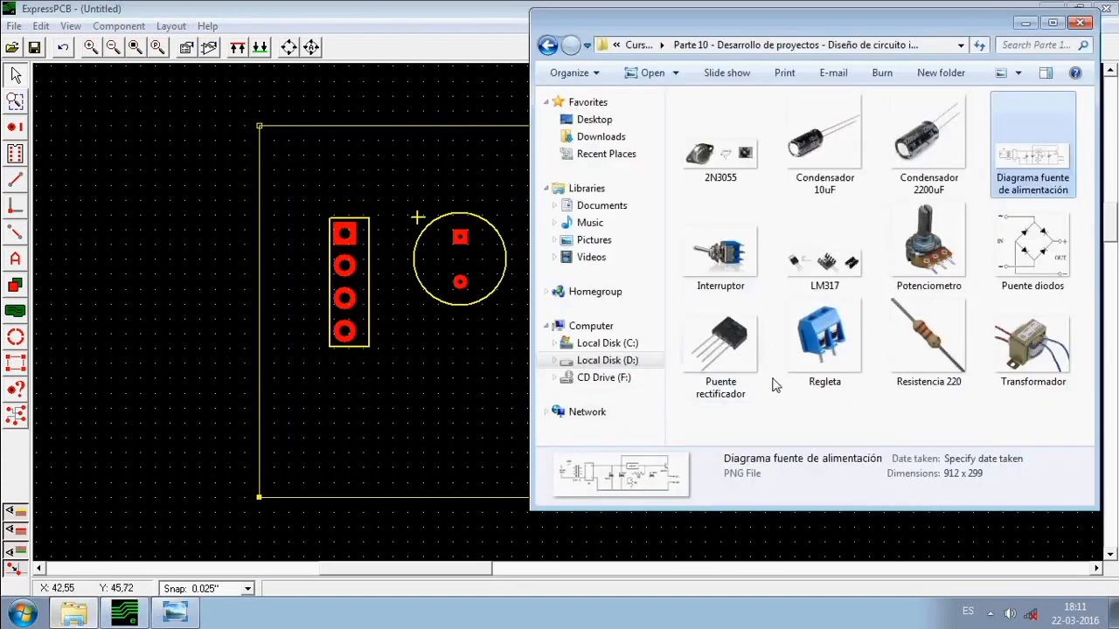
pyautogui.doubleClick(824, 261)
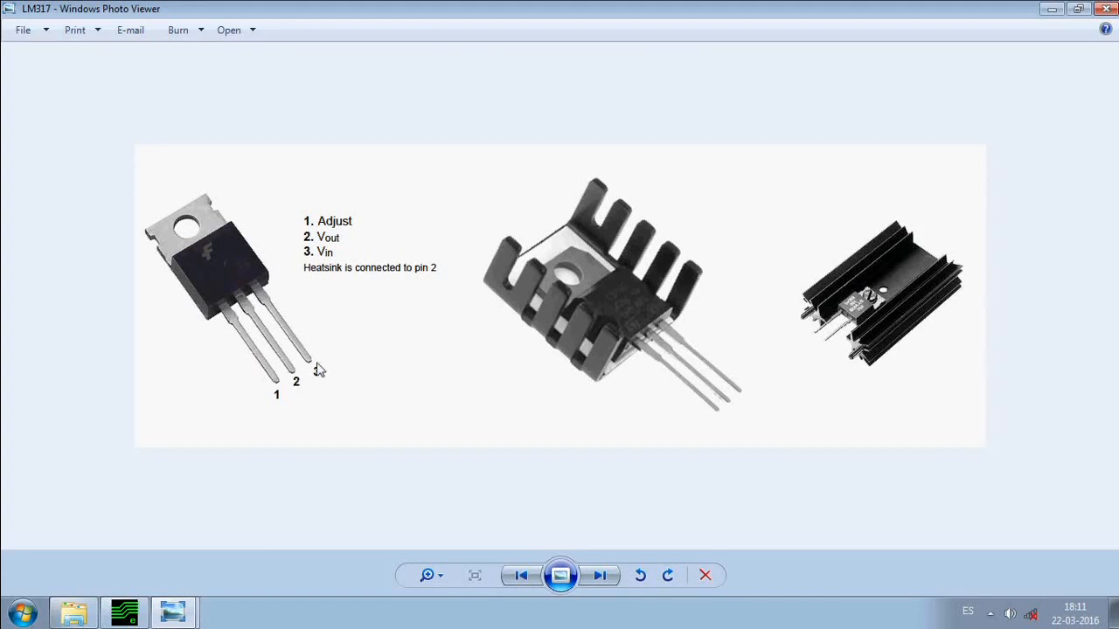
pyautogui.click(1107, 9)
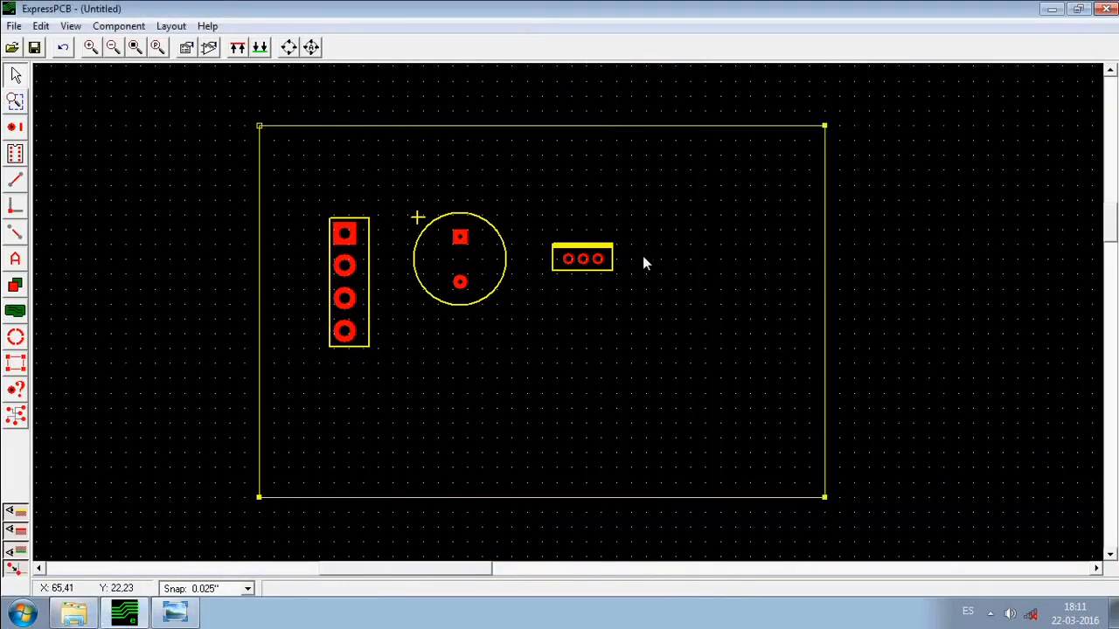
pyautogui.scroll(1, 600, 280)
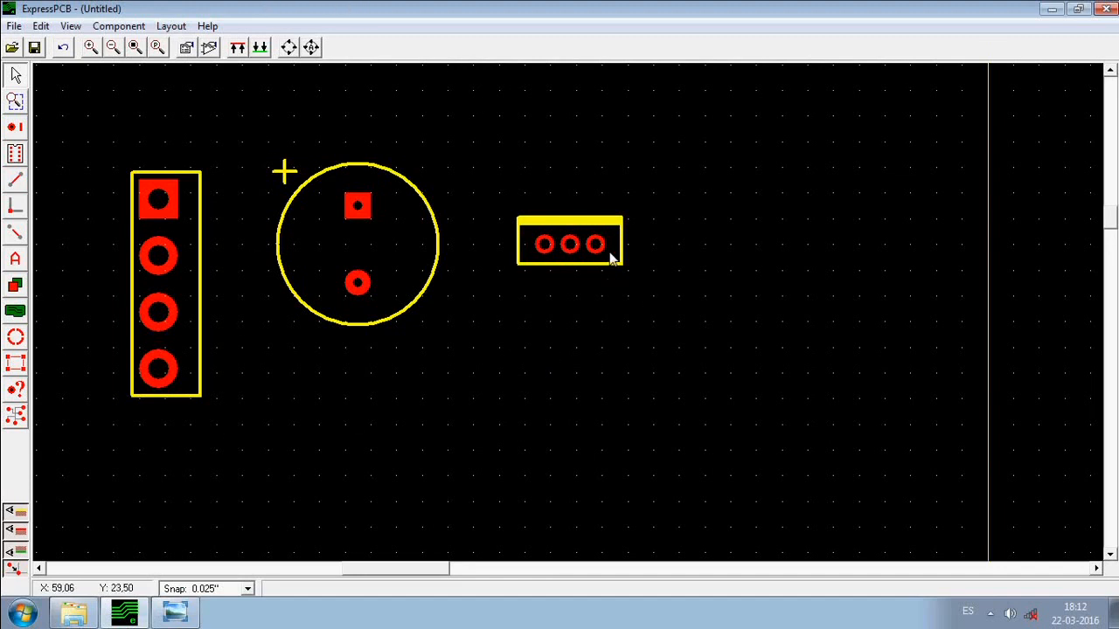
pyautogui.click(179, 614)
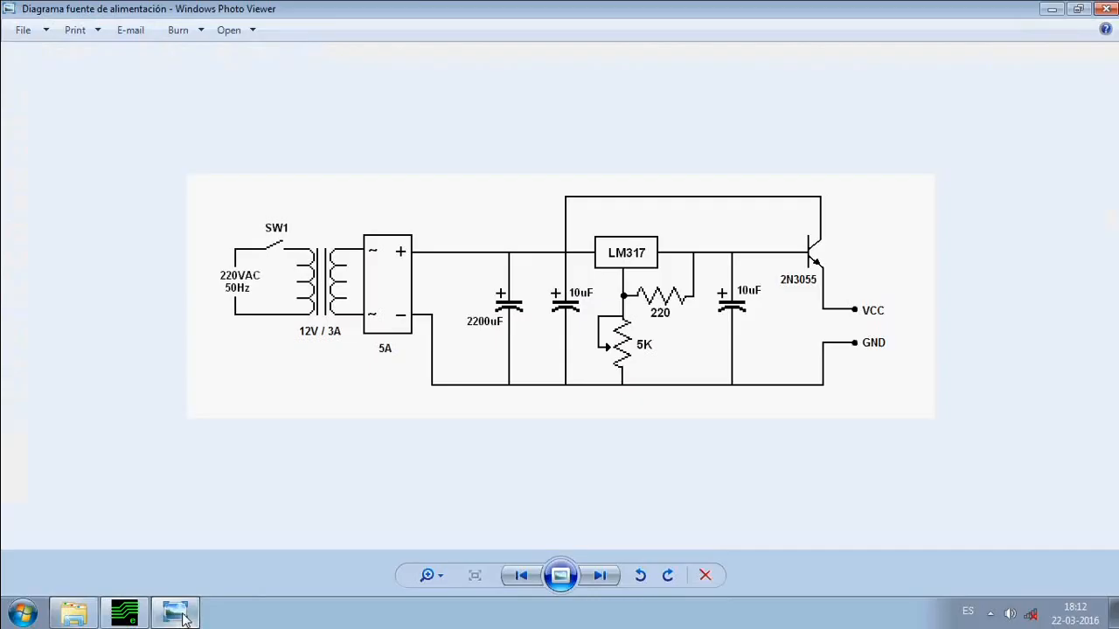
pyautogui.click(86, 619)
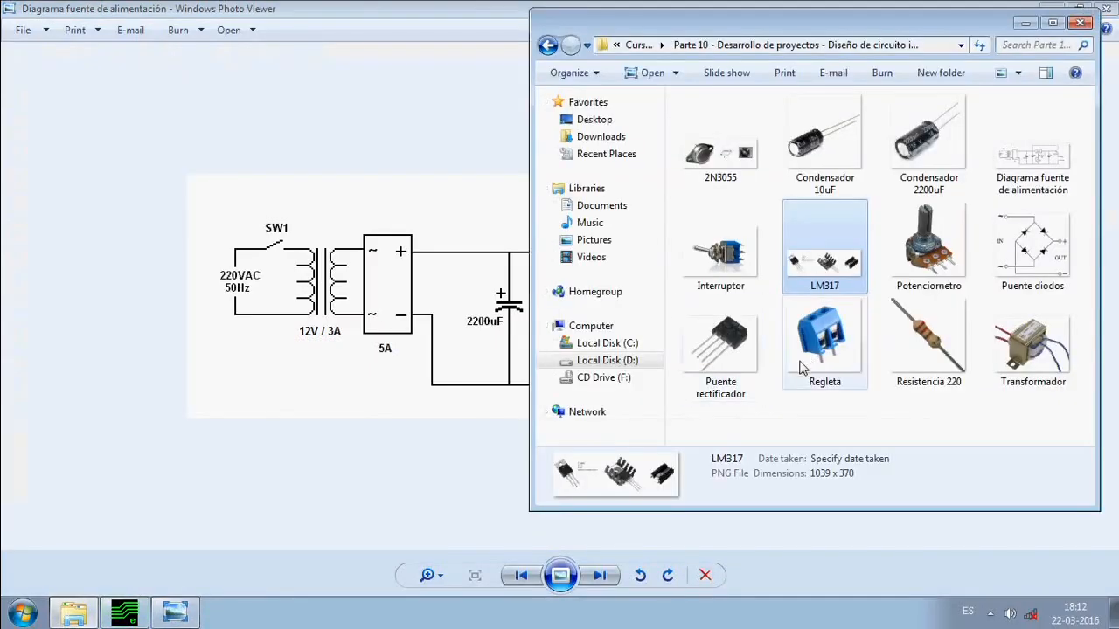
pyautogui.doubleClick(832, 265)
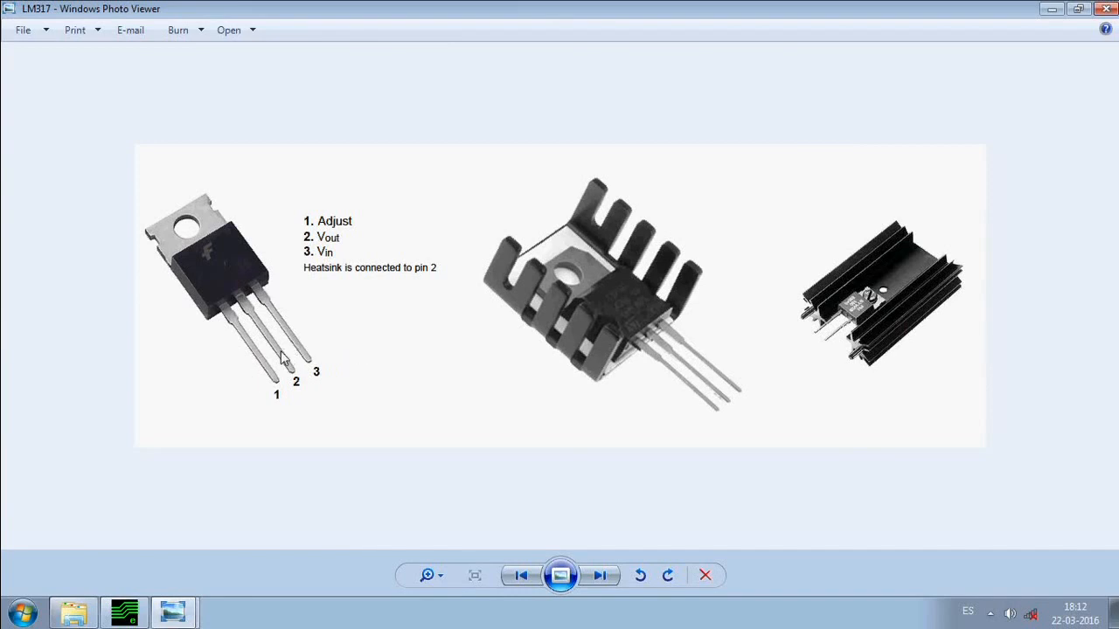
pyautogui.click(1106, 9)
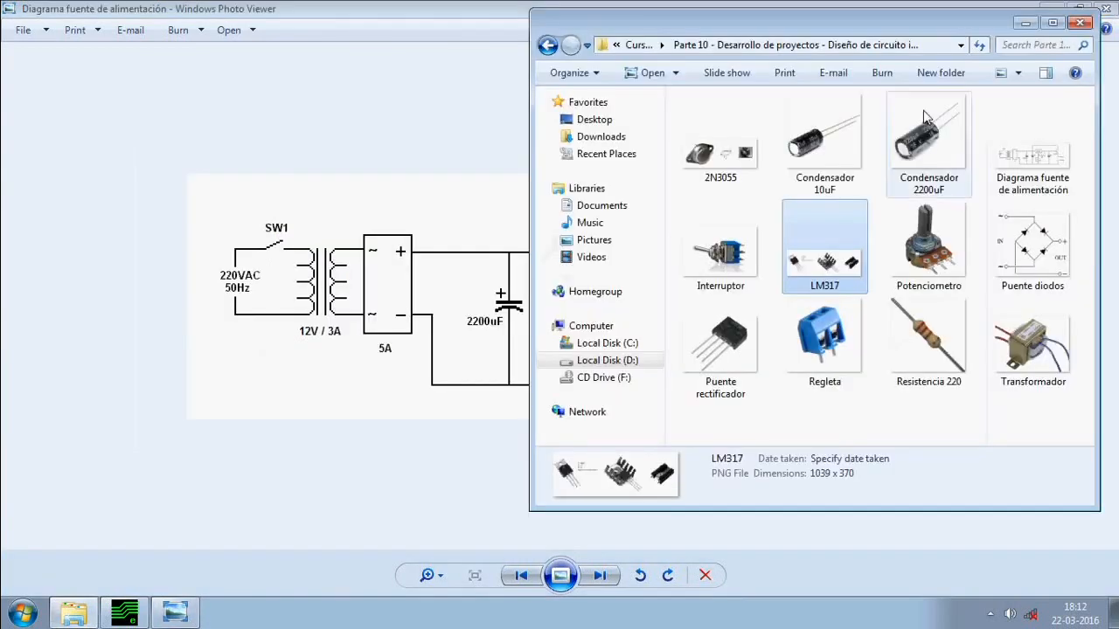
pyautogui.click(124, 614)
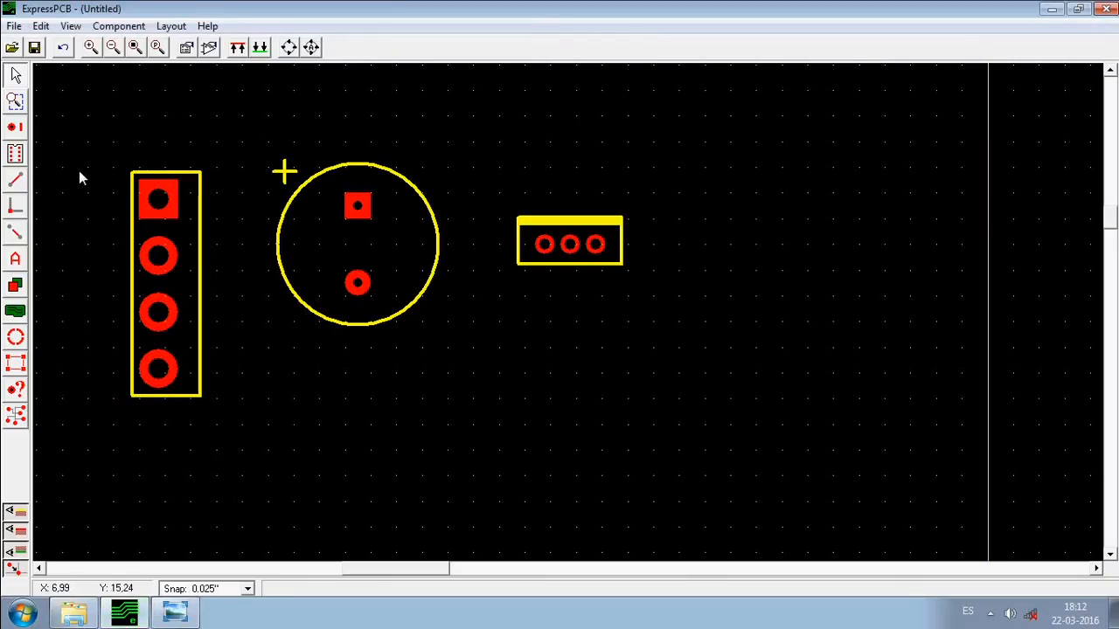
# Place a 3,81mm round pad with 2,01mm hole below and to the right of the TO-220 component, and select it.
pyautogui.click(14, 133)
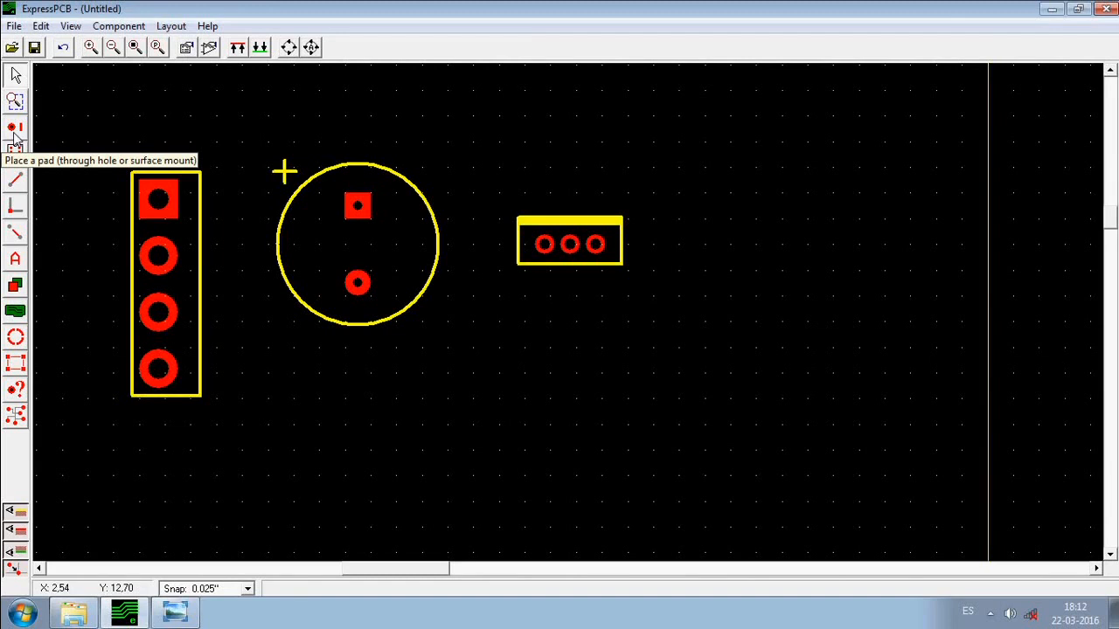
pyautogui.click(13, 133)
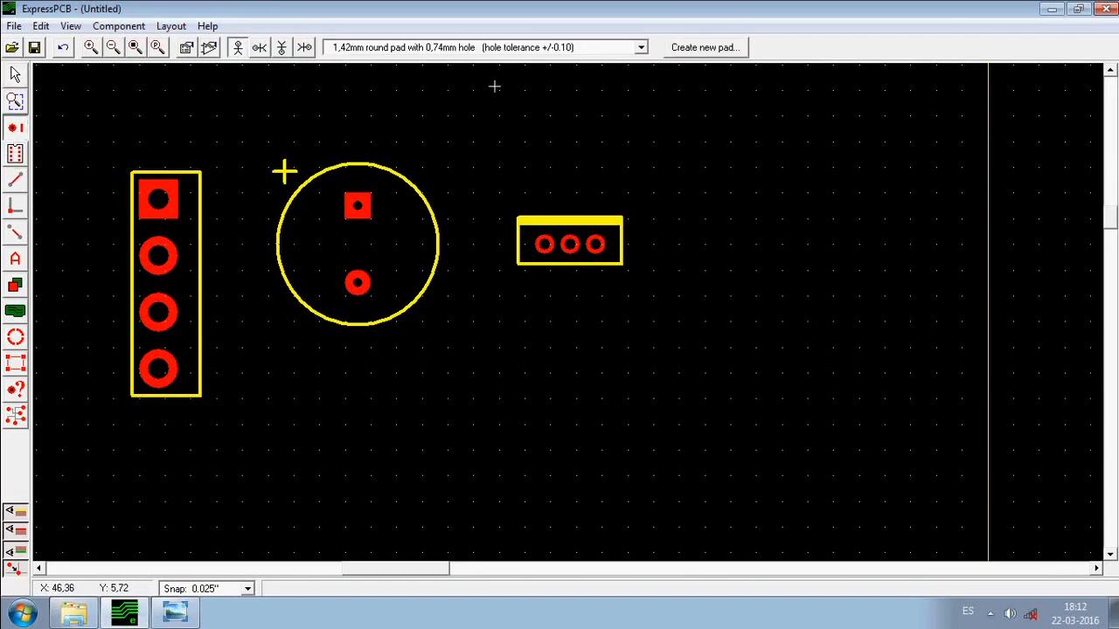
pyautogui.click(478, 50)
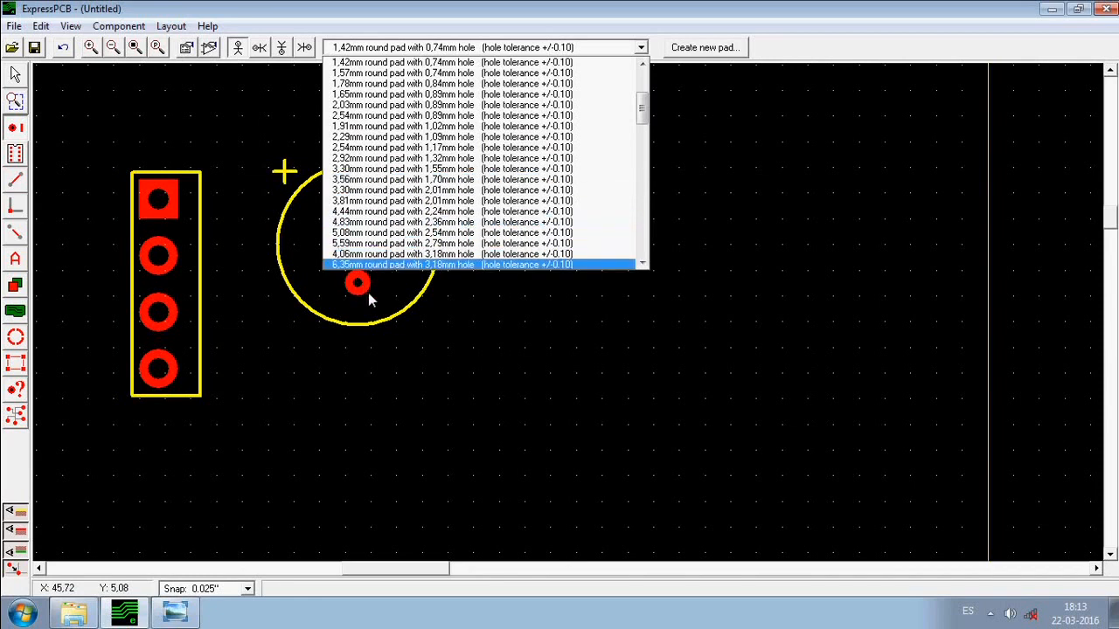
pyautogui.click(484, 201)
pyautogui.click(668, 303)
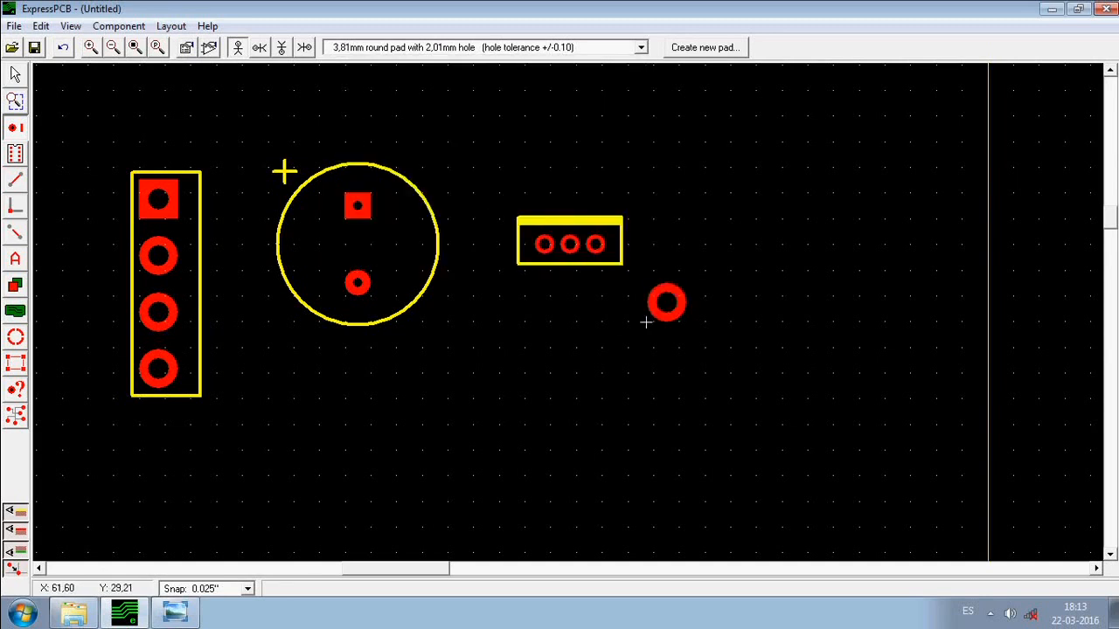
pyautogui.click(15, 75)
pyautogui.click(662, 304)
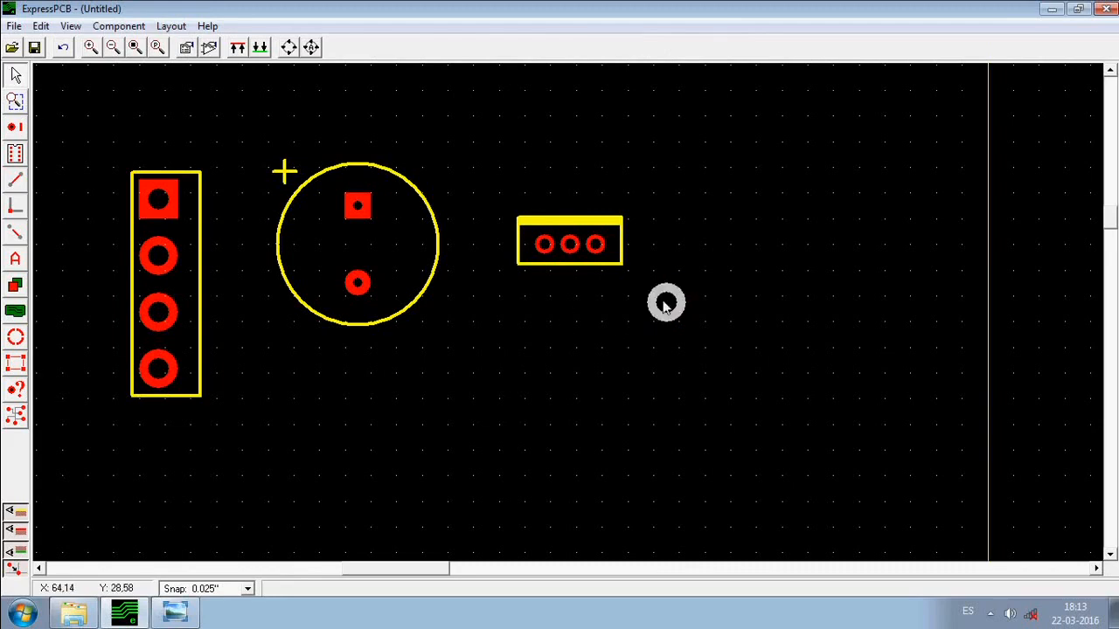
# Replace the large pad with a 1,91mm round pad with 1,02mm hole, placed just below the TO-220 component.
pyautogui.click(15, 128)
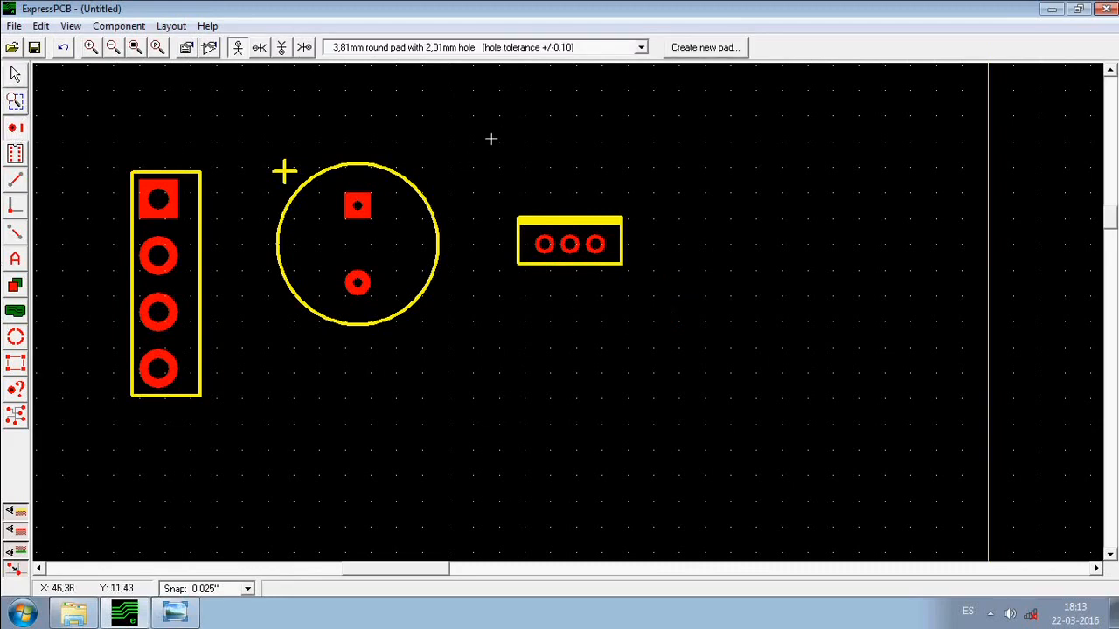
pyautogui.click(454, 48)
pyautogui.scroll(3, 494, 196)
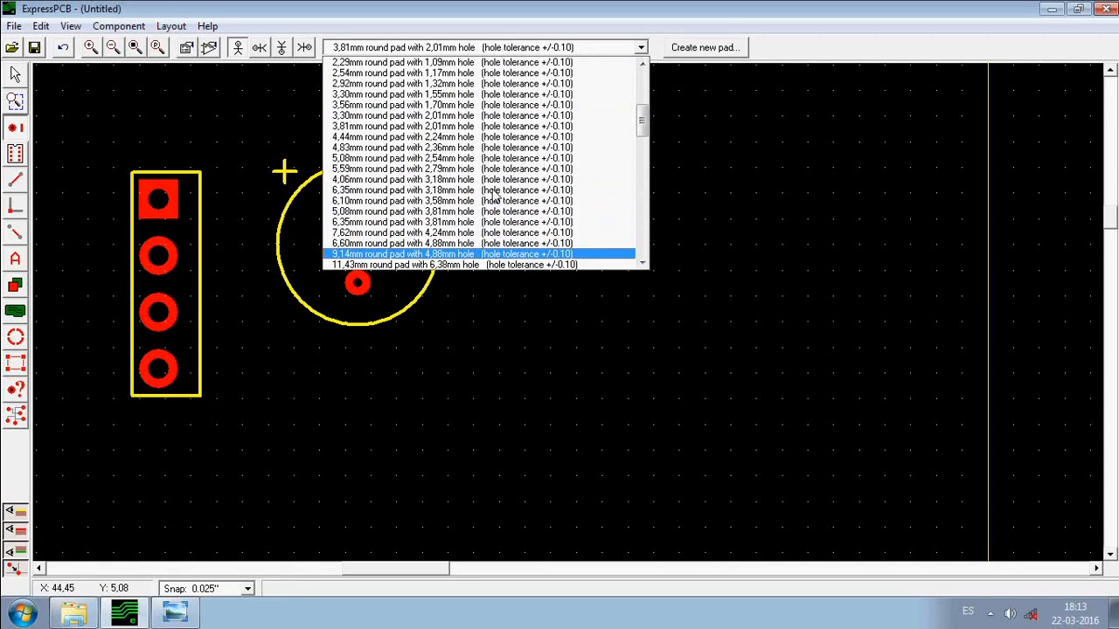
pyautogui.scroll(1, 494, 196)
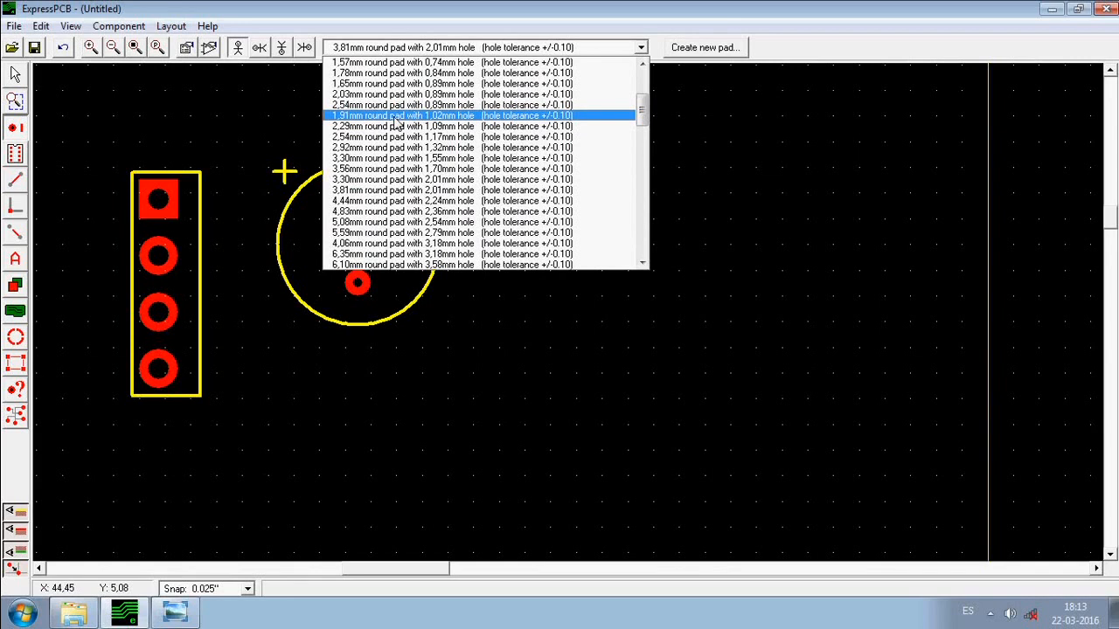
pyautogui.click(452, 116)
pyautogui.click(549, 301)
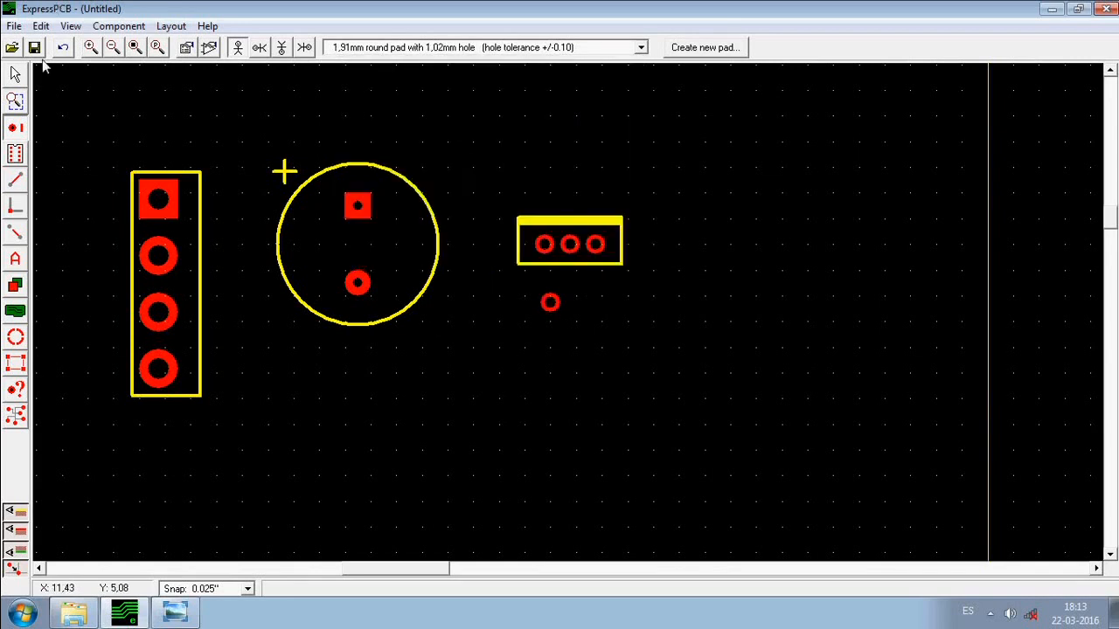
# Reposition the small round pad below the TO-220 component, slightly to the left of its first pin.
pyautogui.click(16, 75)
pyautogui.click(552, 306)
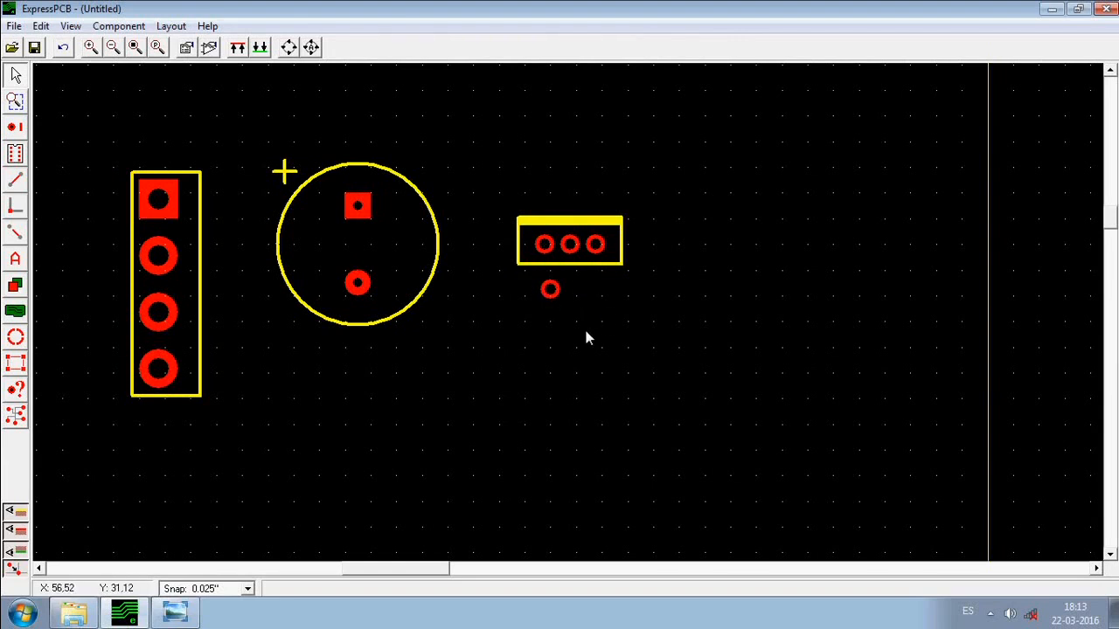
pyautogui.click(552, 292)
pyautogui.press('m')
pyautogui.press('m')
pyautogui.press('m')
pyautogui.click(759, 297)
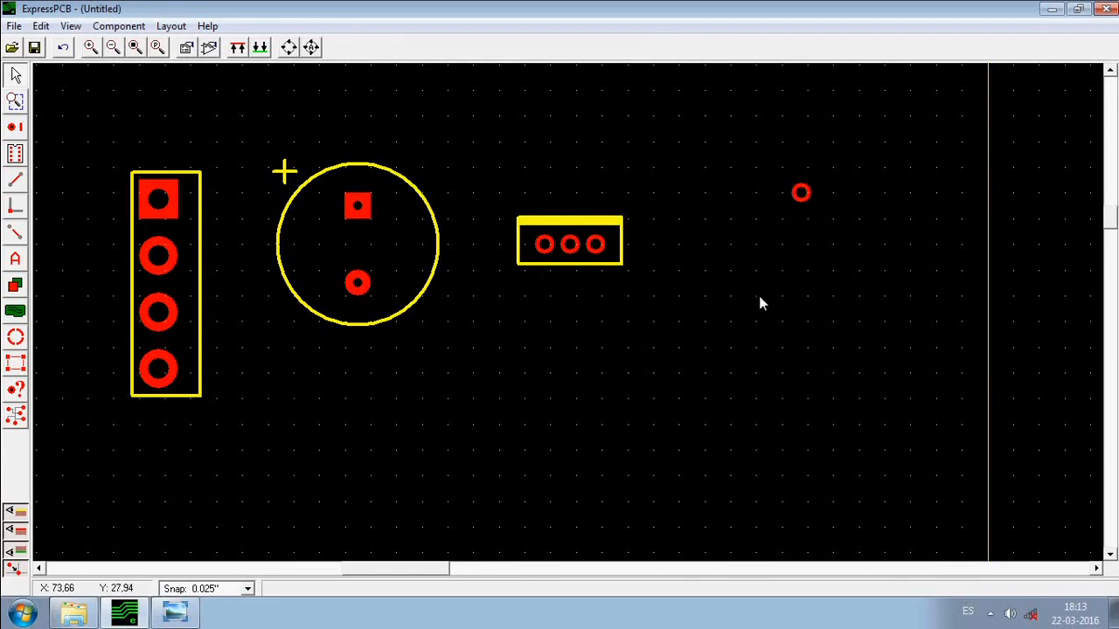
pyautogui.click(805, 196)
pyautogui.press('m')
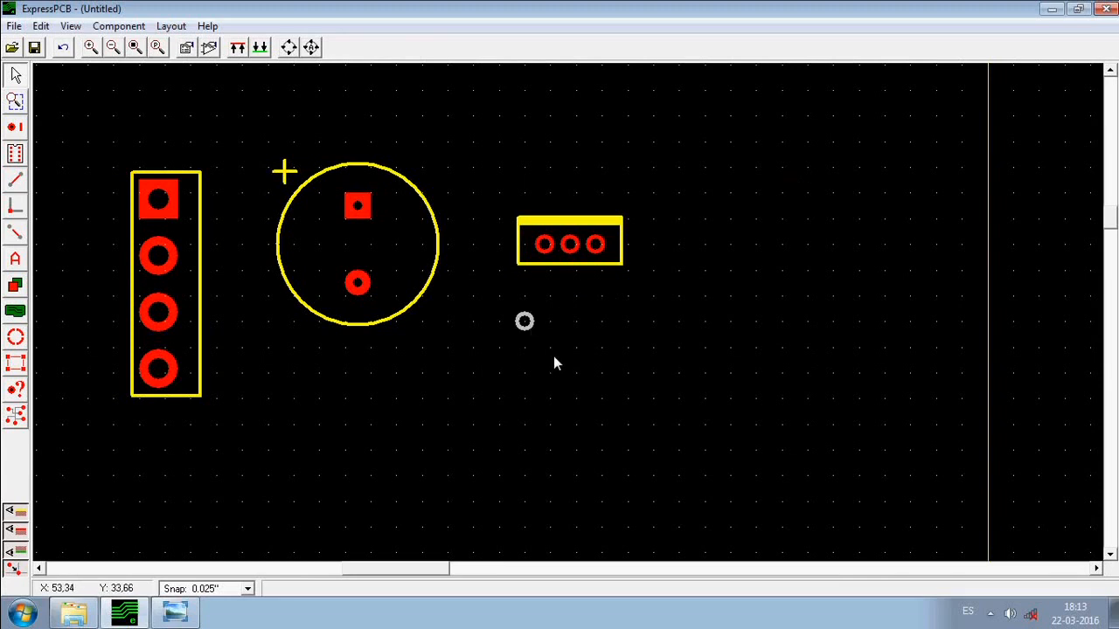
# Paste a copy of the small round pad and align it level with and to the right of the first one.
pyautogui.hotkey('ctrl', 'v')
pyautogui.press('m')
pyautogui.scroll(2, 602, 358)
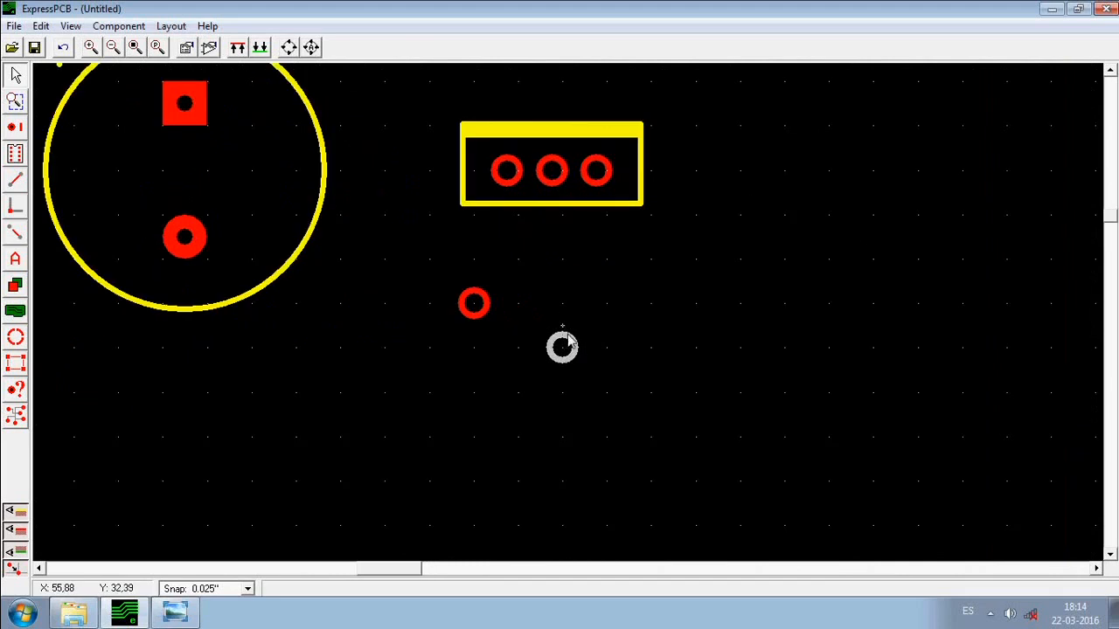
pyautogui.press('m')
pyautogui.click(14, 129)
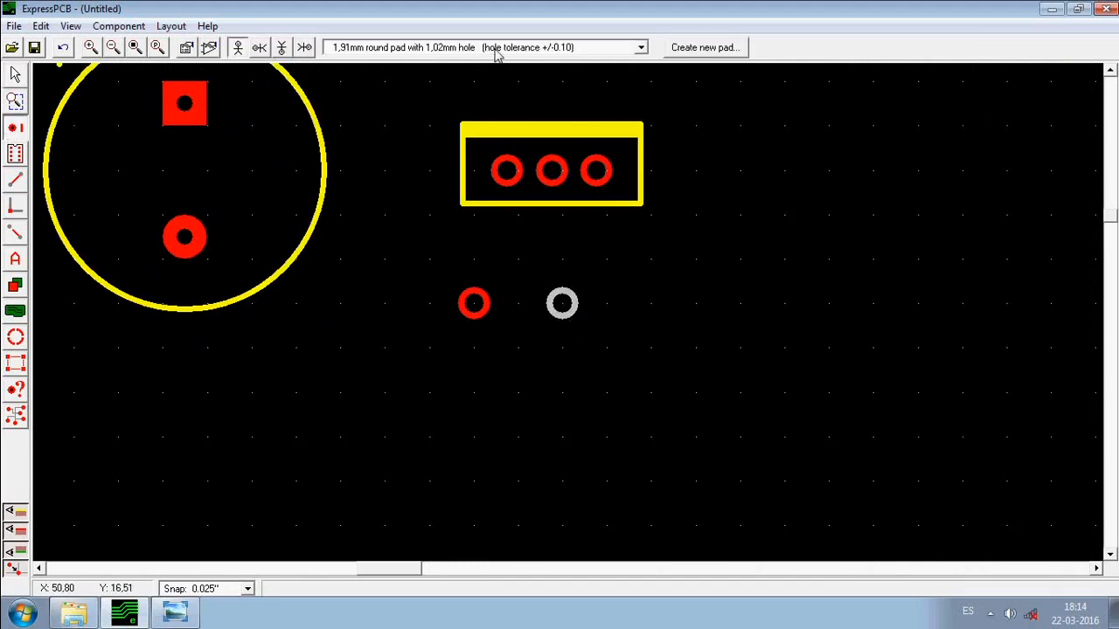
pyautogui.click(17, 76)
pyautogui.click(629, 392)
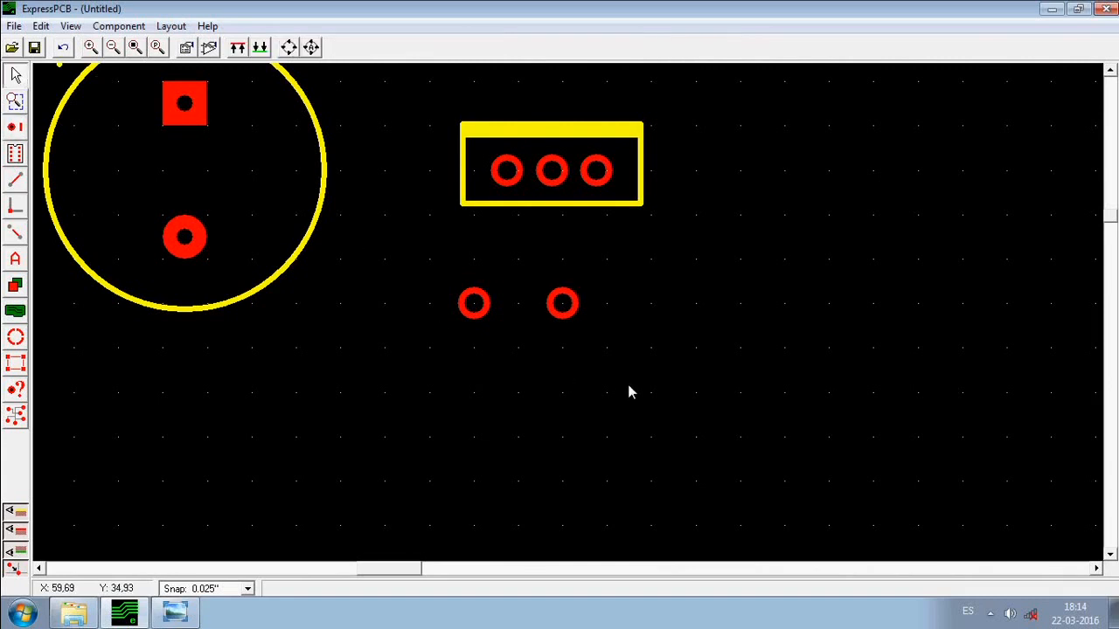
# Copy the second small pad and place the duplicate to its right, forming an evenly spaced row of three.
pyautogui.click(559, 319)
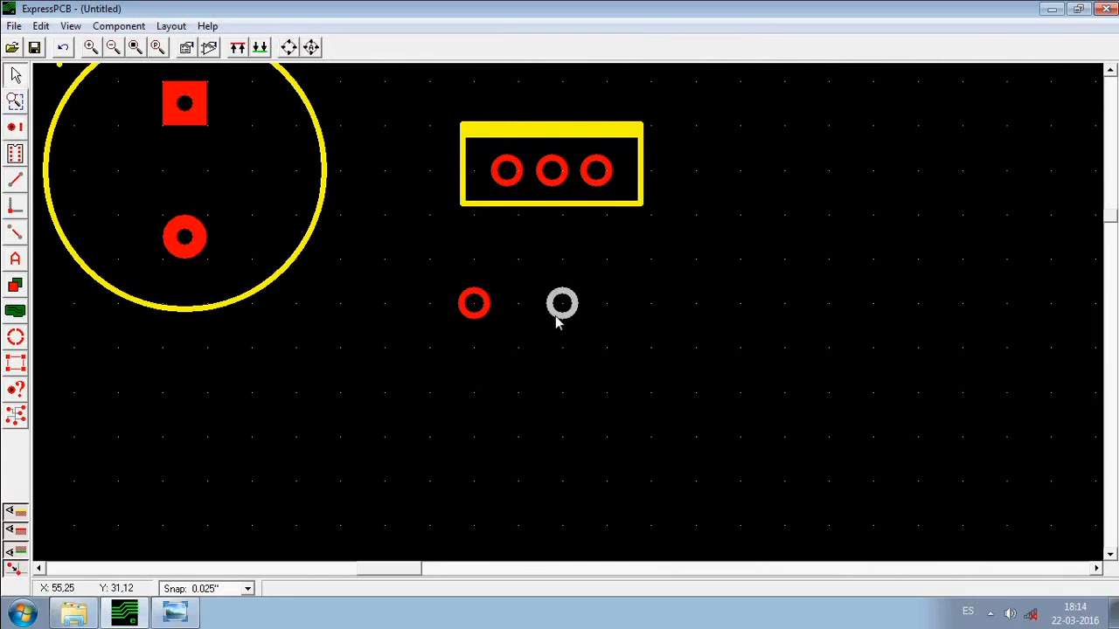
pyautogui.hotkey('ctrl', 'c')
pyautogui.hotkey('ctrl', 'v')
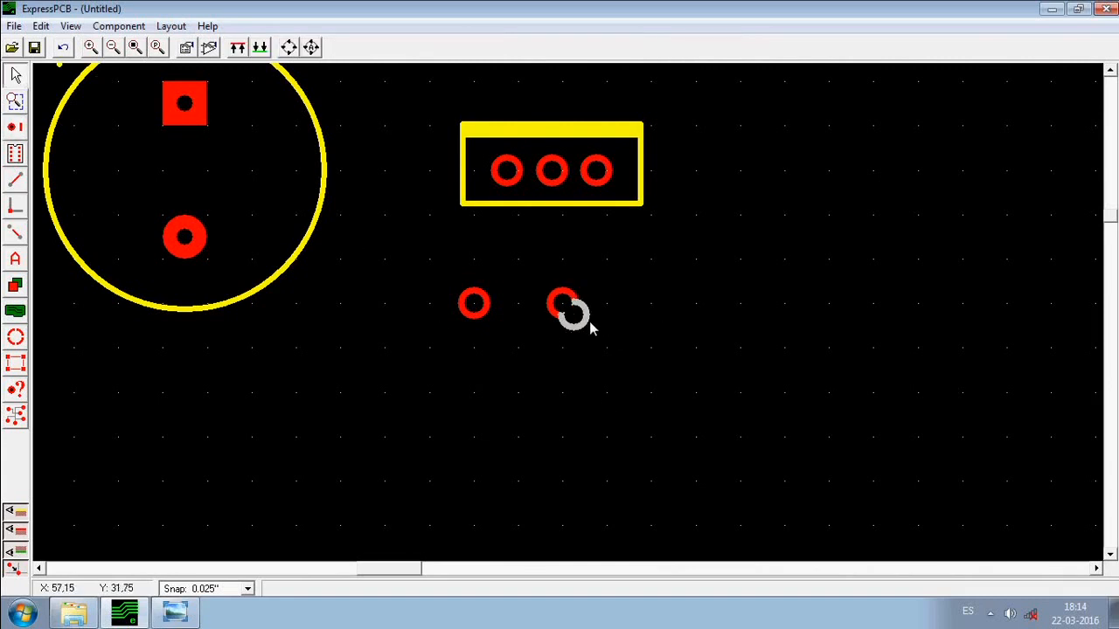
pyautogui.moveTo(663, 311); pyautogui.dragTo(663, 311)
pyautogui.click(710, 340)
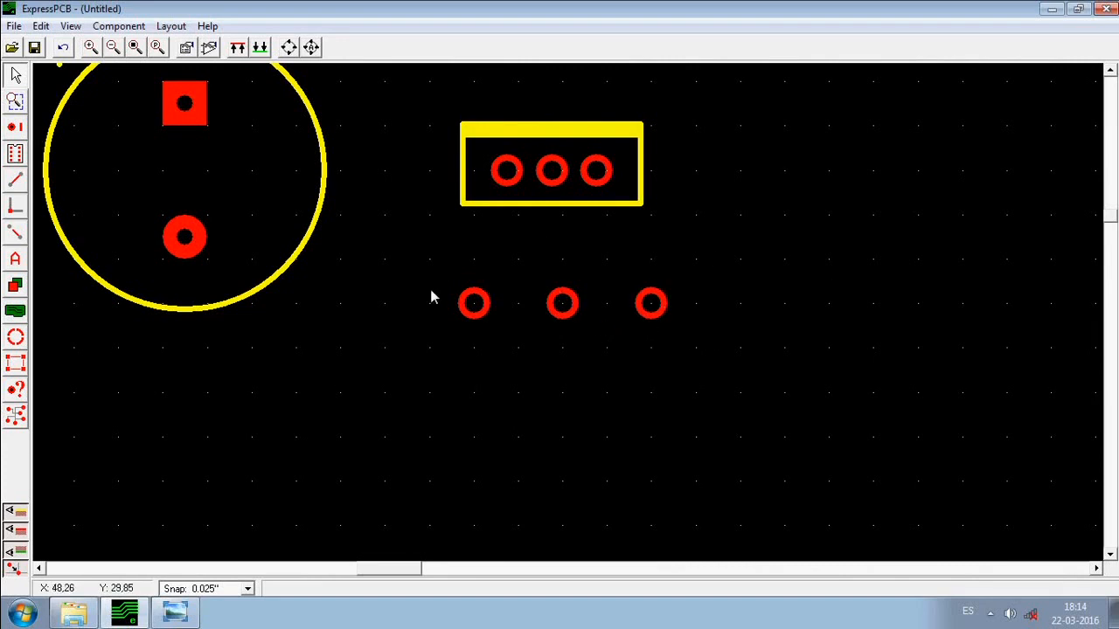
# Select the row of three pads together and shift it slightly further below the TO-220 component.
pyautogui.scroll(1, 585, 333)
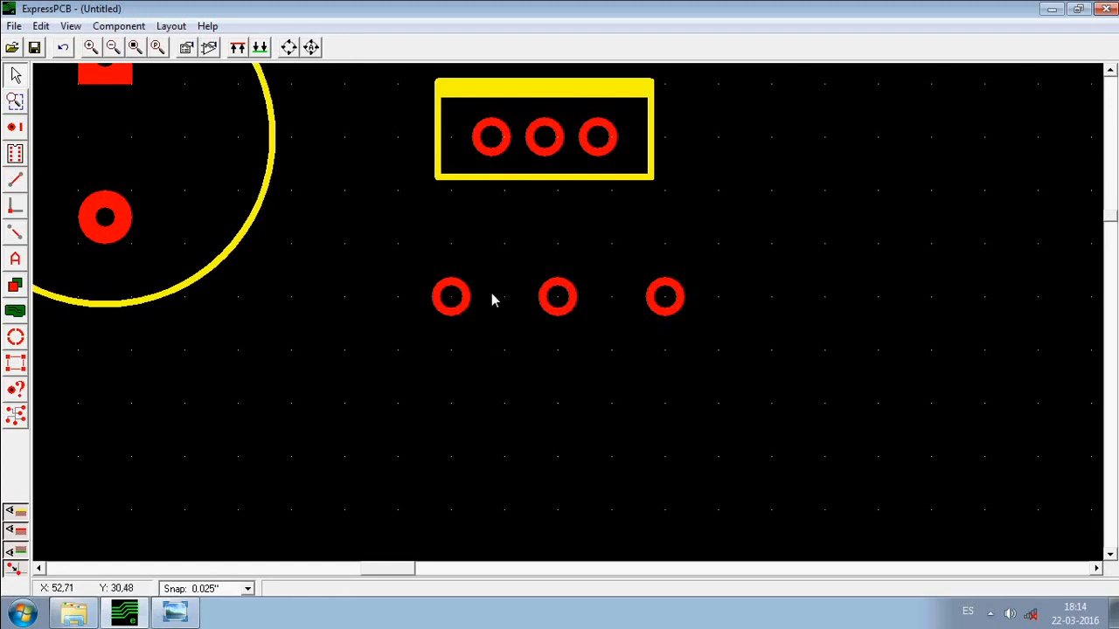
pyautogui.moveTo(397, 242); pyautogui.dragTo(685, 324)
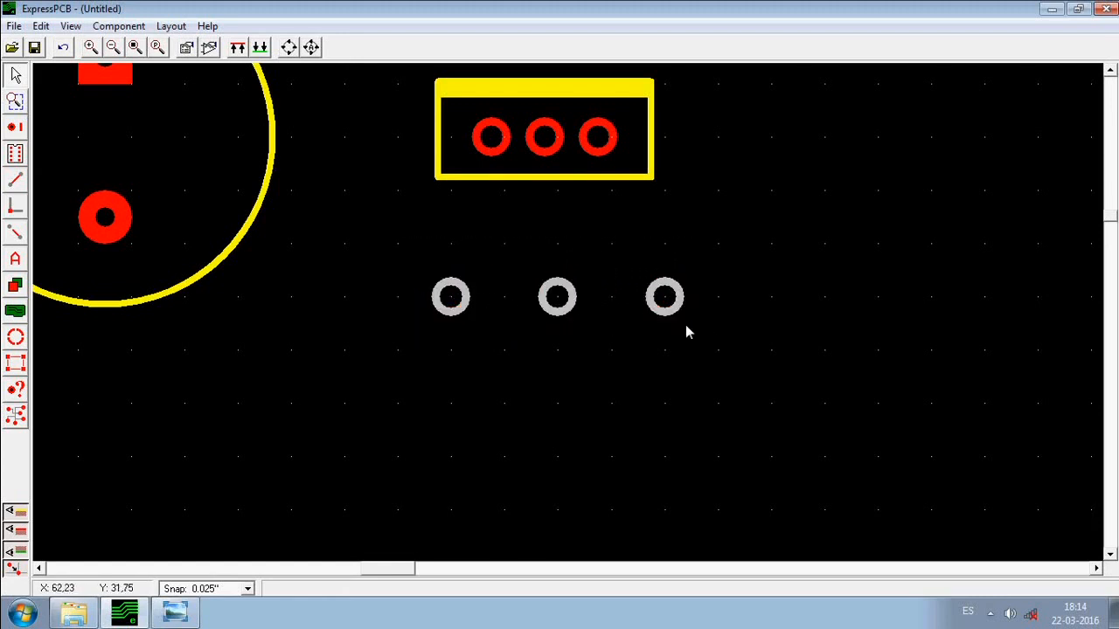
pyautogui.moveTo(573, 301); pyautogui.dragTo(564, 278)
pyautogui.click(600, 311)
pyautogui.moveTo(404, 245); pyautogui.dragTo(688, 301)
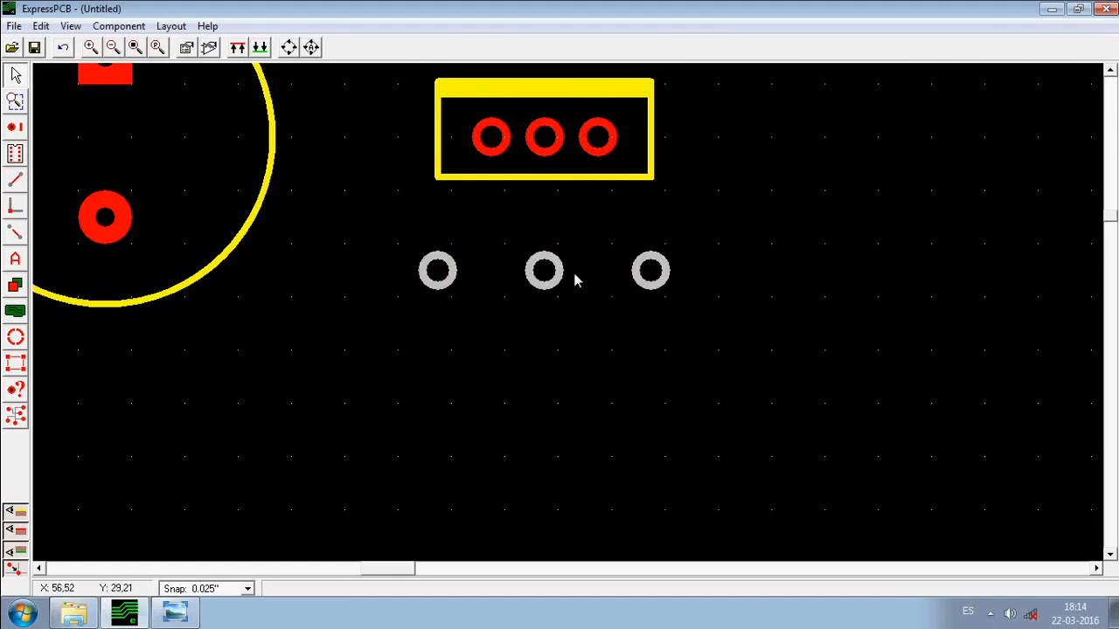
pyautogui.moveTo(557, 280); pyautogui.dragTo(571, 321)
pyautogui.click(537, 260)
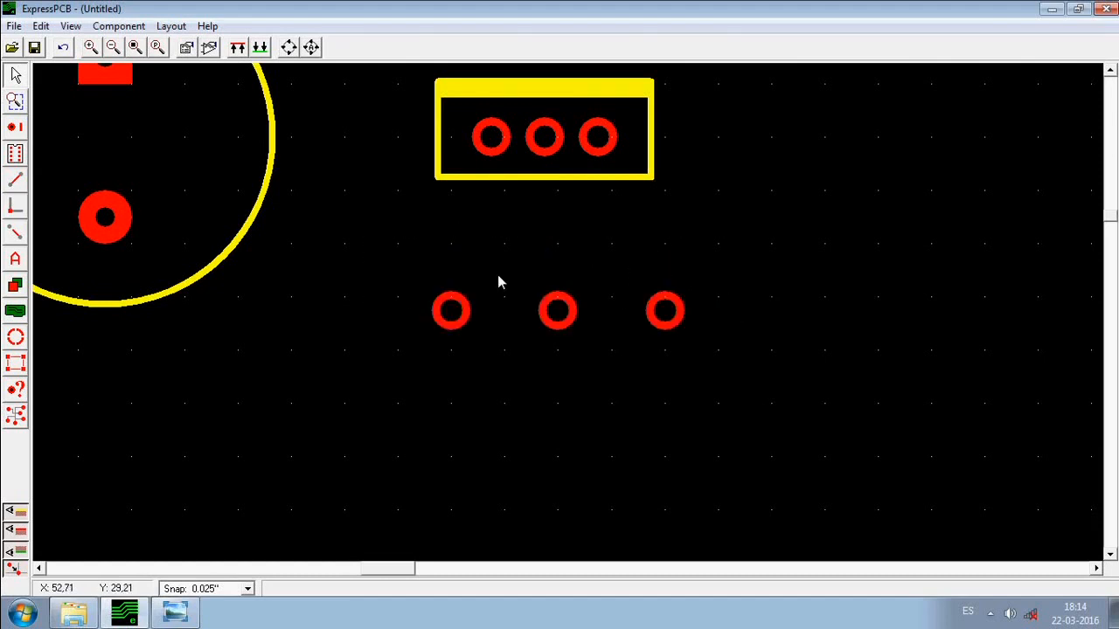
# Draw a closed rectangular outline around the three pads on the silkscreen layer with a 0,18mm trace.
pyautogui.click(17, 183)
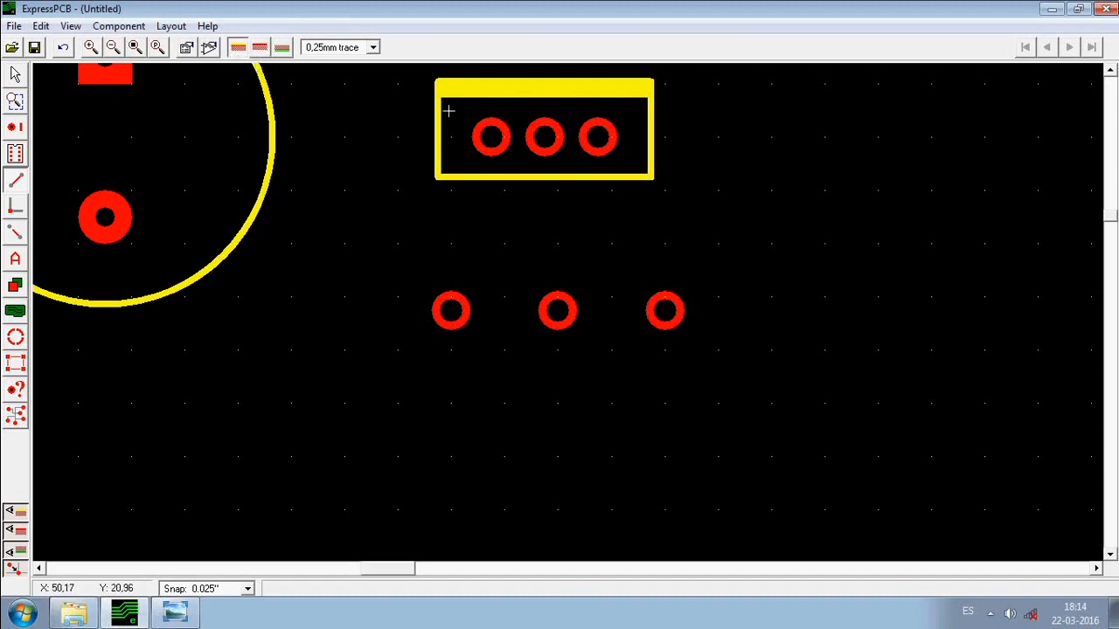
pyautogui.scroll(-2, 339, 145)
pyautogui.scroll(2, 302, 165)
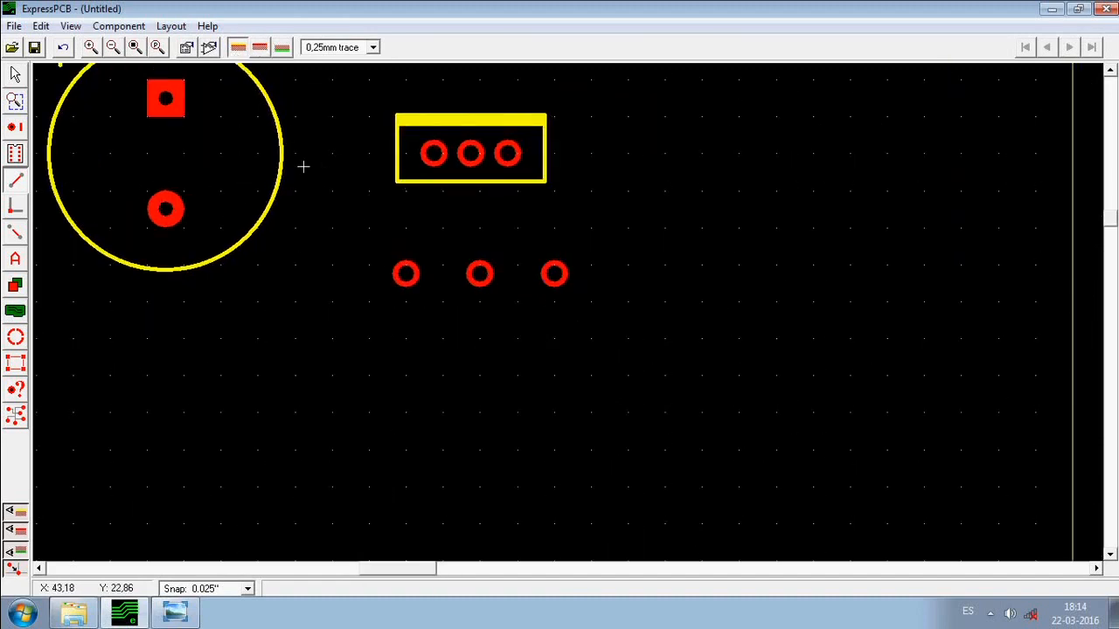
pyautogui.click(372, 47)
pyautogui.click(351, 84)
pyautogui.click(372, 47)
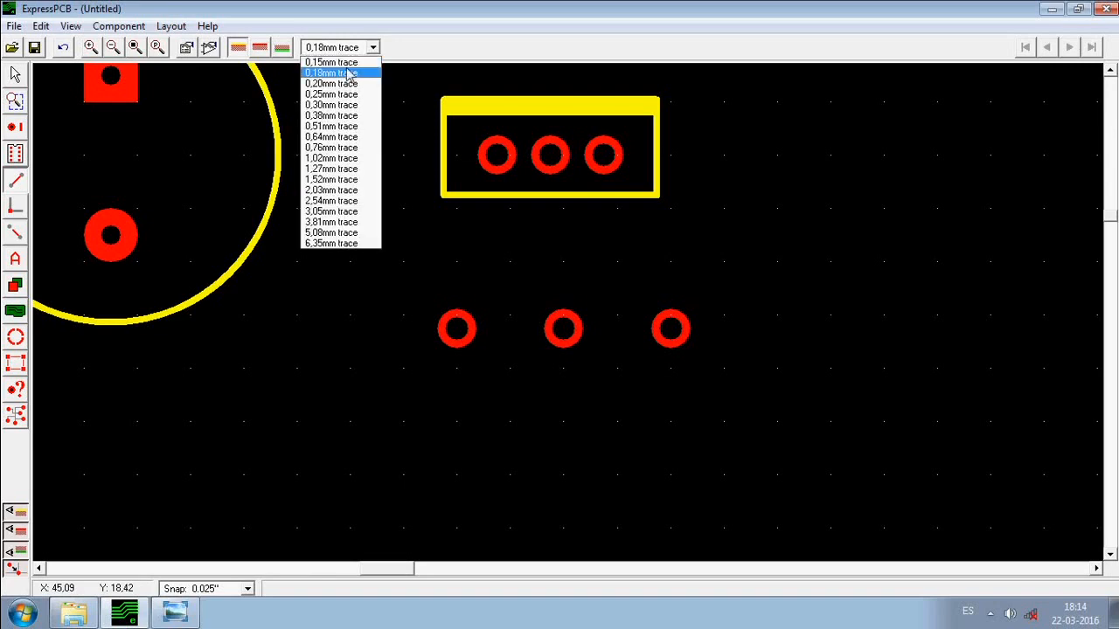
pyautogui.click(351, 73)
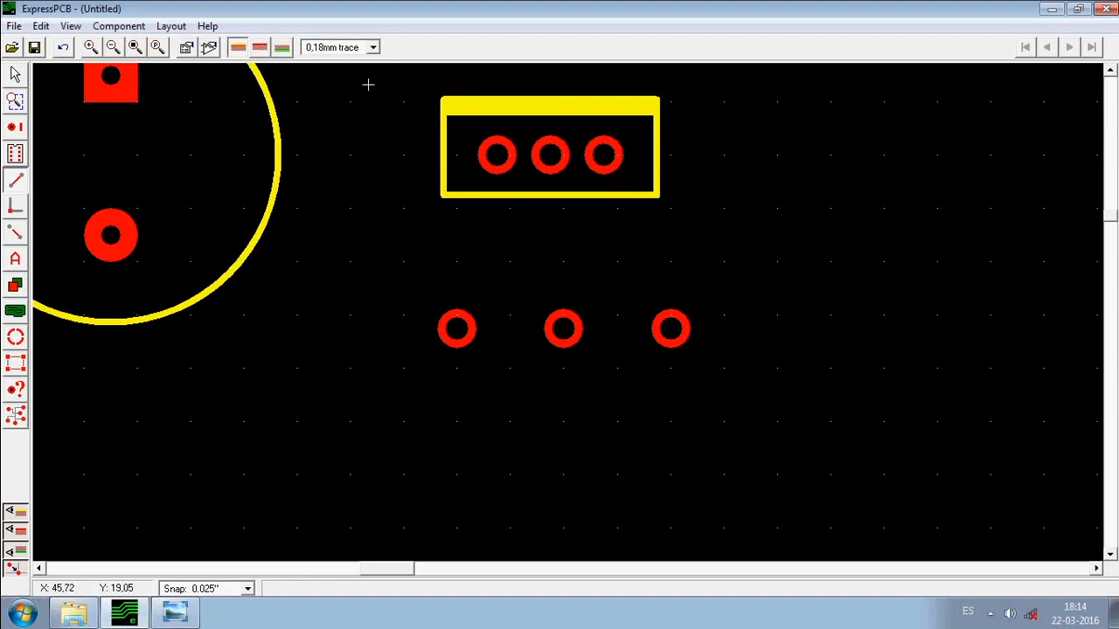
pyautogui.click(430, 300)
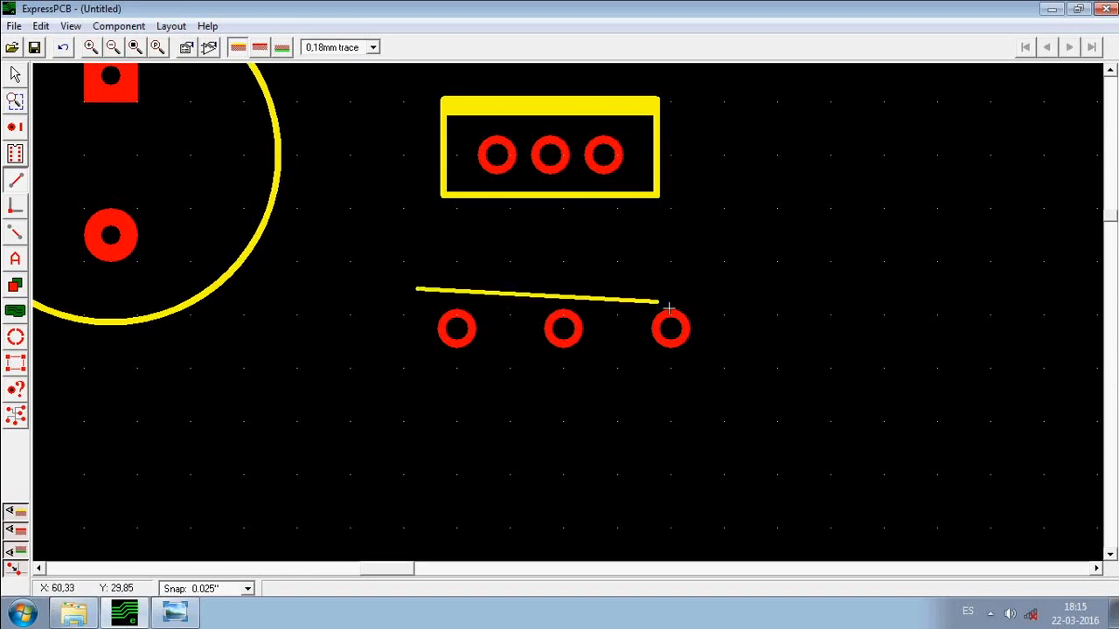
pyautogui.click(718, 303)
pyautogui.click(722, 376)
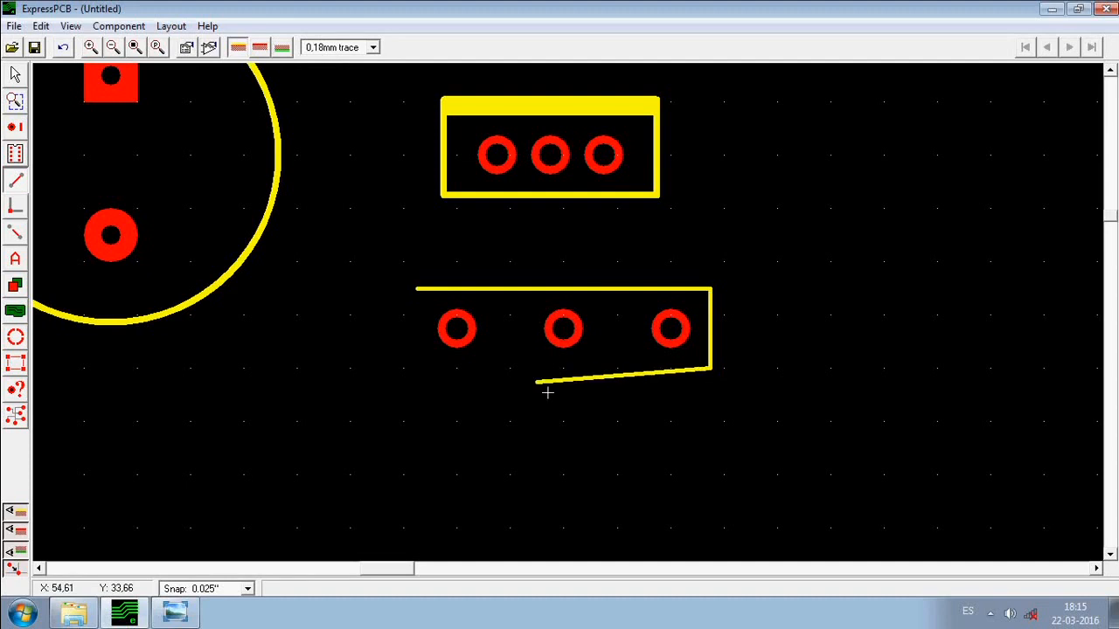
pyautogui.doubleClick(427, 378)
pyautogui.click(434, 387)
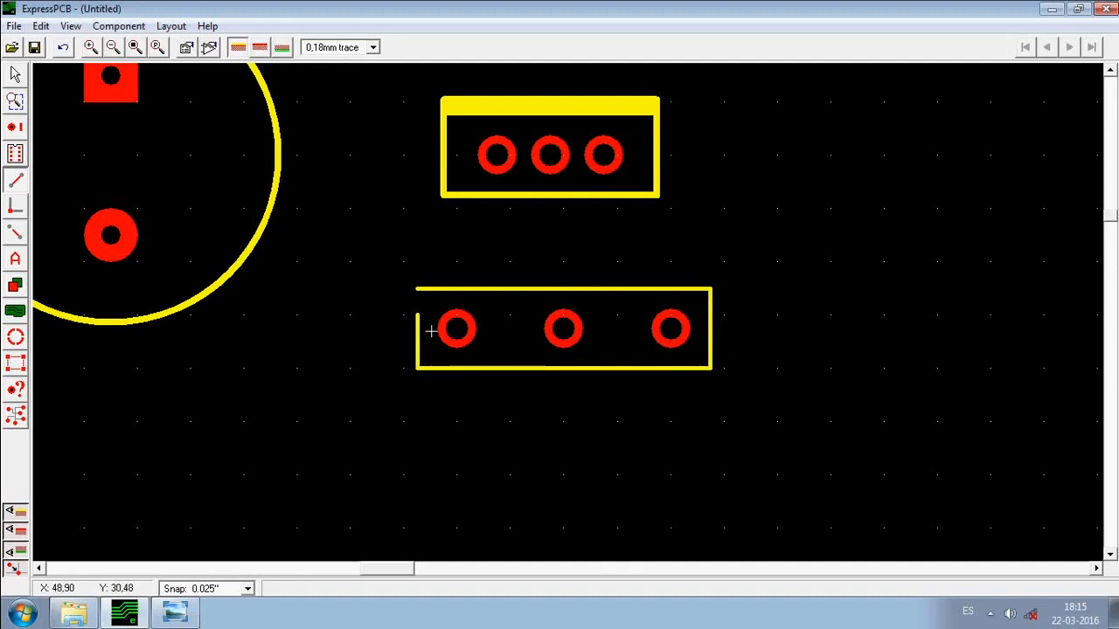
pyautogui.doubleClick(430, 305)
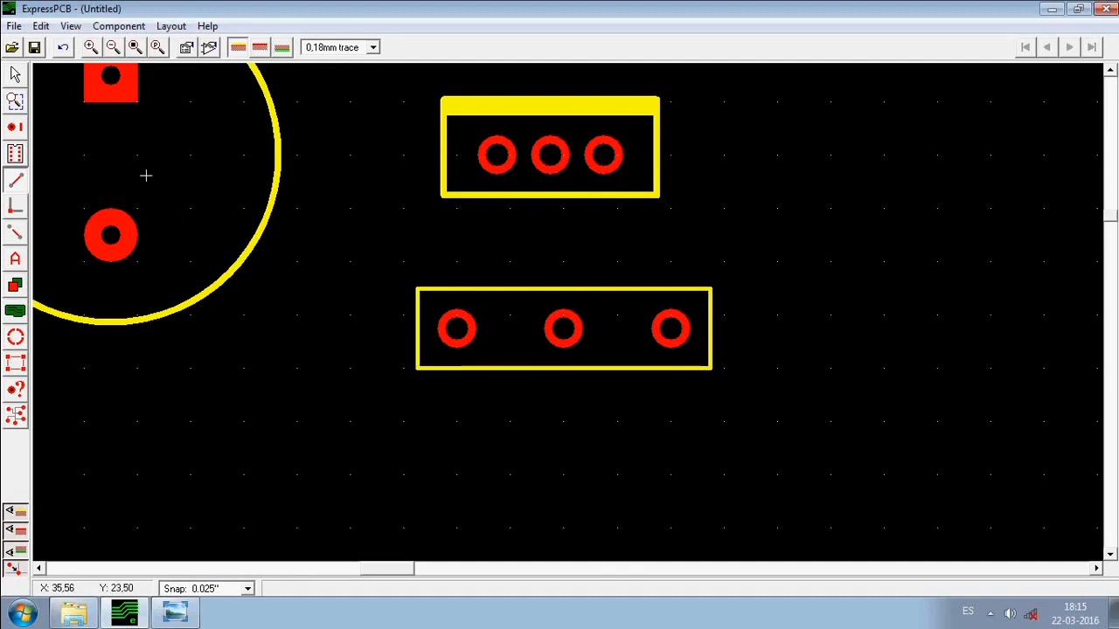
# Select the three pads with their rectangular outline and move them up close beneath the TO-220 component.
pyautogui.click(16, 76)
pyautogui.scroll(-1, 398, 220)
pyautogui.scroll(-1, 444, 248)
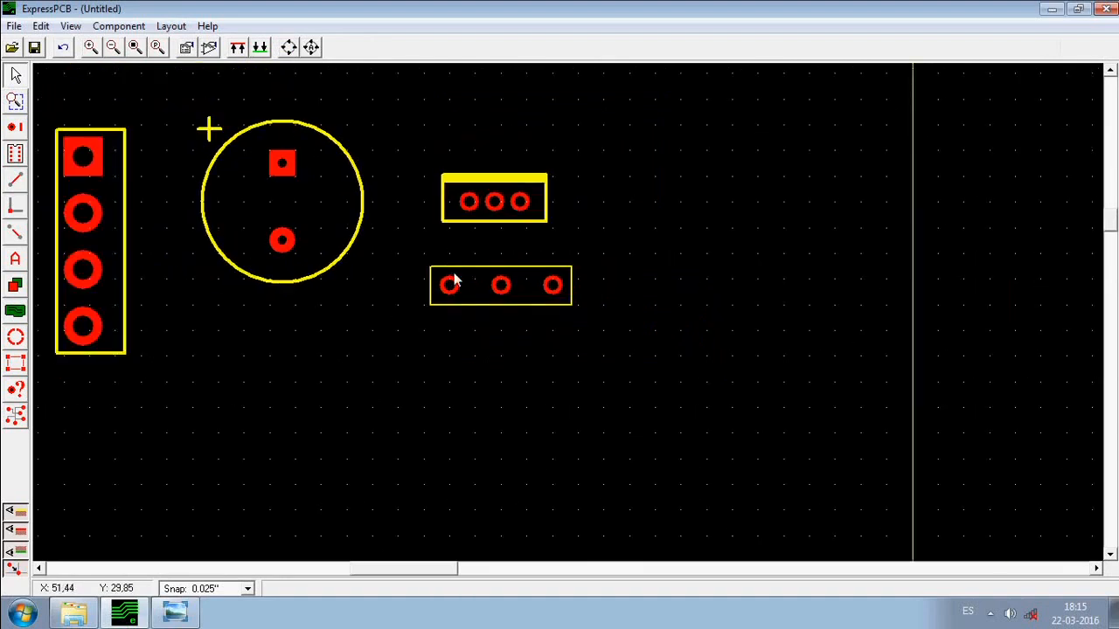
pyautogui.scroll(-1, 453, 281)
pyautogui.moveTo(396, 244); pyautogui.dragTo(594, 322)
pyautogui.moveTo(529, 285)
pyautogui.mouseDown()
pyautogui.moveTo(553, 258)
pyautogui.moveTo(525, 269)
pyautogui.mouseUp()
pyautogui.click(559, 271)
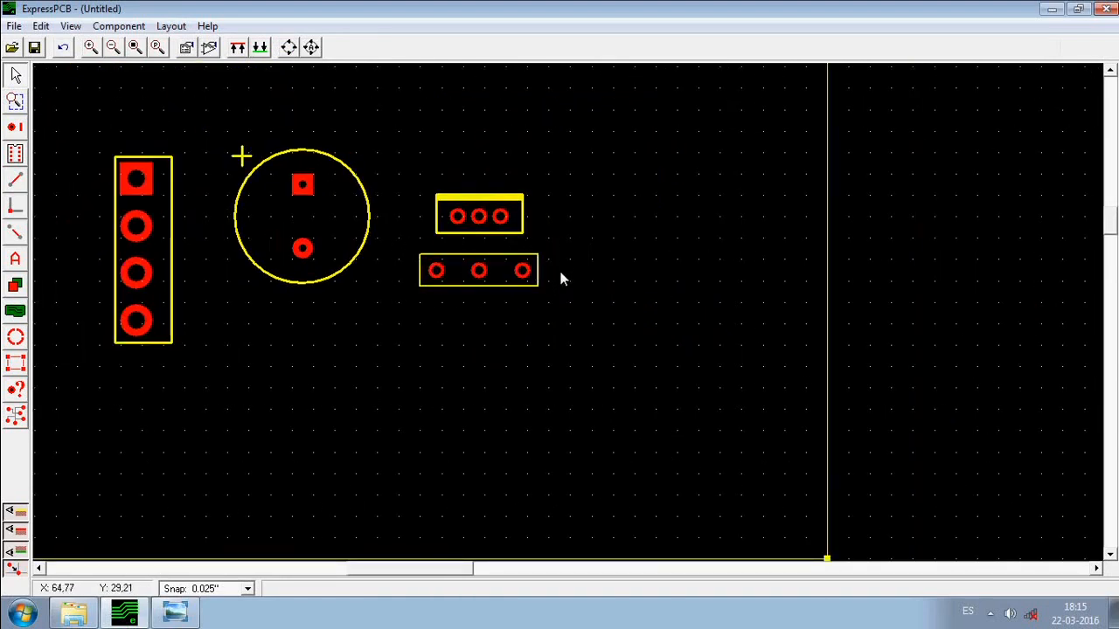
# Remove the TO-220 component and move the outlined three-pad footprint up beside the radial capacitor in its place.
pyautogui.moveTo(489, 206); pyautogui.dragTo(496, 159)
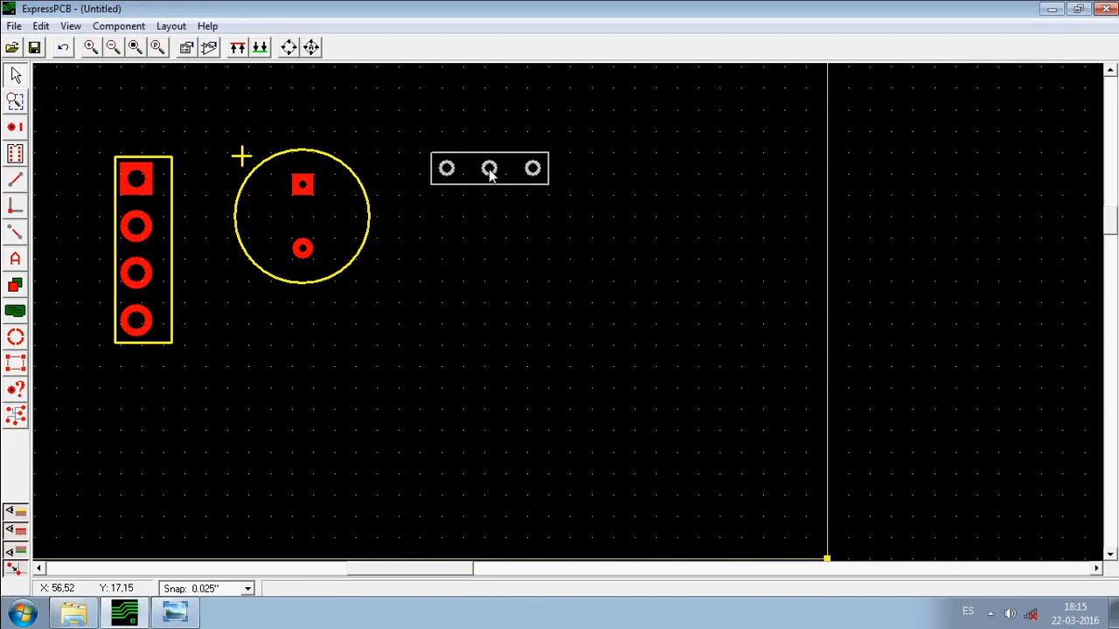
pyautogui.click(470, 277)
pyautogui.scroll(-1, 409, 251)
pyautogui.moveTo(429, 269); pyautogui.dragTo(437, 321, button='middle')
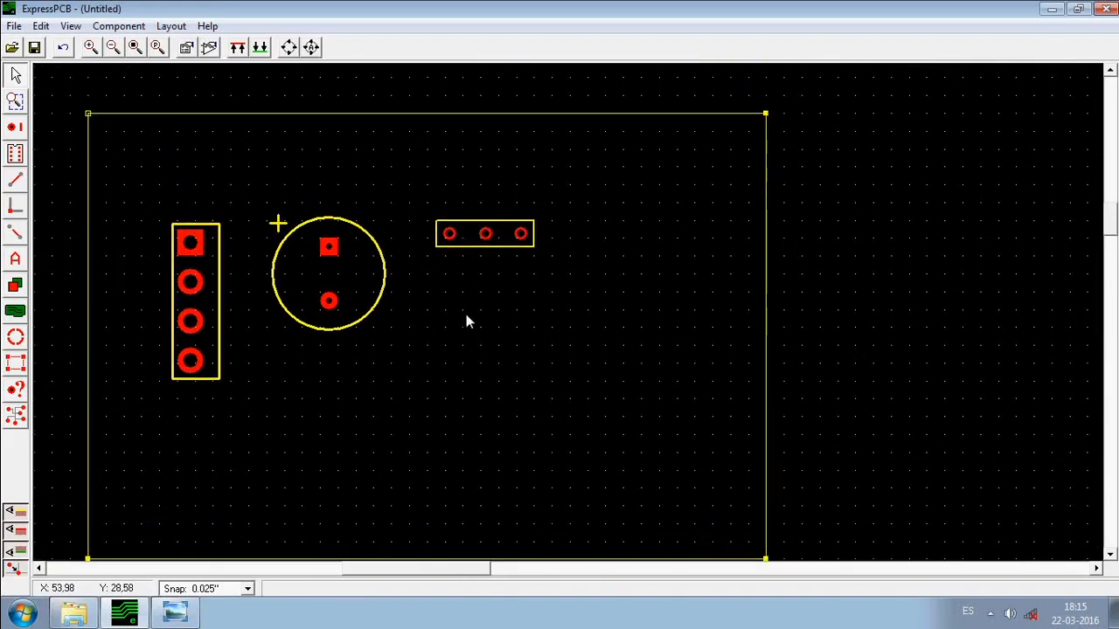
# Find the resistors in the component library and insert the 0.25 watt resistor with 0.35 inch lead spacing into the PCB.
pyautogui.click(175, 612)
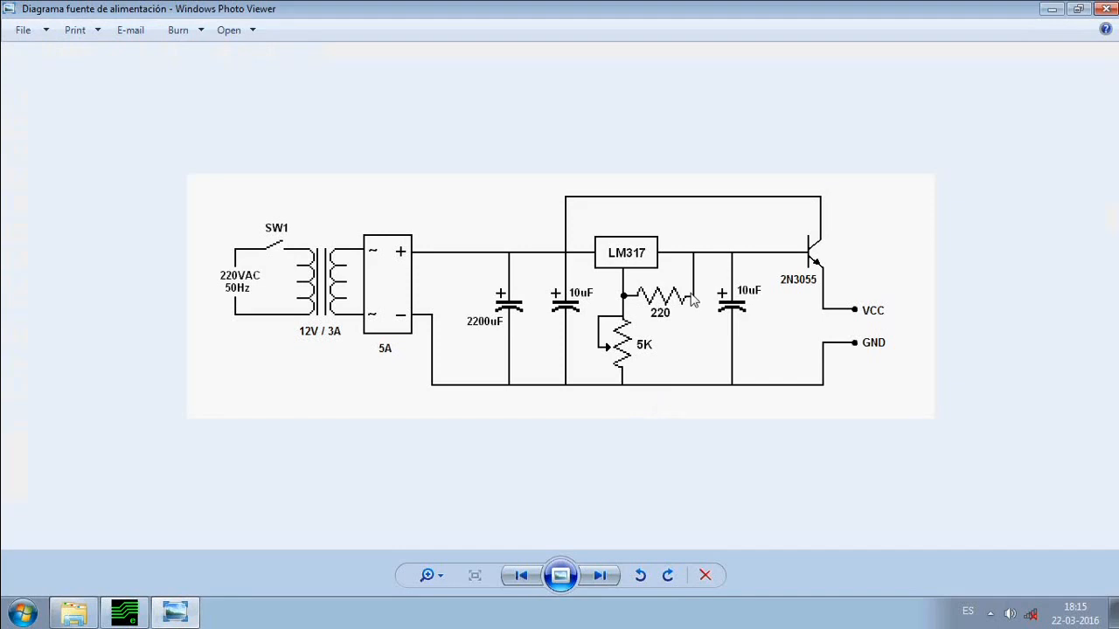
pyautogui.click(124, 612)
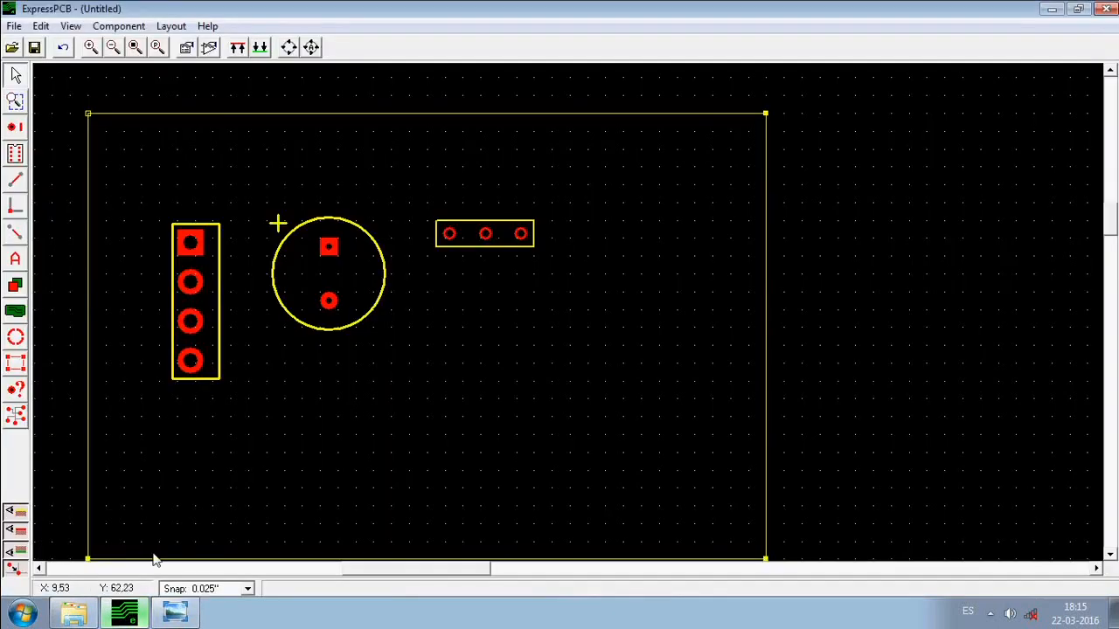
pyautogui.click(237, 47)
pyautogui.click(492, 417)
pyautogui.write('resistor')
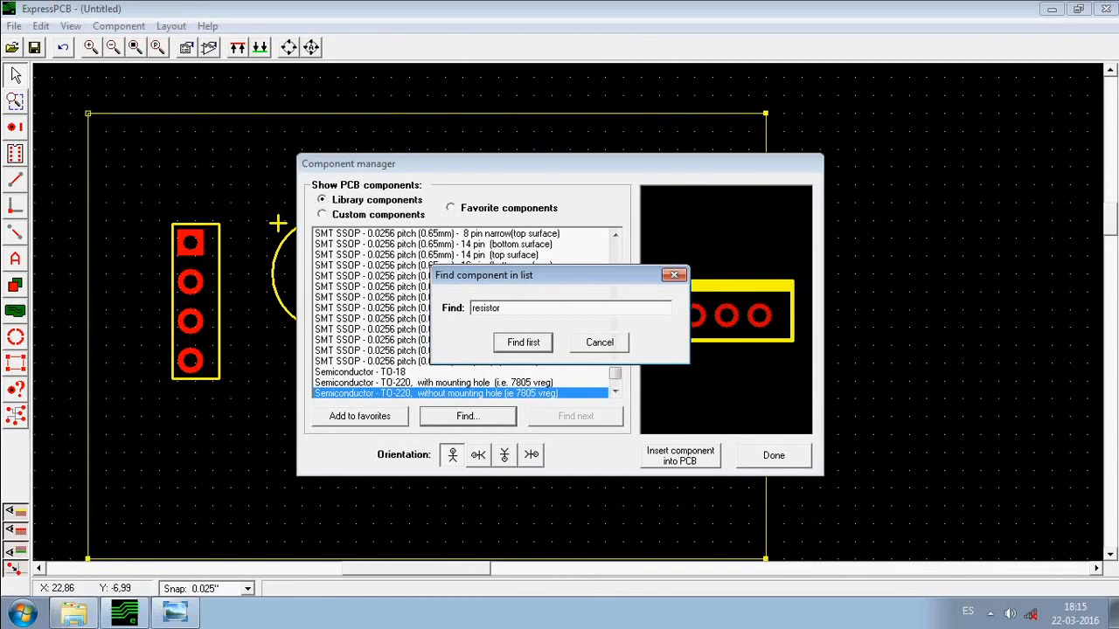
pyautogui.press('Return')
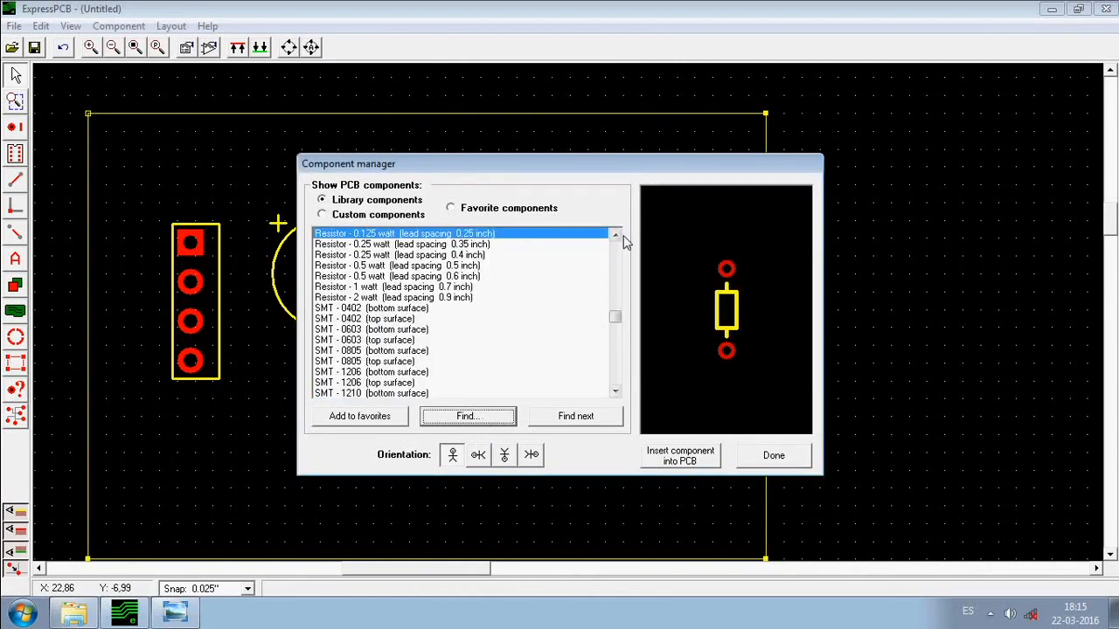
pyautogui.click(407, 255)
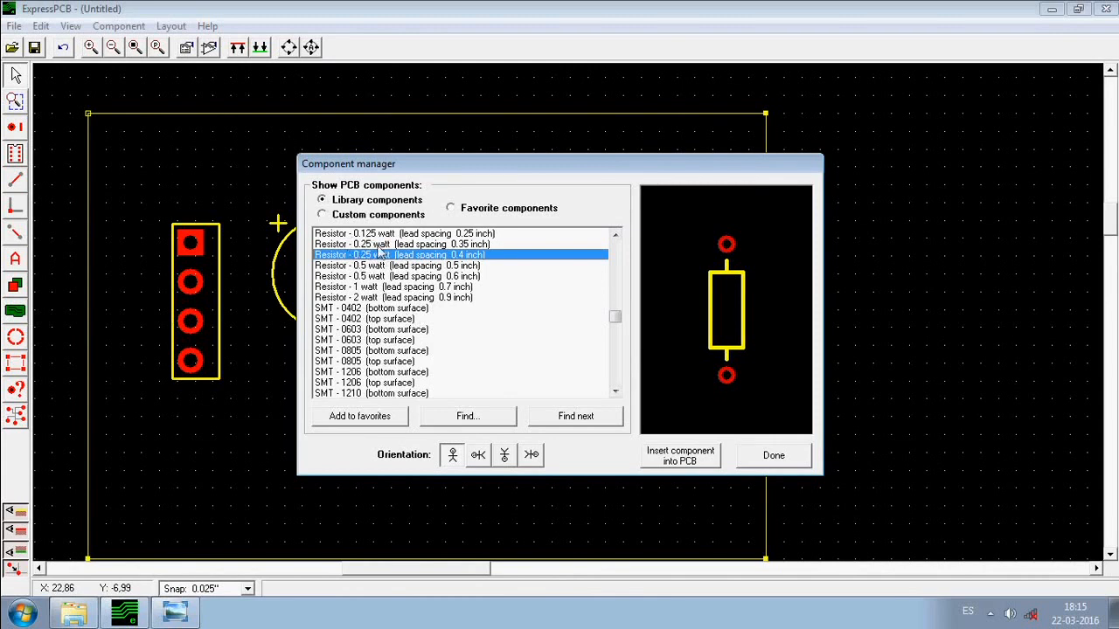
pyautogui.click(445, 246)
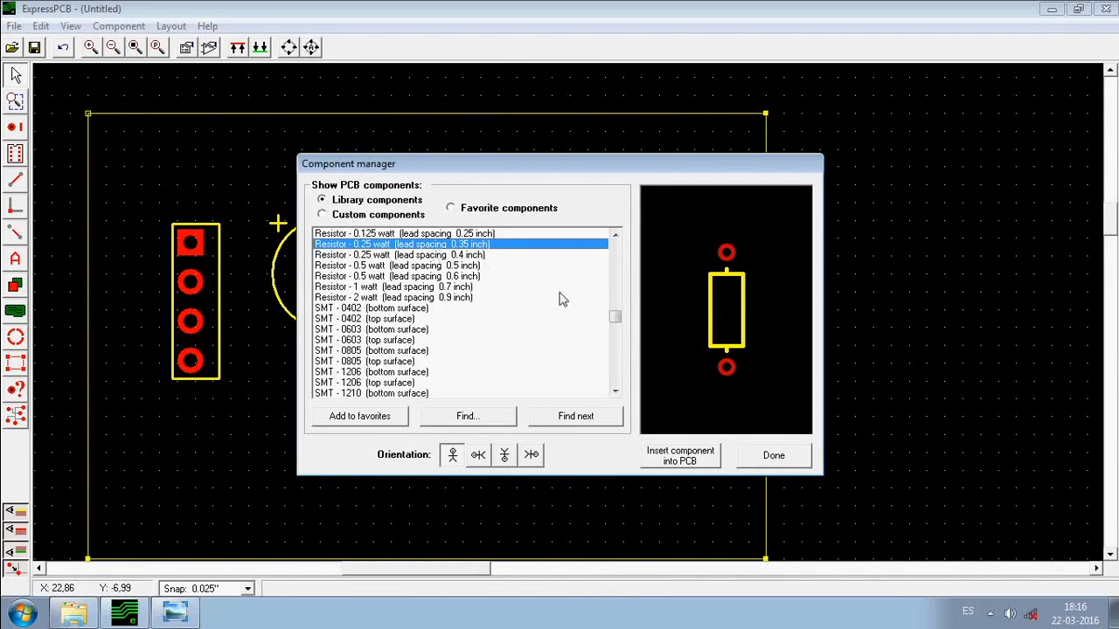
pyautogui.click(690, 461)
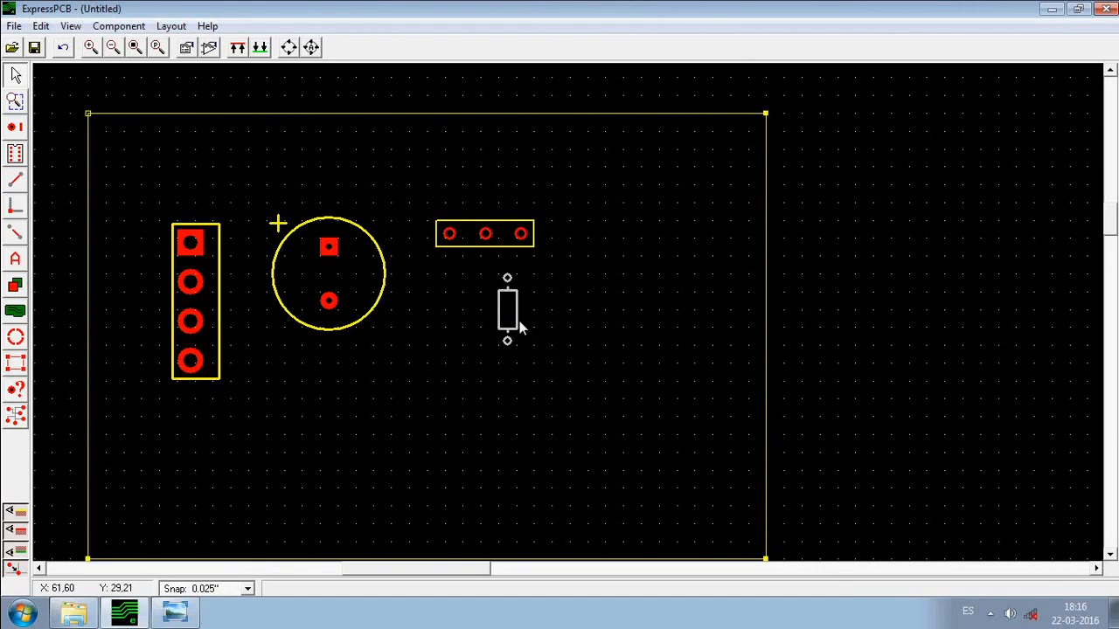
# Rotate the resistor's body left 90° and move it directly beneath the outlined three-pad footprint.
pyautogui.rightClick(517, 307)
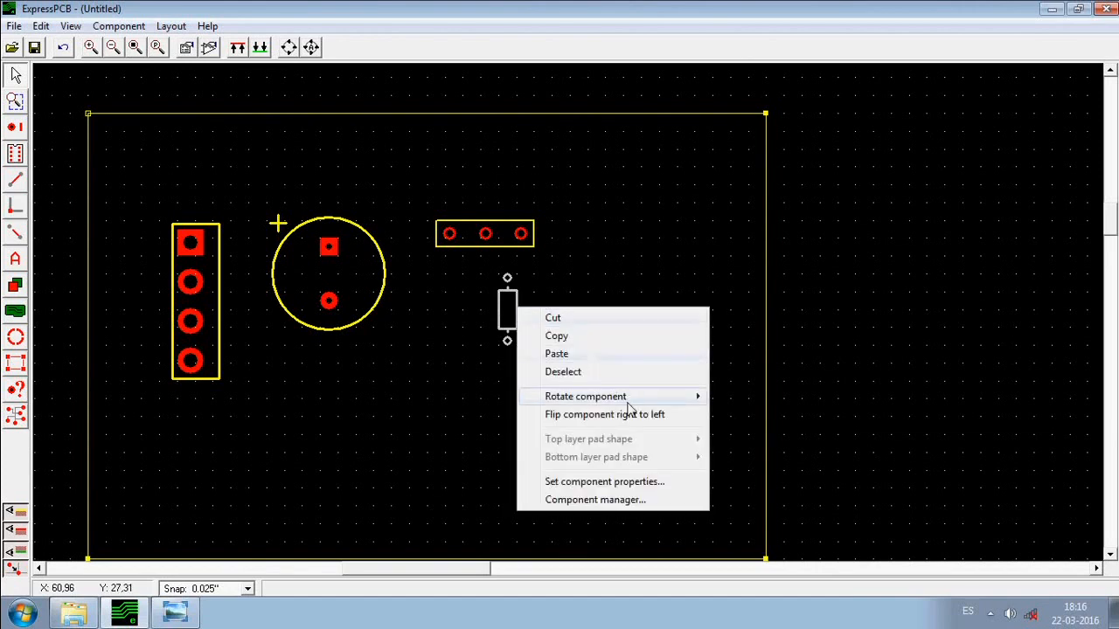
pyautogui.moveTo(631, 404)
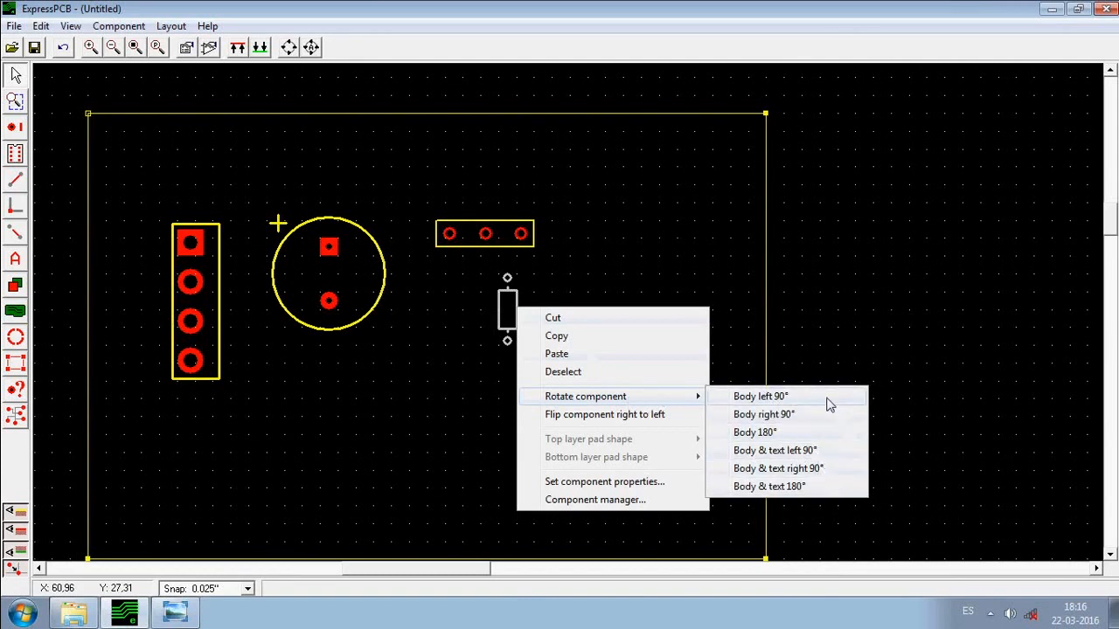
pyautogui.click(760, 396)
pyautogui.moveTo(518, 320); pyautogui.dragTo(512, 296)
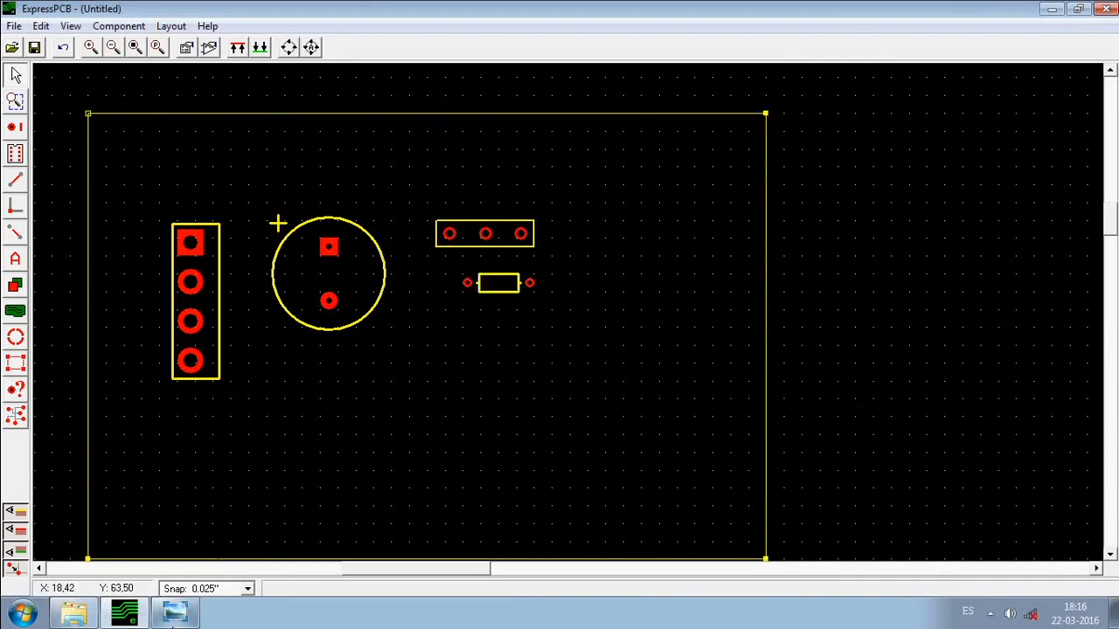
# Review the circuit diagram and the photos of the 10uF and 2200uF capacitors in the project folder.
pyautogui.click(175, 613)
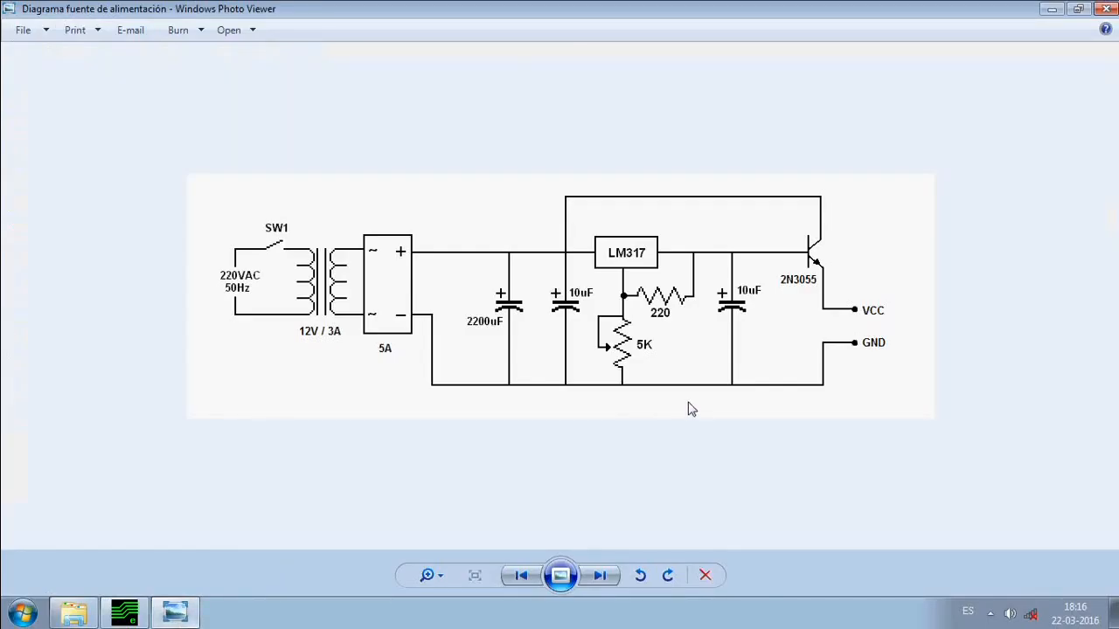
pyautogui.click(135, 614)
pyautogui.click(74, 615)
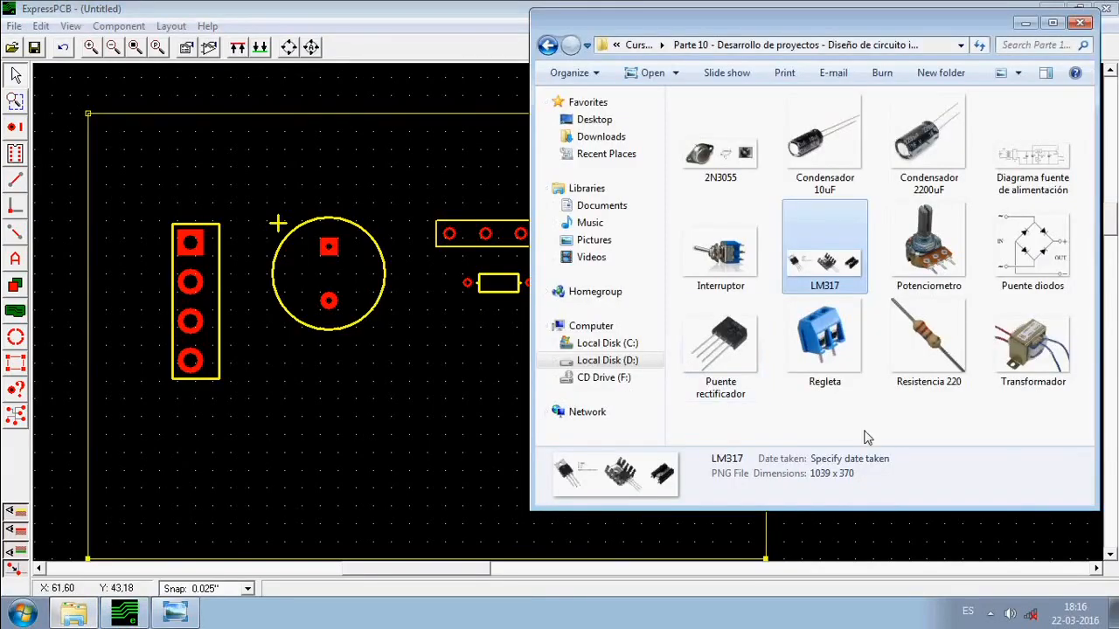
pyautogui.click(913, 153)
pyautogui.doubleClick(828, 150)
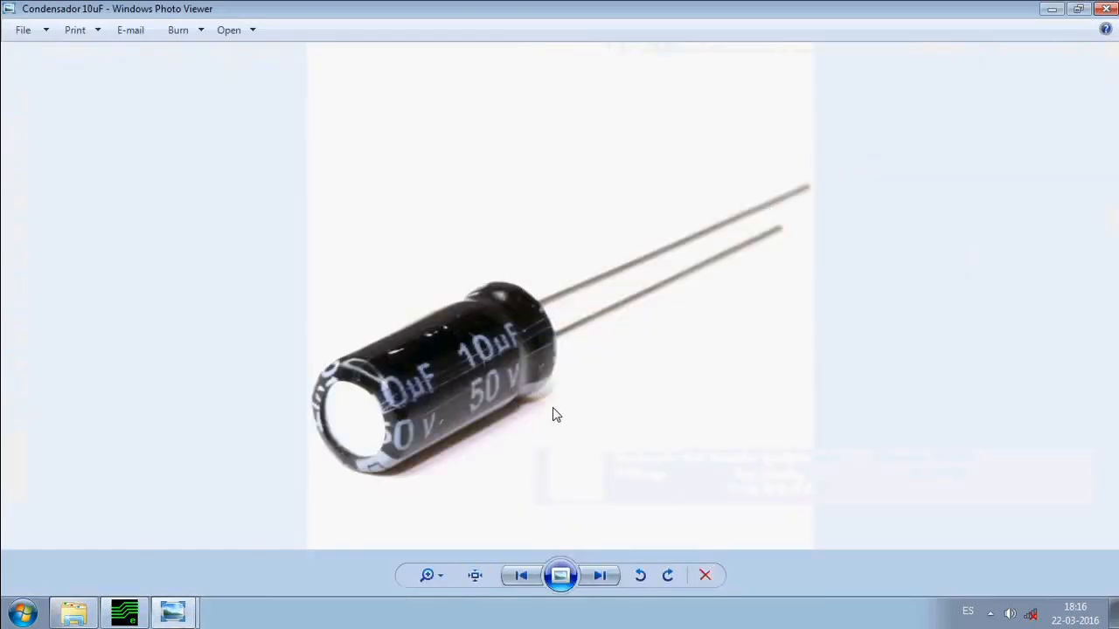
pyautogui.click(601, 576)
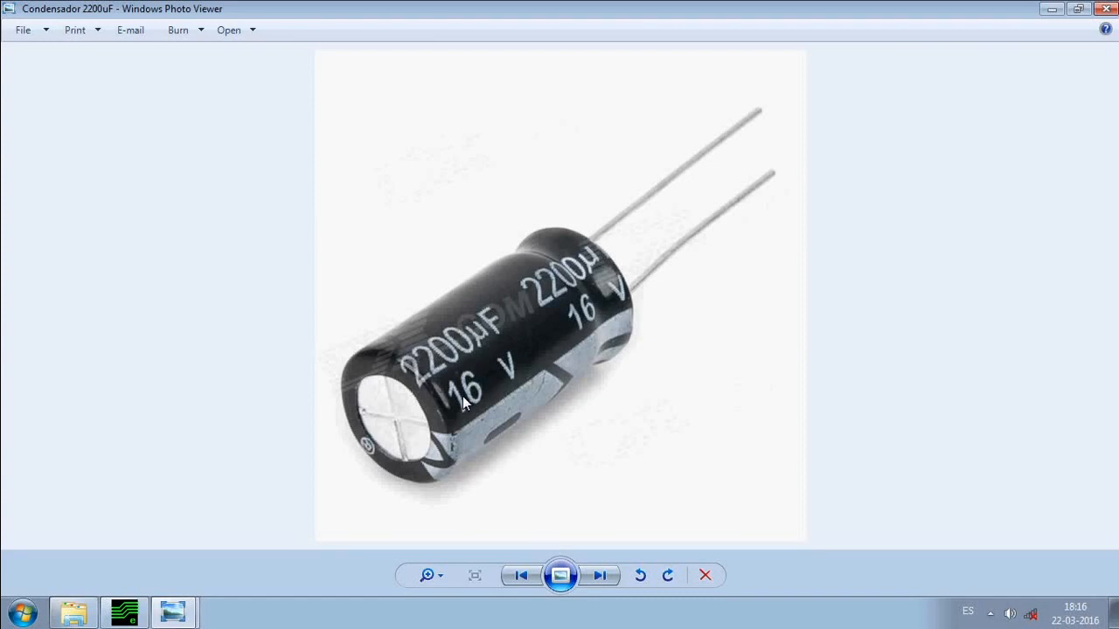
pyautogui.click(1106, 9)
pyautogui.click(346, 12)
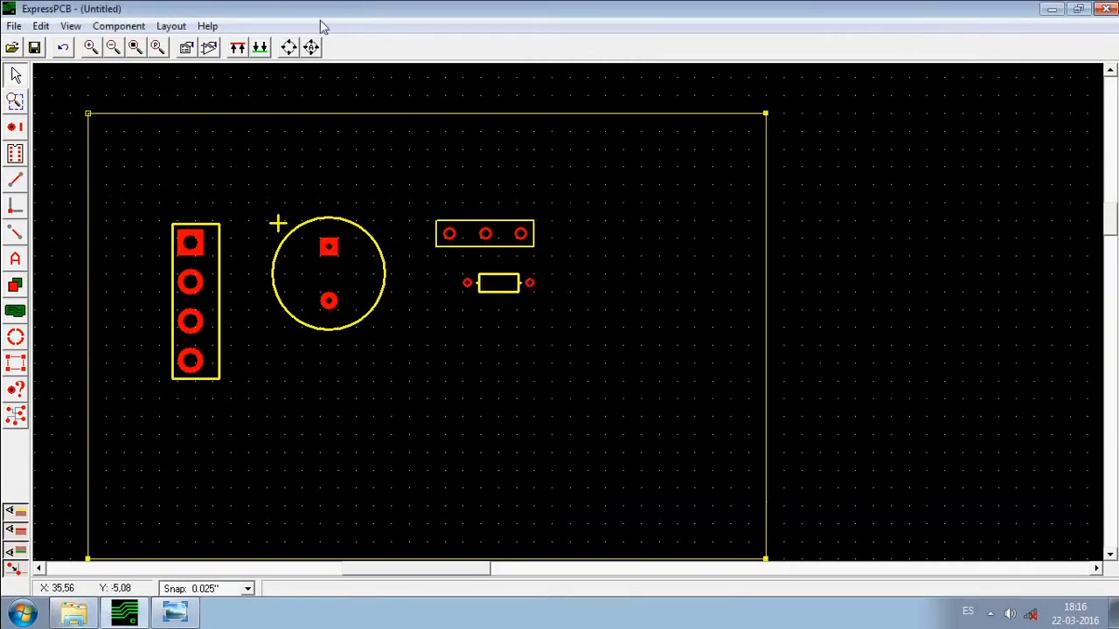
# Find the capacitors in the component library and insert the radial electrolytic with 0.079 inch (2mm) lead spacing.
pyautogui.click(210, 48)
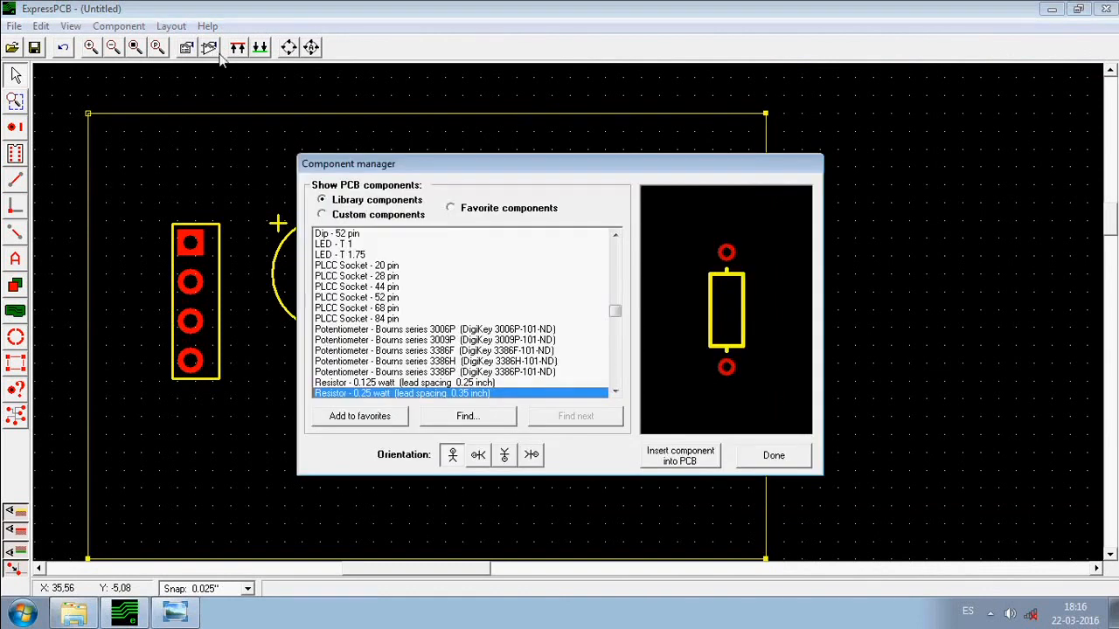
pyautogui.click(507, 419)
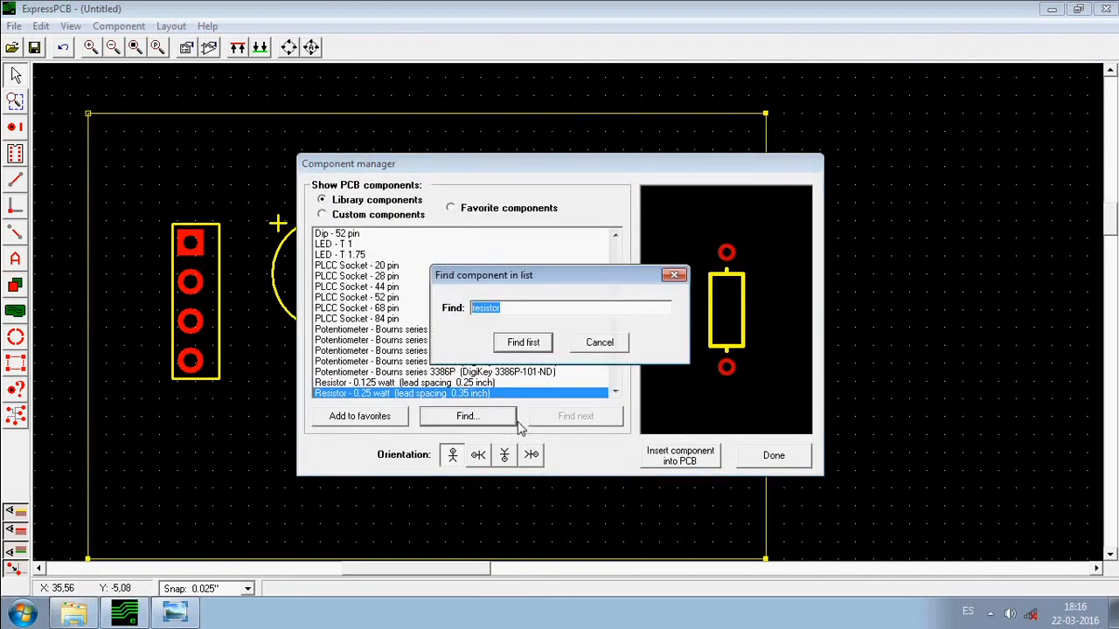
pyautogui.write('cap')
pyautogui.press('Return')
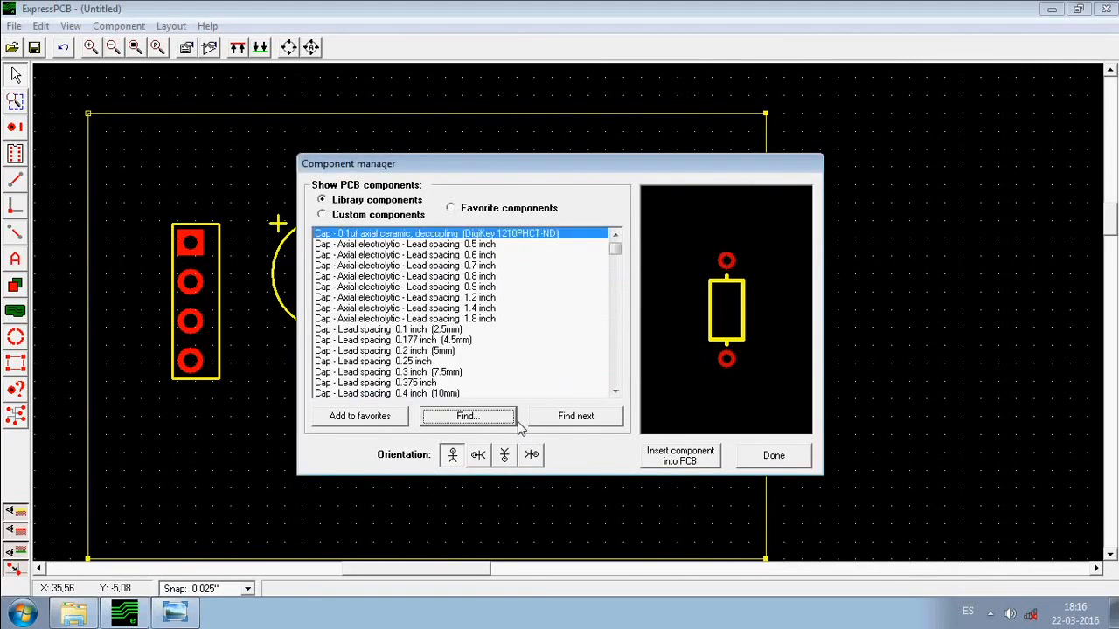
pyautogui.click(490, 329)
pyautogui.scroll(-4, 476, 330)
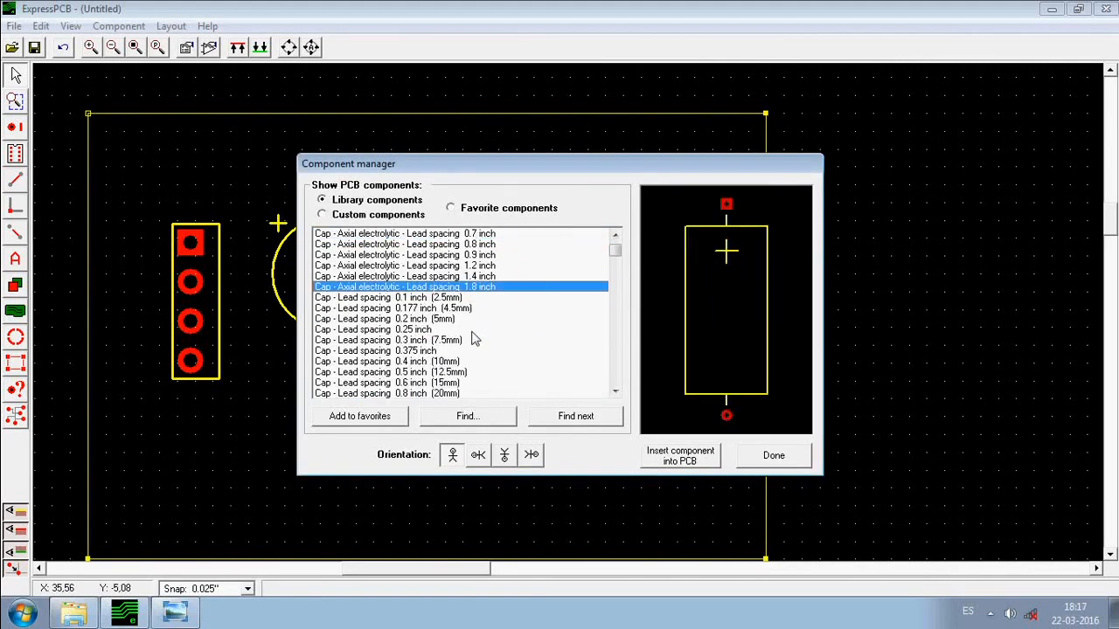
pyautogui.click(507, 308)
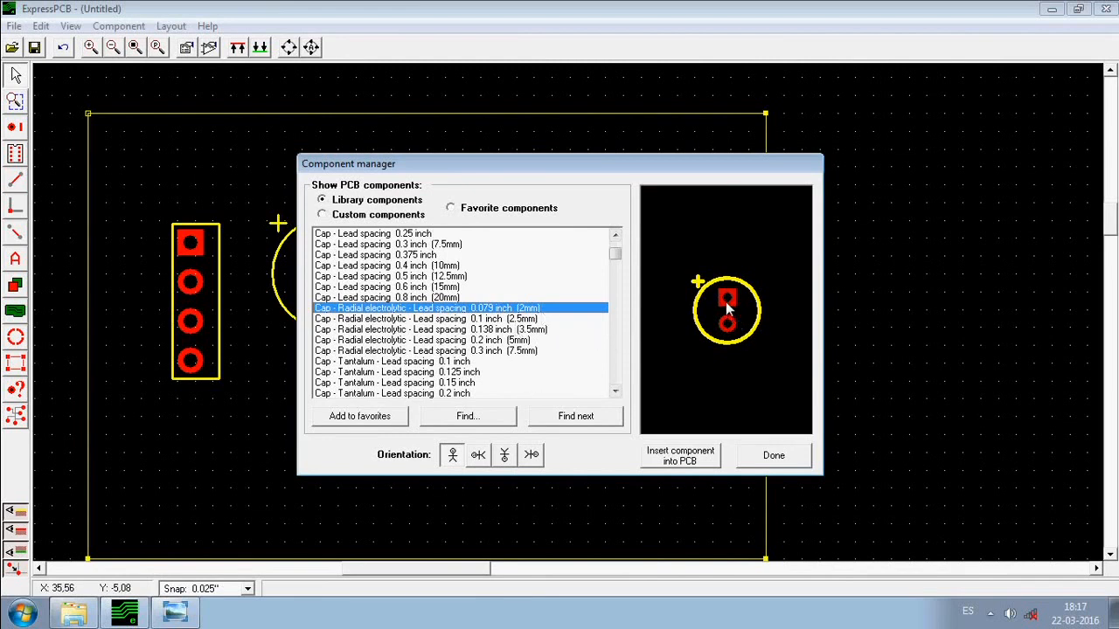
pyautogui.click(689, 461)
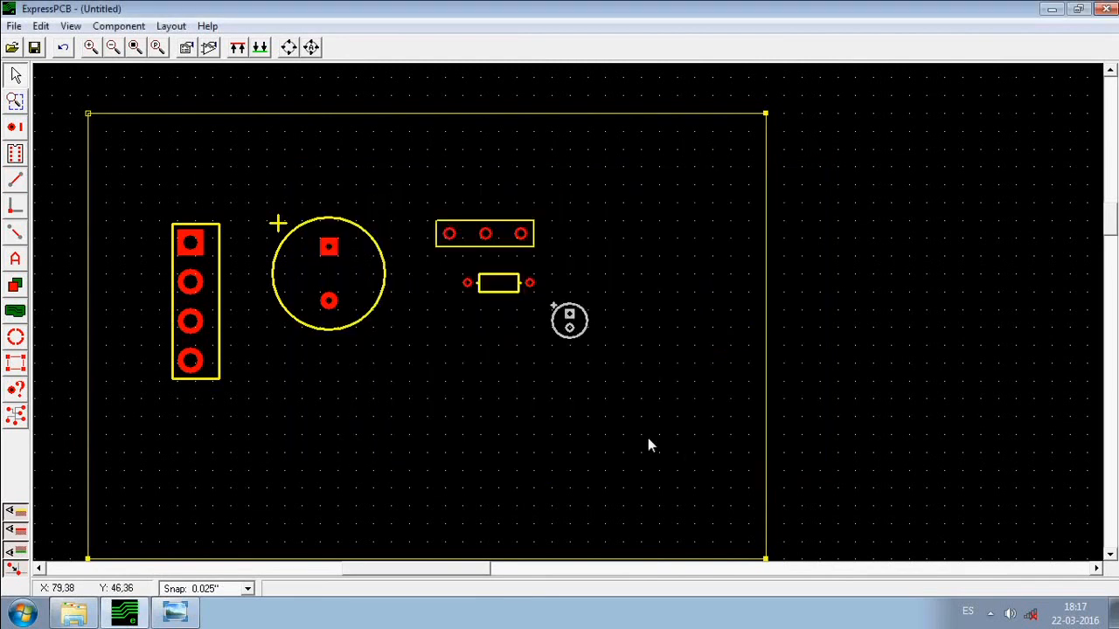
# Move the small radial capacitor below the resistor's left end and place a copy of it alongside to the right.
pyautogui.moveTo(569, 314); pyautogui.dragTo(443, 330)
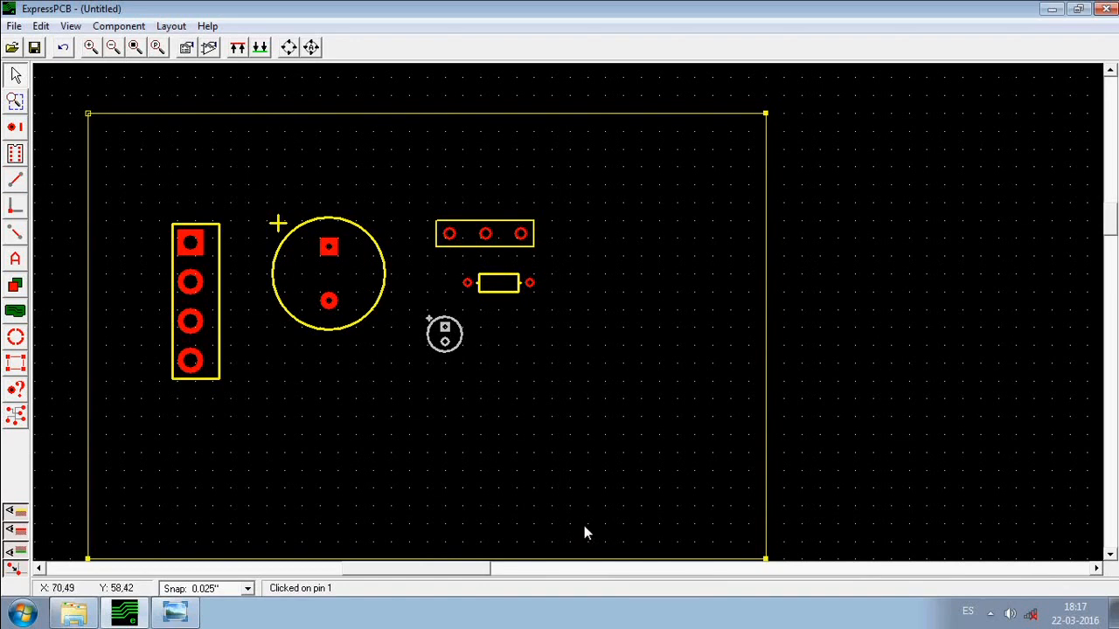
pyautogui.hotkey('ctrl', 'v')
pyautogui.moveTo(570, 307); pyautogui.dragTo(515, 332)
pyautogui.click(600, 381)
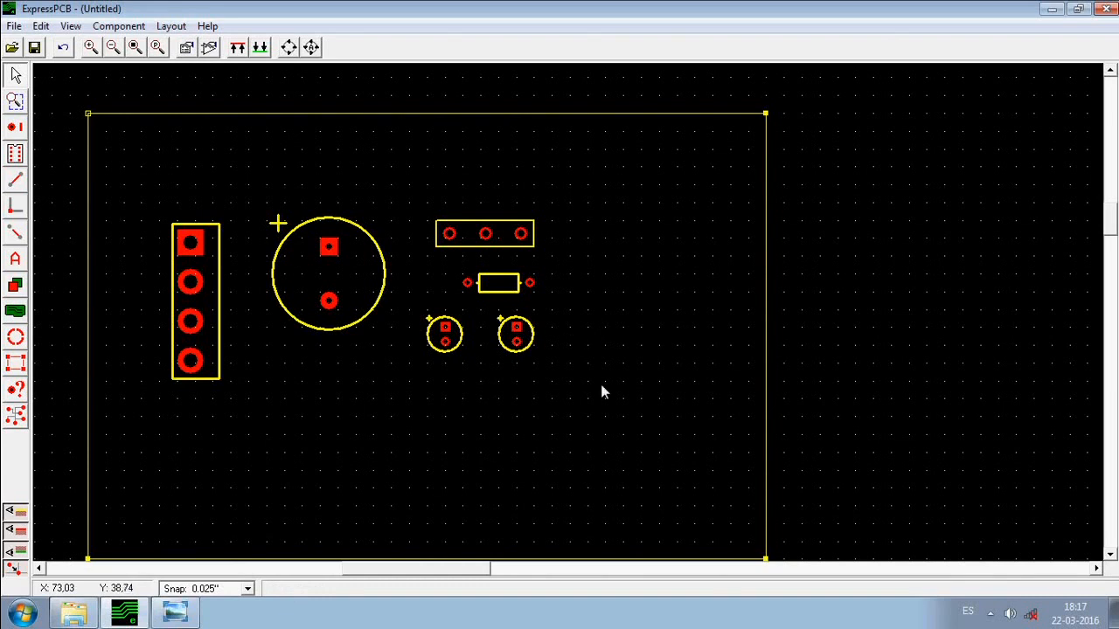
# Examine the circuit diagram and the Regleta terminal block photo, and compare them with the components placed on the board.
pyautogui.click(175, 611)
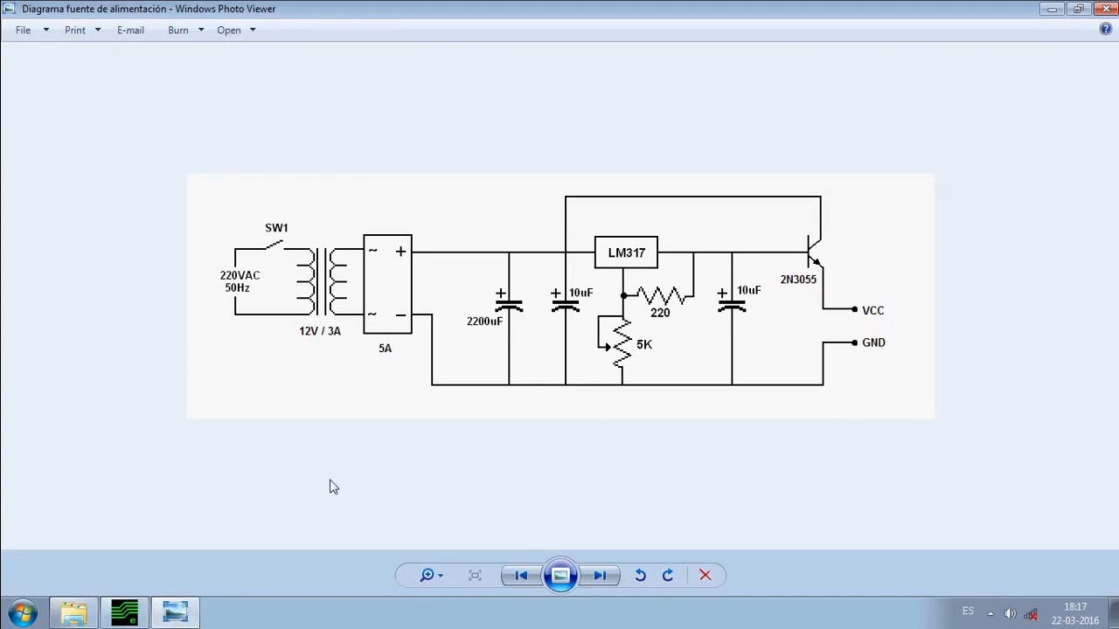
pyautogui.click(73, 611)
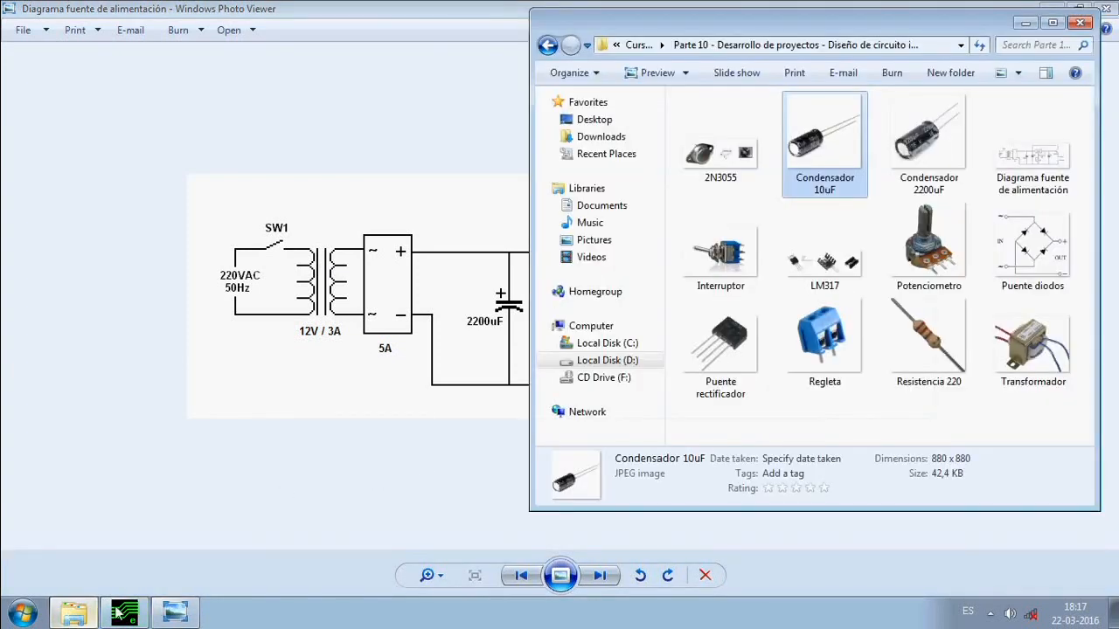
pyautogui.doubleClick(828, 367)
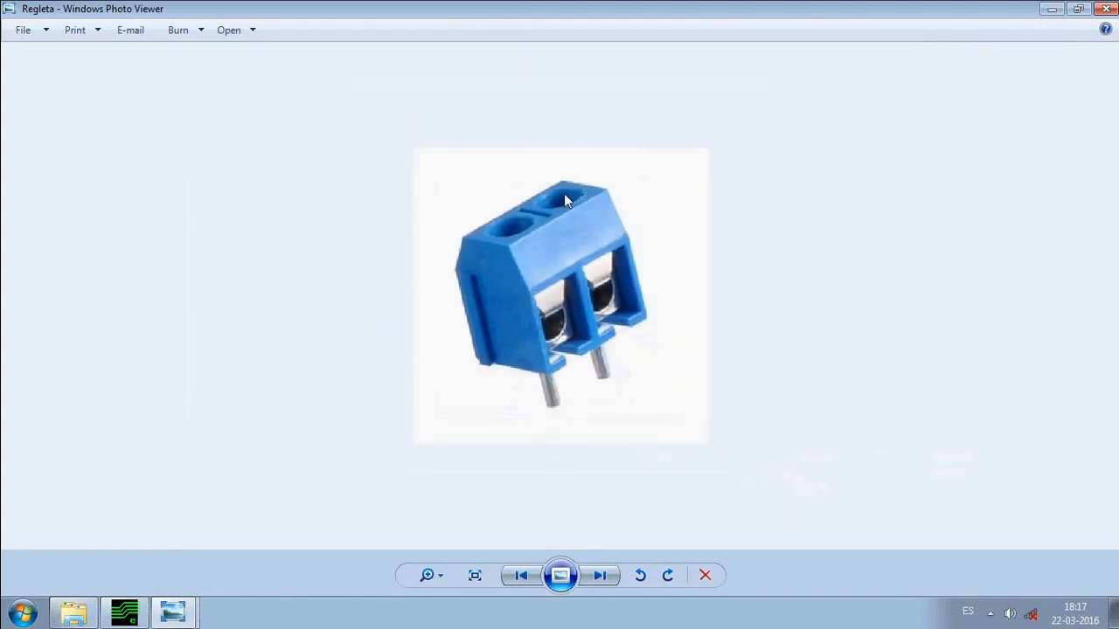
pyautogui.click(1106, 9)
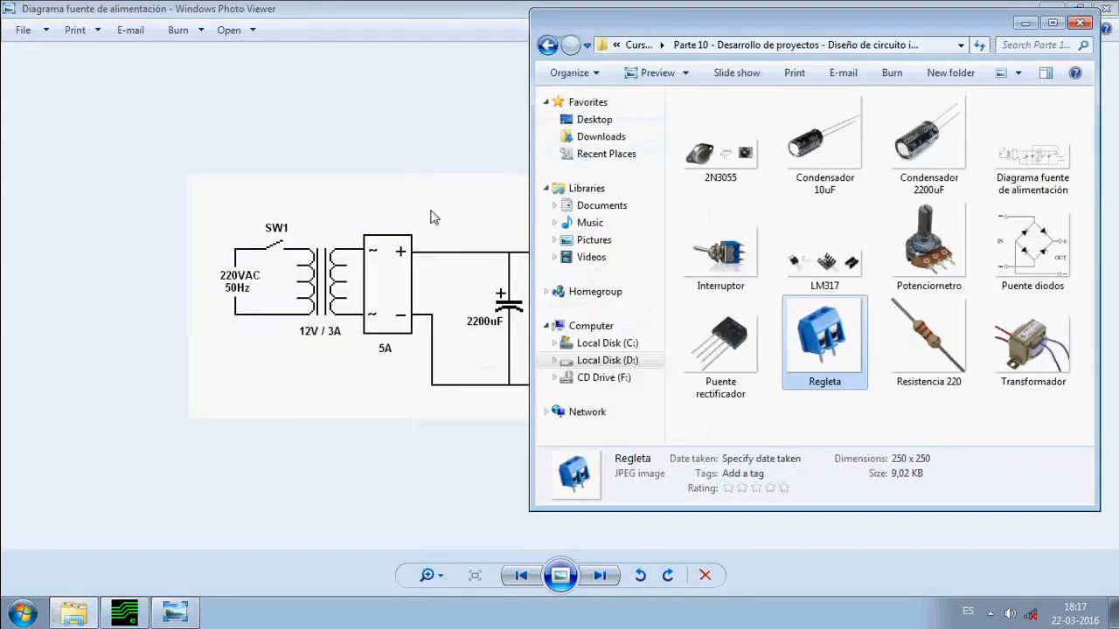
pyautogui.click(175, 611)
pyautogui.click(124, 612)
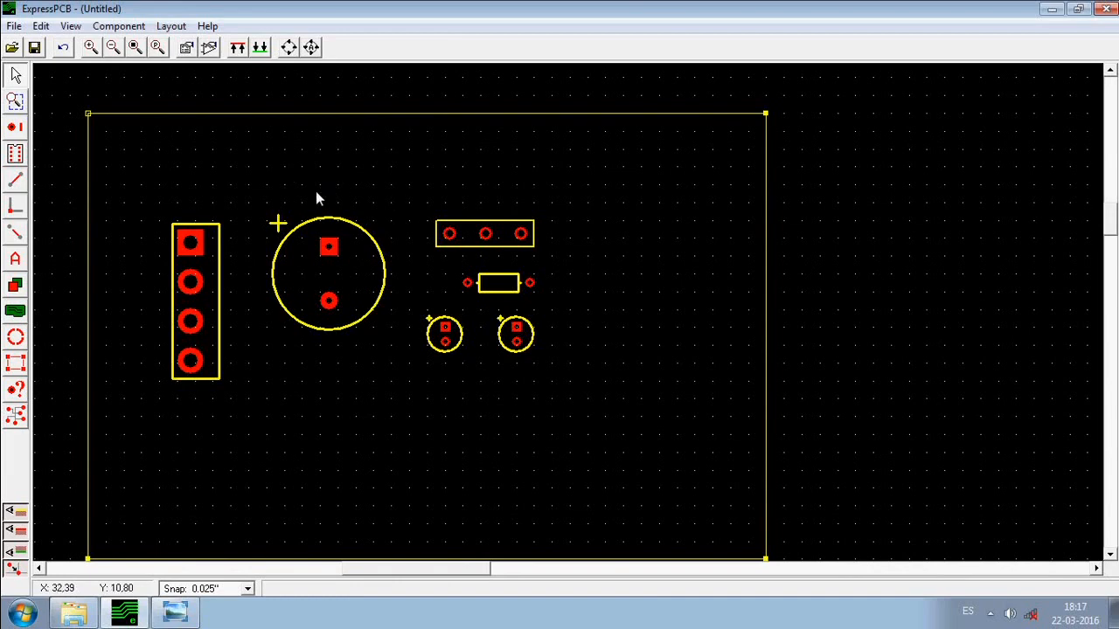
pyautogui.scroll(1, 317, 192)
pyautogui.moveTo(329, 209); pyautogui.dragTo(295, 200, button='middle')
pyautogui.moveTo(399, 174); pyautogui.dragTo(569, 247)
pyautogui.click(531, 139)
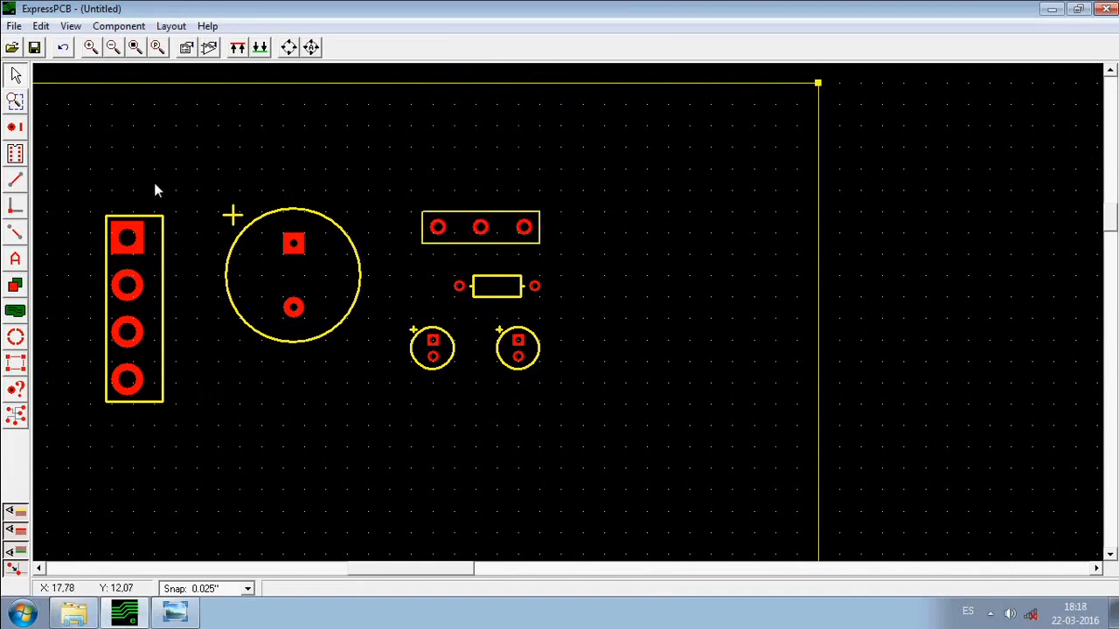
# Insert the Zener 0.5 watt diode (lead spacing 0.3 inch, hole 0.029) and move it to the empty area at the board's right side.
pyautogui.click(211, 47)
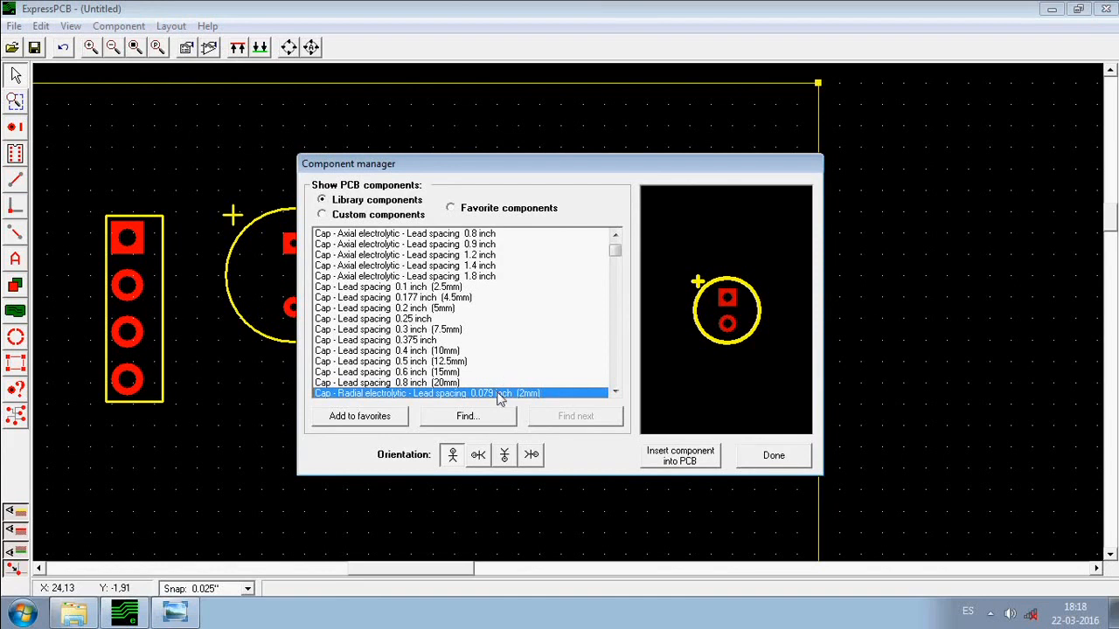
pyautogui.click(482, 417)
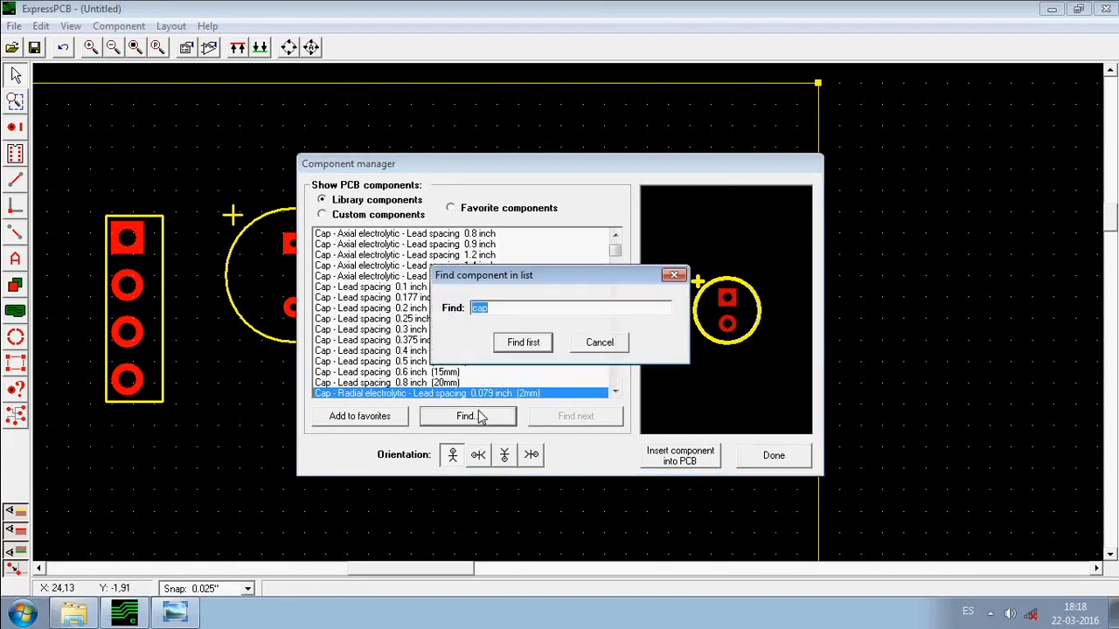
pyautogui.write('zener')
pyautogui.press('Return')
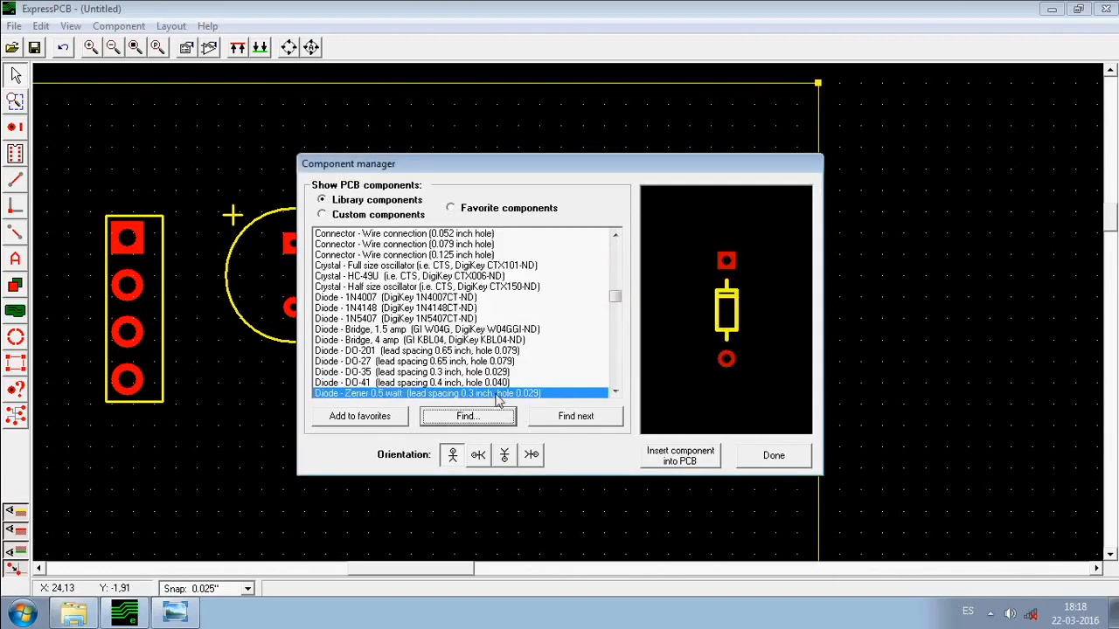
pyautogui.scroll(-5, 455, 359)
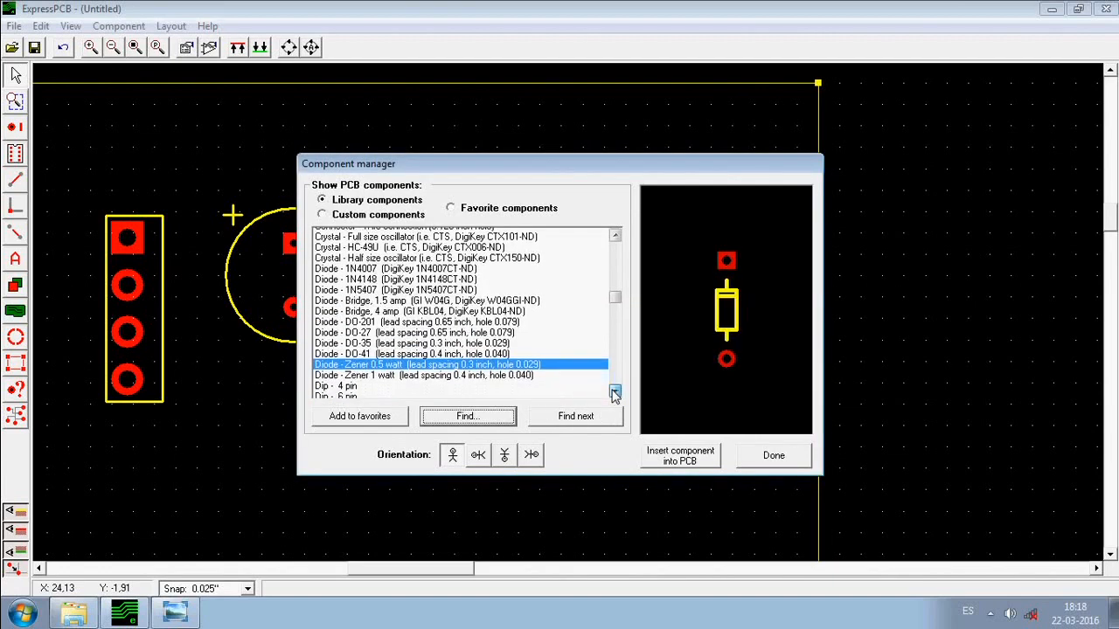
pyautogui.click(430, 351)
pyautogui.click(431, 344)
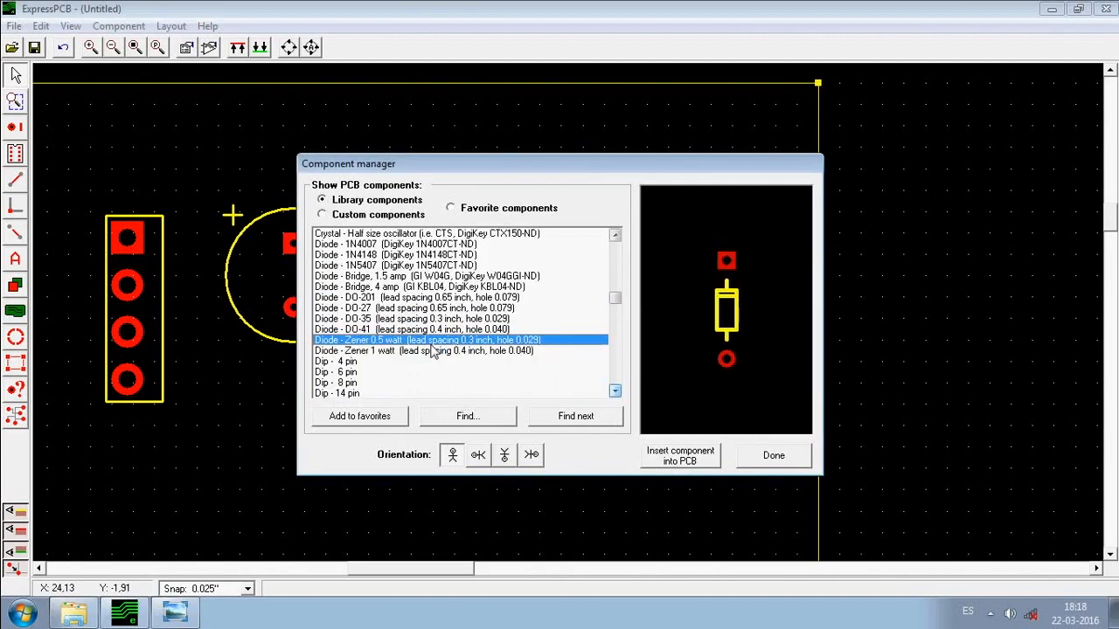
pyautogui.click(423, 352)
pyautogui.click(424, 343)
pyautogui.click(665, 453)
pyautogui.moveTo(570, 329); pyautogui.dragTo(703, 329)
pyautogui.scroll(2, 724, 351)
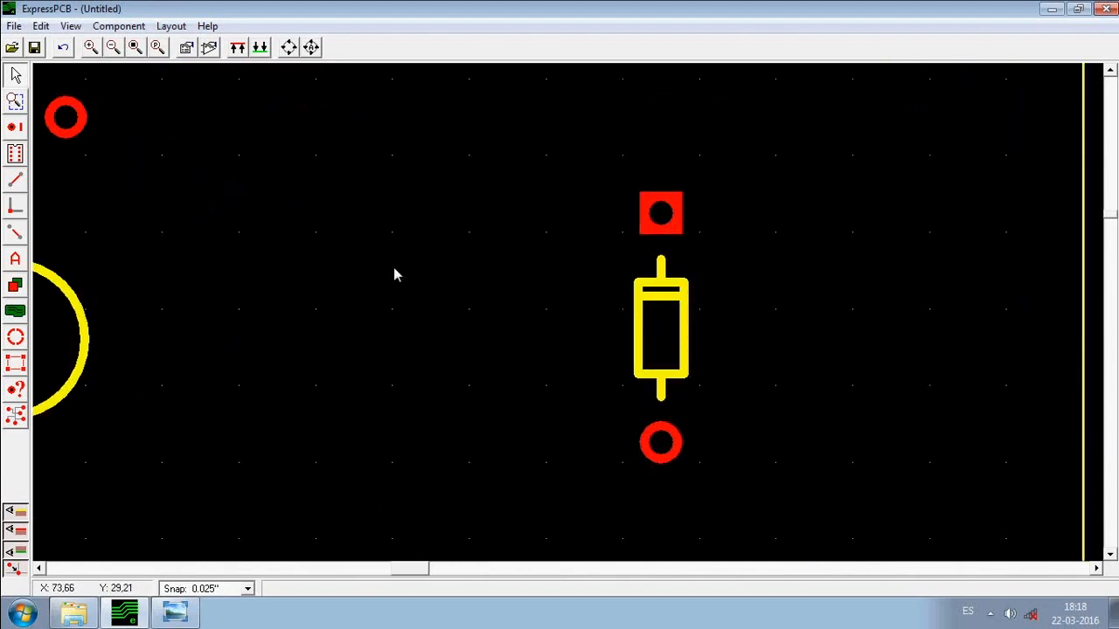
# Place two 3.81 mm round pads with 2.01 mm holes in the empty area beside the Zener diode.
pyautogui.scroll(-2, 461, 305)
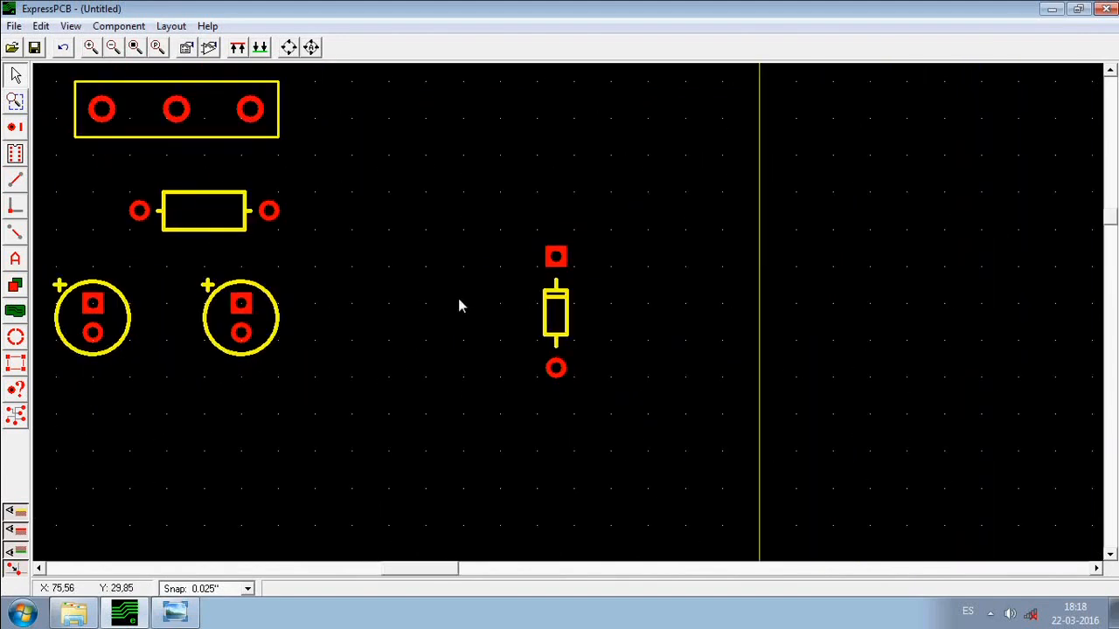
pyautogui.click(17, 130)
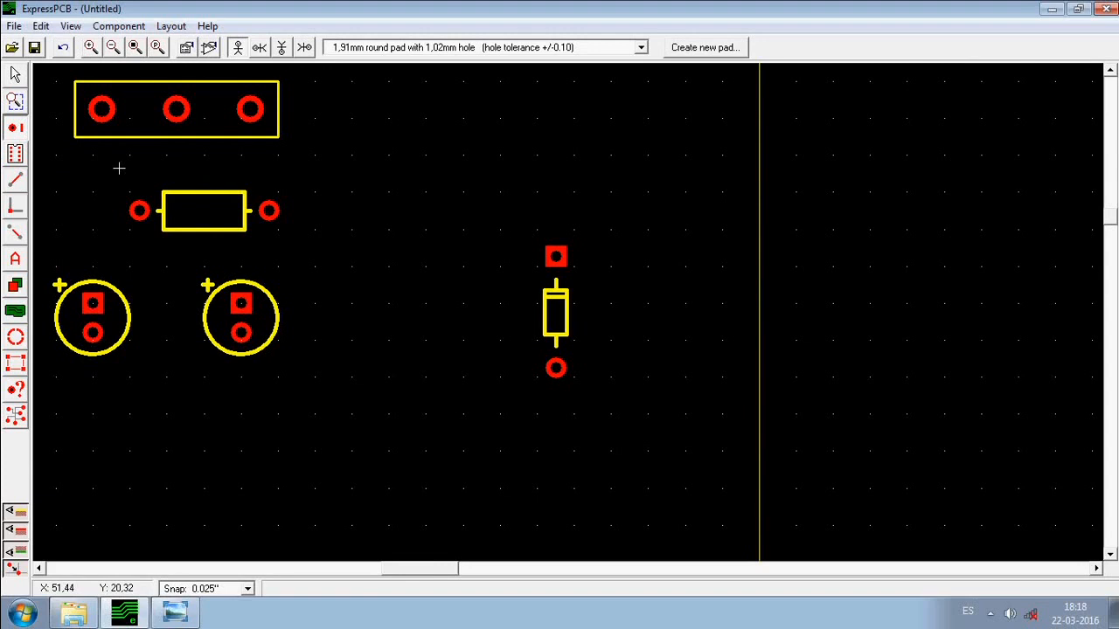
pyautogui.click(437, 49)
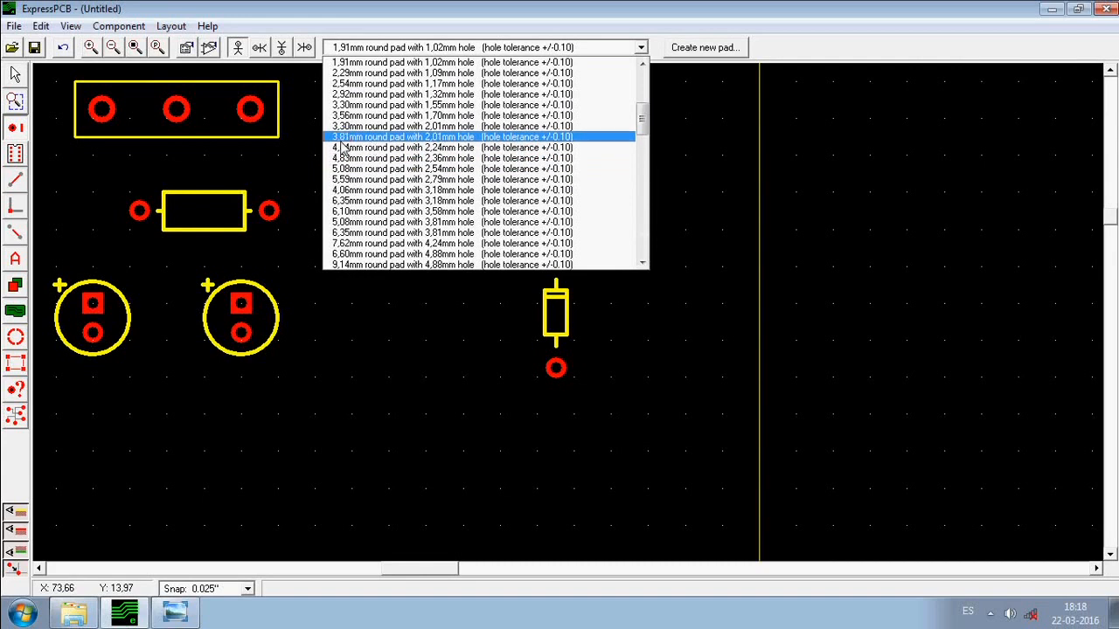
pyautogui.click(449, 137)
pyautogui.click(453, 257)
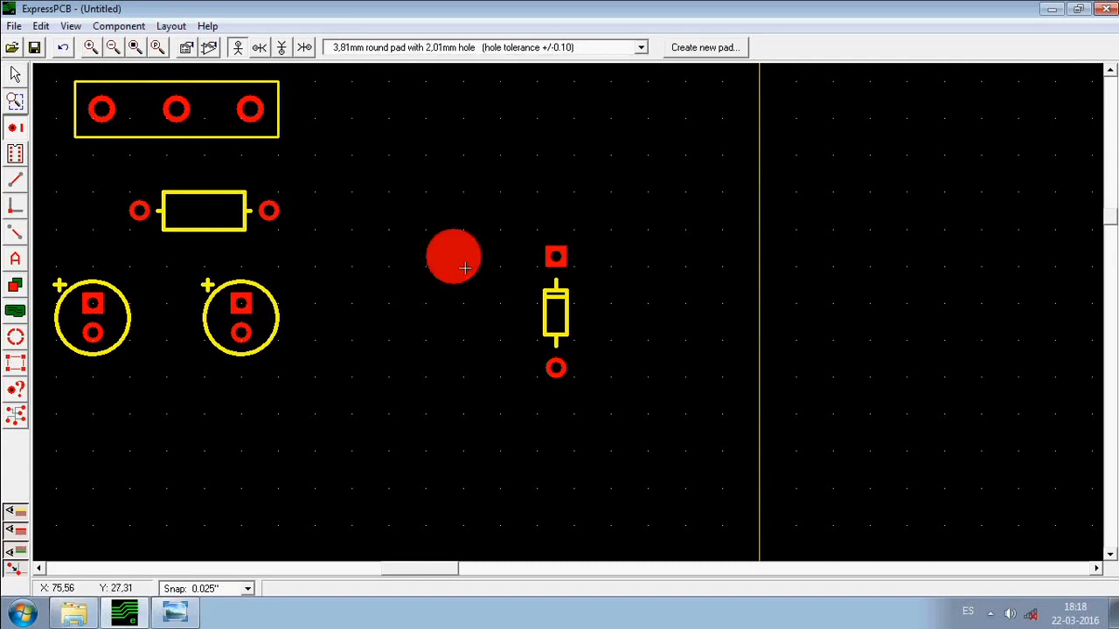
pyautogui.click(463, 173)
pyautogui.click(16, 75)
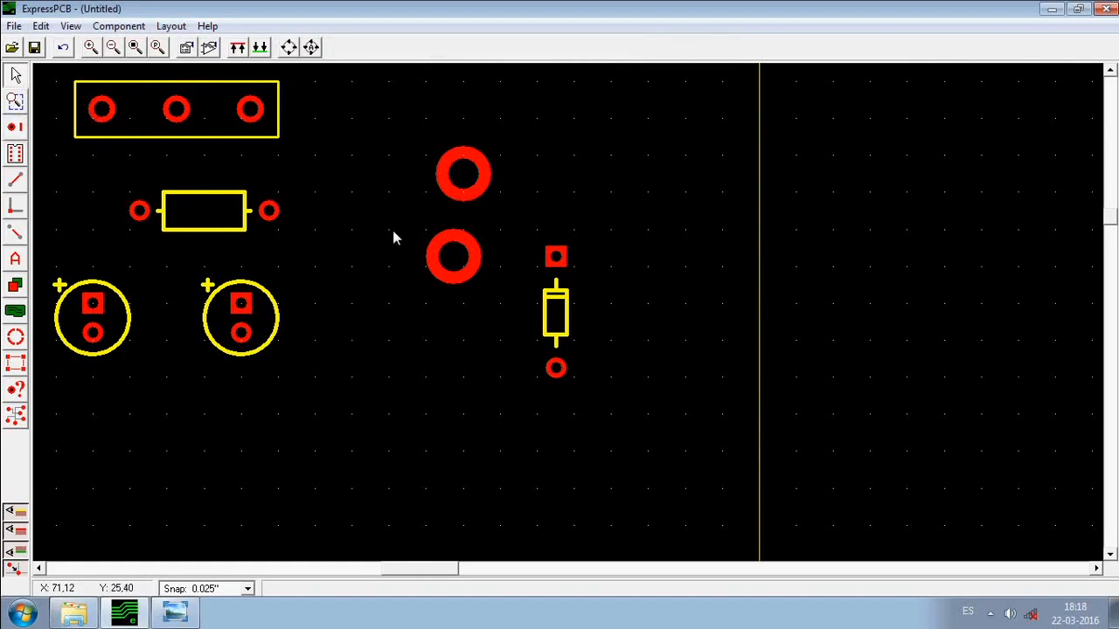
# Move the lower large pad against the left side of the diode body and nudge it level with the body's centre.
pyautogui.click(463, 276)
pyautogui.moveTo(512, 335); pyautogui.dragTo(523, 342)
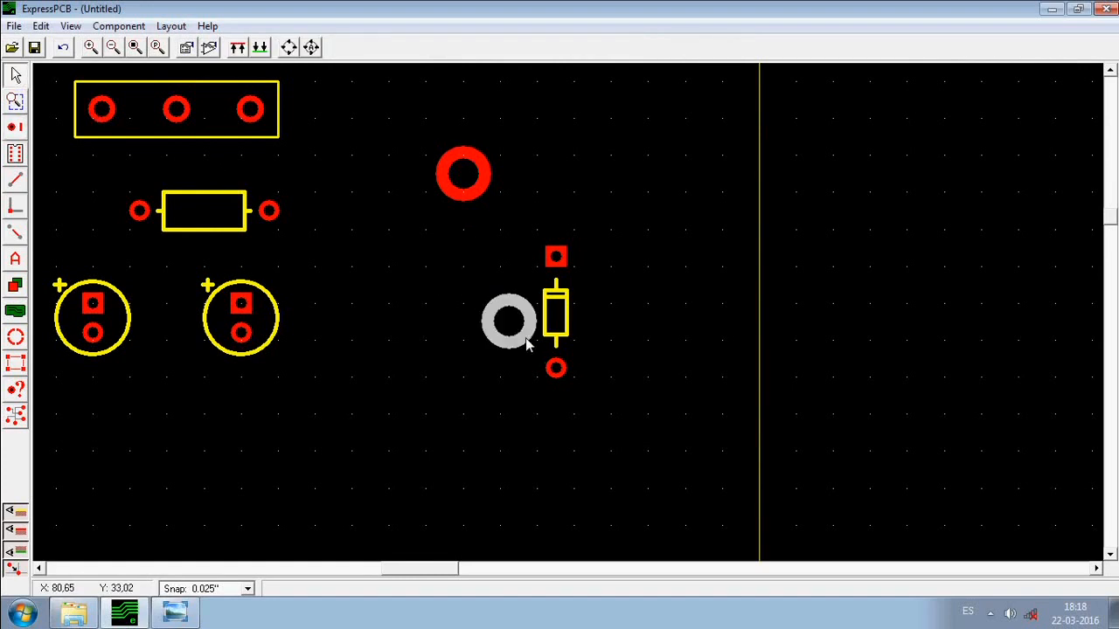
pyautogui.press('Up')
pyautogui.press('Up')
pyautogui.press('Up')
pyautogui.press('Up')
pyautogui.press('Up')
pyautogui.press('Up')
pyautogui.press('Up')
pyautogui.press('Up')
pyautogui.press('Up')
pyautogui.press('Right')
pyautogui.press('Right')
pyautogui.press('Right')
pyautogui.press('Right')
pyautogui.press('Right')
pyautogui.press('Right')
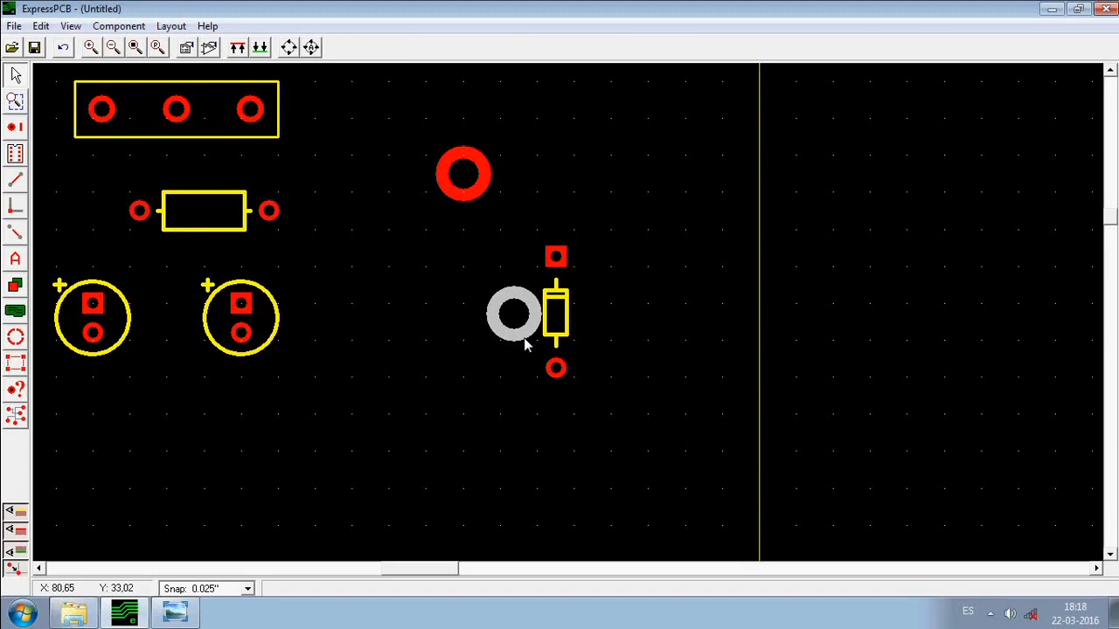
# Move the other large pad against the right side of the diode body and nudge it level with the first pad.
pyautogui.click(477, 193)
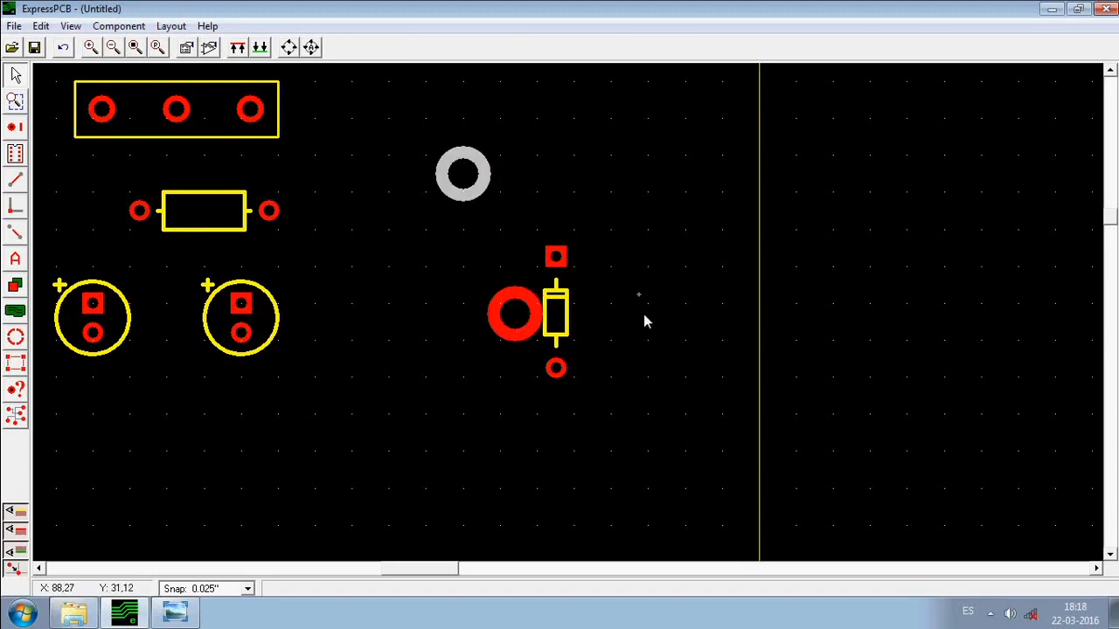
pyautogui.moveTo(613, 345); pyautogui.dragTo(616, 341)
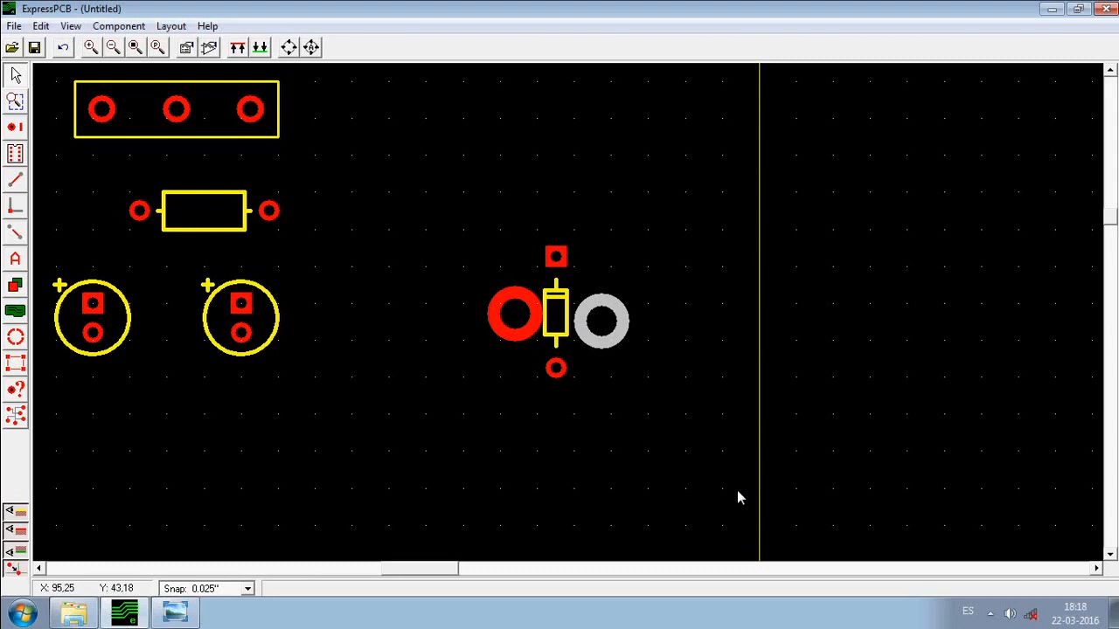
pyautogui.press('Up')
pyautogui.press('Up')
pyautogui.press('Up')
pyautogui.press('Up')
pyautogui.press('Left')
pyautogui.press('Left')
pyautogui.press('Left')
pyautogui.press('Left')
pyautogui.press('Left')
pyautogui.press('Left')
pyautogui.press('Left')
pyautogui.press('Left')
pyautogui.press('Left')
pyautogui.press('Left')
pyautogui.press('Left')
pyautogui.press('Left')
pyautogui.press('Left')
pyautogui.press('Left')
pyautogui.press('Up')
pyautogui.press('Up')
pyautogui.press('Left')
pyautogui.press('Up')
pyautogui.press('Down')
pyautogui.press('Right')
pyautogui.press('Right')
pyautogui.press('Right')
pyautogui.press('Right')
pyautogui.press('Right')
pyautogui.press('Right')
pyautogui.press('Right')
pyautogui.press('Right')
pyautogui.press('Right')
pyautogui.press('Right')
pyautogui.press('Right')
pyautogui.press('Right')
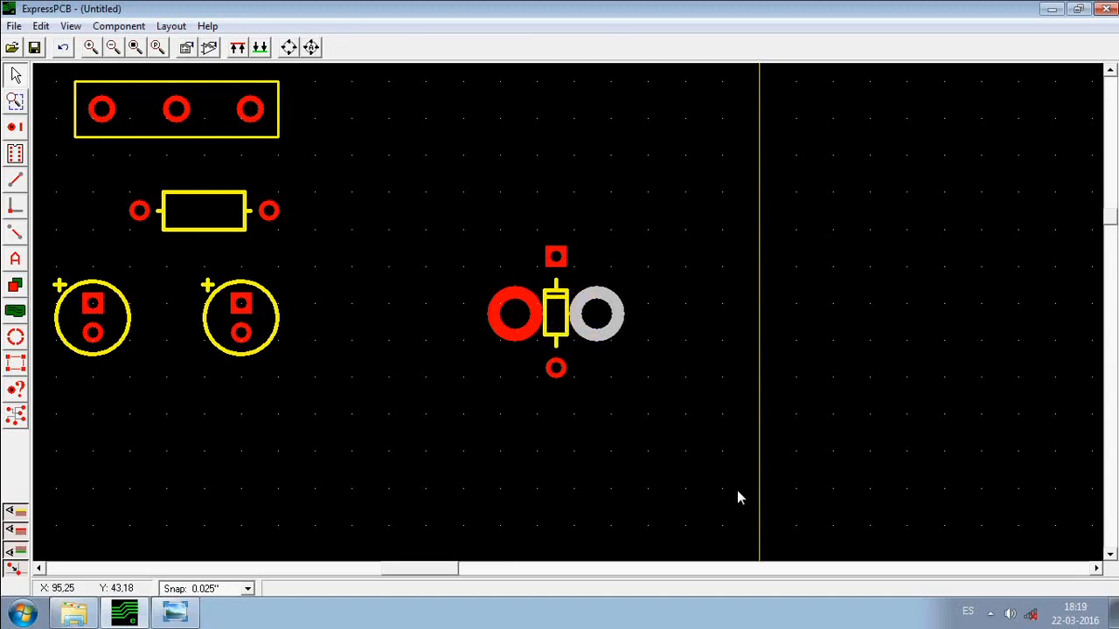
pyautogui.press('Left')
pyautogui.click(679, 486)
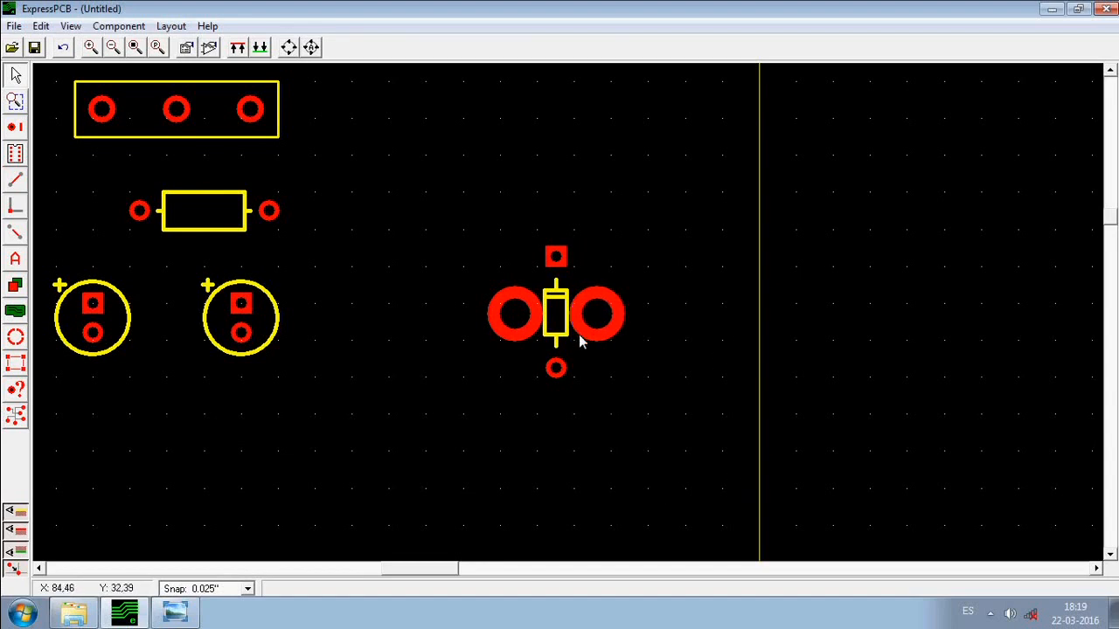
# Delete the Zener diode between the two large pads.
pyautogui.click(564, 316)
pyautogui.press('Delete')
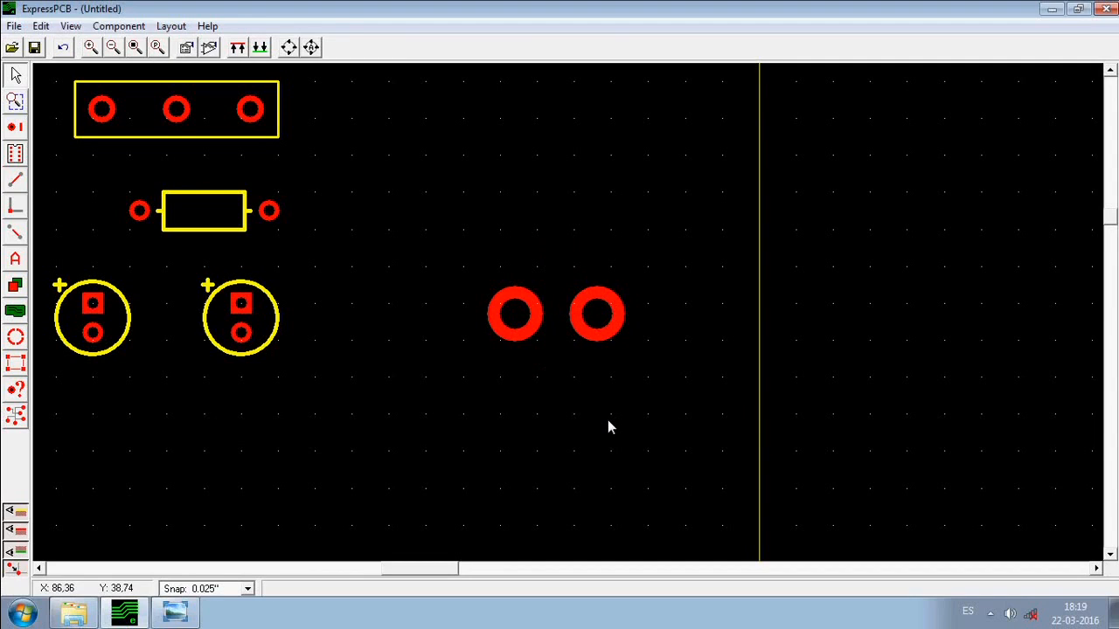
pyautogui.scroll(-2, 583, 446)
pyautogui.moveTo(519, 305); pyautogui.dragTo(636, 398)
pyautogui.click(591, 248)
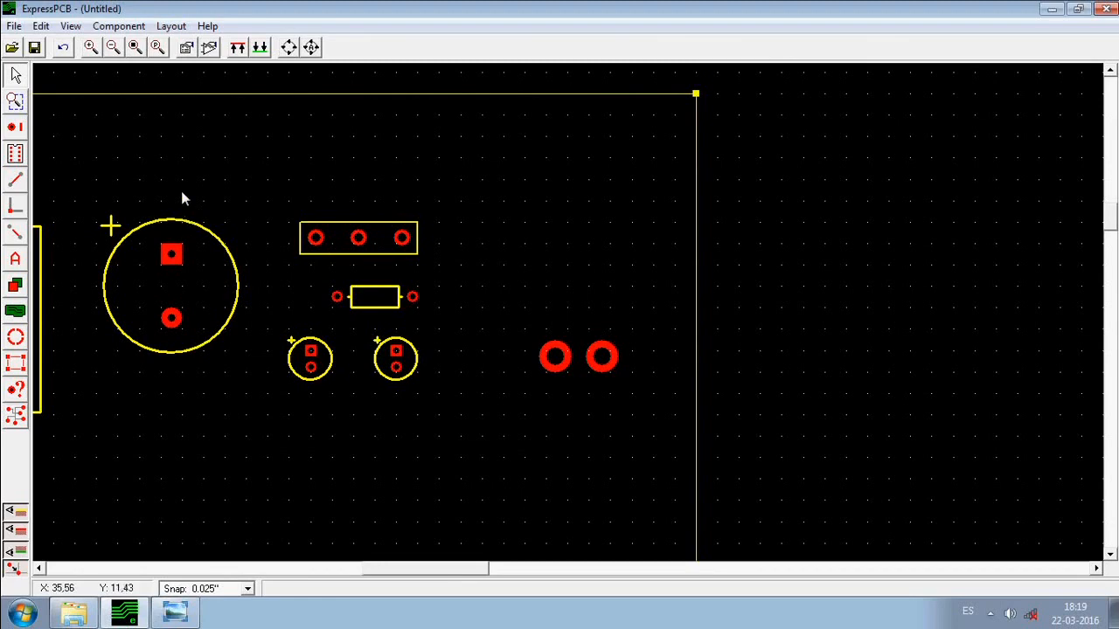
# Draw a closed rectangular silkscreen outline around the two large pads with a 0.18 mm trace.
pyautogui.click(15, 179)
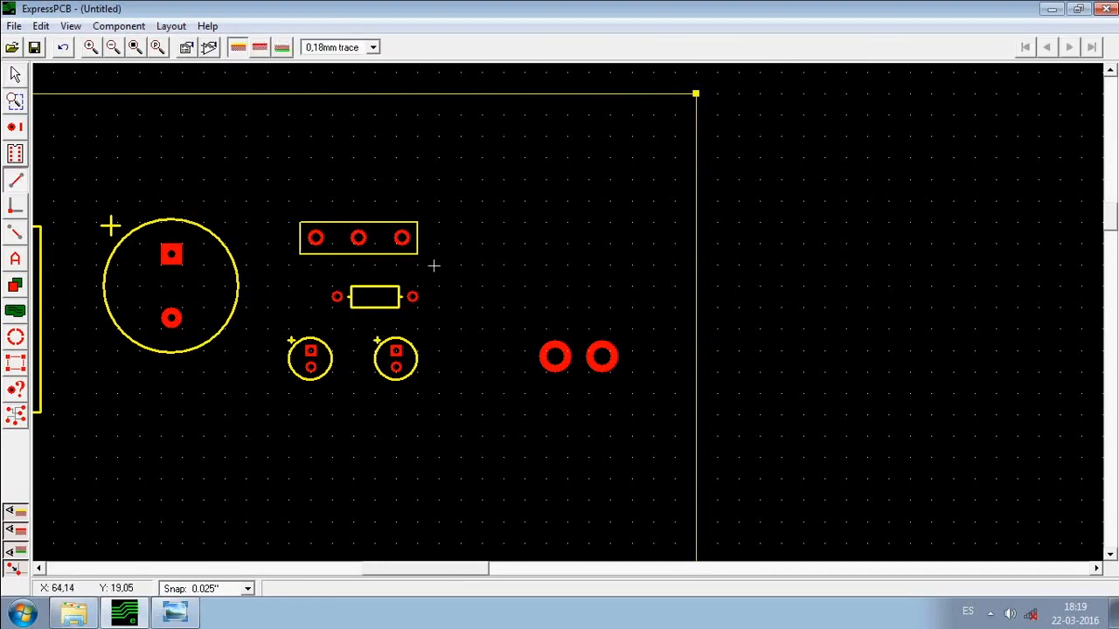
pyautogui.scroll(2, 549, 370)
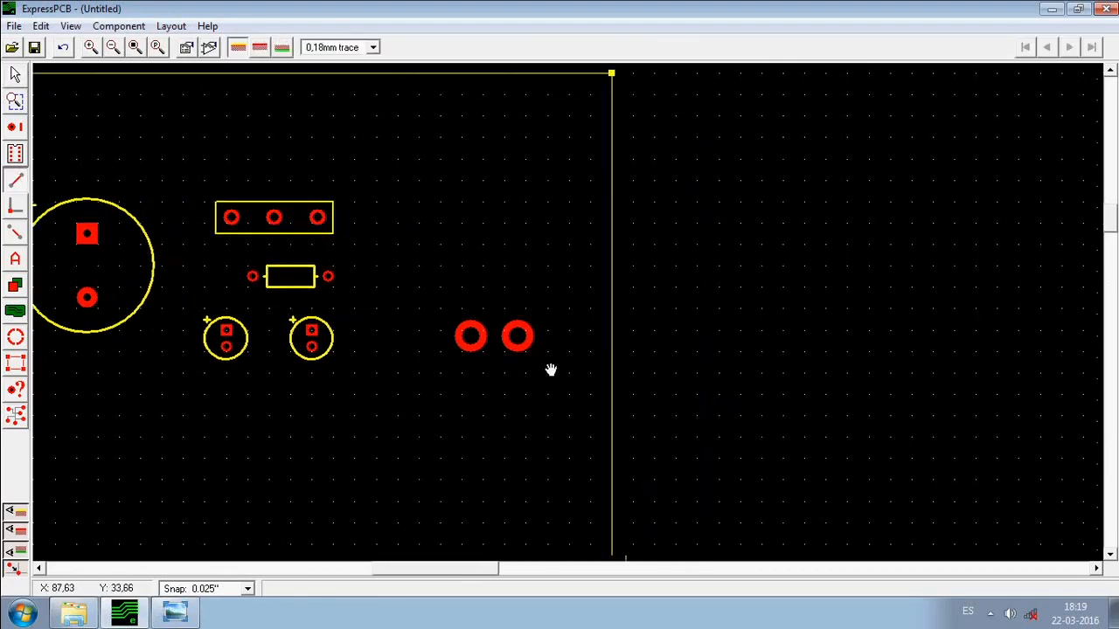
pyautogui.scroll(1, 521, 357)
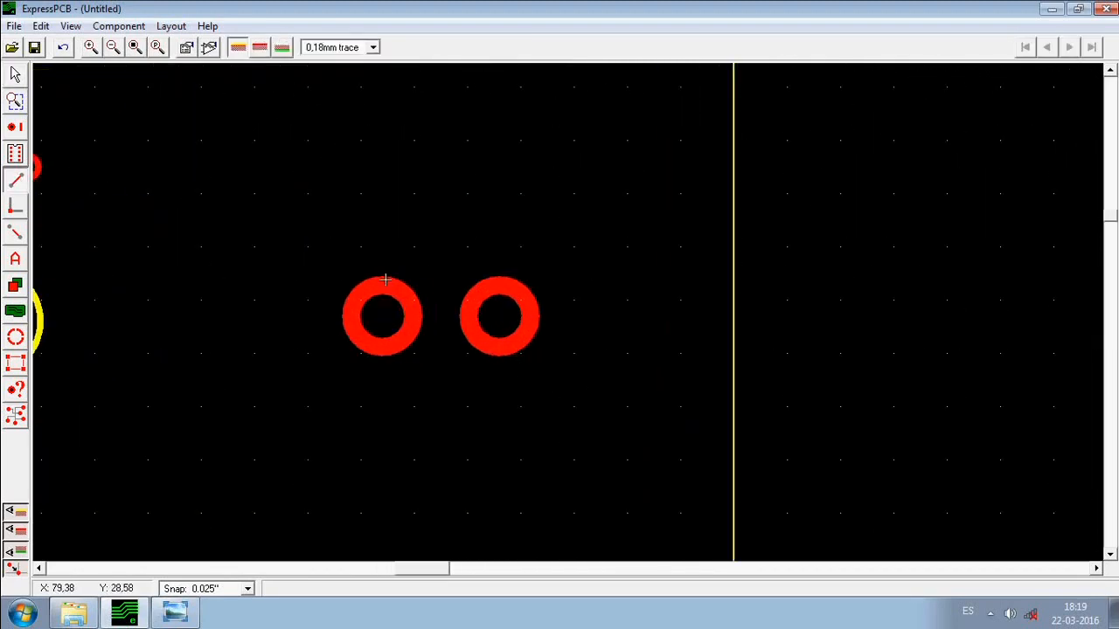
pyautogui.click(344, 271)
pyautogui.click(563, 269)
pyautogui.click(562, 382)
pyautogui.click(337, 378)
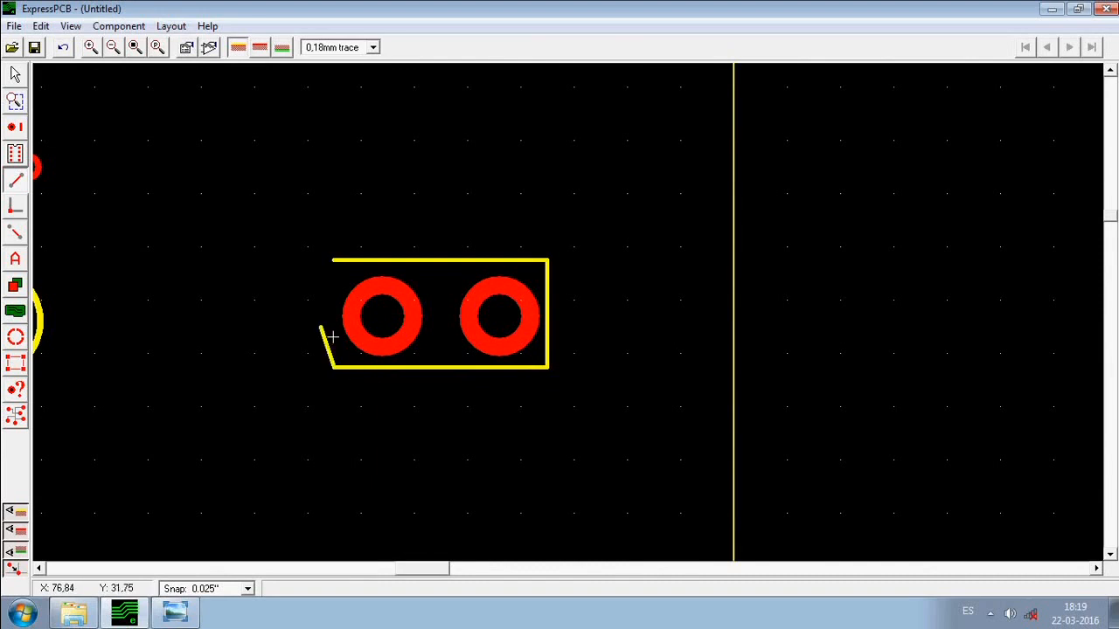
pyautogui.click(343, 273)
pyautogui.press('Escape')
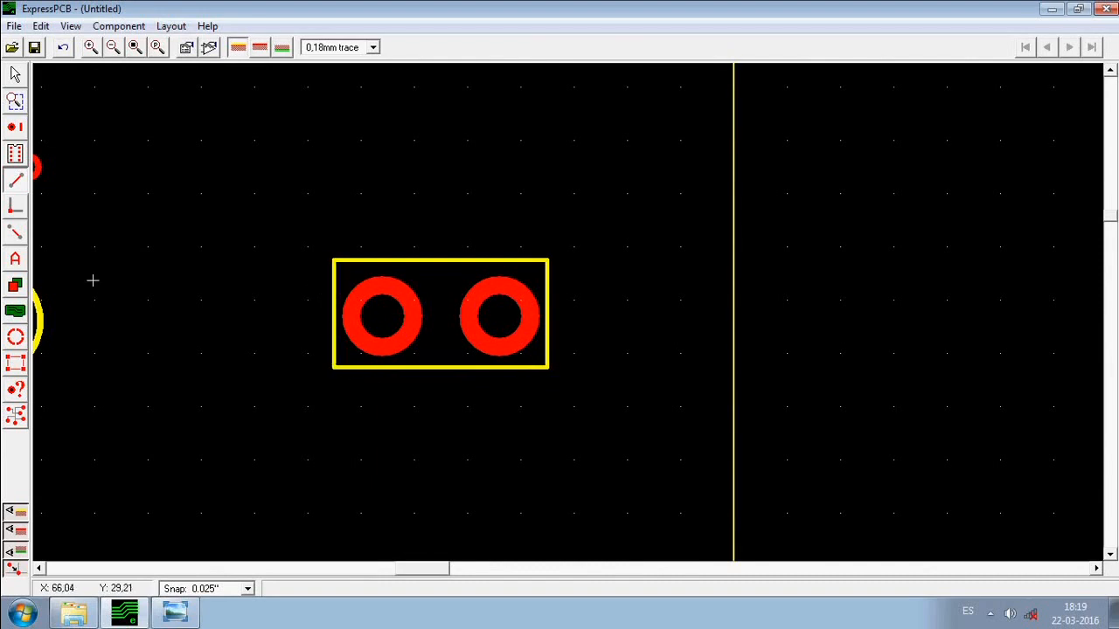
pyautogui.click(15, 74)
pyautogui.scroll(-5, 432, 290)
pyautogui.scroll(-1, 313, 236)
pyautogui.moveTo(326, 242); pyautogui.dragTo(550, 260, button='middle')
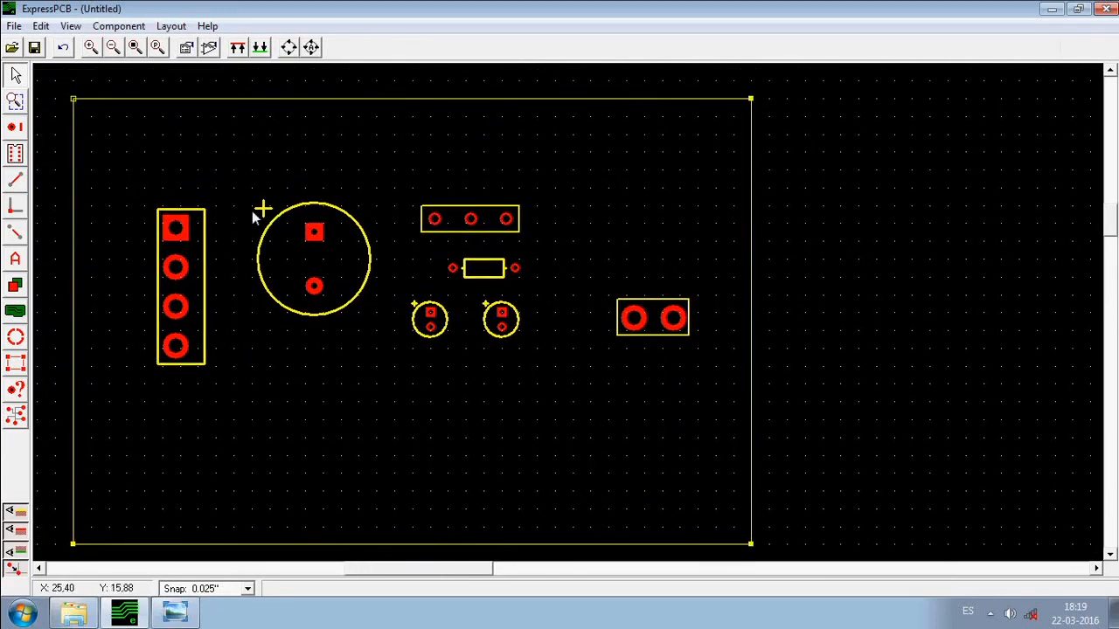
pyautogui.moveTo(569, 267); pyautogui.dragTo(720, 365)
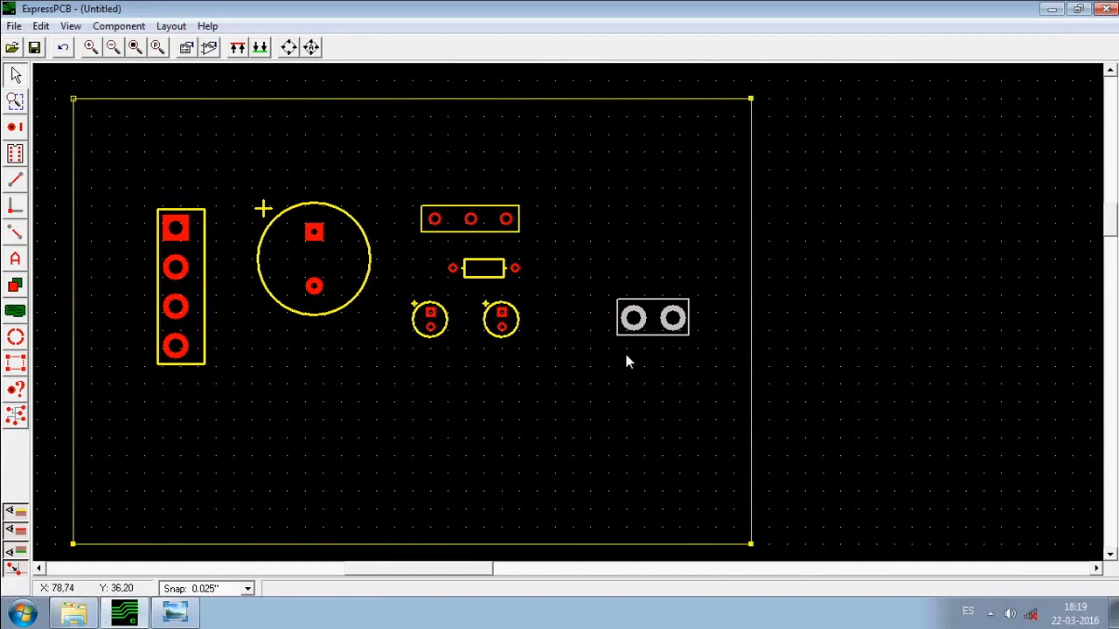
pyautogui.click(606, 279)
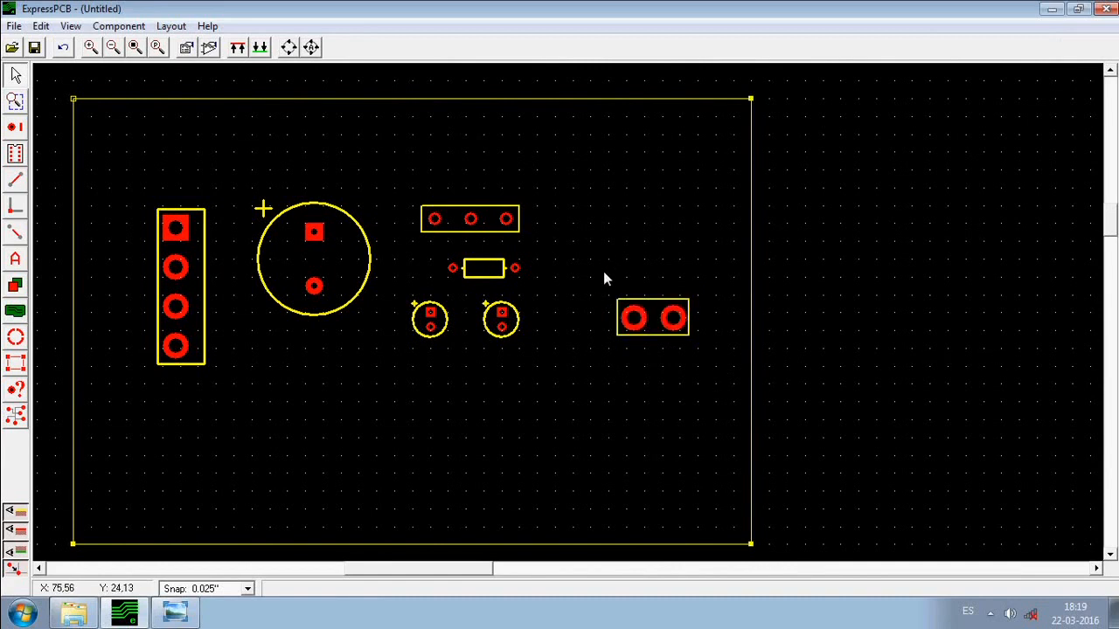
pyautogui.rightClick(504, 269)
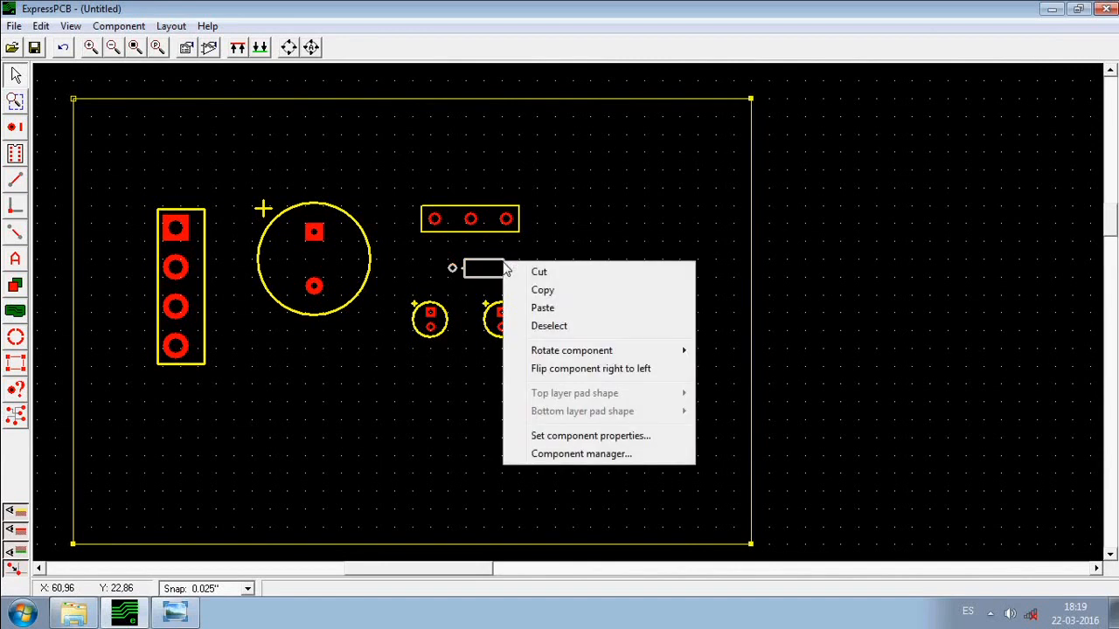
pyautogui.moveTo(591, 354)
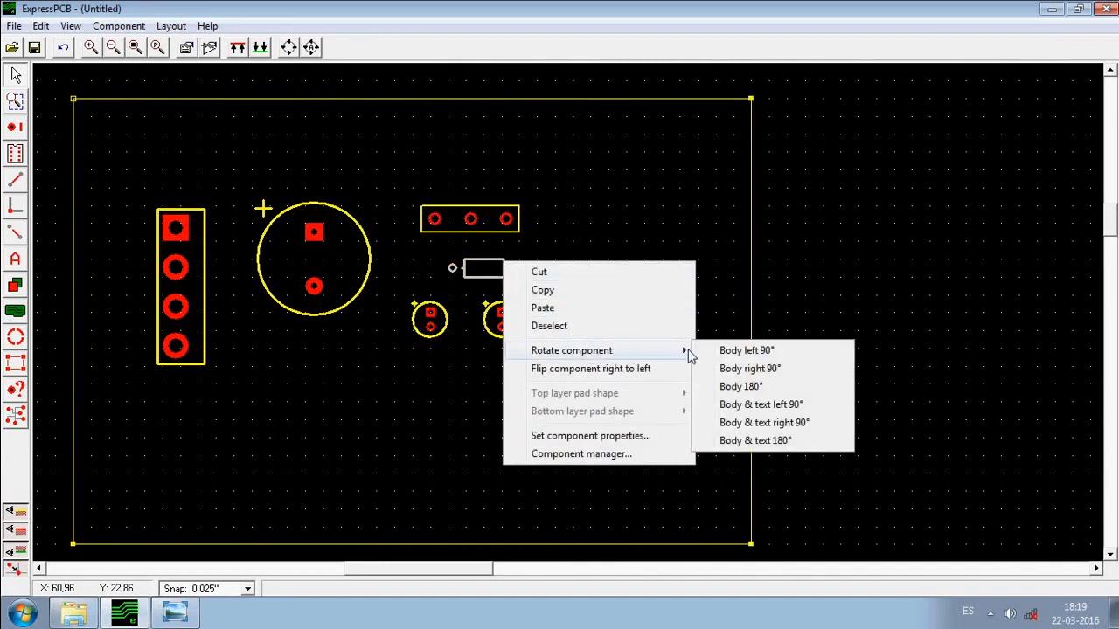
pyautogui.click(690, 200)
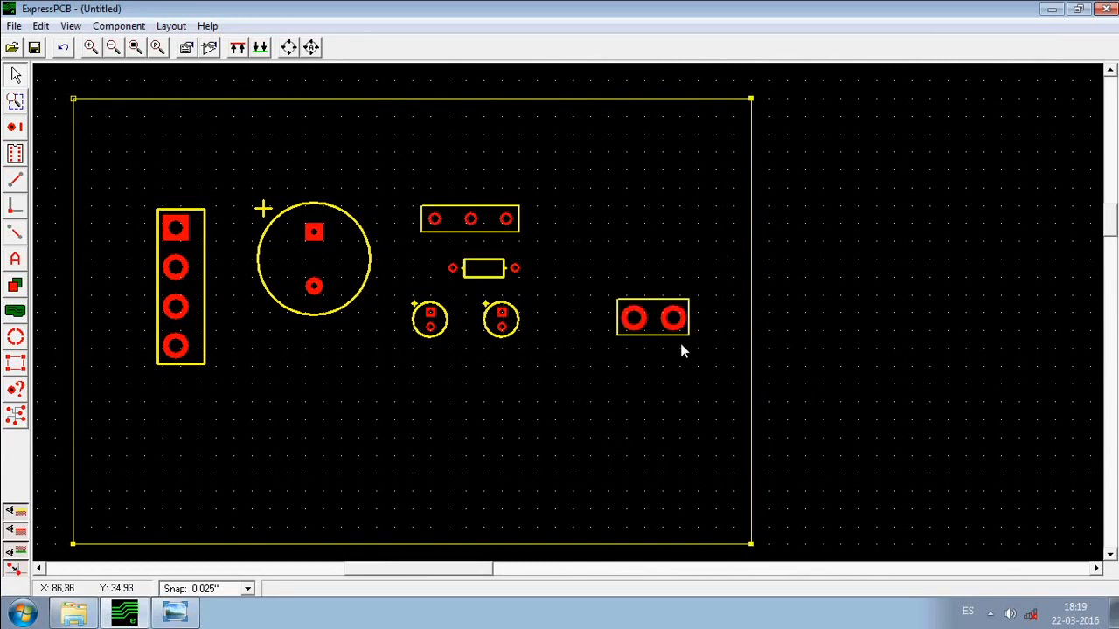
pyautogui.moveTo(596, 273); pyautogui.dragTo(710, 367)
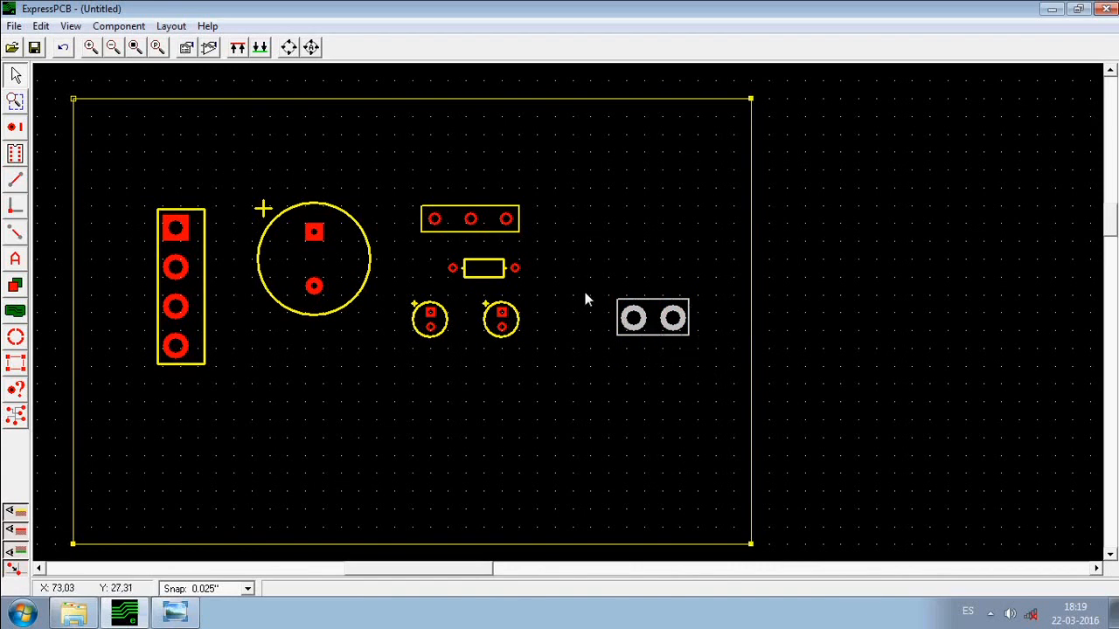
pyautogui.click(492, 267)
pyautogui.click(581, 368)
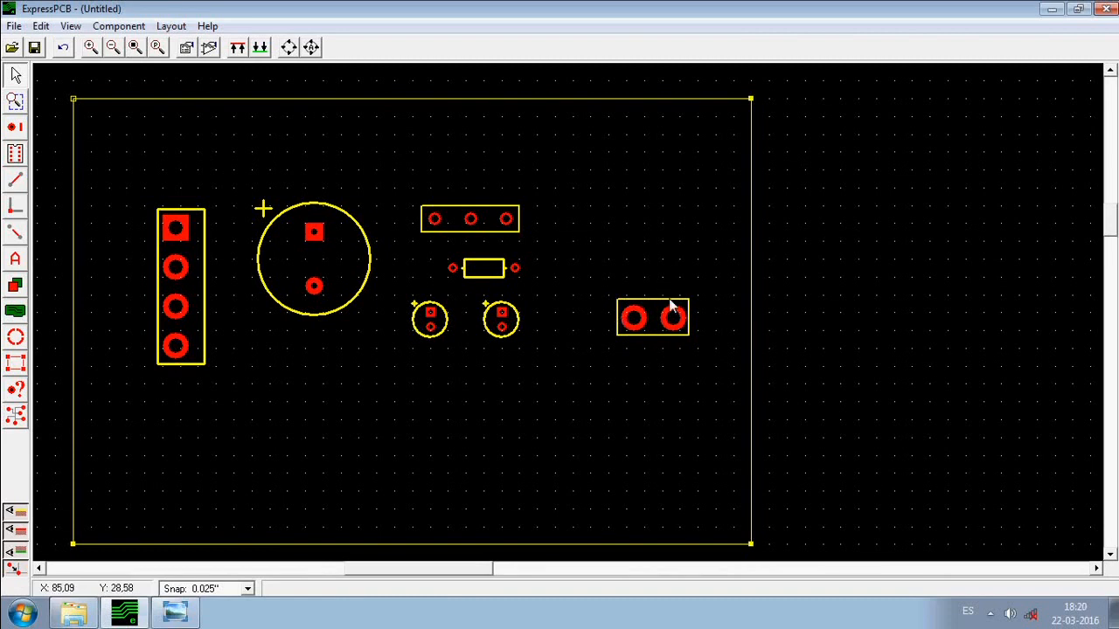
pyautogui.click(206, 215)
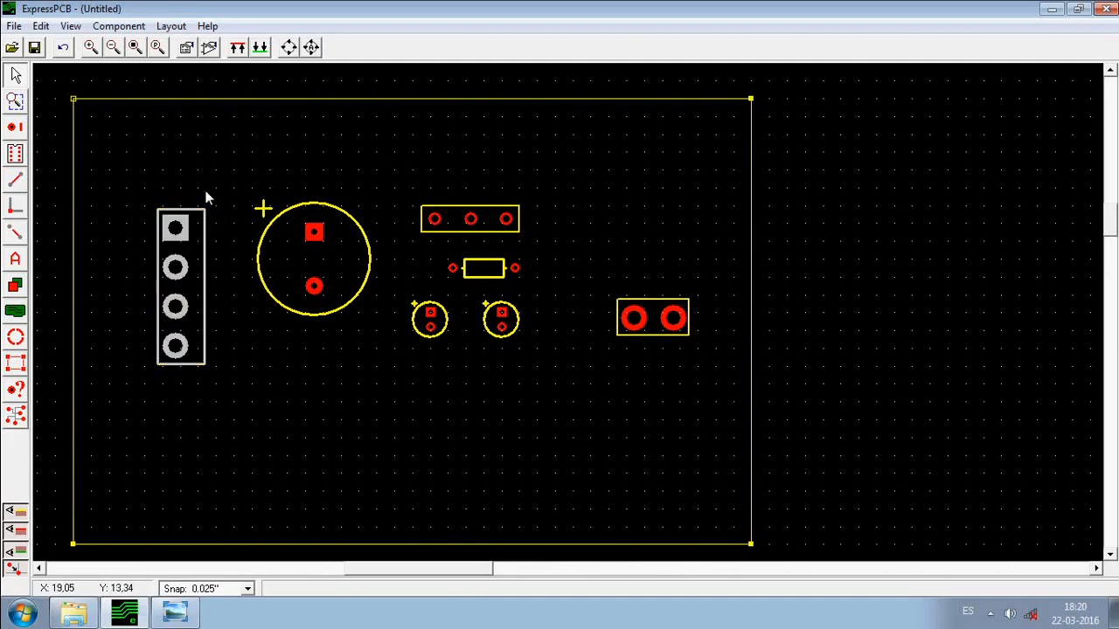
pyautogui.click(667, 306)
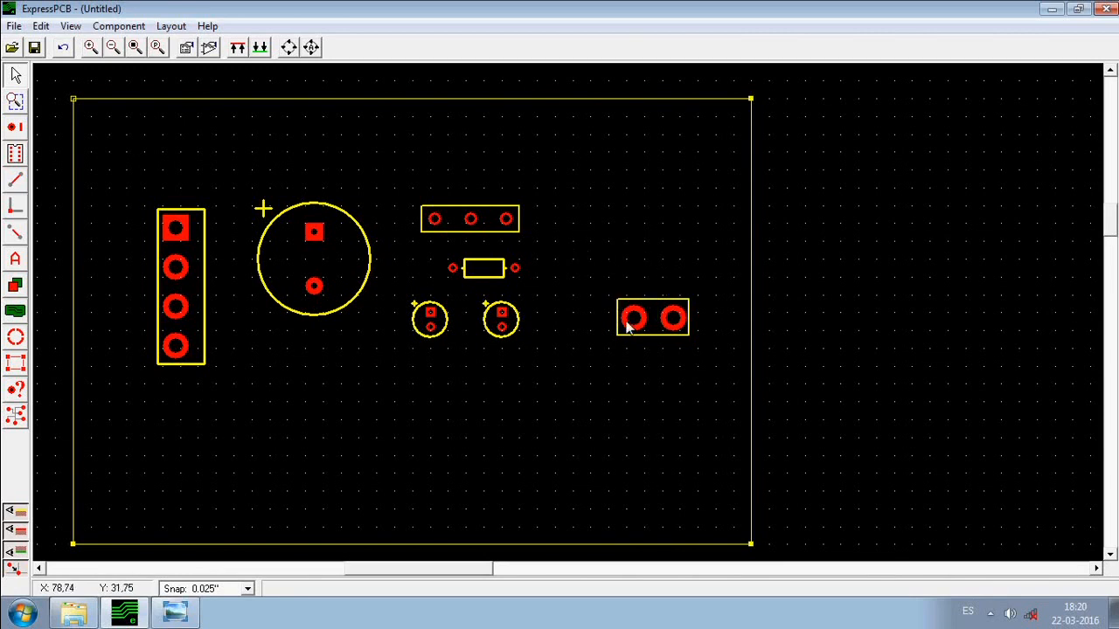
# Rotate the two-pad terminal block and its outline by 90° so that it stands vertically.
pyautogui.moveTo(603, 285); pyautogui.dragTo(706, 346)
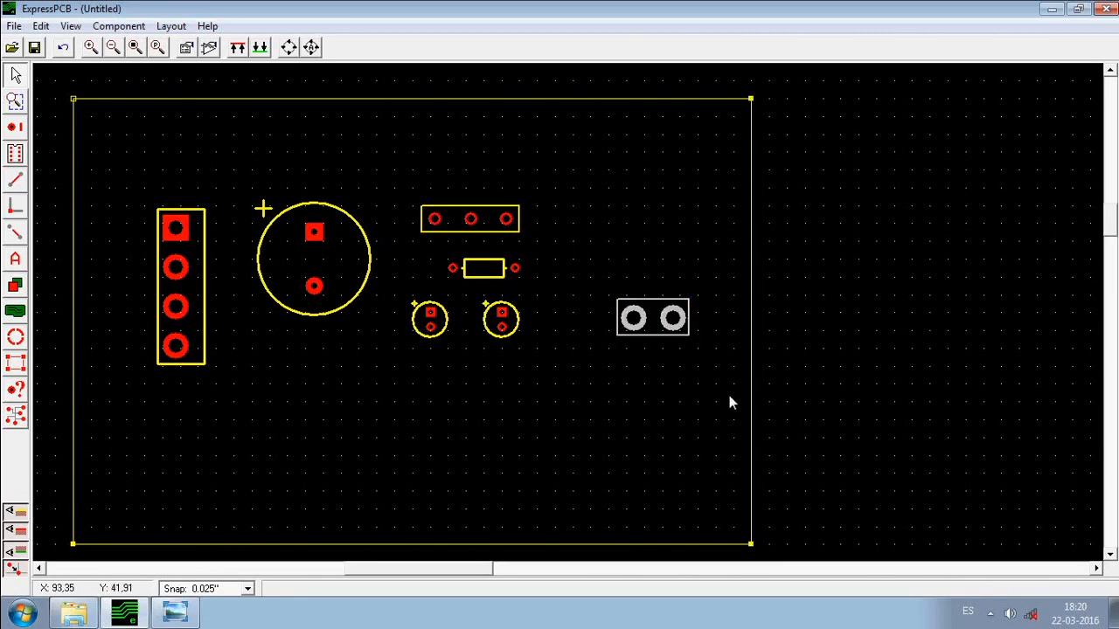
pyautogui.click(41, 27)
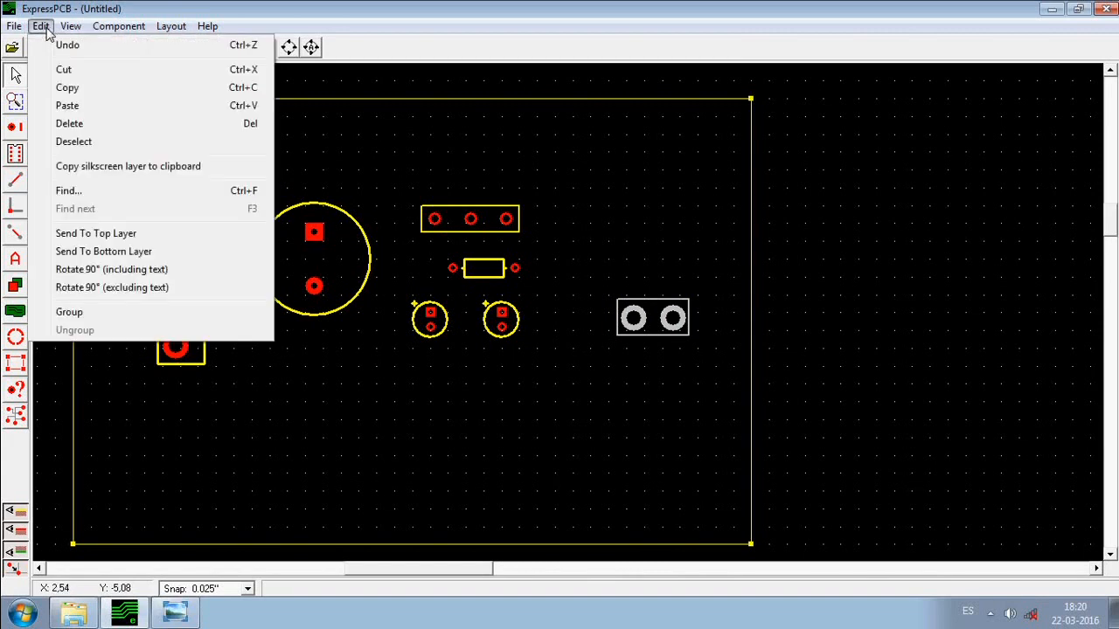
pyautogui.click(196, 278)
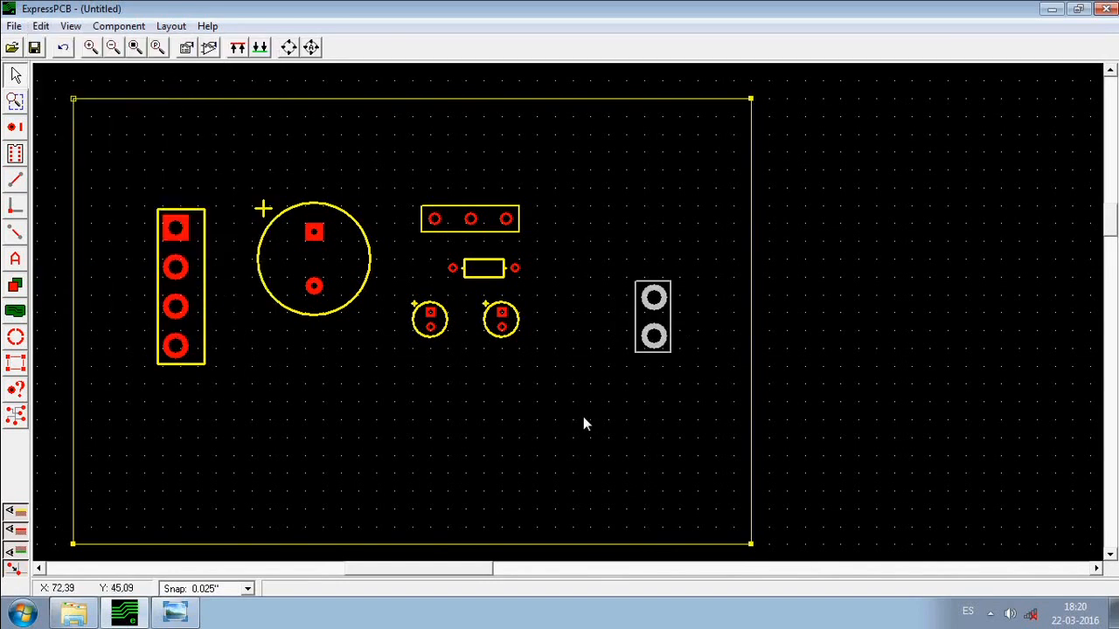
# Duplicate the vertical two-pad terminal block and place the copy between the board's left edge and the four-pad component.
pyautogui.moveTo(617, 238); pyautogui.dragTo(681, 379)
pyautogui.hotkey('ctrl', 'v')
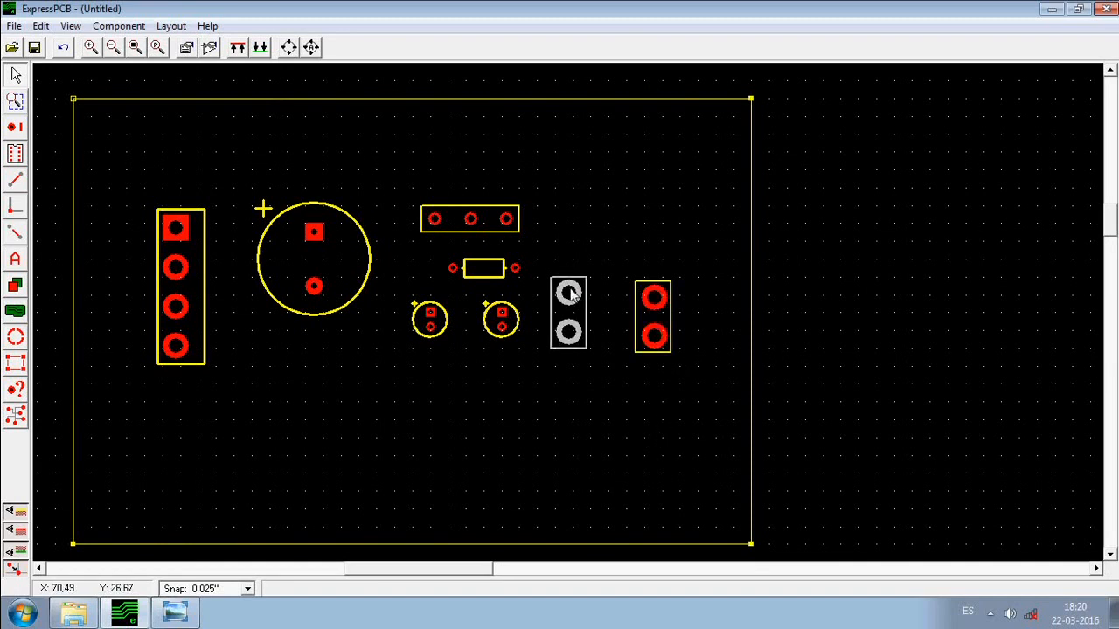
pyautogui.moveTo(577, 297); pyautogui.dragTo(122, 275)
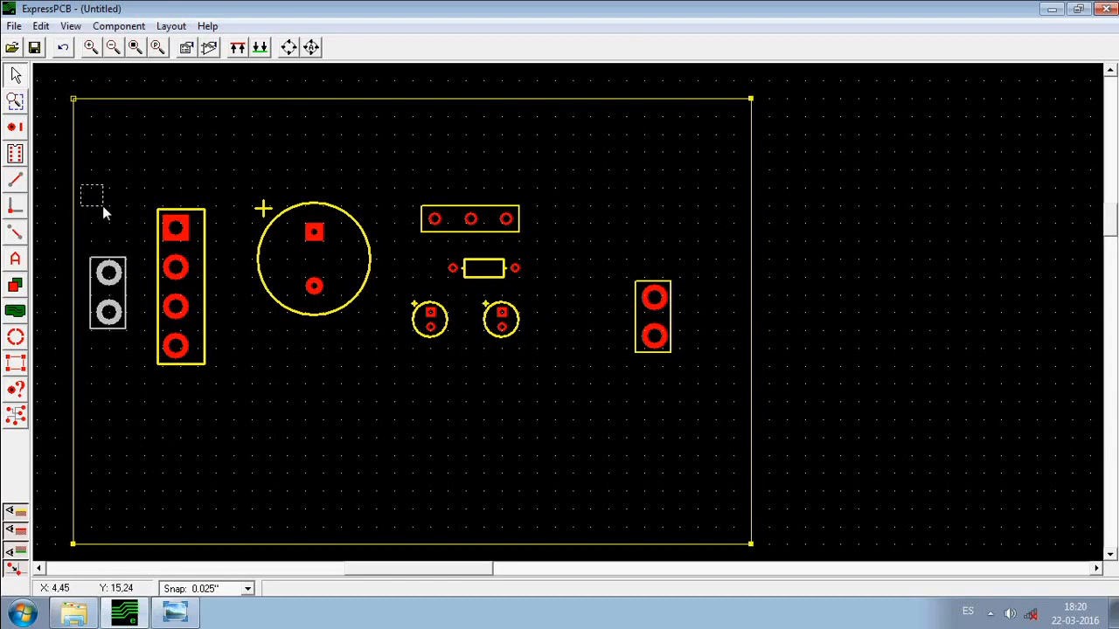
pyautogui.moveTo(102, 206); pyautogui.dragTo(103, 206)
# Move the original two-pad terminal block slightly up and left, closer to the small capacitors.
pyautogui.moveTo(606, 249); pyautogui.dragTo(677, 348)
pyautogui.moveTo(659, 305); pyautogui.dragTo(627, 291)
pyautogui.click(622, 227)
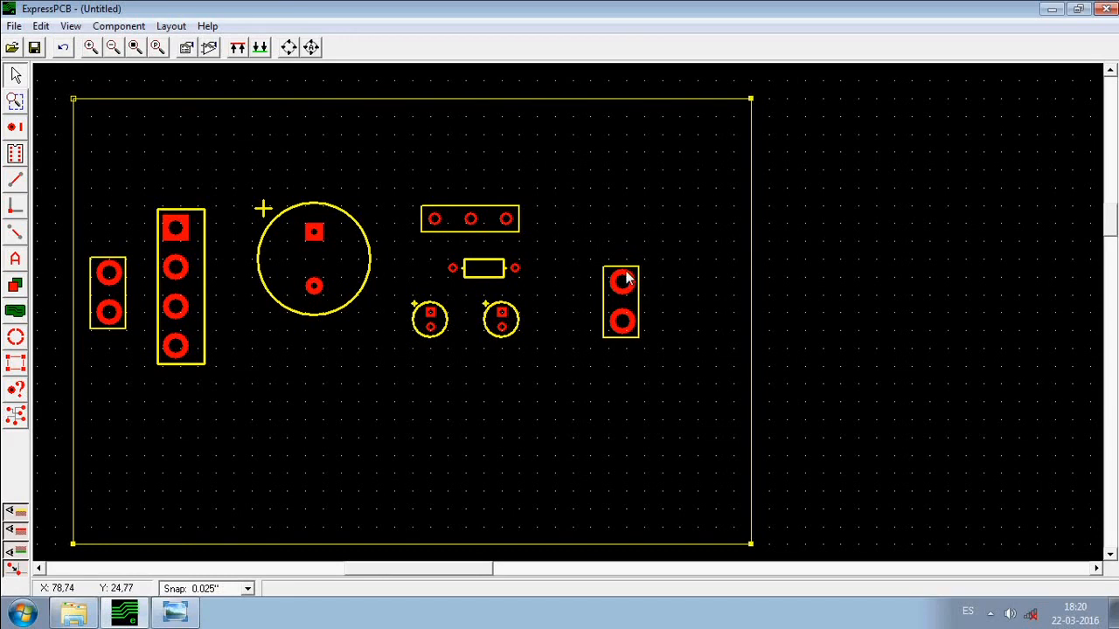
pyautogui.moveTo(348, 379); pyautogui.dragTo(458, 370, button='middle')
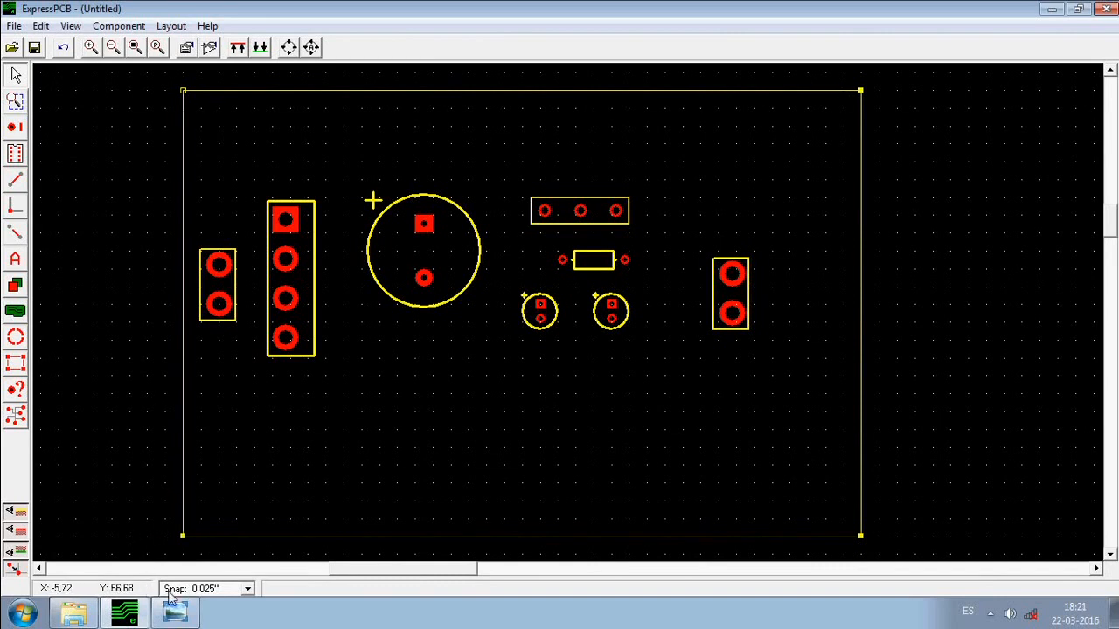
# Move all placed components together upward, closer to the board's upper edge.
pyautogui.moveTo(189, 133); pyautogui.dragTo(809, 393)
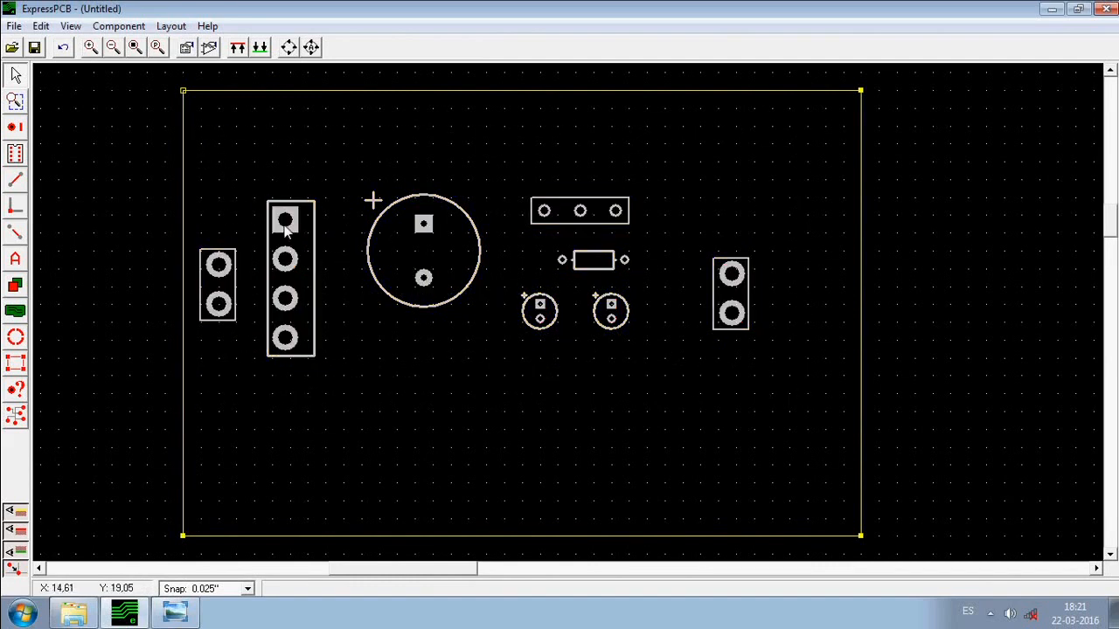
pyautogui.moveTo(286, 226); pyautogui.dragTo(290, 162)
pyautogui.click(616, 277)
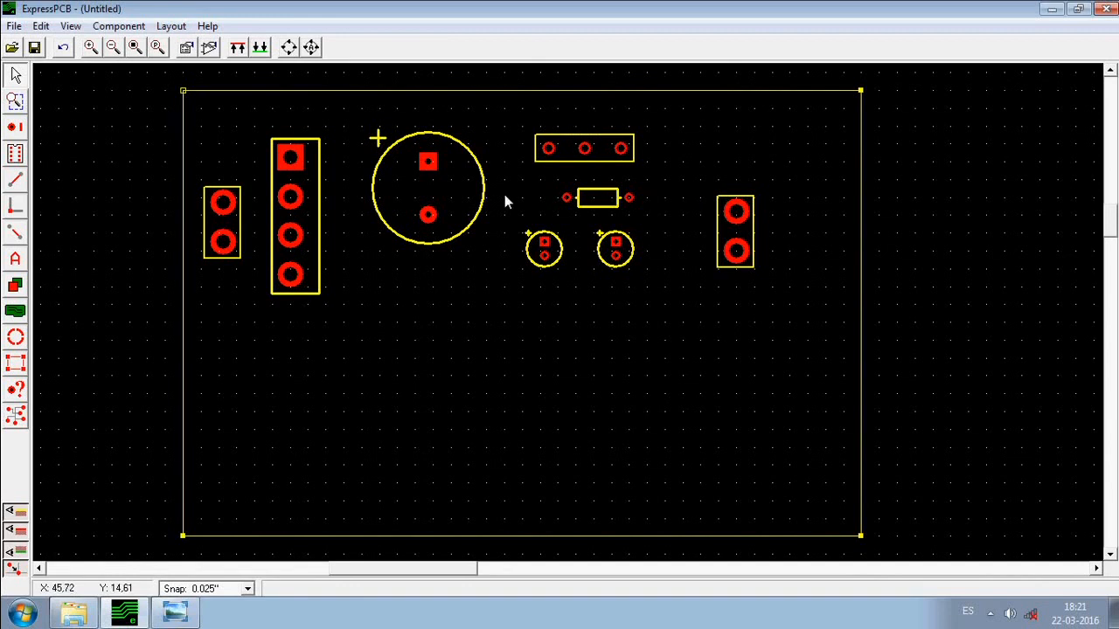
# Move the four-pad bridge rectifier and the left terminal block further up toward the board's upper edge.
pyautogui.moveTo(264, 115); pyautogui.dragTo(334, 304)
pyautogui.moveTo(296, 202); pyautogui.dragTo(295, 168)
pyautogui.click(197, 174)
pyautogui.moveTo(198, 174); pyautogui.dragTo(231, 222)
pyautogui.click(261, 318)
# Move the large round capacitor left, closer to the four-pad bridge rectifier.
pyautogui.moveTo(355, 111); pyautogui.dragTo(487, 253)
pyautogui.click(430, 166)
pyautogui.moveTo(431, 164); pyautogui.dragTo(403, 163)
# Shift the resistor and both small capacitors down, and move the three-pad component left toward the large capacitor.
pyautogui.moveTo(483, 175); pyautogui.dragTo(636, 281)
pyautogui.moveTo(629, 201); pyautogui.dragTo(638, 257)
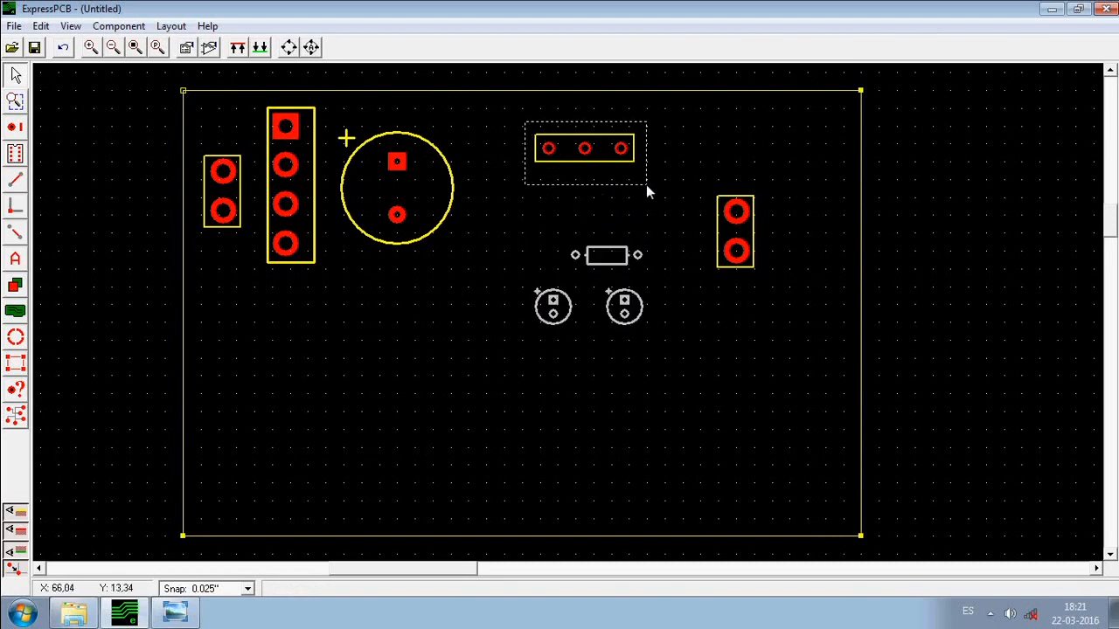
pyautogui.moveTo(647, 193); pyautogui.dragTo(646, 190)
pyautogui.moveTo(584, 149); pyautogui.dragTo(536, 155)
pyautogui.click(517, 239)
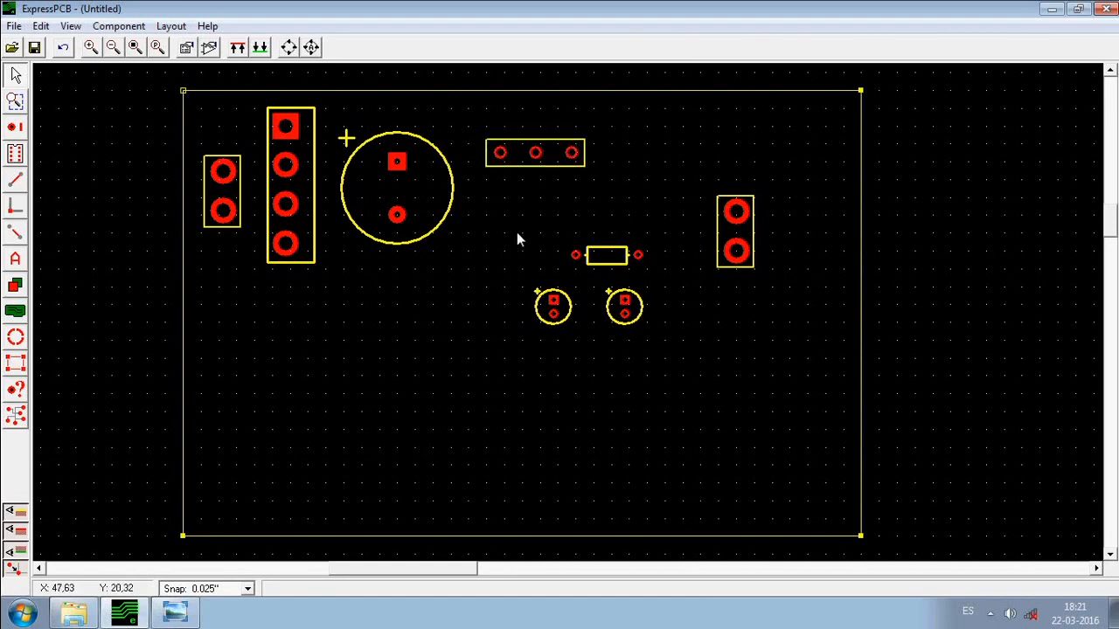
# Arrange the two small capacitors side by side under the three-pad component and place the resistor between them, just below that component.
pyautogui.moveTo(530, 280); pyautogui.dragTo(574, 225)
pyautogui.click(599, 217)
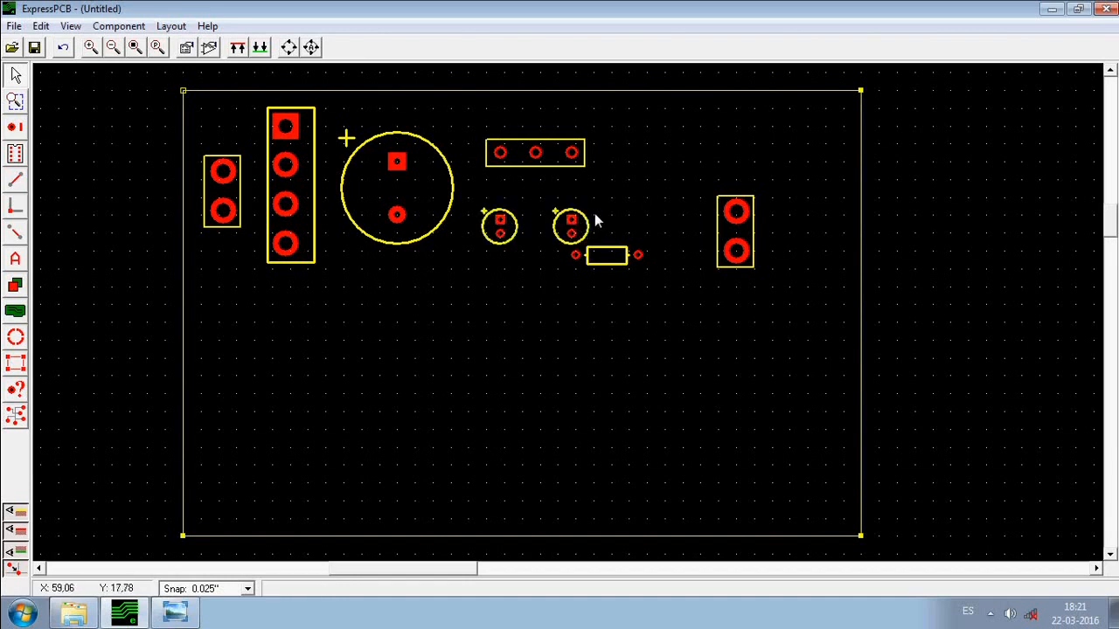
pyautogui.moveTo(603, 263); pyautogui.dragTo(572, 289)
pyautogui.moveTo(575, 223); pyautogui.dragTo(595, 227)
pyautogui.moveTo(584, 282); pyautogui.dragTo(551, 187)
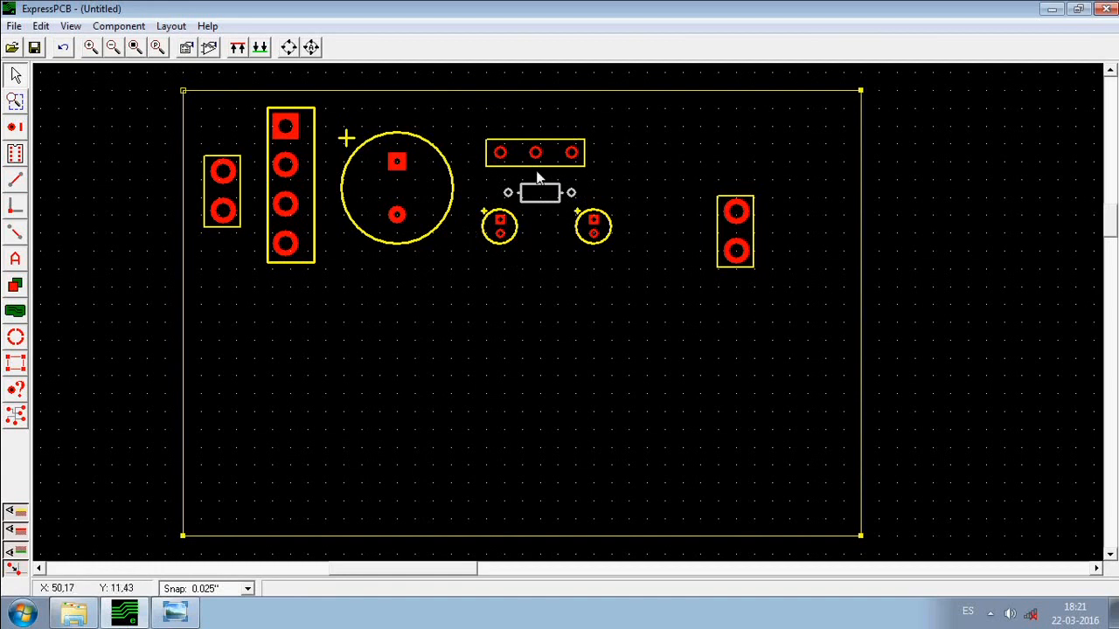
# Move the right terminal block up and left, closer to the small capacitors.
pyautogui.click(696, 279)
pyautogui.moveTo(759, 233); pyautogui.dragTo(687, 200)
pyautogui.click(646, 195)
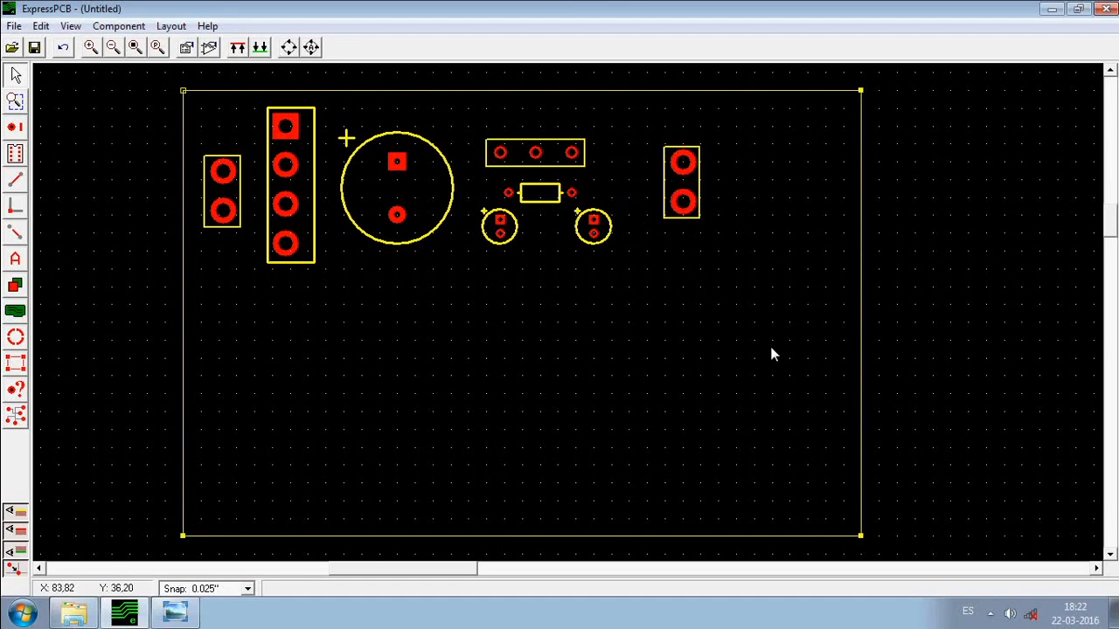
# Shrink the board outline around the components to about 79 × 27 mm by moving its lower and right edges inward.
pyautogui.moveTo(881, 549); pyautogui.dragTo(185, 516)
pyautogui.moveTo(884, 543); pyautogui.dragTo(184, 278)
pyautogui.moveTo(981, 361); pyautogui.dragTo(848, 91)
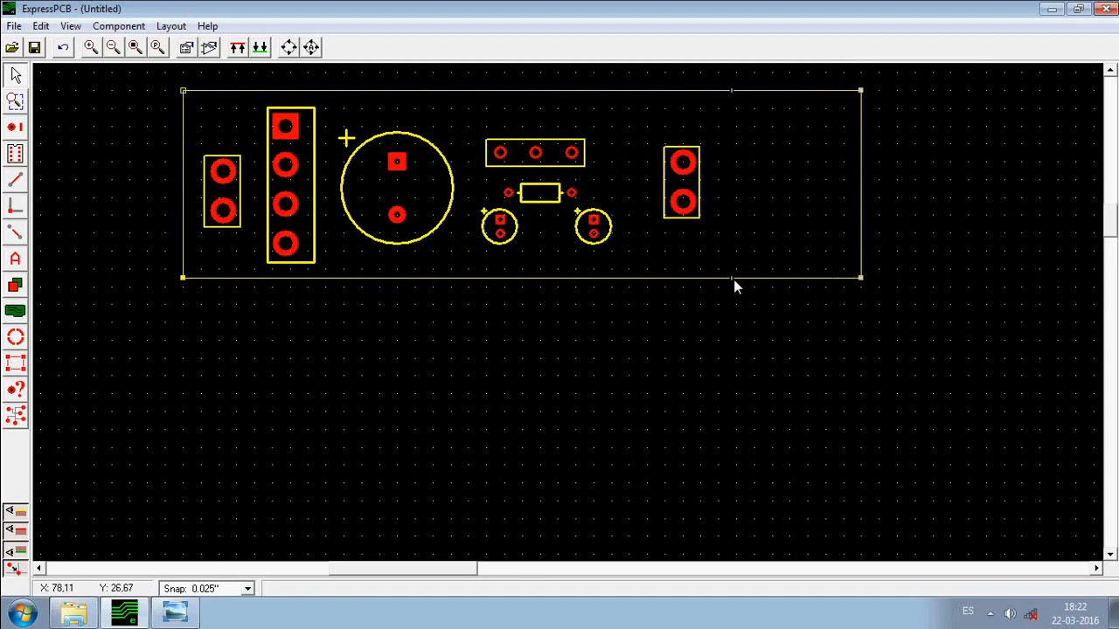
pyautogui.moveTo(736, 280); pyautogui.dragTo(737, 280)
pyautogui.click(832, 378)
# Check the position coordinates of the board outline's lower-right corner in its edge properties.
pyautogui.scroll(1, 681, 424)
pyautogui.scroll(-1, 674, 421)
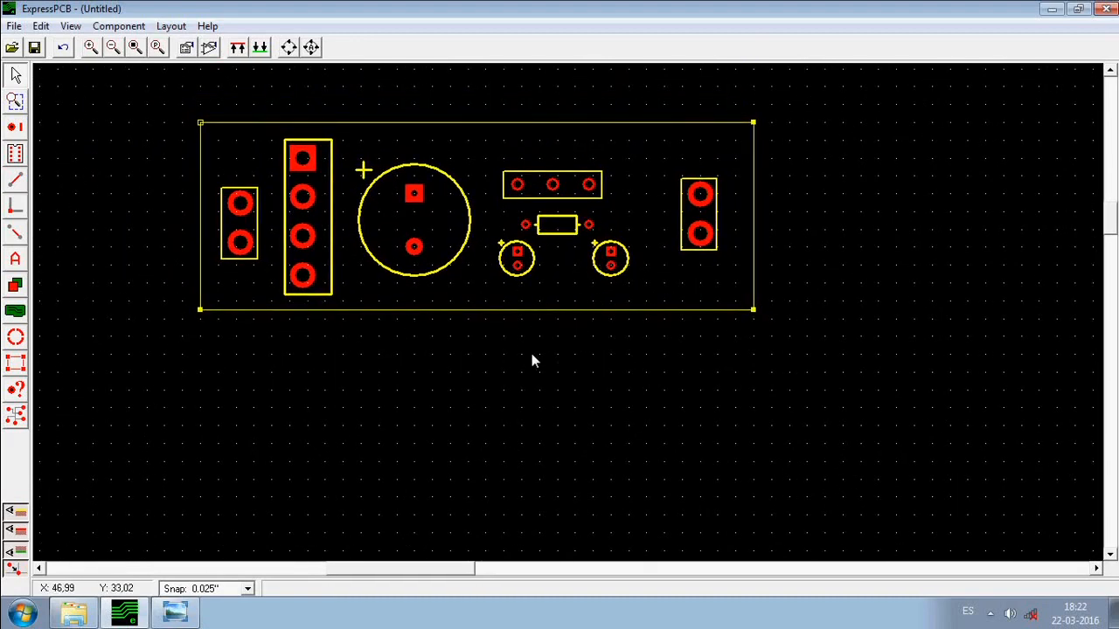
pyautogui.moveTo(540, 359); pyautogui.dragTo(546, 362, button='middle')
pyautogui.moveTo(585, 395); pyautogui.dragTo(637, 469)
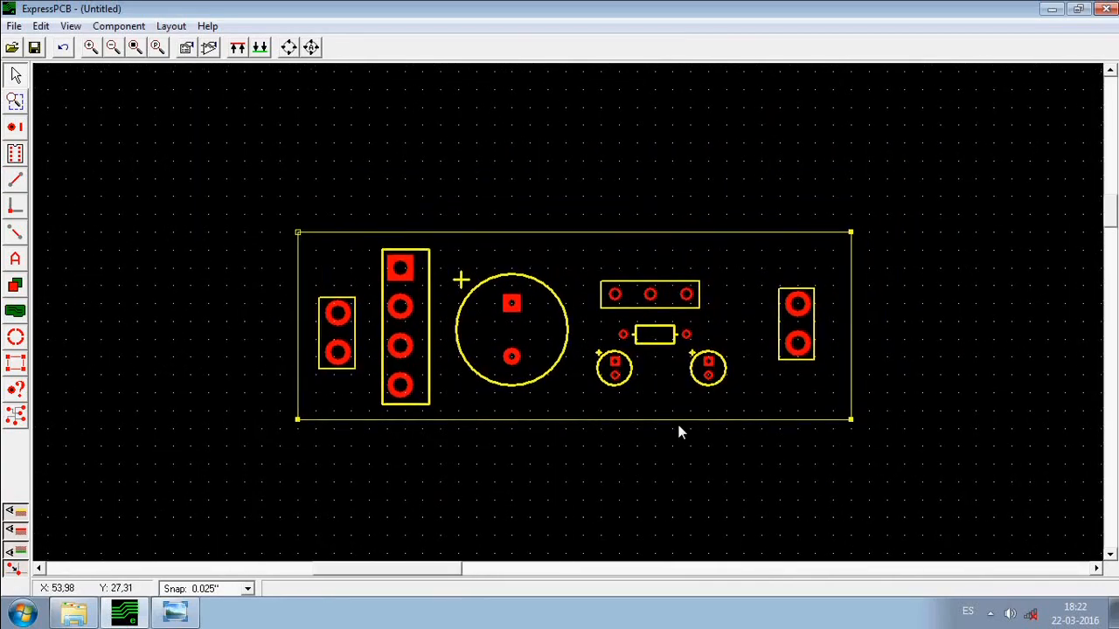
pyautogui.scroll(3, 680, 430)
pyautogui.scroll(-1, 680, 430)
pyautogui.scroll(1, 682, 432)
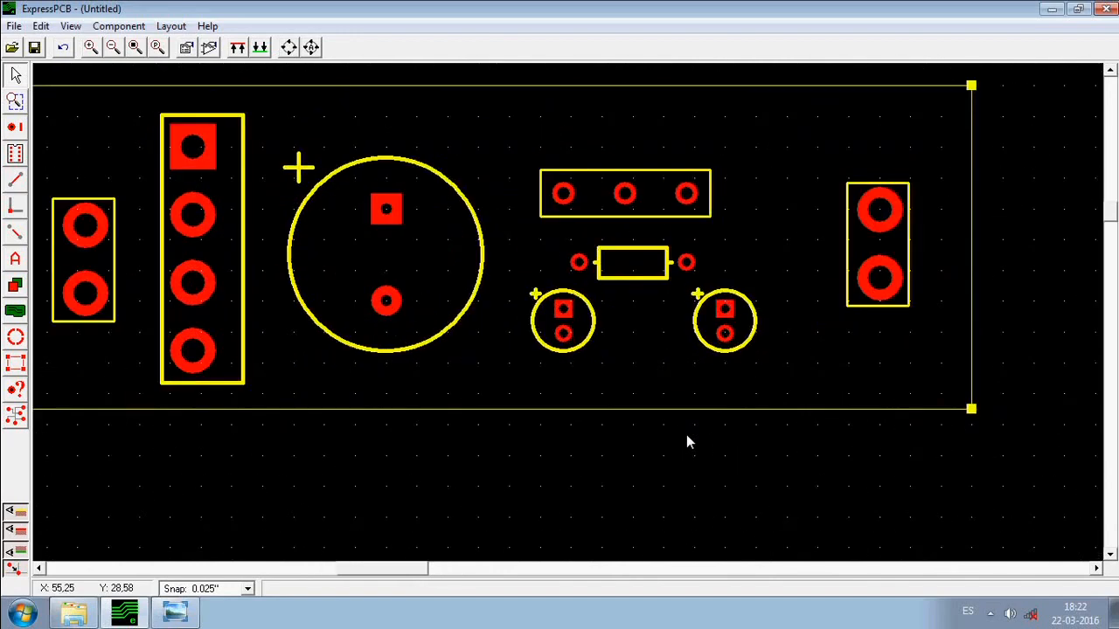
pyautogui.scroll(-1, 687, 442)
pyautogui.moveTo(512, 359); pyautogui.dragTo(550, 373)
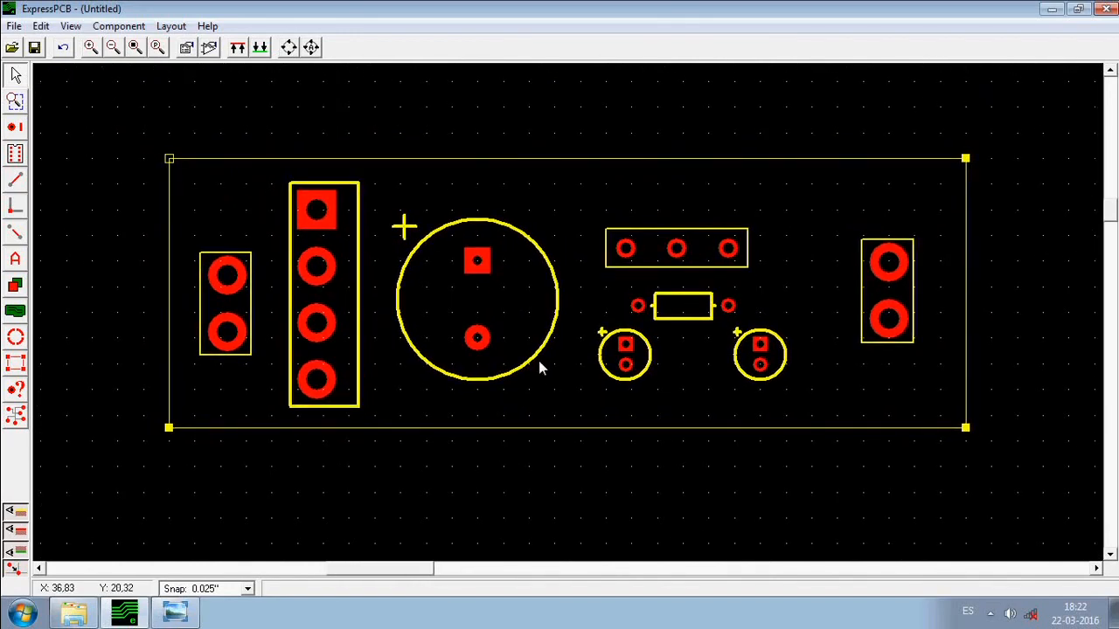
pyautogui.doubleClick(967, 430)
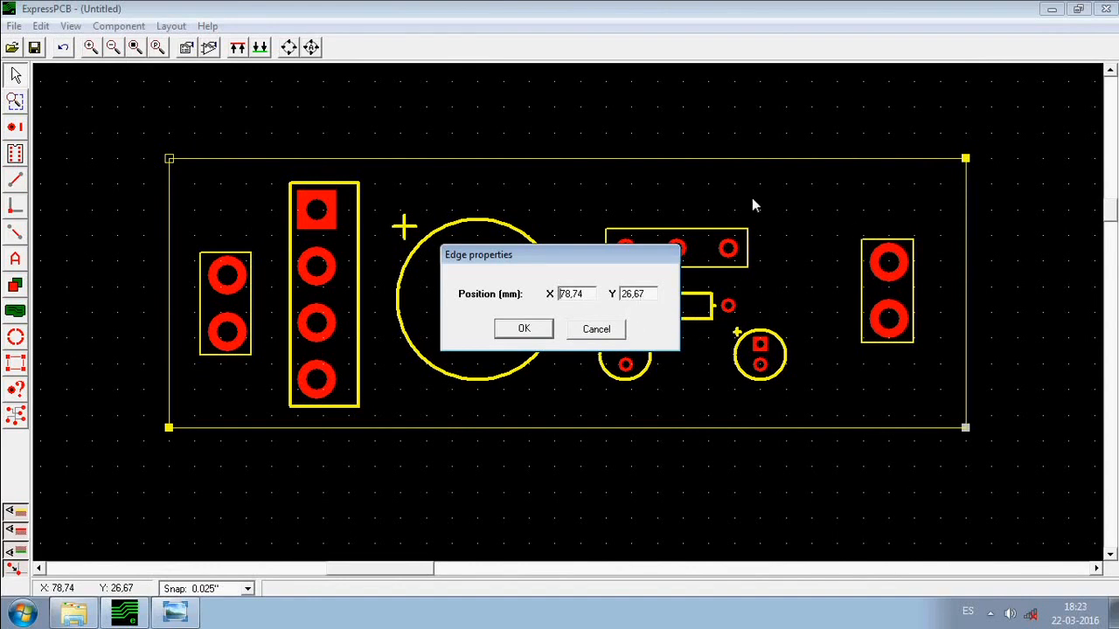
pyautogui.click(535, 332)
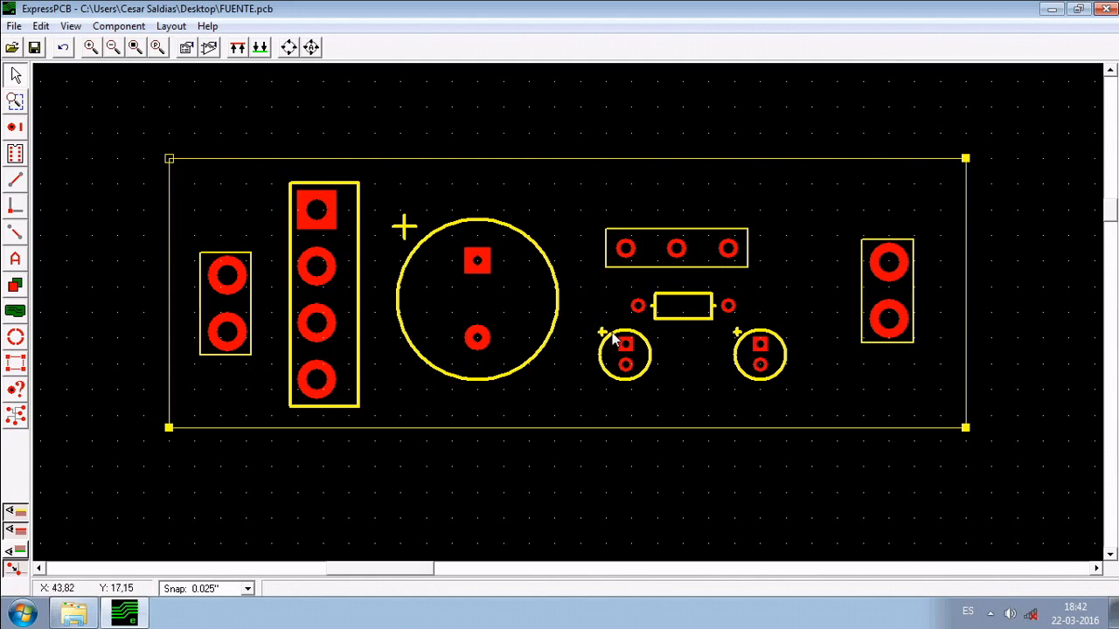
# Hide and show the silkscreen layer and the top copper layer in turn to compare what each contains.
pyautogui.click(19, 514)
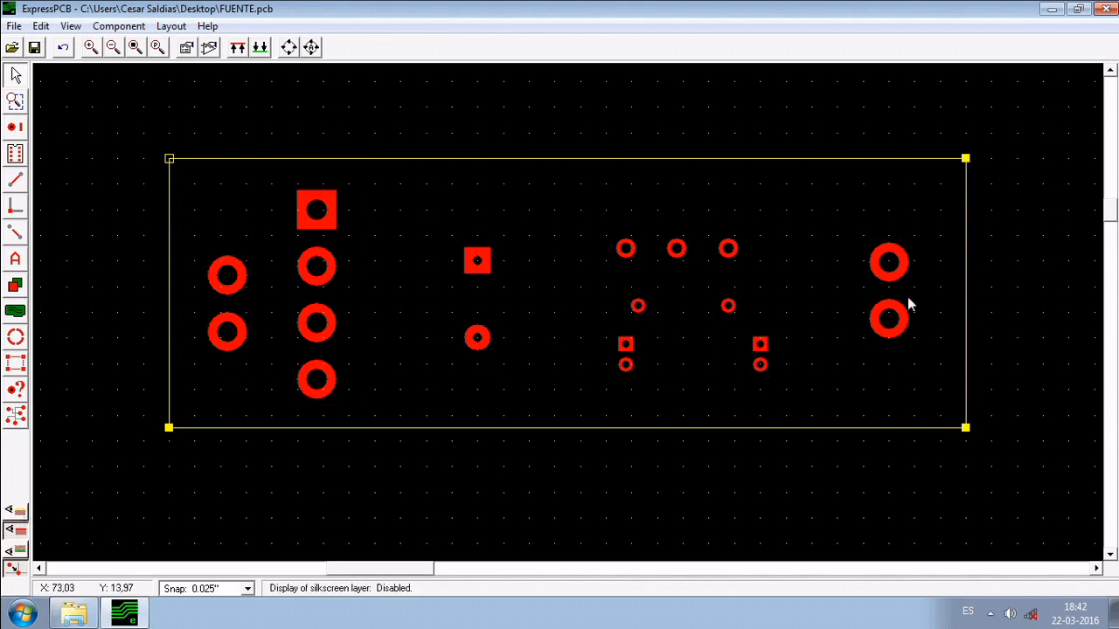
pyautogui.click(20, 515)
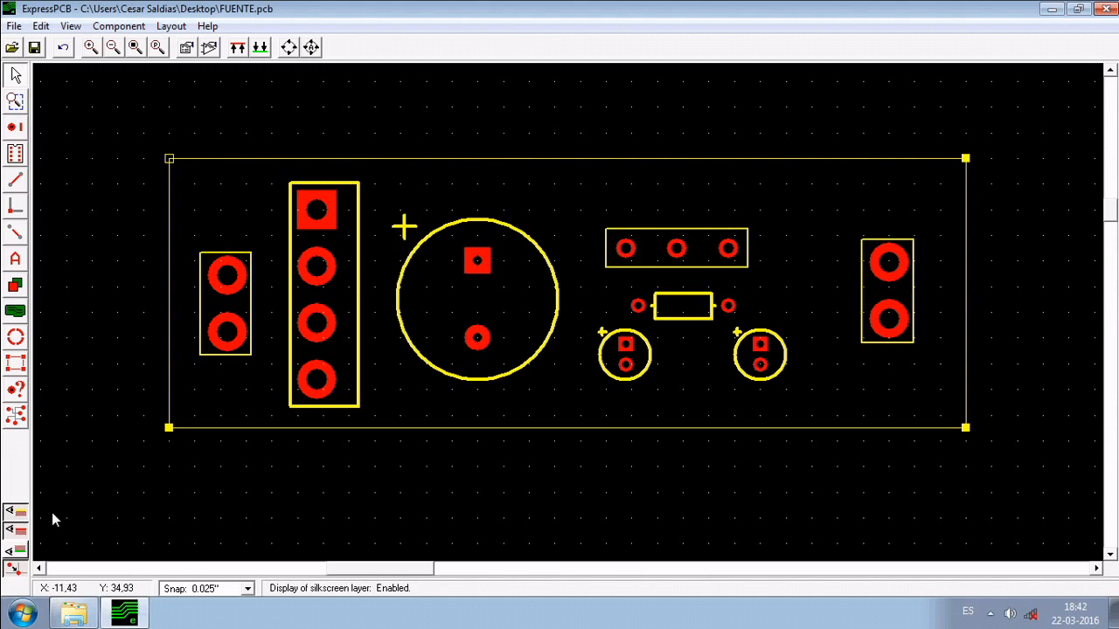
pyautogui.click(21, 533)
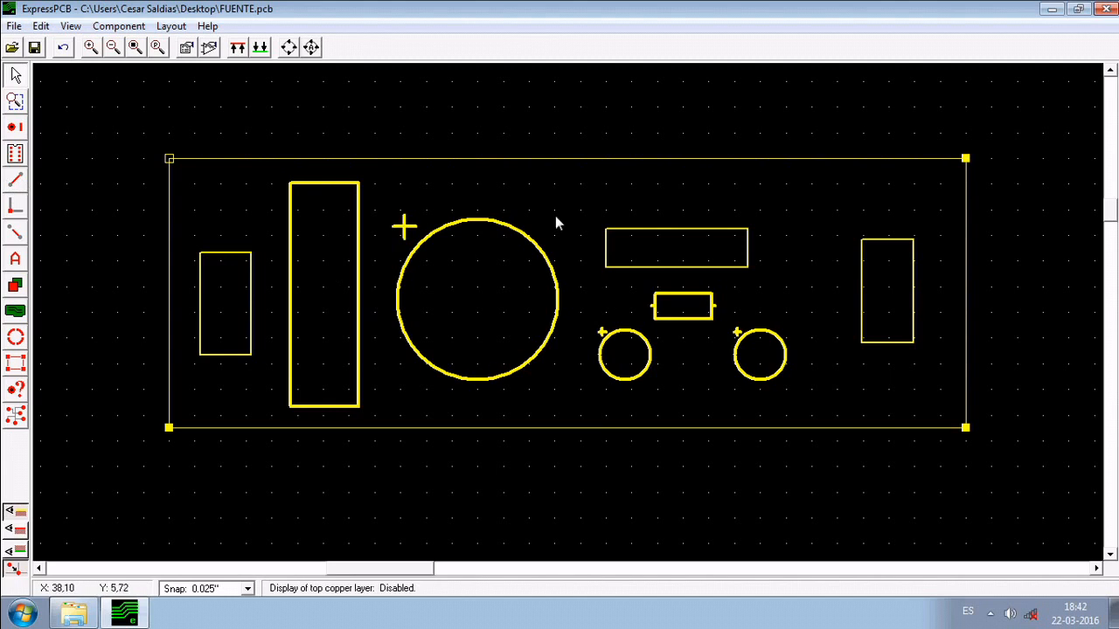
pyautogui.click(17, 530)
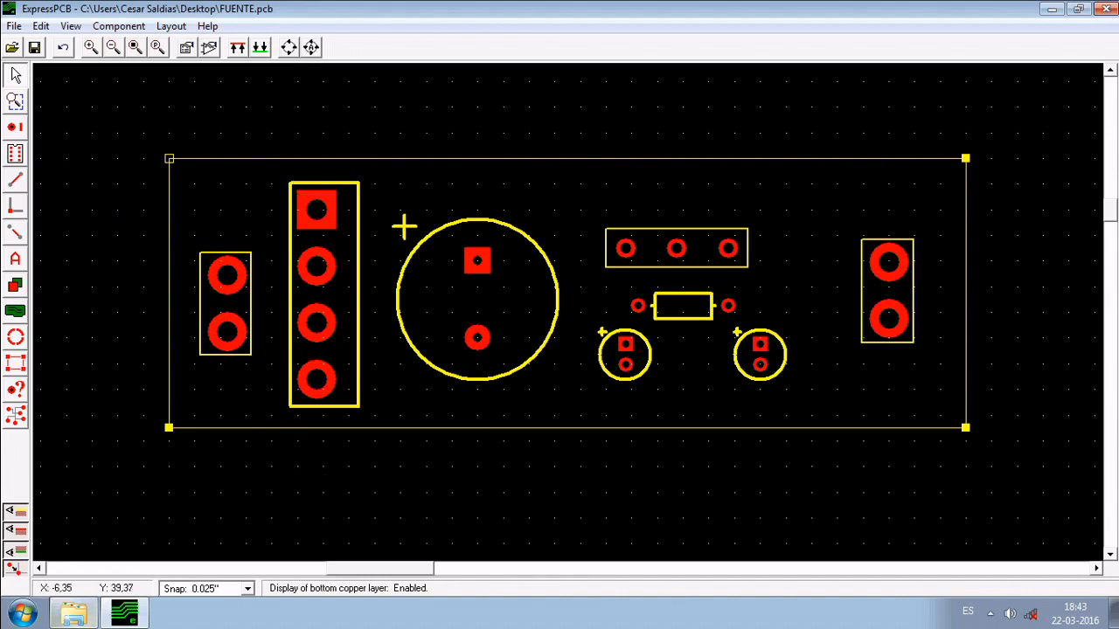
# Open the image "Diagrama fuente de alimentación" and examine the connections of the power supply circuit.
pyautogui.click(74, 615)
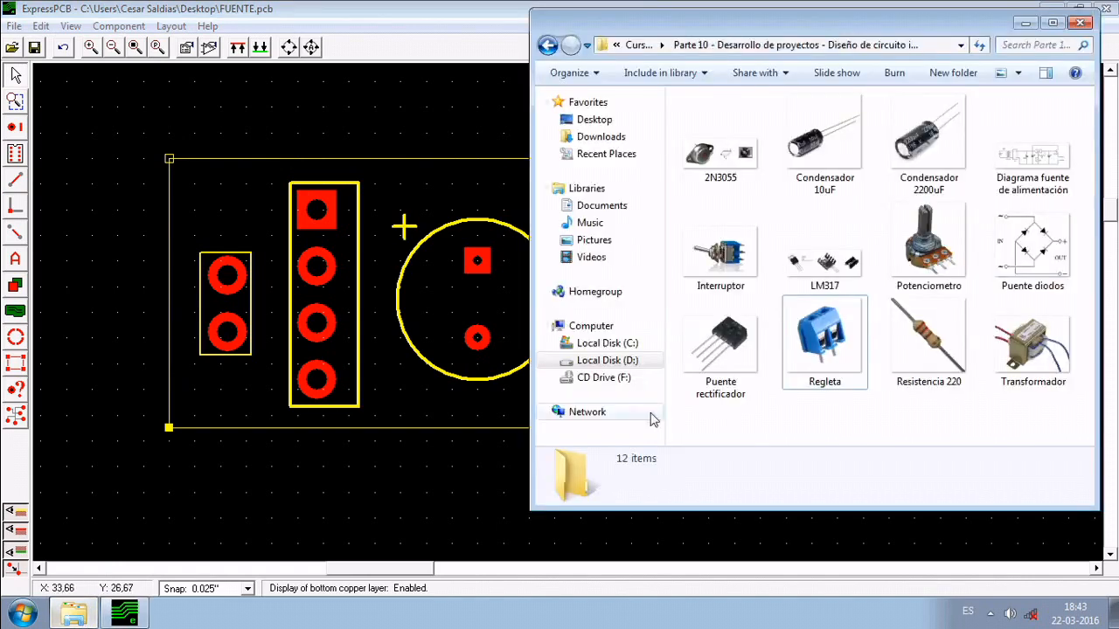
pyautogui.doubleClick(1047, 156)
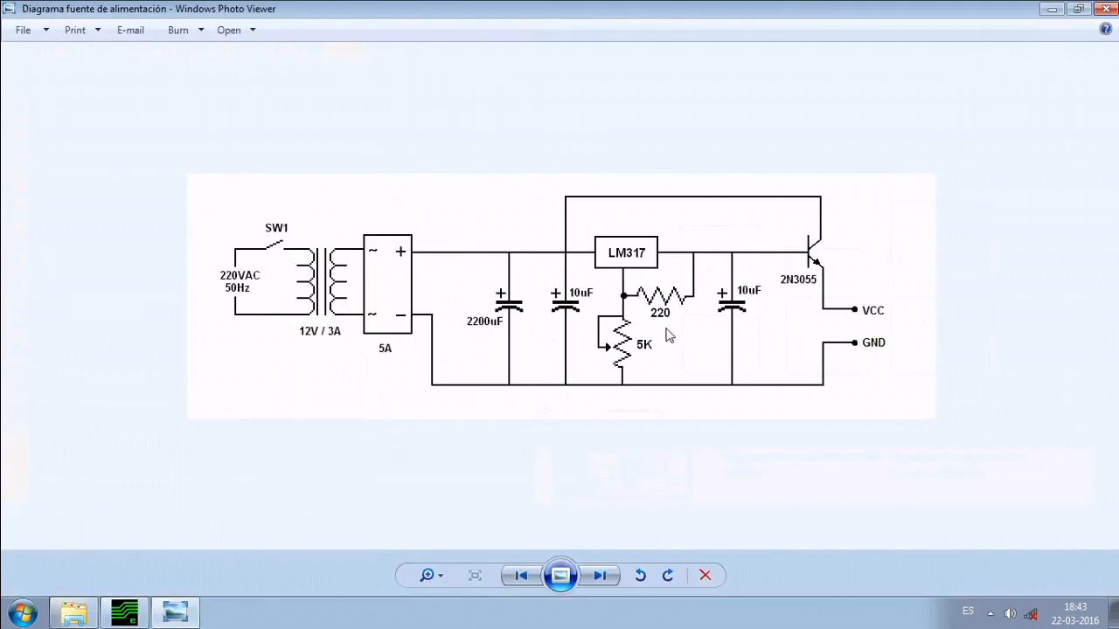
pyautogui.scroll(2, 369, 302)
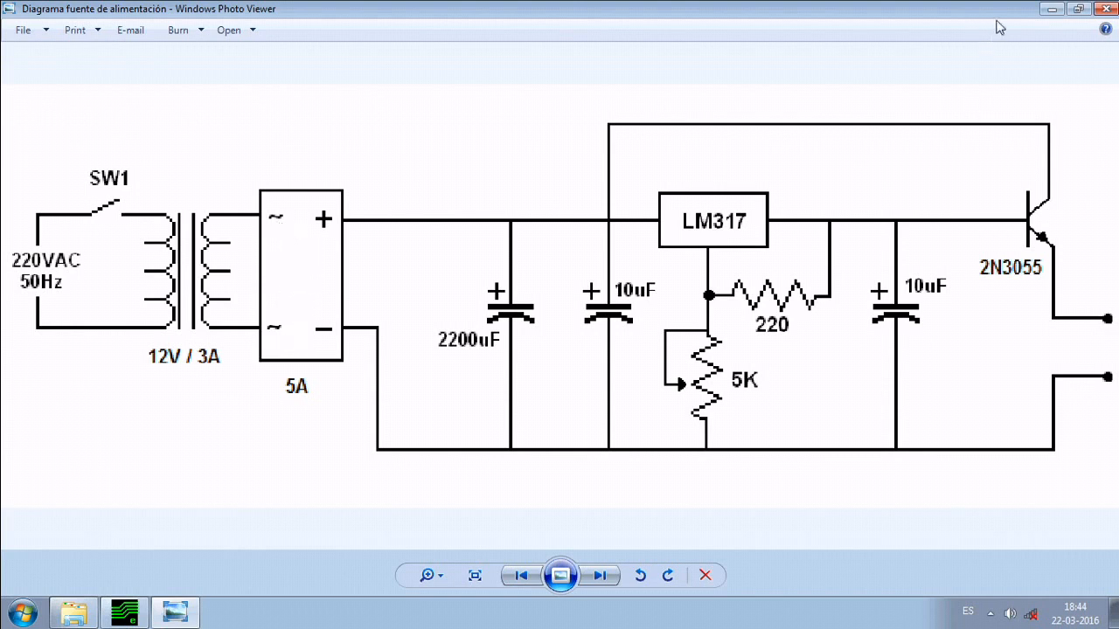
pyautogui.click(1048, 11)
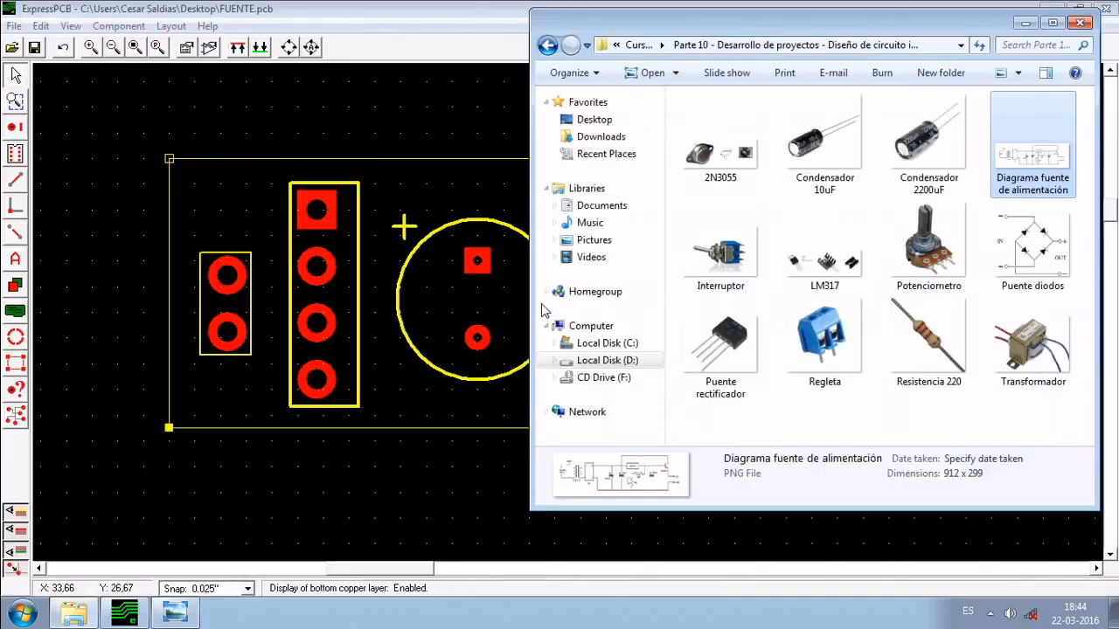
# Open the image "Puente rectificador" to examine the bridge rectifier's pin markings, and return to the board layout in ExpressPCB.
pyautogui.click(710, 341)
pyautogui.doubleClick(710, 341)
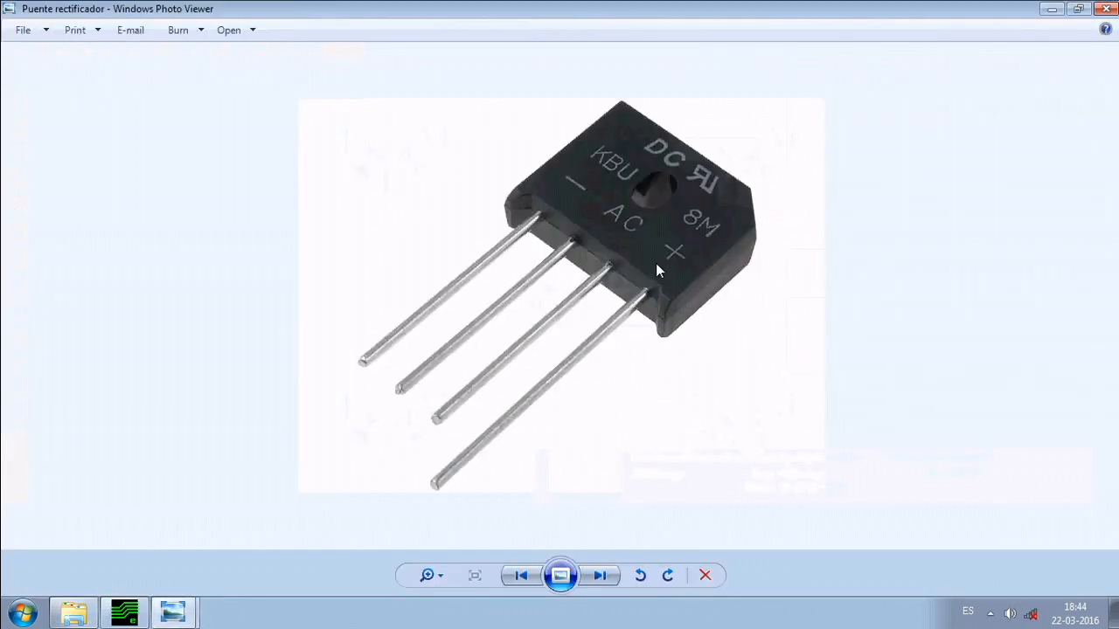
pyautogui.scroll(2, 660, 224)
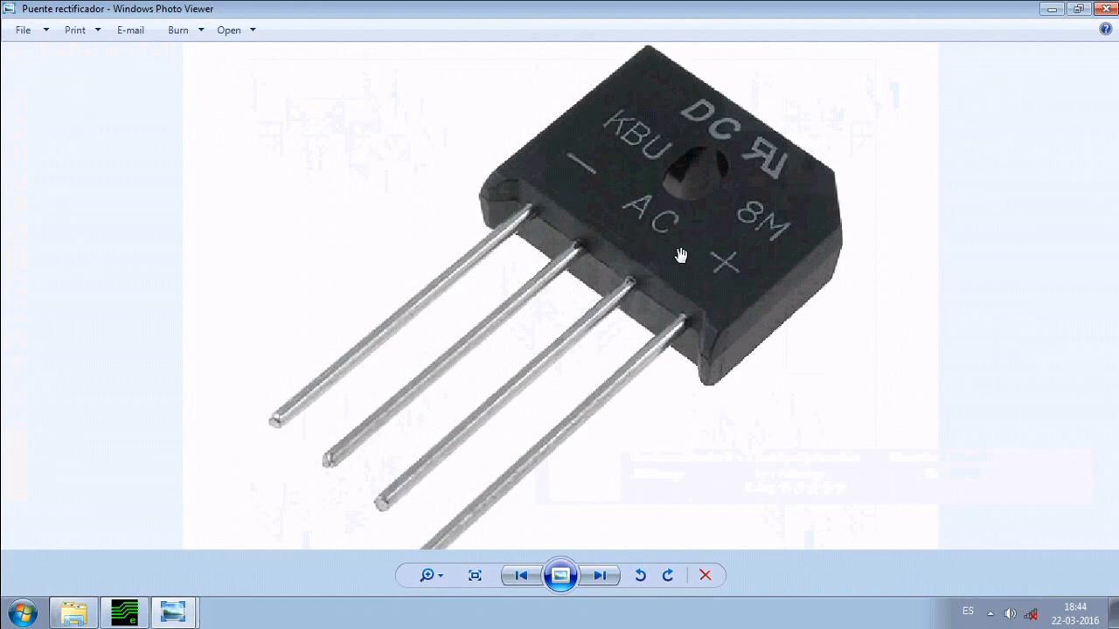
pyautogui.scroll(-2, 693, 268)
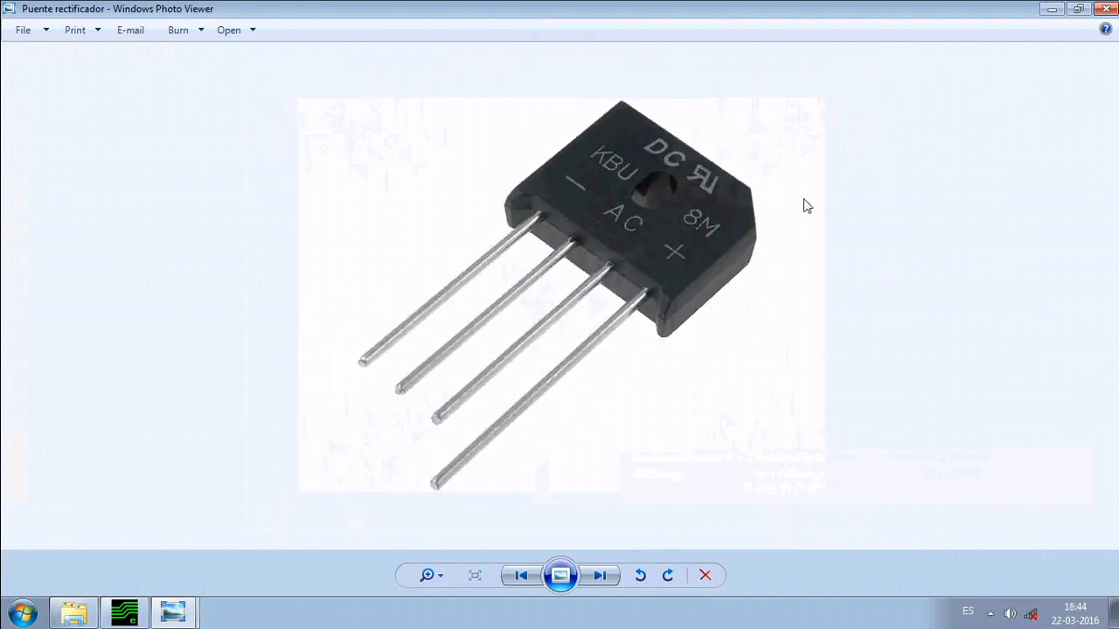
pyautogui.click(1050, 10)
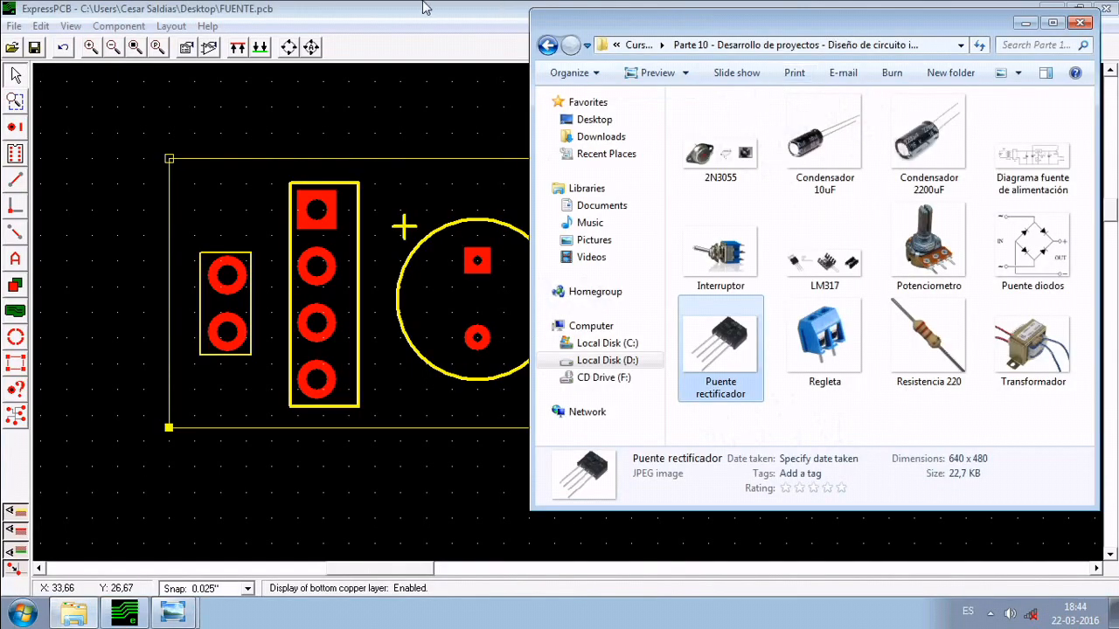
pyautogui.click(348, 265)
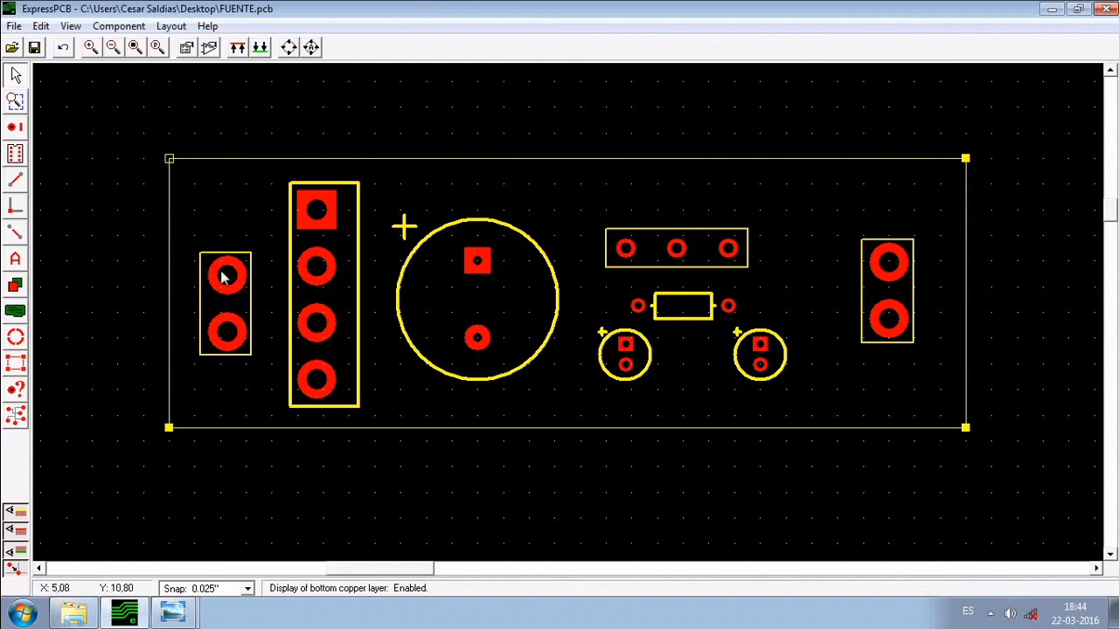
# Choose the top copper layer for placing traces and try a 1.52 mm trace beside the left terminal block.
pyautogui.click(18, 181)
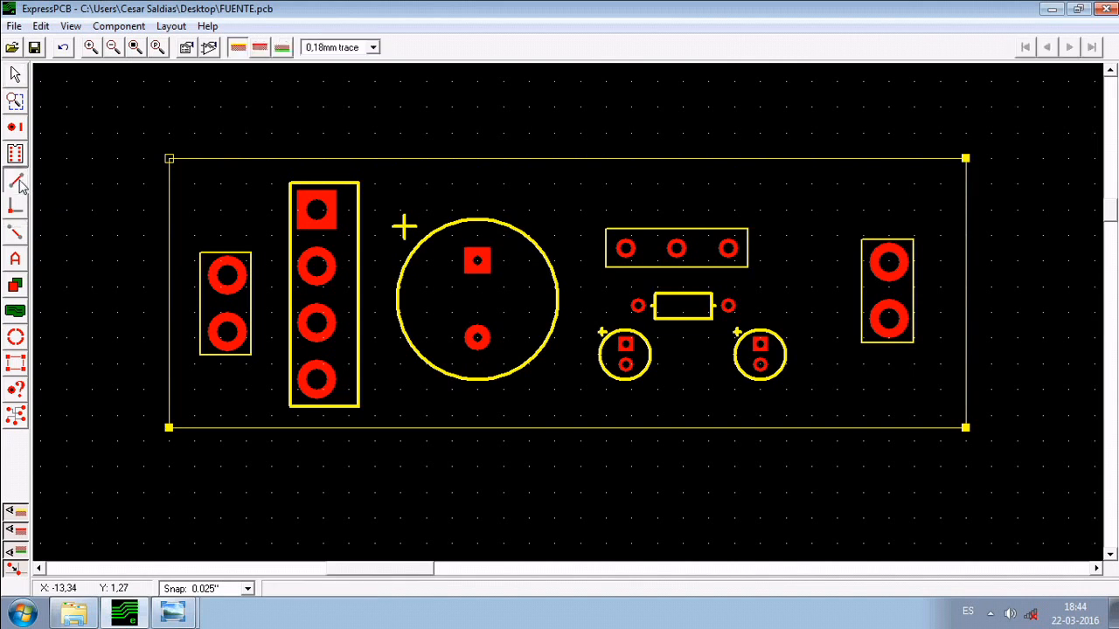
pyautogui.click(259, 51)
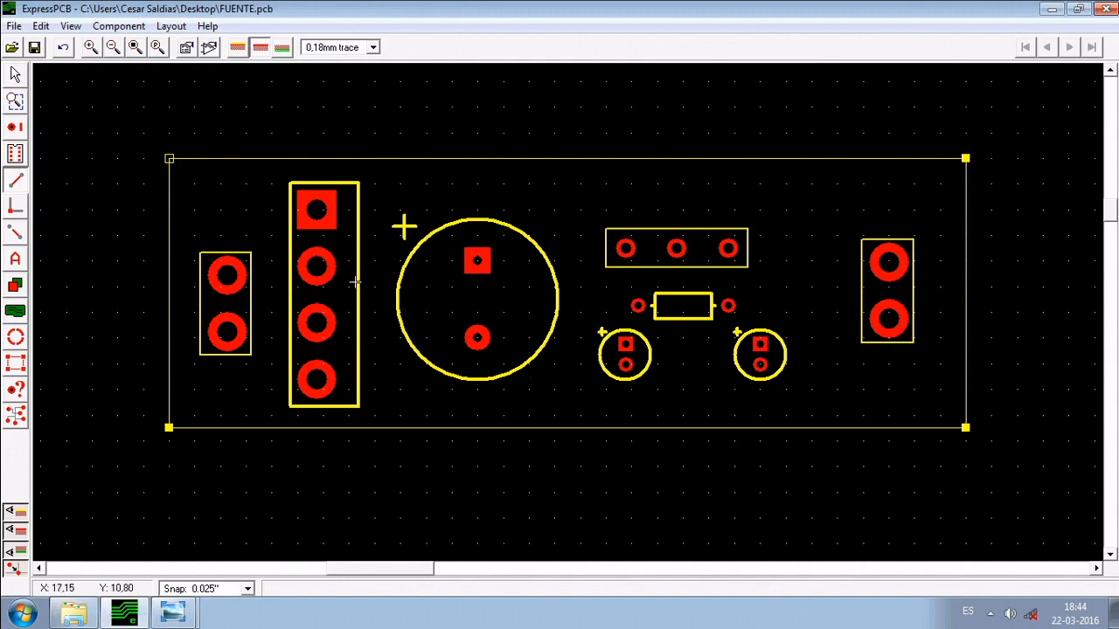
pyautogui.click(374, 48)
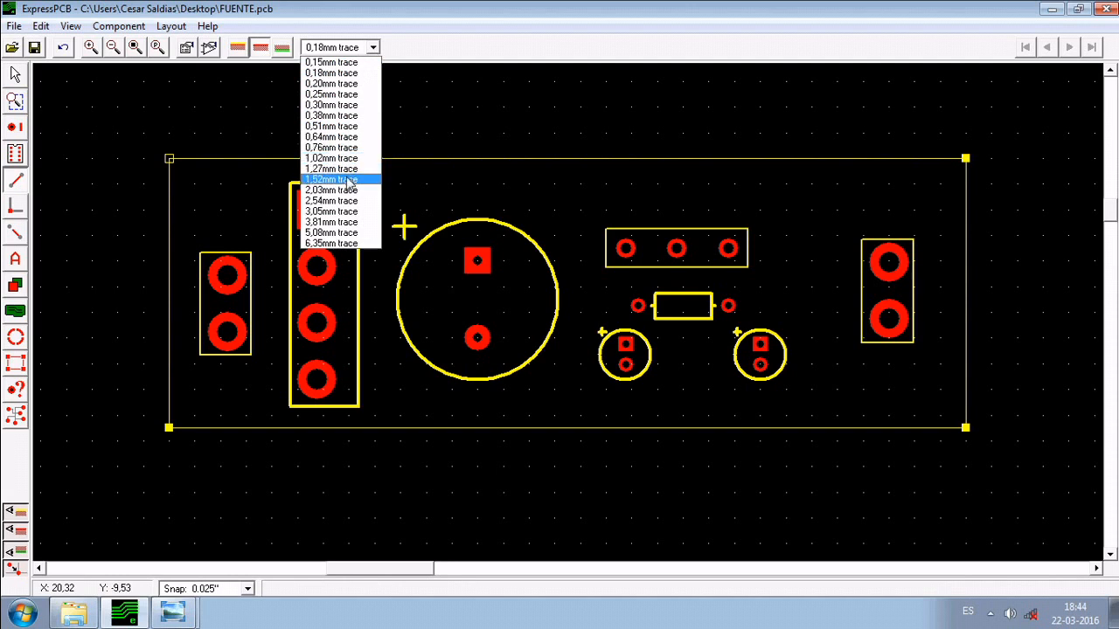
pyautogui.click(349, 182)
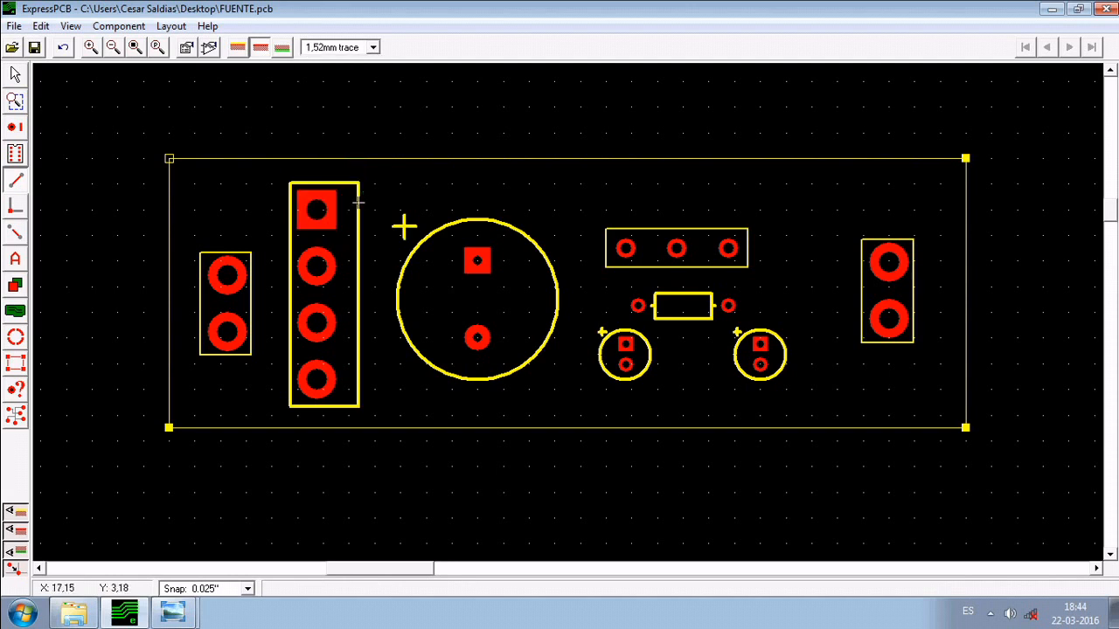
pyautogui.click(273, 269)
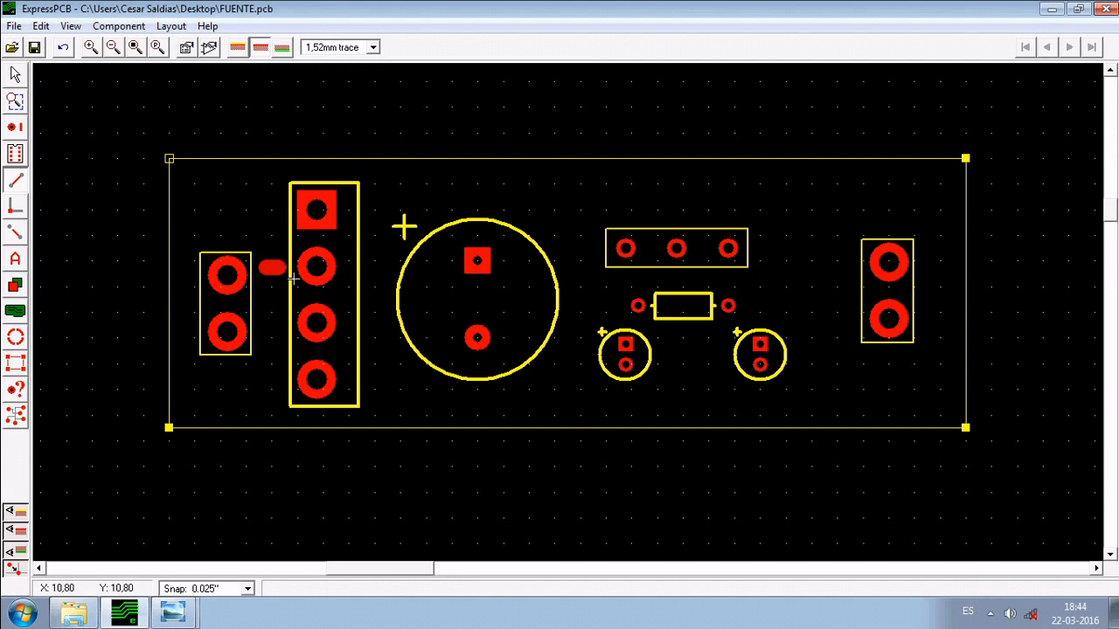
# Route a 2.03 mm top copper trace from the left terminal block's upper pad to the bridge rectifier's second pad.
pyautogui.click(348, 48)
pyautogui.click(333, 193)
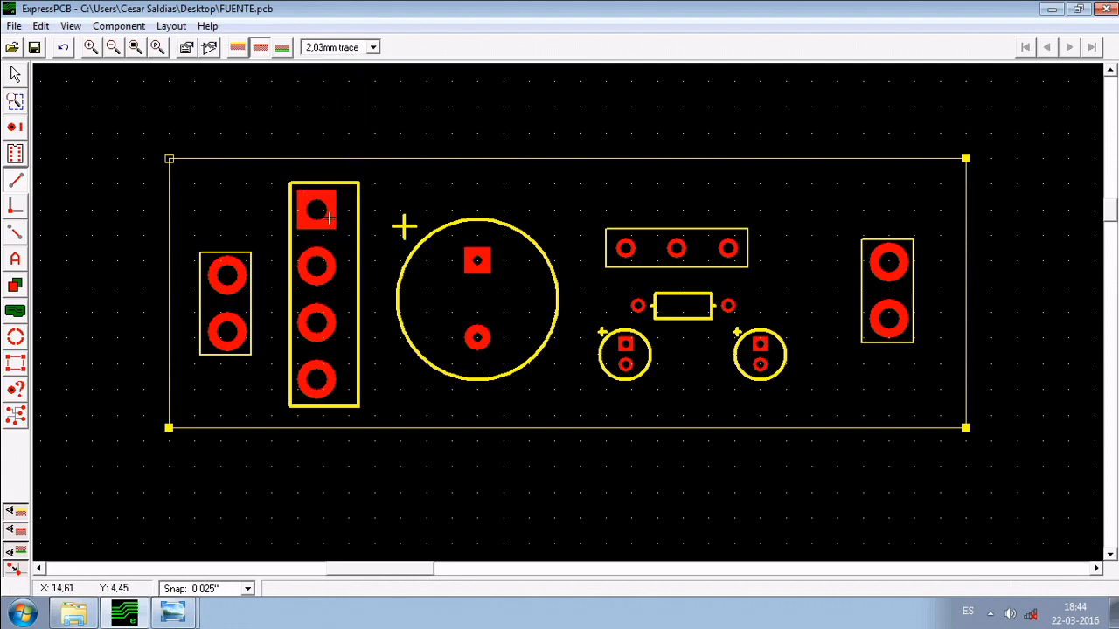
pyautogui.click(241, 283)
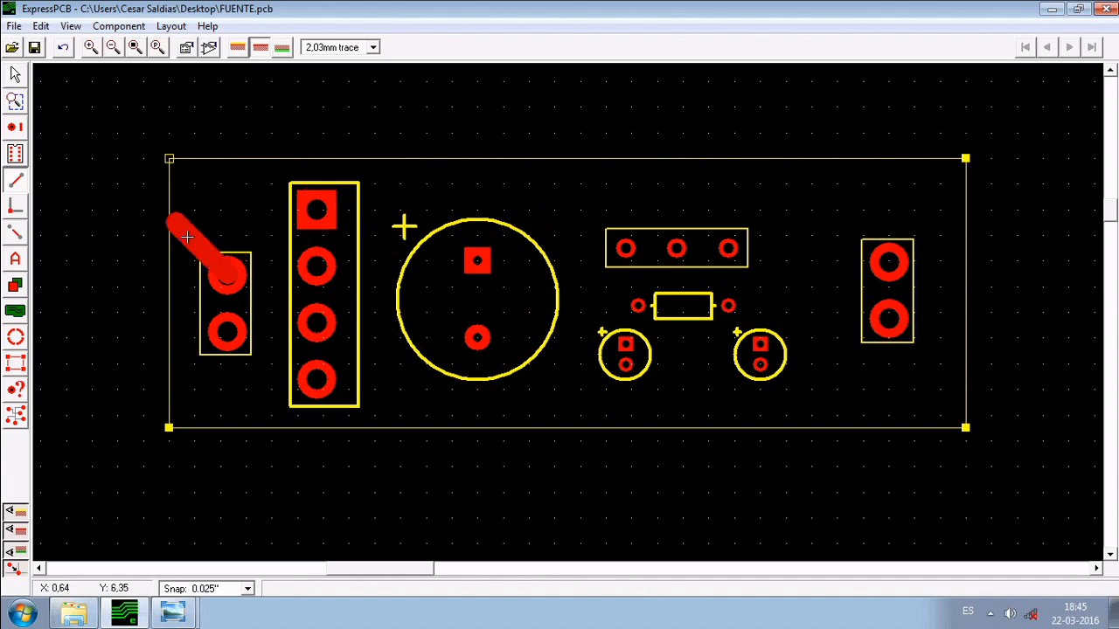
pyautogui.click(329, 278)
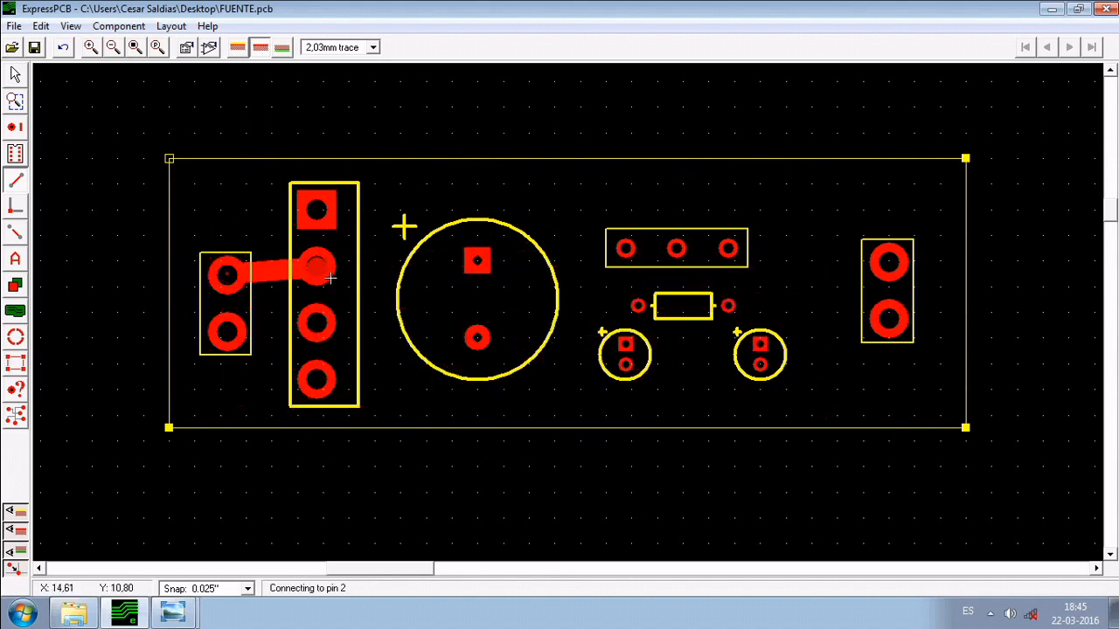
# Route a 2.03 mm top copper trace from the left terminal block's lower pad to the bridge rectifier's third pad.
pyautogui.click(229, 332)
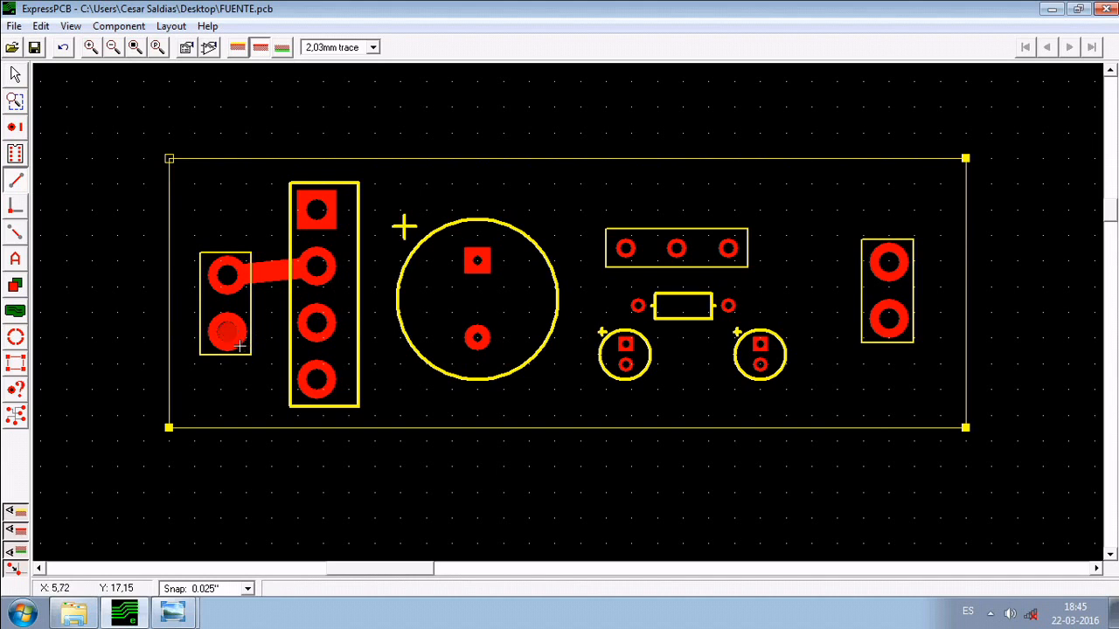
pyautogui.click(331, 332)
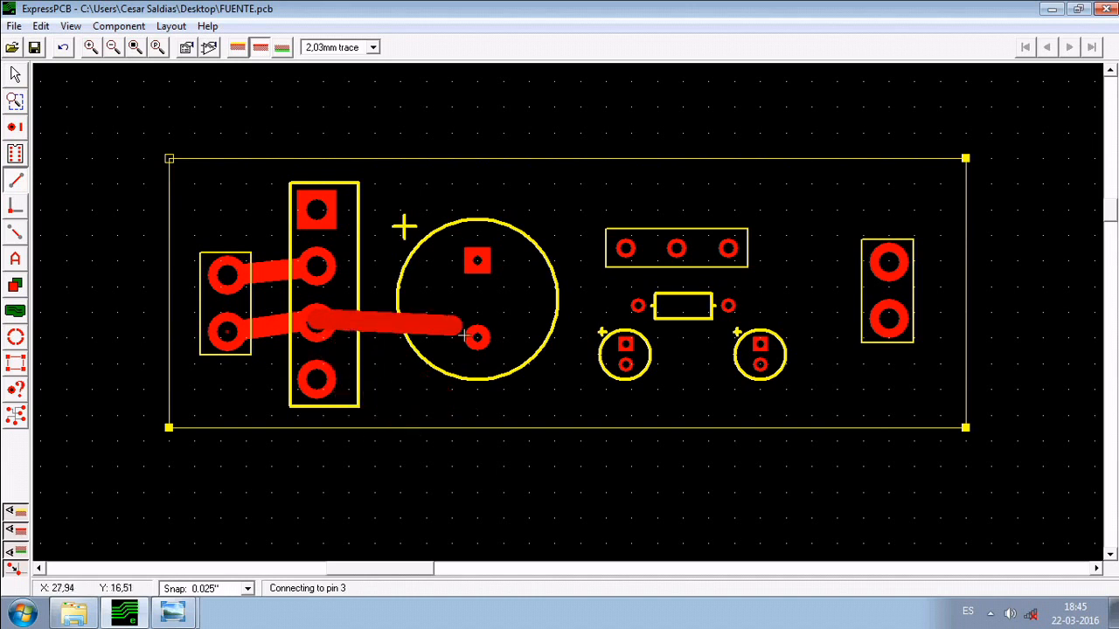
pyautogui.press('Escape')
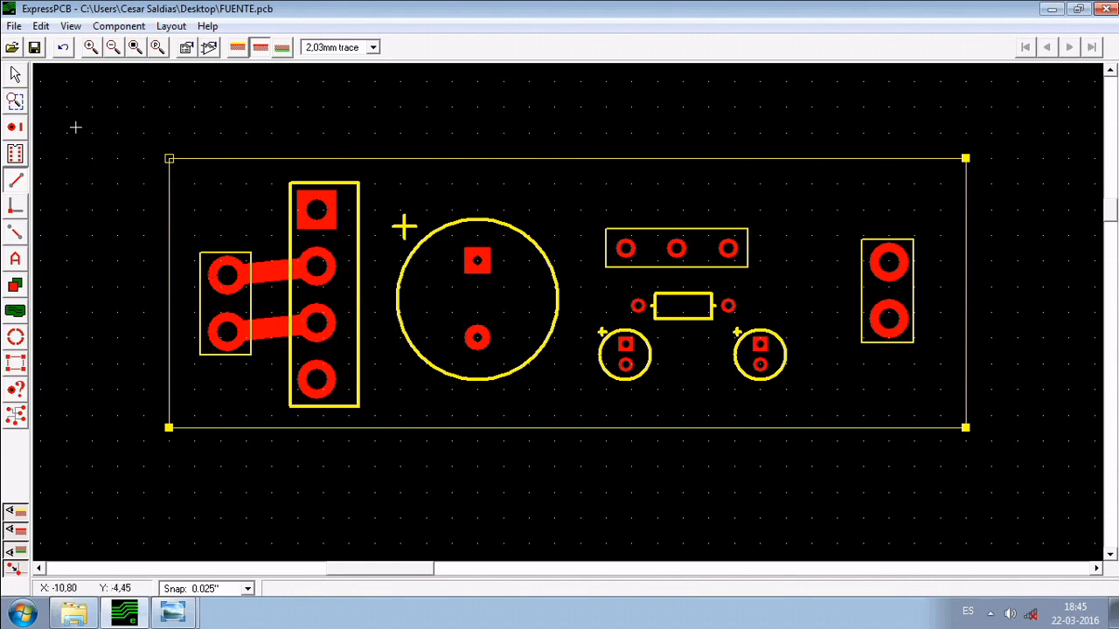
# Nudge the left terminal block and its trace ends upward until both traces run horizontally to the bridge rectifier.
pyautogui.click(14, 76)
pyautogui.moveTo(186, 231); pyautogui.dragTo(264, 380)
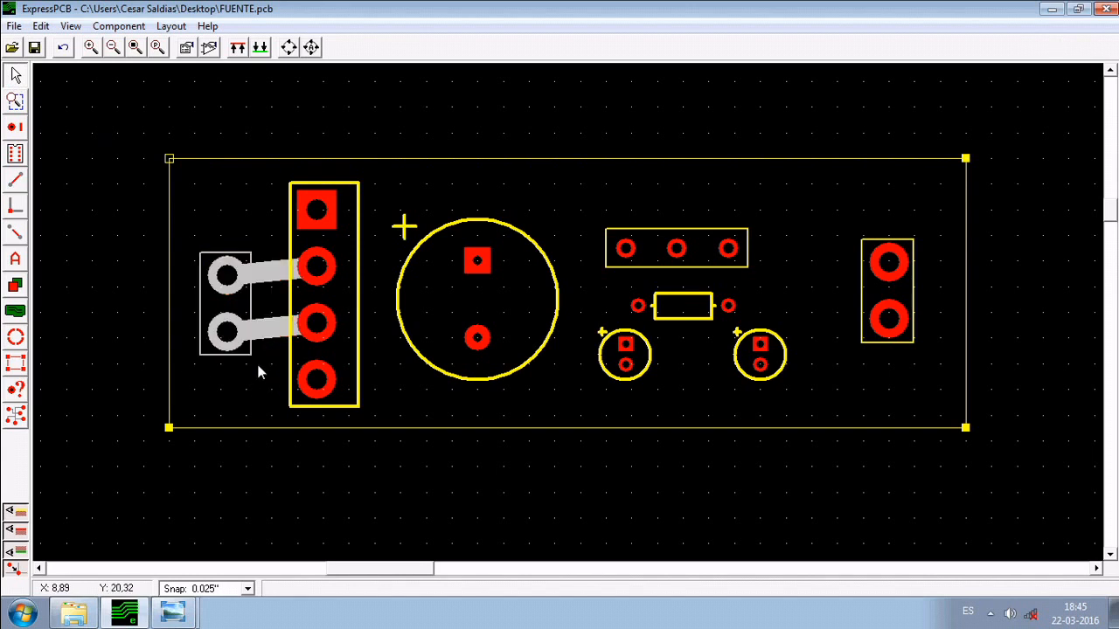
pyautogui.press('Up')
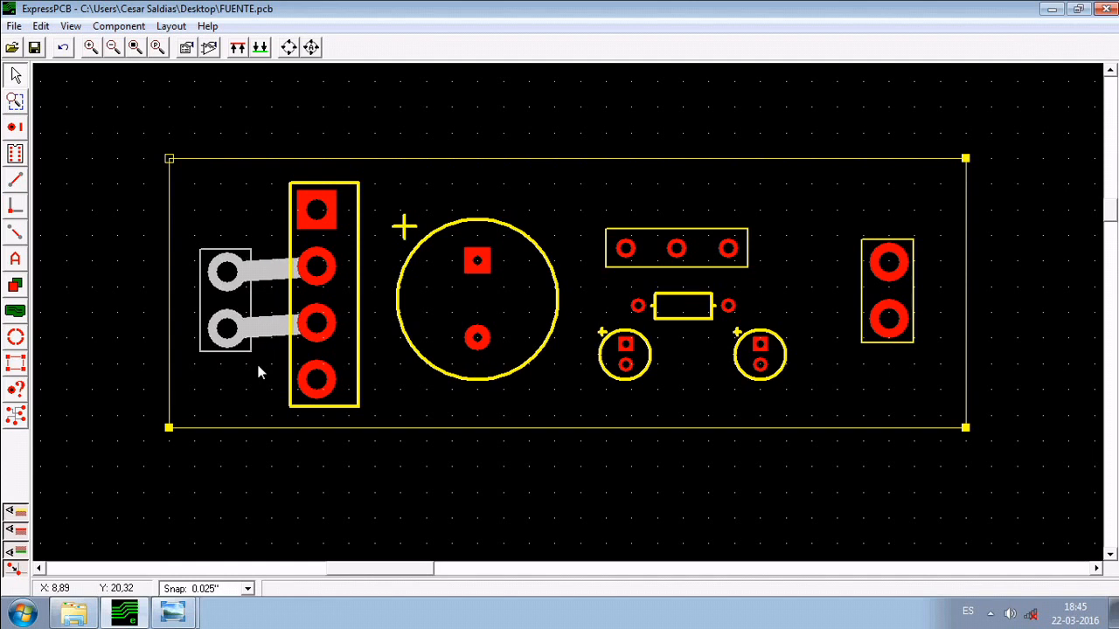
pyautogui.press('Up')
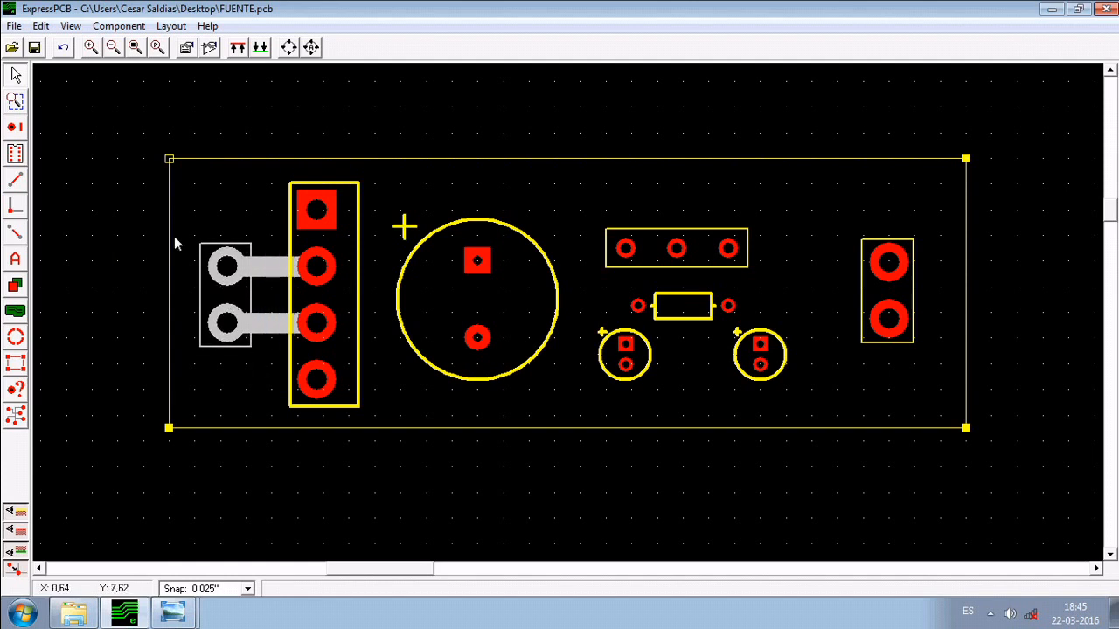
pyautogui.click(181, 144)
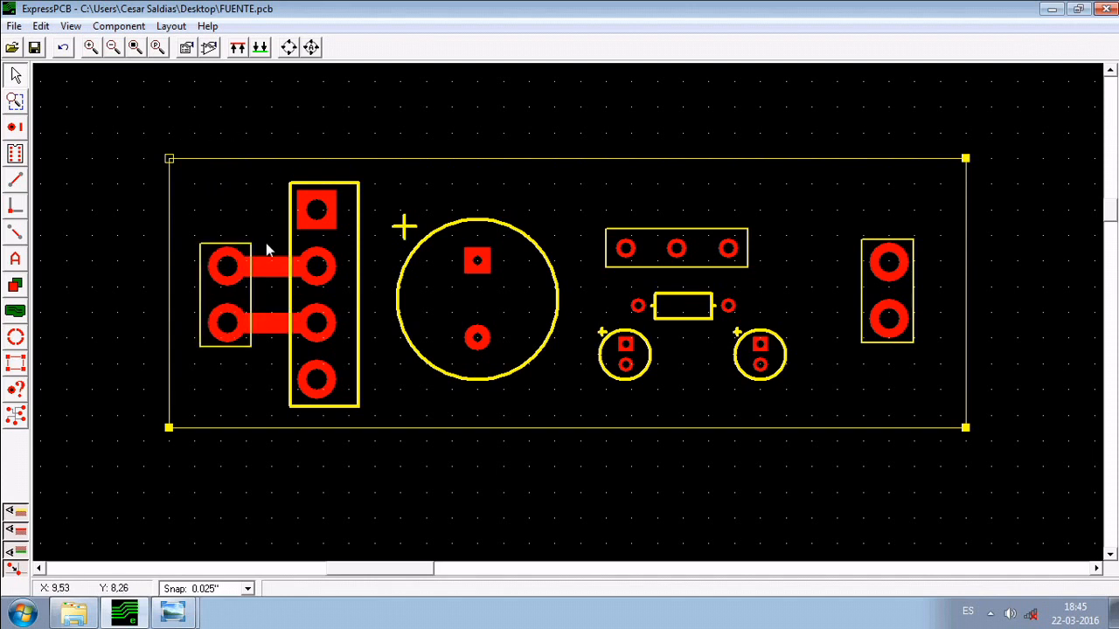
# Route a right-angled 2.03 mm trace from the bridge rectifier's square top pad to the large capacitor's positive pad.
pyautogui.moveTo(253, 137); pyautogui.dragTo(380, 229)
pyautogui.click(317, 203)
pyautogui.click(15, 180)
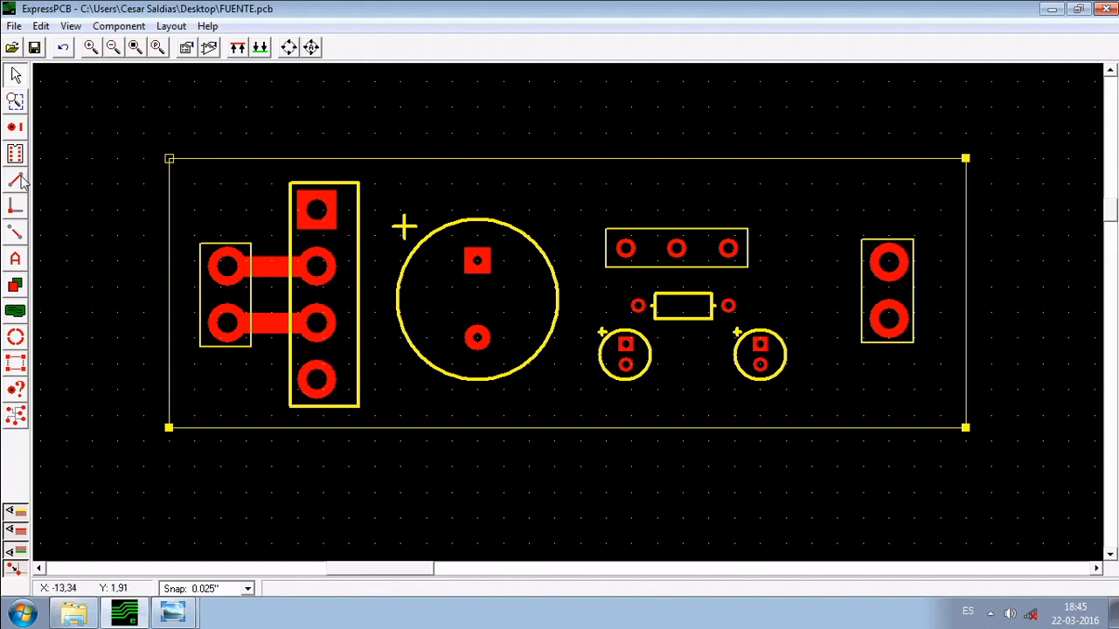
pyautogui.click(330, 222)
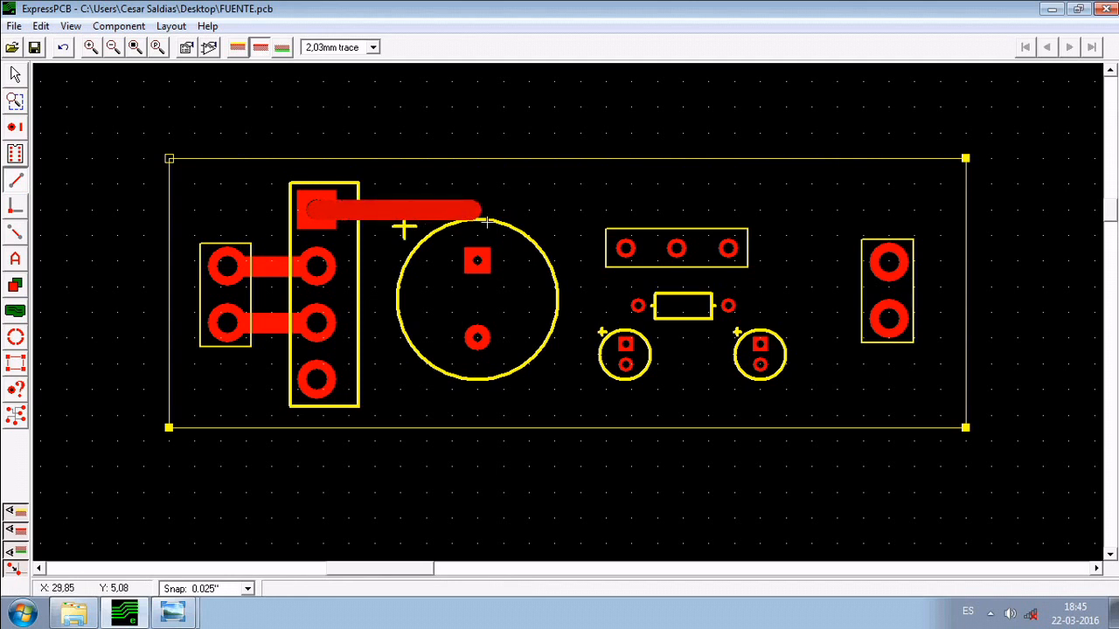
pyautogui.click(487, 211)
pyautogui.click(485, 264)
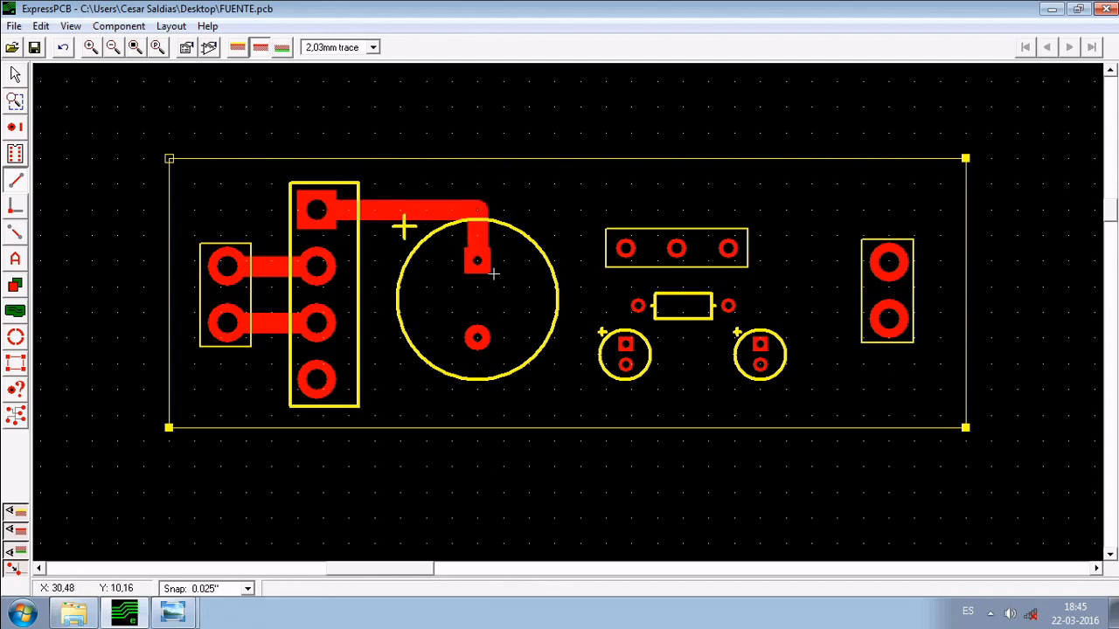
# Route a 2.03 mm trace from the bridge rectifier's bottom pad, with one corner, up to the large capacitor's round pad.
pyautogui.click(318, 380)
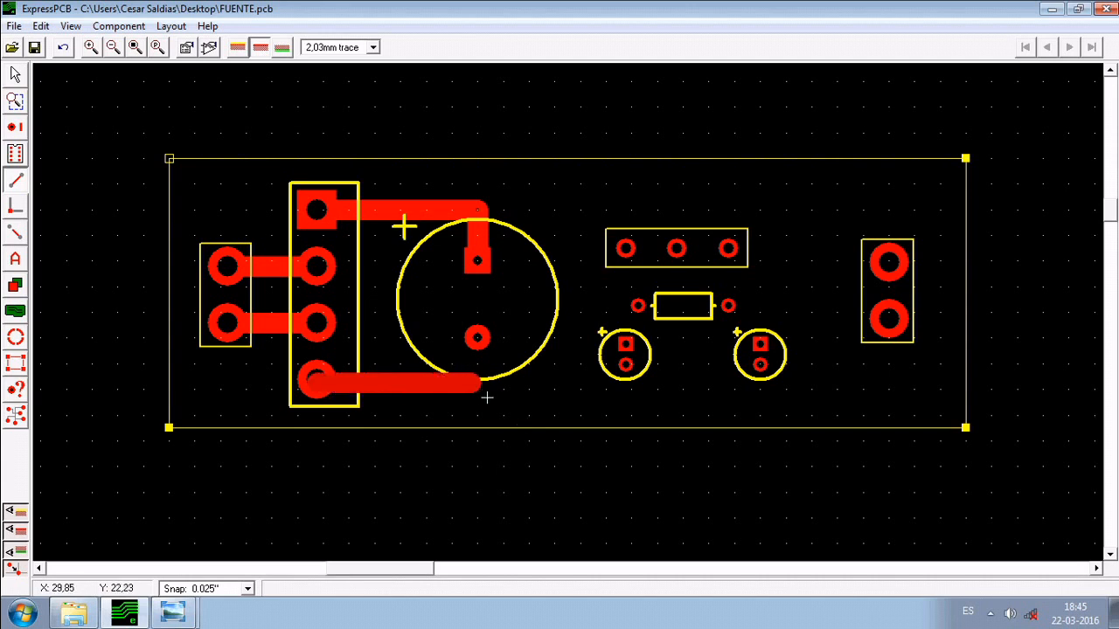
pyautogui.click(486, 393)
pyautogui.click(492, 349)
pyautogui.click(492, 349)
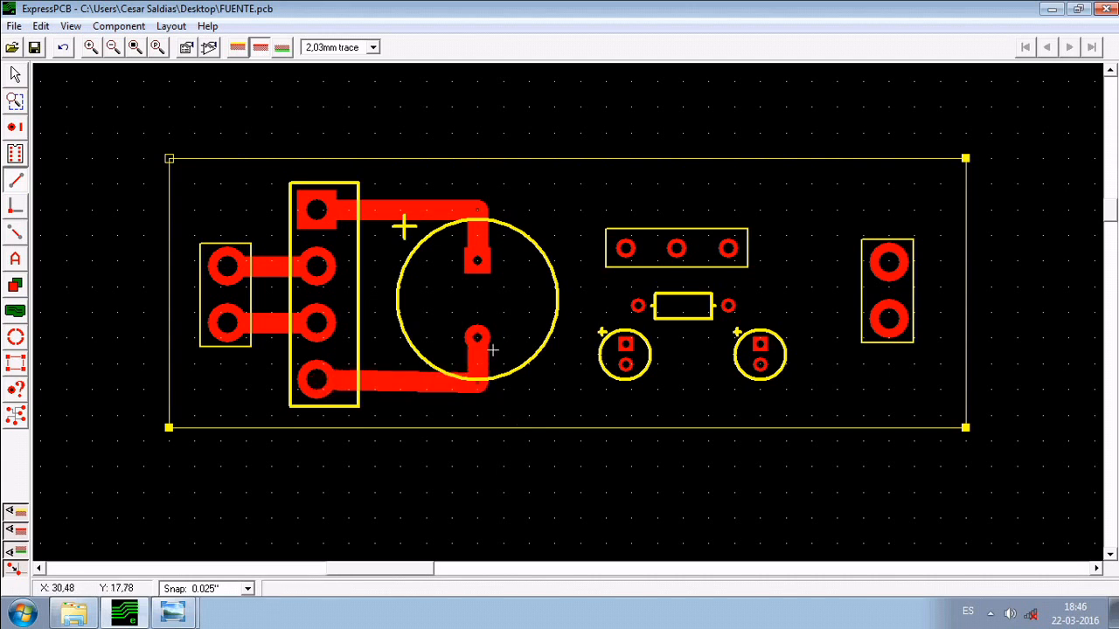
# Nudge the corner of the large capacitor's negative trace upward until the segment from the bridge rectifier runs horizontally.
pyautogui.scroll(1, 473, 418)
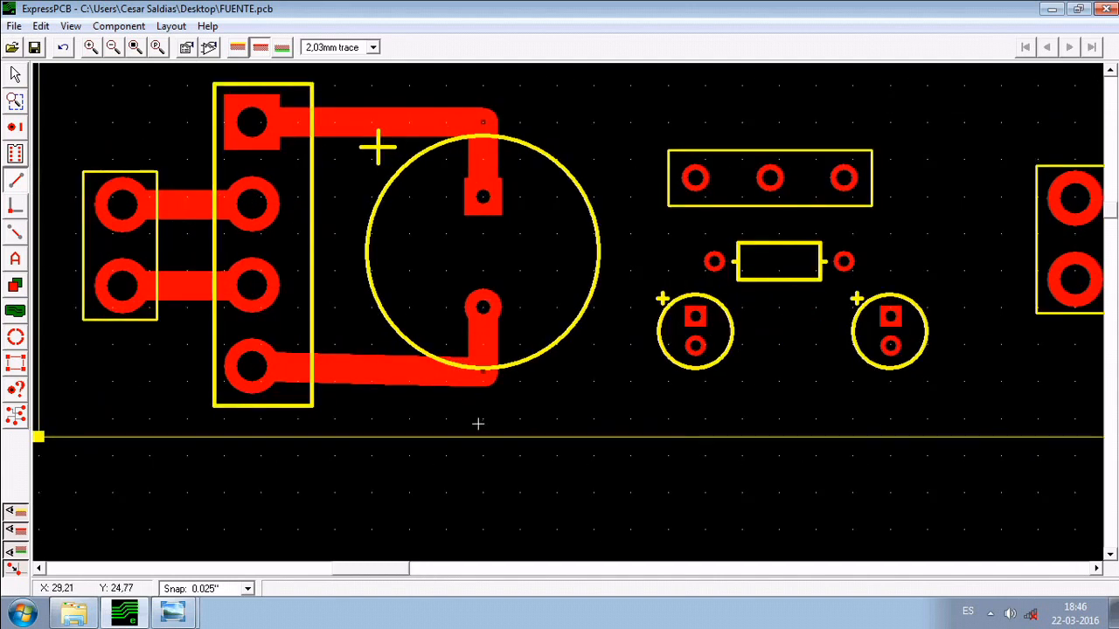
pyautogui.scroll(1, 469, 422)
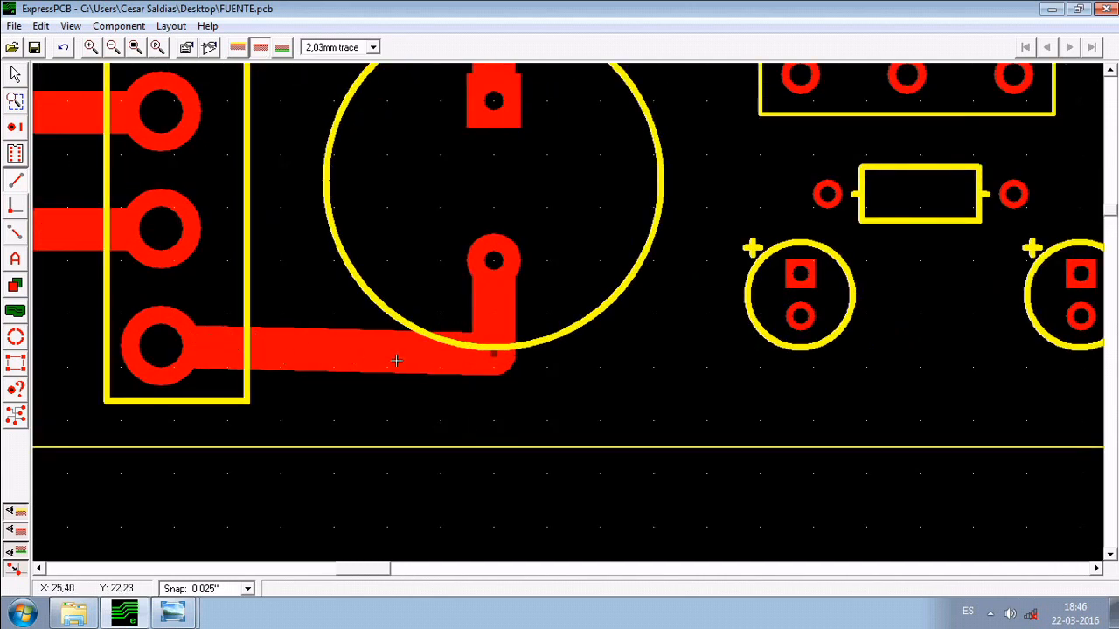
pyautogui.click(14, 75)
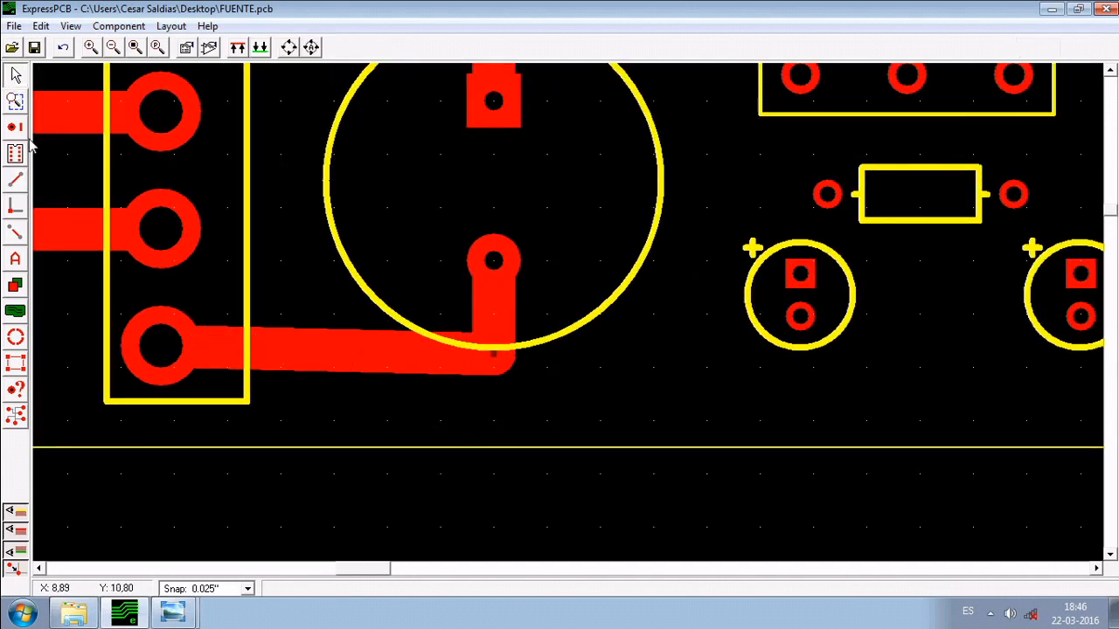
pyautogui.click(494, 356)
pyautogui.press('Up')
pyautogui.press('Up')
pyautogui.press('Up')
pyautogui.press('Up')
pyautogui.click(547, 181)
pyautogui.moveTo(547, 182)
pyautogui.mouseDown(button='middle')
pyautogui.moveTo(584, 376)
pyautogui.moveTo(547, 313)
pyautogui.mouseUp(button='middle')
pyautogui.scroll(-1, 547, 313)
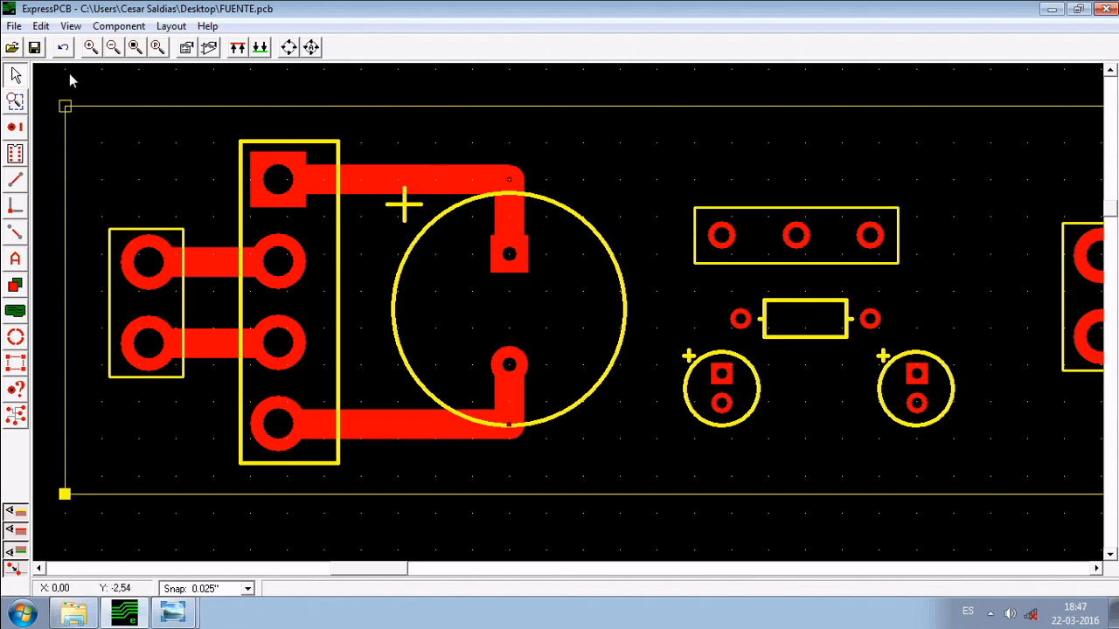
# Close the image "Puente rectificador" and examine the LM317's connections in the image "Diagrama fuente de alimentación".
pyautogui.moveTo(607, 312); pyautogui.dragTo(416, 262, button='middle')
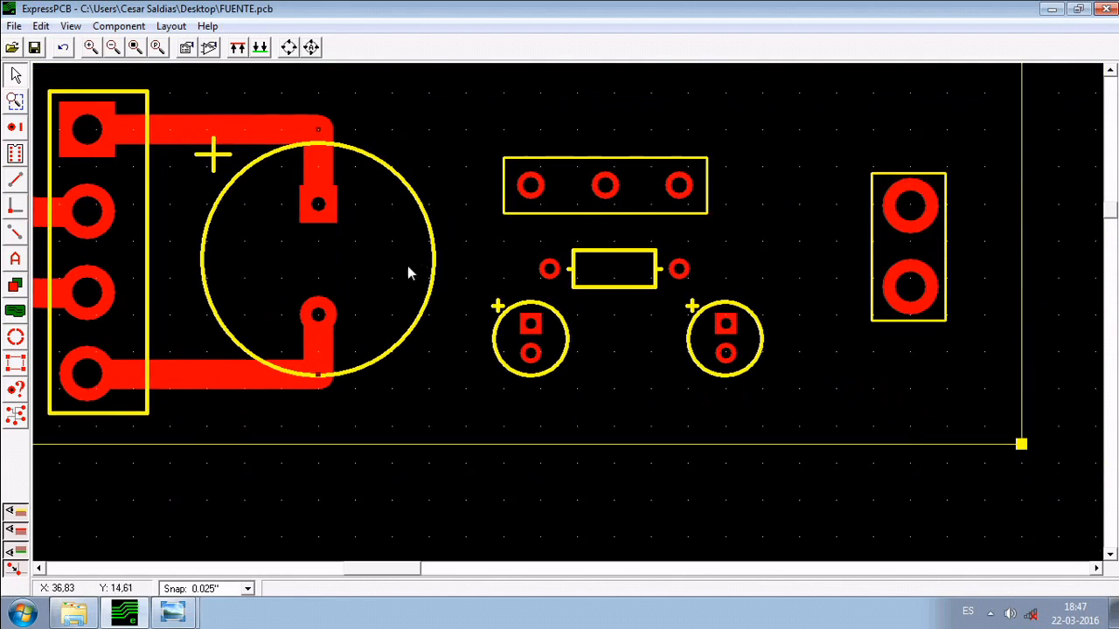
pyautogui.click(181, 617)
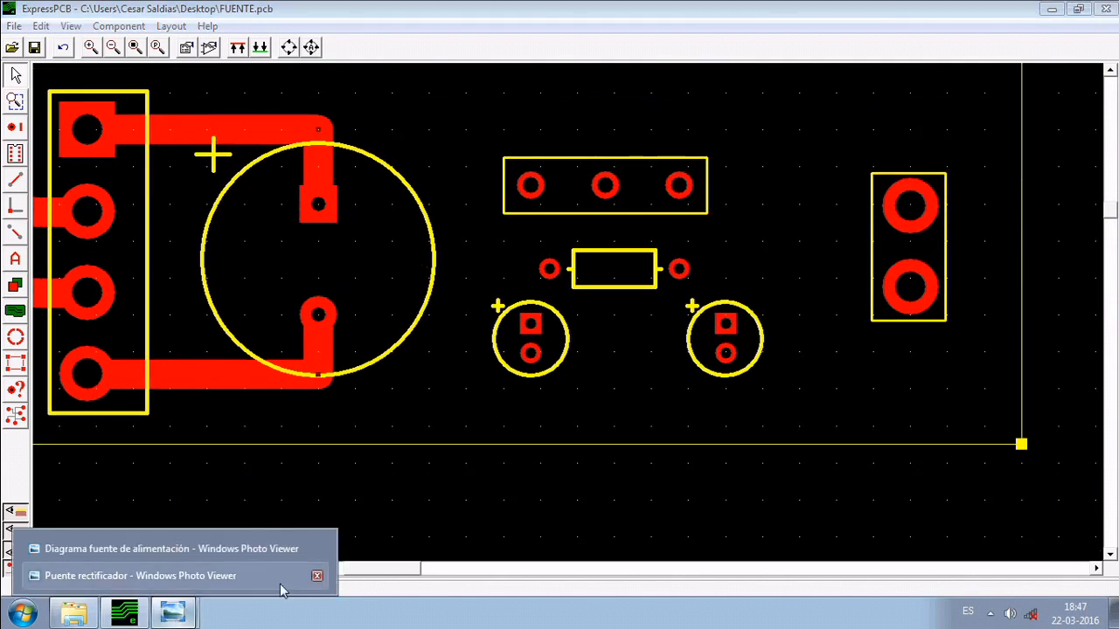
pyautogui.click(317, 577)
pyautogui.click(225, 578)
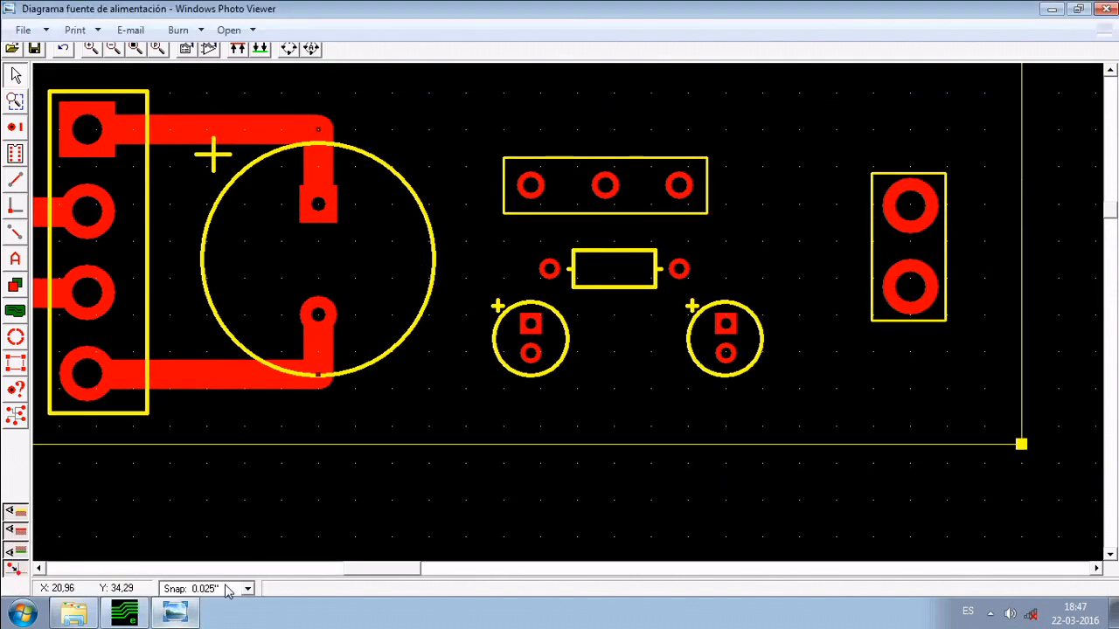
pyautogui.moveTo(542, 352); pyautogui.dragTo(399, 233)
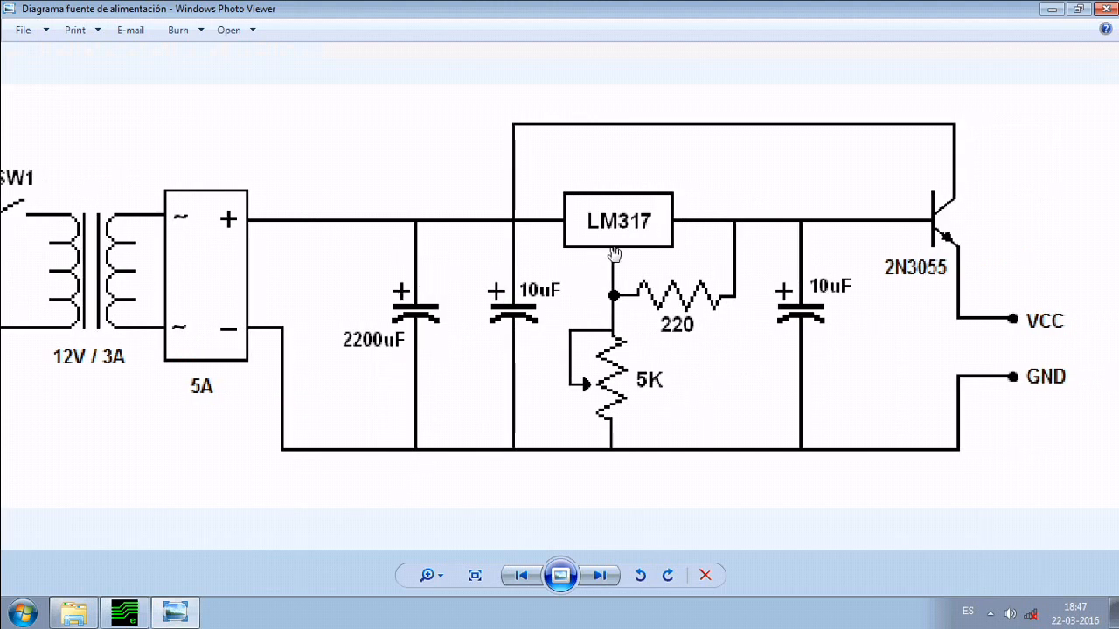
pyautogui.click(1051, 9)
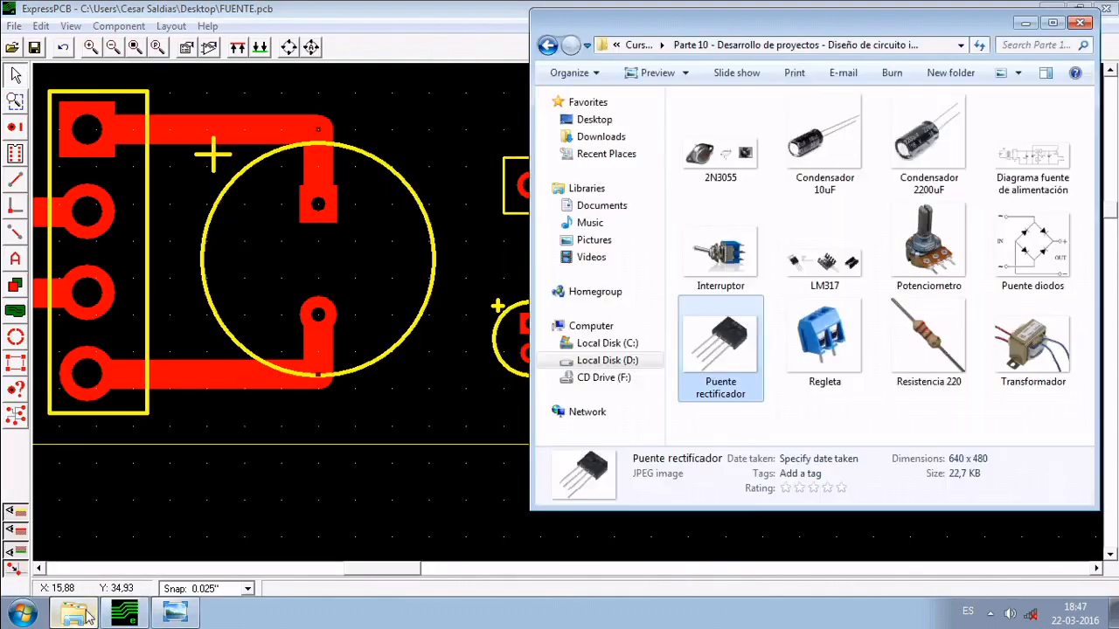
# Open the image "LM317" to examine the regulator's pin assignment, and return to the board layout in ExpressPCB.
pyautogui.doubleClick(825, 258)
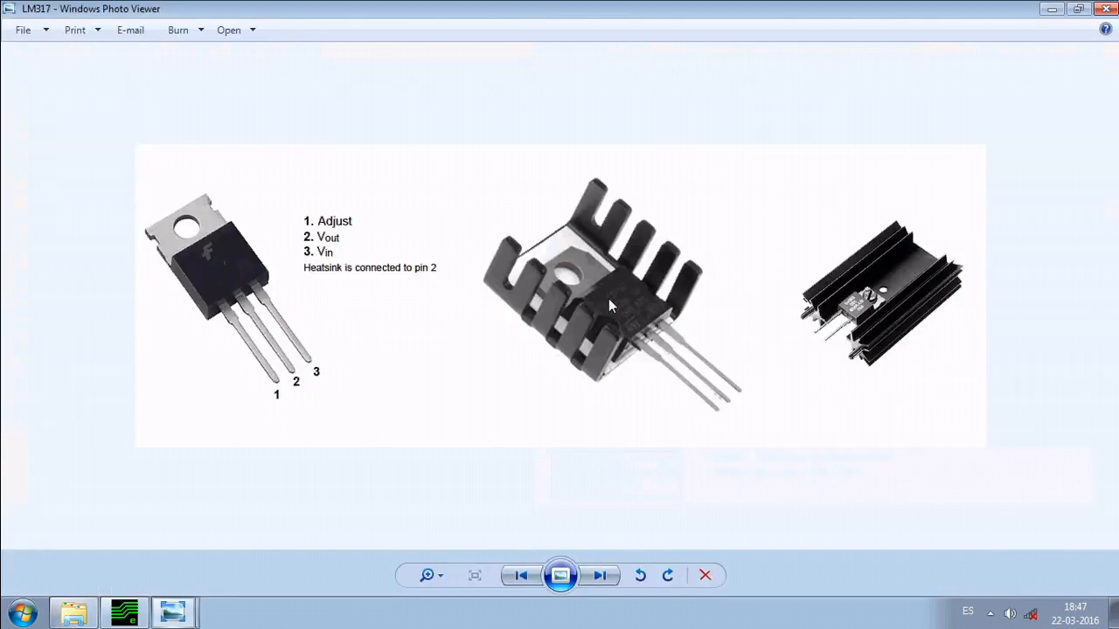
pyautogui.scroll(1, 317, 278)
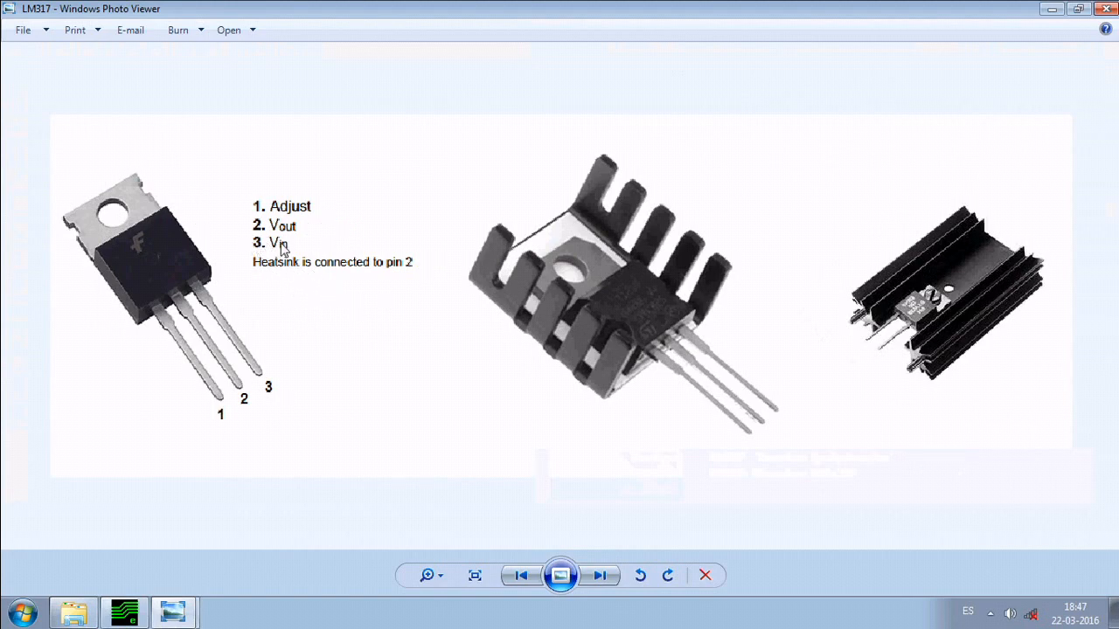
pyautogui.click(1105, 8)
pyautogui.click(426, 8)
# Move the resistor and the two small capacitors together slightly down and to the right, away from the LM317.
pyautogui.moveTo(543, 140); pyautogui.dragTo(462, 264, button='middle')
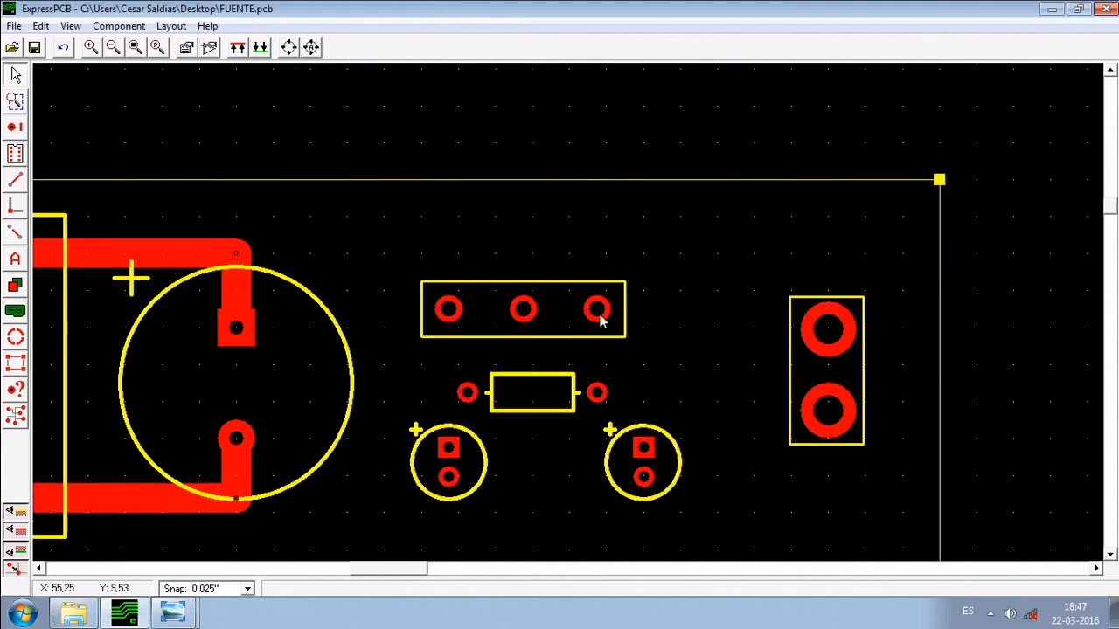
pyautogui.moveTo(416, 367); pyautogui.dragTo(678, 487)
pyautogui.moveTo(643, 445); pyautogui.dragTo(653, 473)
# Nudge the three-pin LM317 footprint left toward the large capacitor and slightly upward.
pyautogui.moveTo(397, 258); pyautogui.dragTo(586, 341)
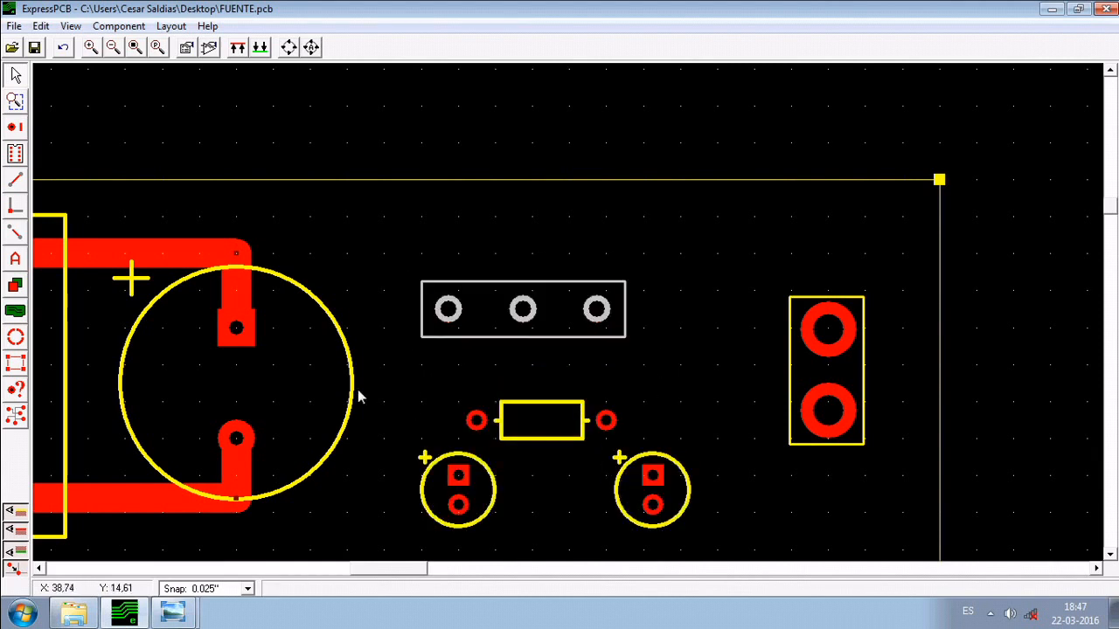
pyautogui.press('Left')
pyautogui.press('Left')
pyautogui.press('Left')
pyautogui.press('Left')
pyautogui.press('Left')
pyautogui.press('Left')
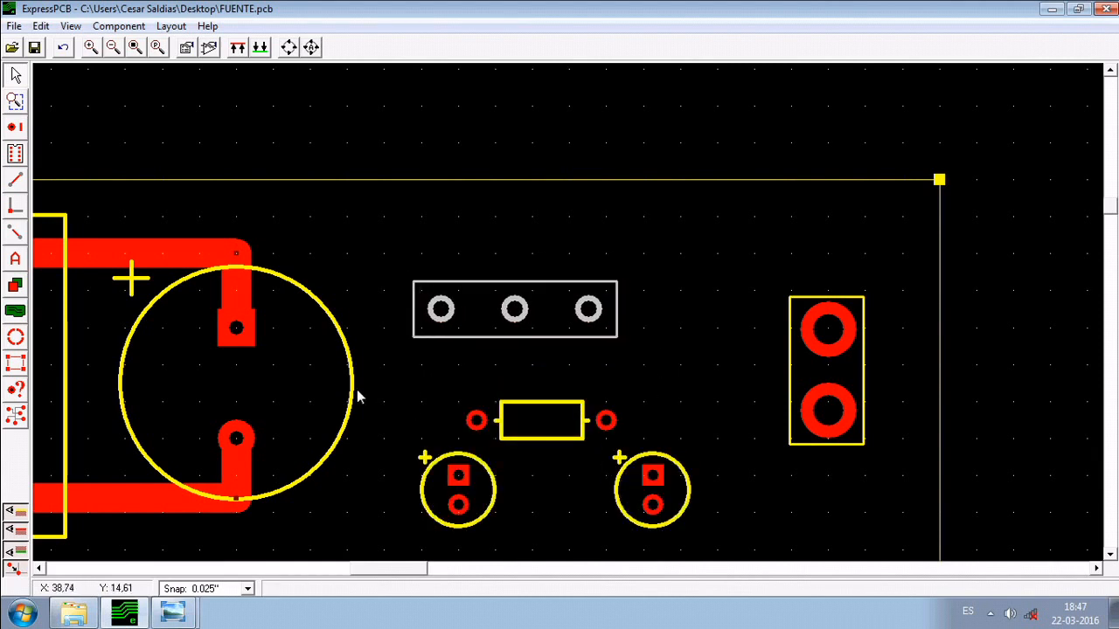
pyautogui.press('Left')
pyautogui.press('Left')
pyautogui.press('Left')
pyautogui.press('Up')
pyautogui.press('Up')
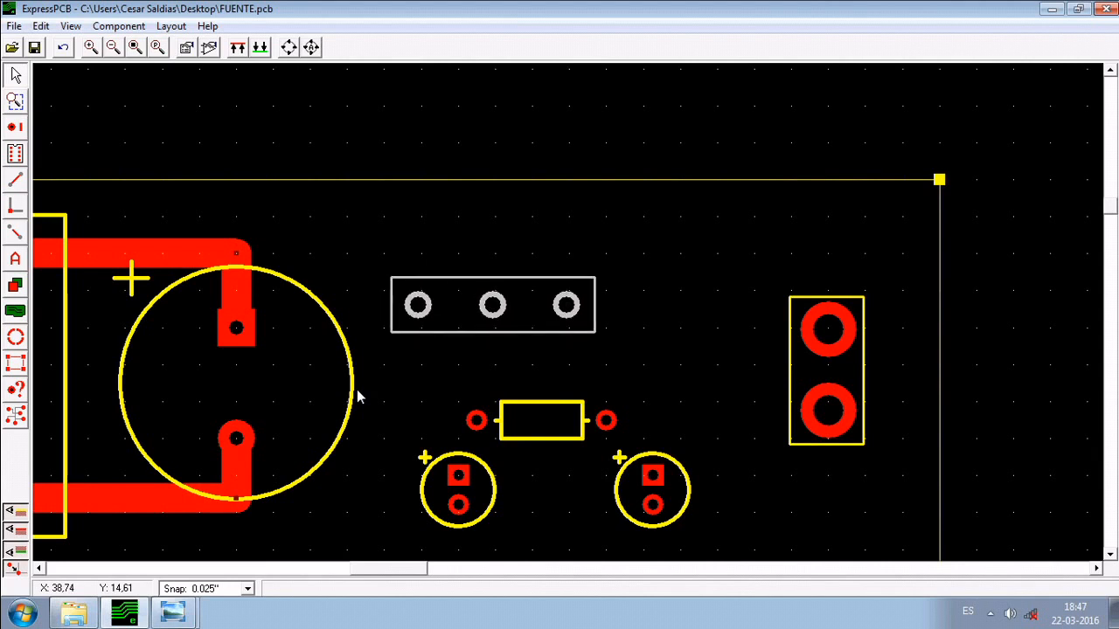
pyautogui.click(506, 148)
# Route a 2.03 mm trace from the positive trace above the large capacitor to the LM317's right pad, aligning its corner above the pad.
pyautogui.click(14, 180)
pyautogui.click(237, 262)
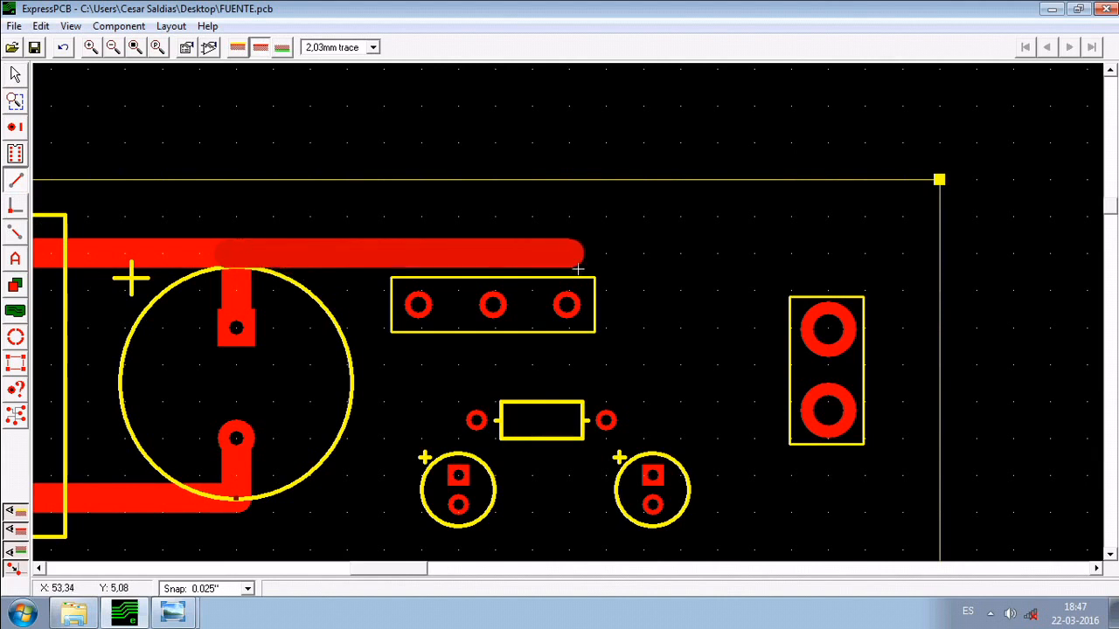
pyautogui.click(570, 255)
pyautogui.click(578, 322)
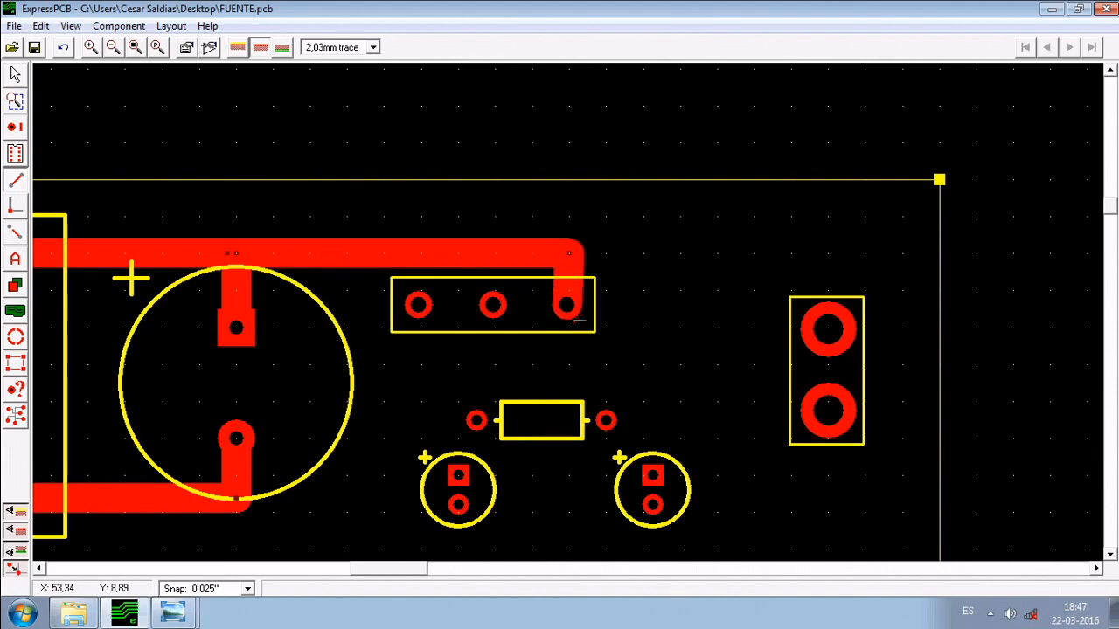
pyautogui.click(16, 77)
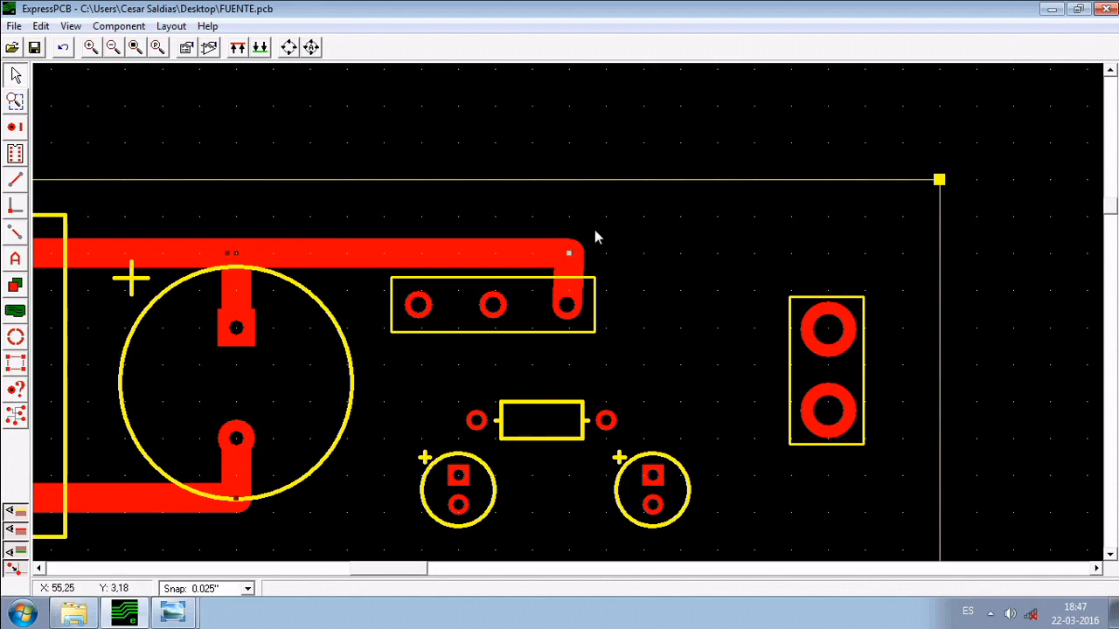
pyautogui.click(680, 278)
# Examine the circuit connections in "Diagrama fuente de alimentación" again, and recheck the regulator's pins in the image "LM317".
pyautogui.moveTo(685, 317); pyautogui.dragTo(654, 216, button='middle')
pyautogui.click(172, 614)
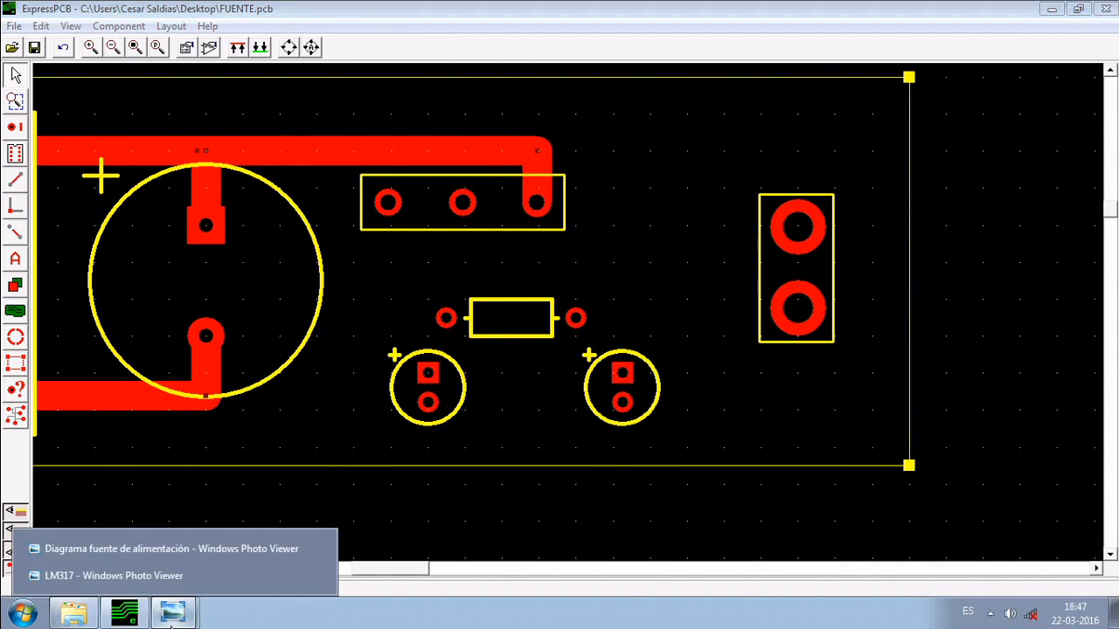
pyautogui.click(250, 551)
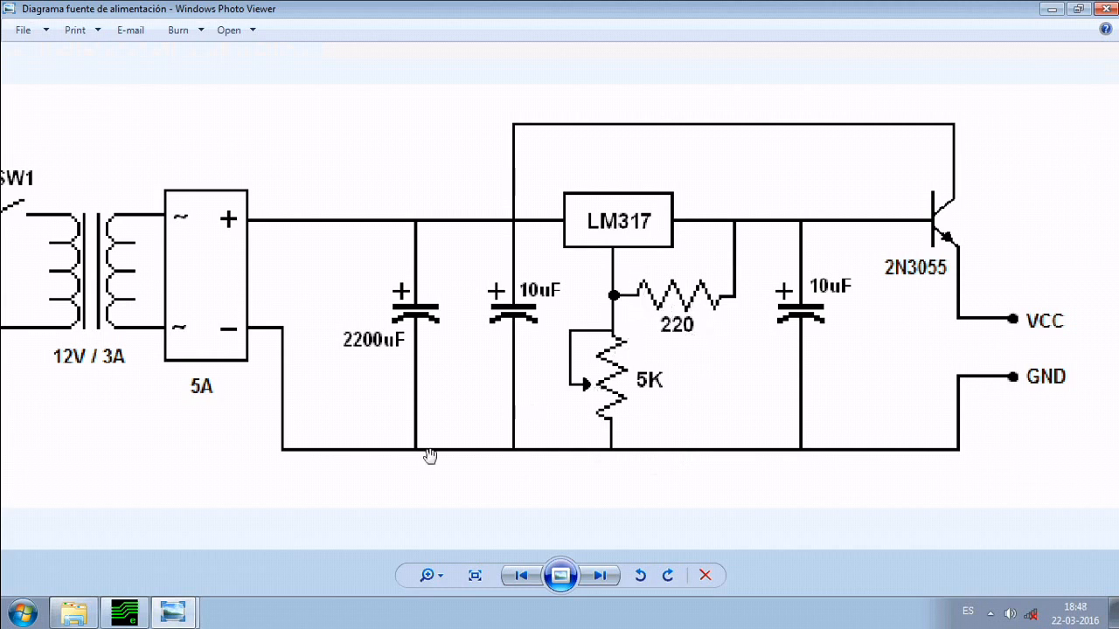
pyautogui.click(127, 617)
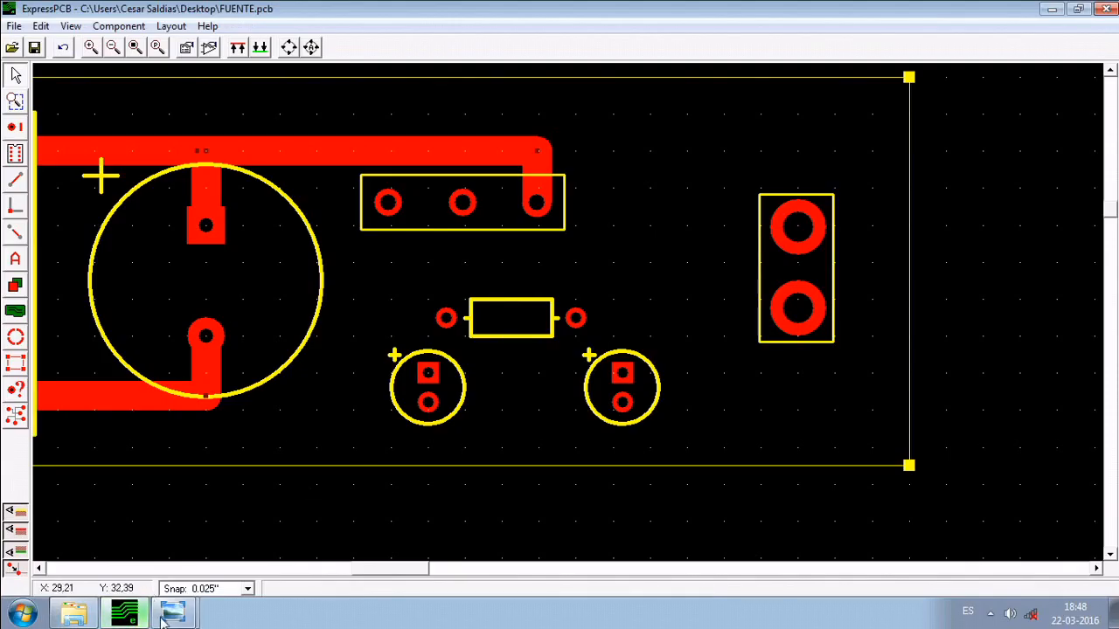
pyautogui.moveTo(166, 617)
pyautogui.click(159, 580)
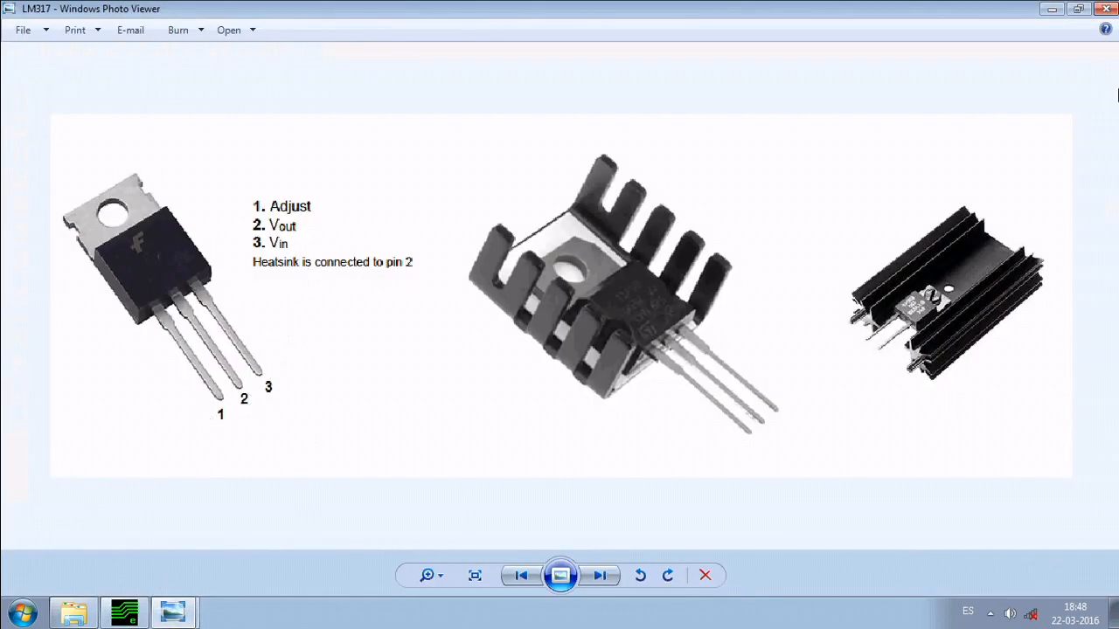
# Switch to ExpressPCB, move the two small capacitors closer to the board's lower edge and place the resistor just under the three-pin regulator.
pyautogui.hotkey('alt', 'Tab')
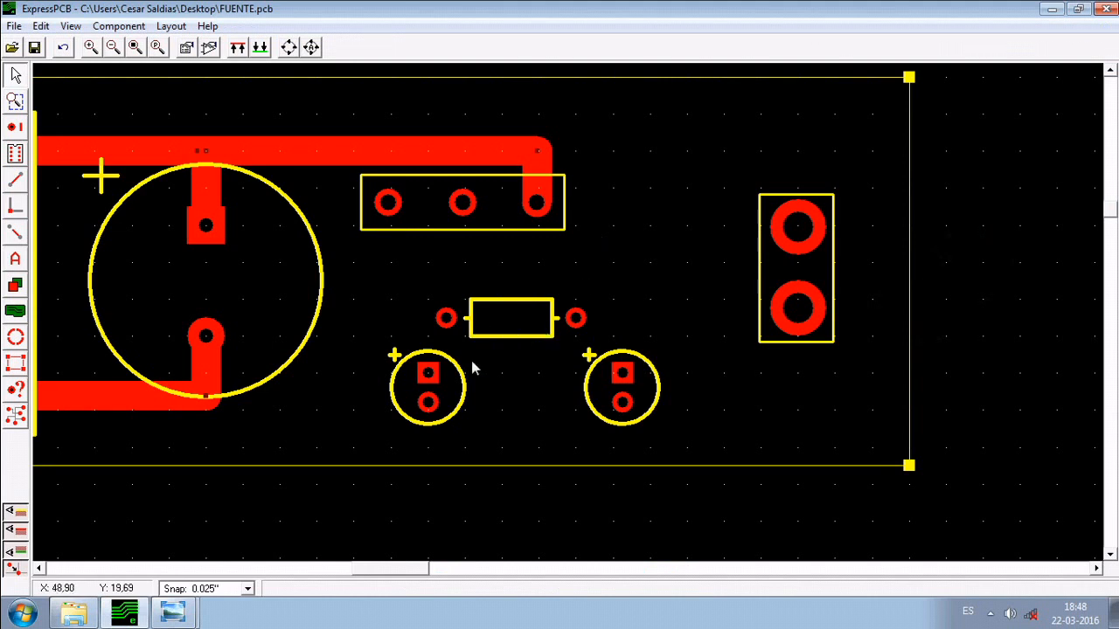
pyautogui.moveTo(435, 370); pyautogui.dragTo(388, 388)
pyautogui.moveTo(621, 372); pyautogui.dragTo(622, 401)
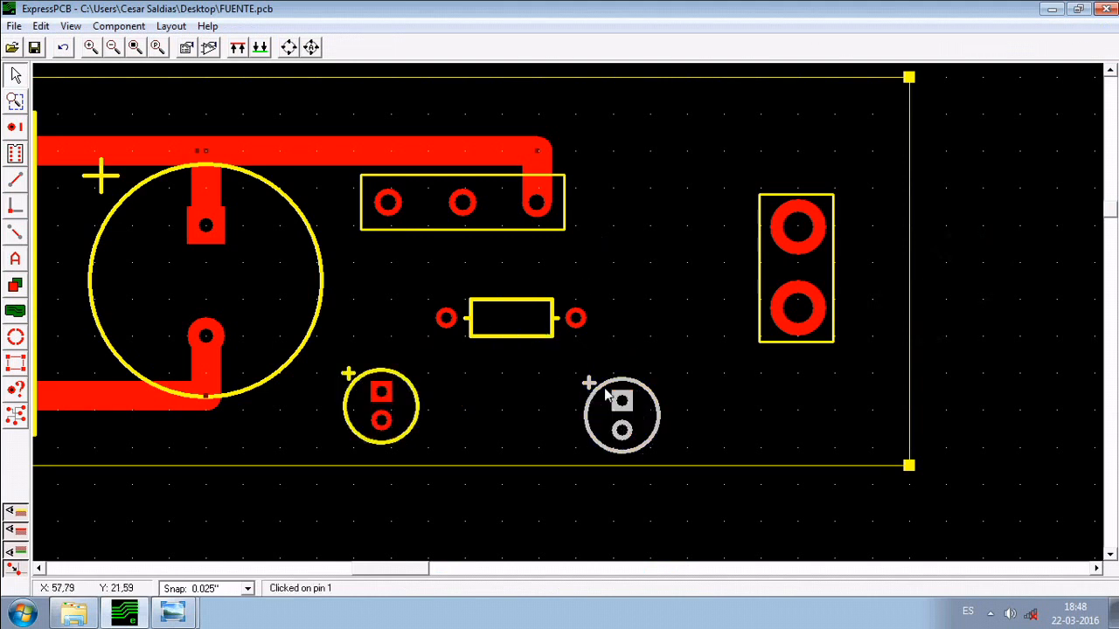
pyautogui.moveTo(507, 308); pyautogui.dragTo(461, 270)
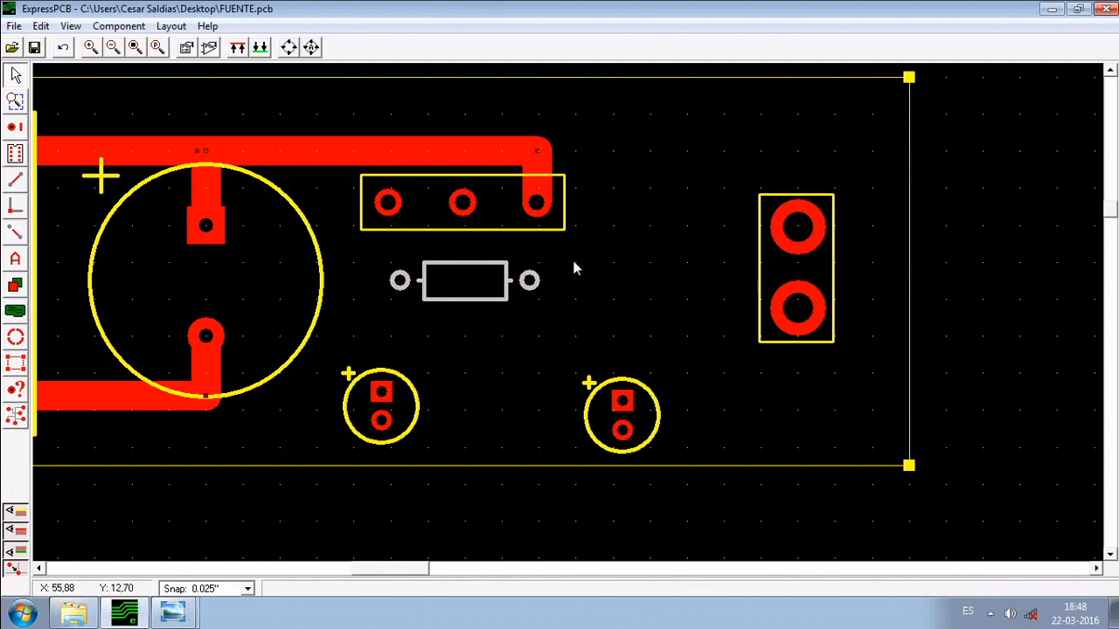
pyautogui.click(574, 268)
# Draw a vertical 2,03mm trace from the regulator's leftmost pin down past the resistor's left pad and straighten its lower end.
pyautogui.click(15, 180)
pyautogui.click(397, 214)
pyautogui.rightClick(407, 255)
pyautogui.click(400, 216)
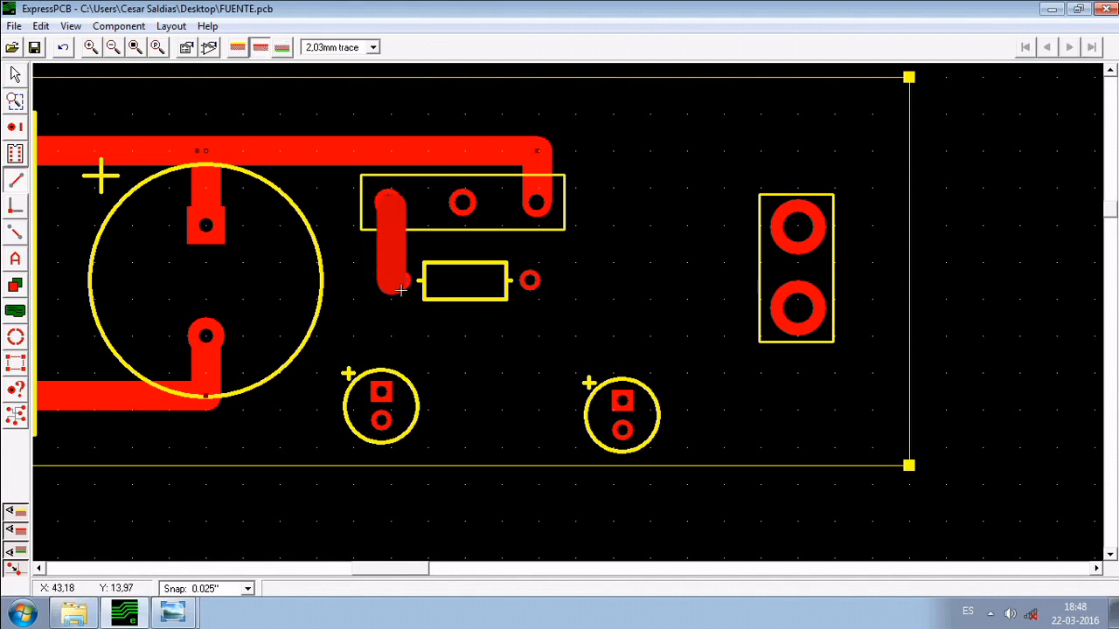
pyautogui.click(401, 318)
pyautogui.click(16, 76)
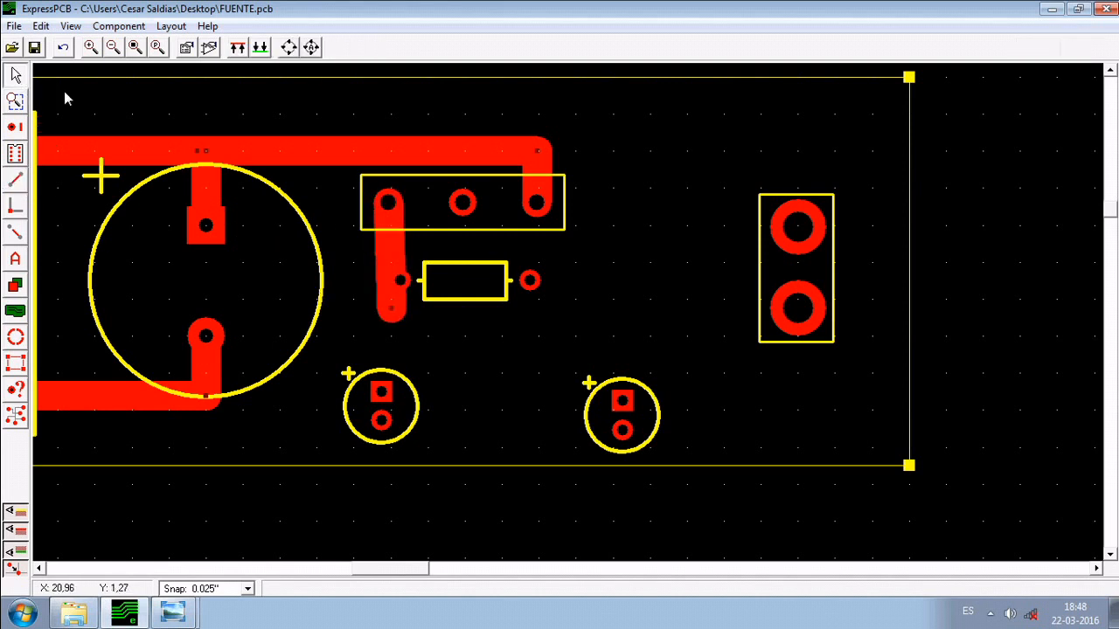
pyautogui.press('Left')
pyautogui.press('Left')
pyautogui.press('Left')
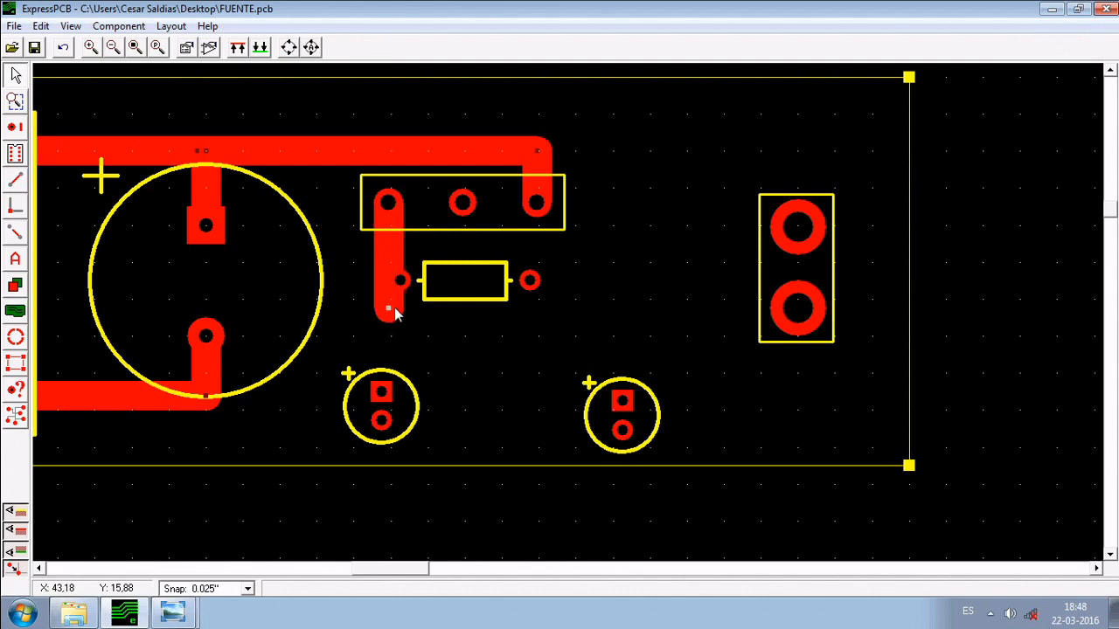
# Nudge the resistor left and up so its left pad is centred on the vertical trace.
pyautogui.click(494, 299)
pyautogui.press('Left')
pyautogui.press('Left')
pyautogui.press('Left')
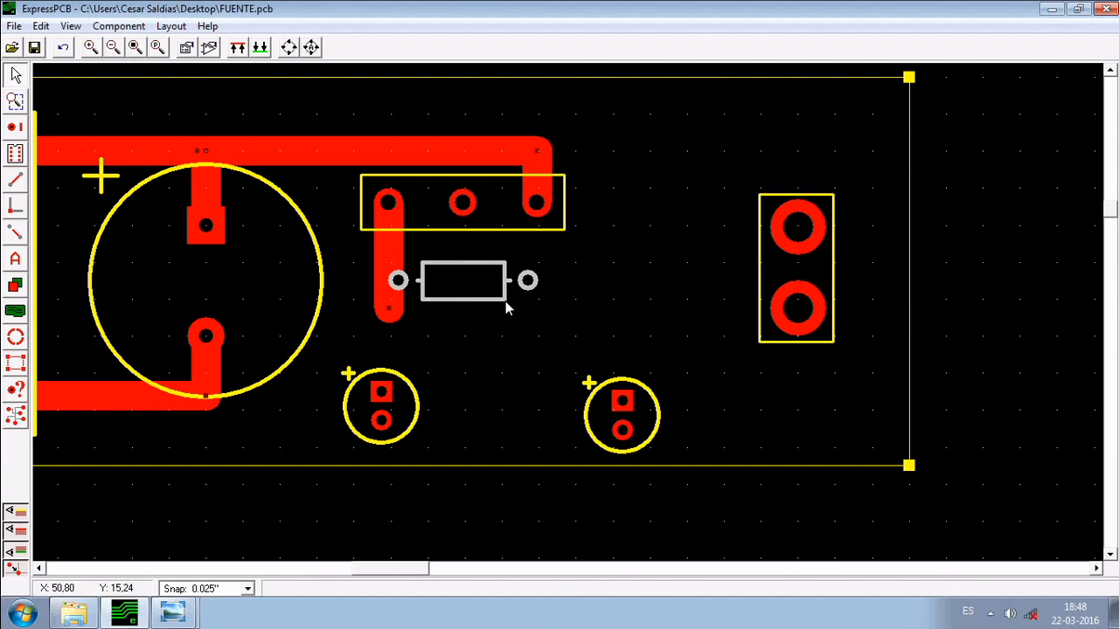
pyautogui.press('Up')
pyautogui.press('Up')
pyautogui.press('Up')
pyautogui.press('Left')
pyautogui.press('Left')
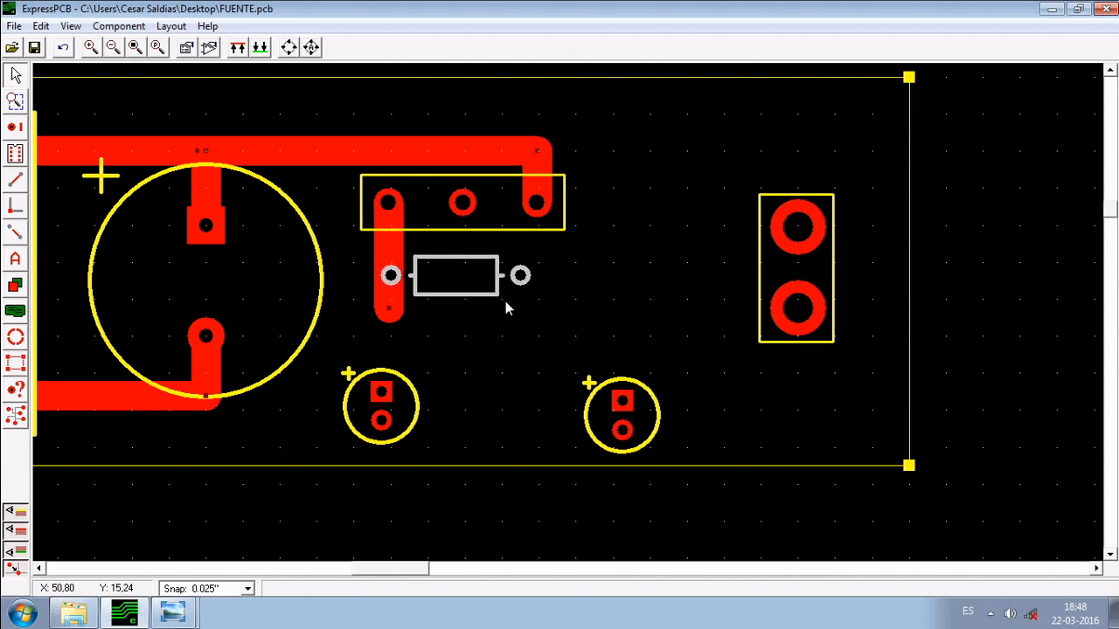
pyautogui.press('Up')
pyautogui.press('Up')
pyautogui.press('Up')
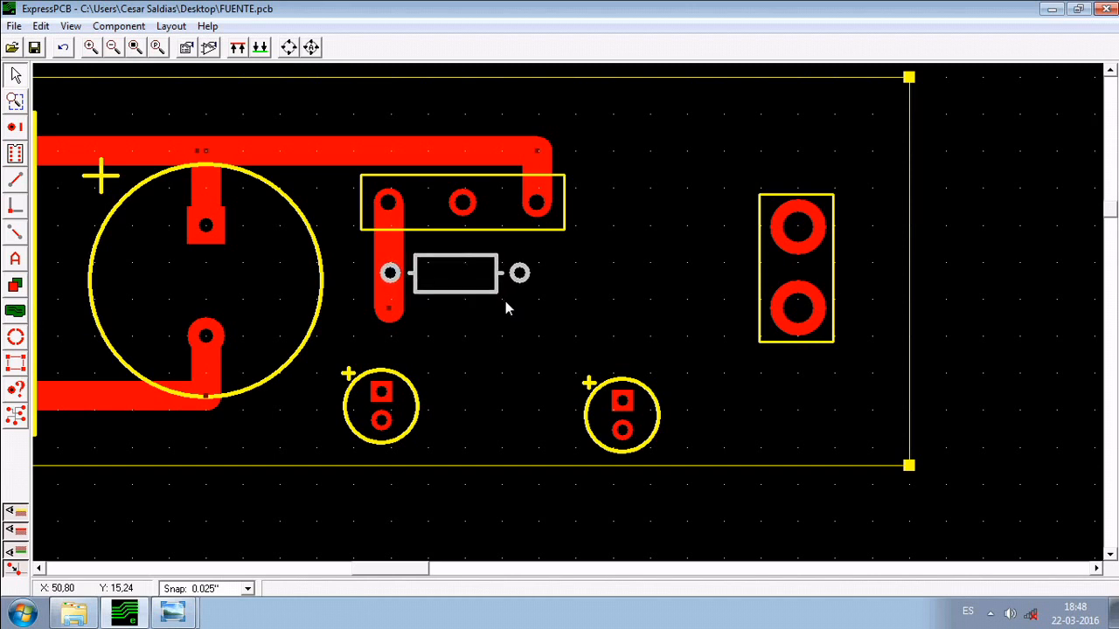
pyautogui.click(516, 333)
# Move the left small capacitor to the right of the other small capacitor, below the two-pin connector.
pyautogui.moveTo(395, 402); pyautogui.dragTo(757, 411)
pyautogui.click(609, 341)
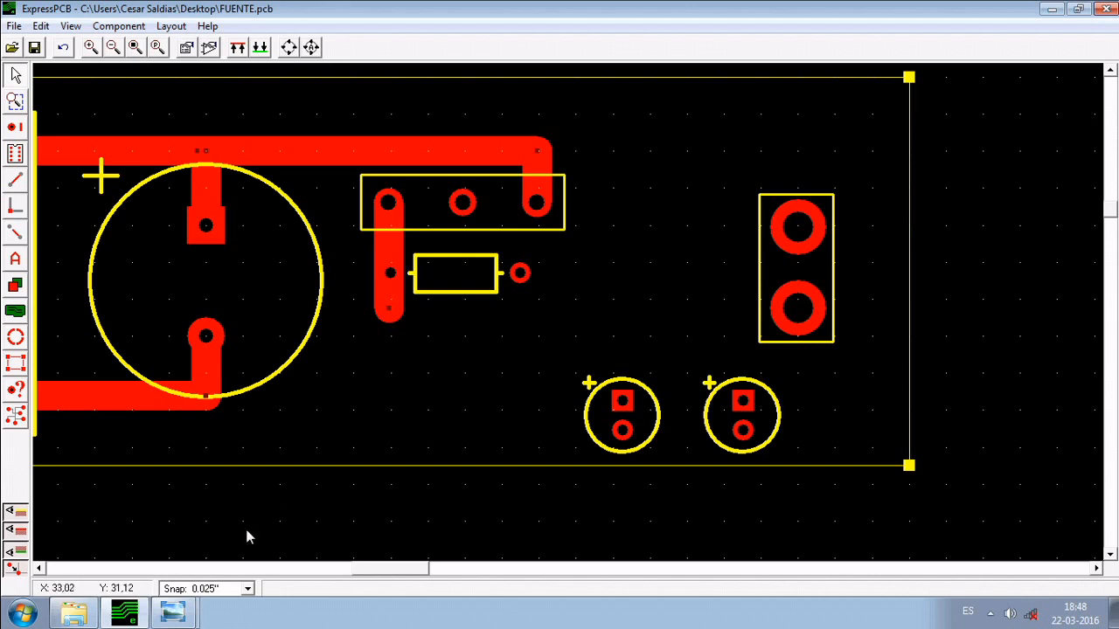
# Open the Potenciometro image, examine the potentiometer's terminals up close, and return to the PCB layout.
pyautogui.moveTo(179, 608)
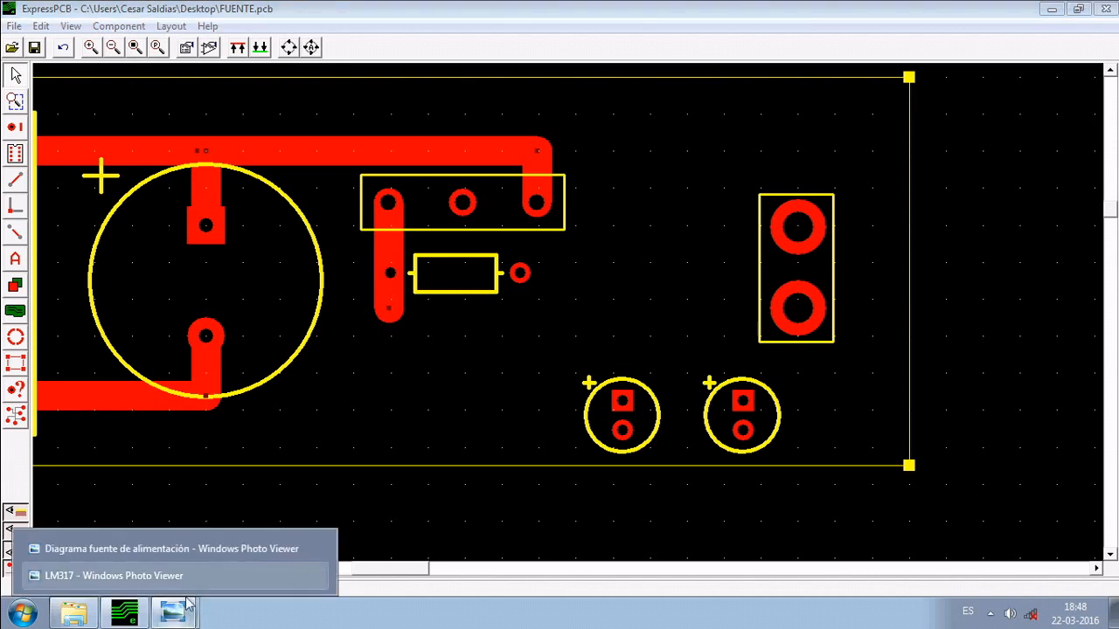
pyautogui.click(73, 611)
pyautogui.doubleClick(929, 252)
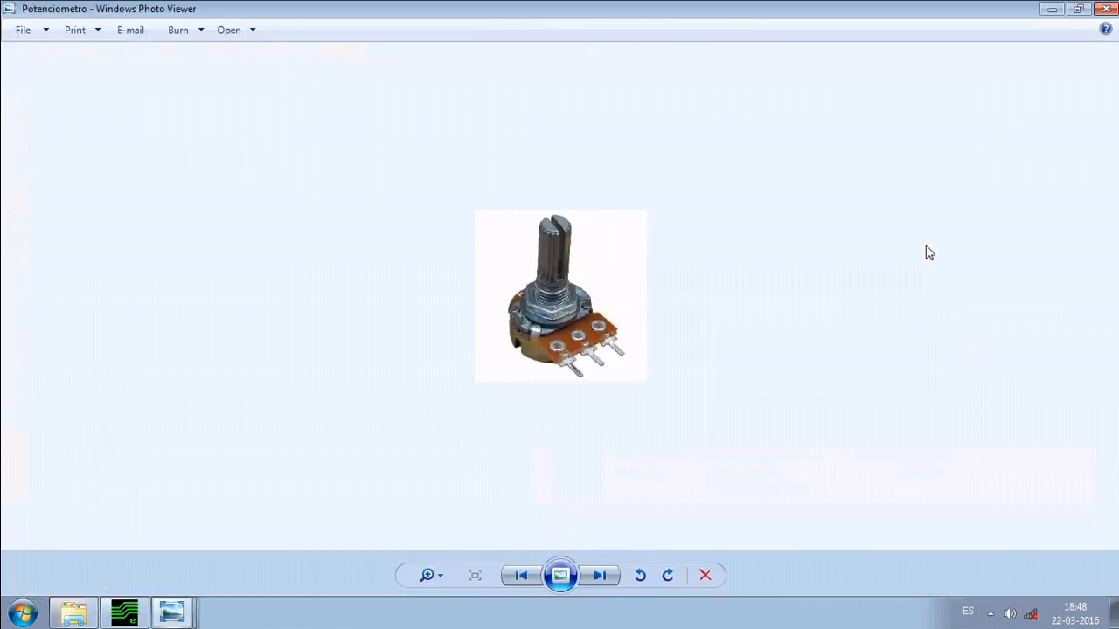
pyautogui.scroll(3, 597, 316)
pyautogui.scroll(-1, 603, 333)
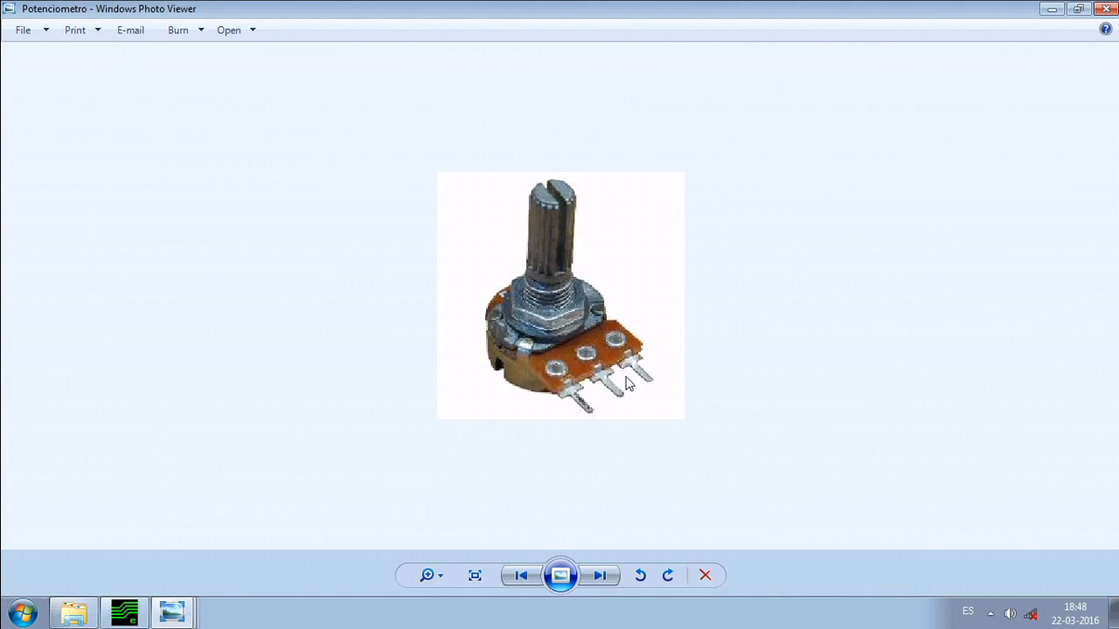
pyautogui.click(1110, 8)
pyautogui.click(323, 226)
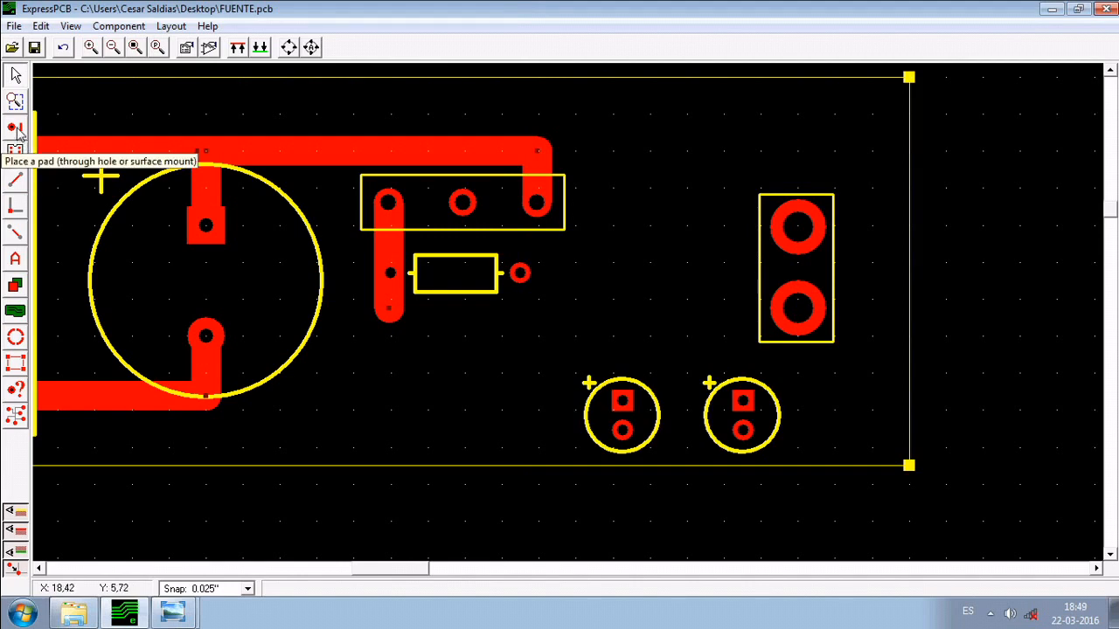
# Place two 1,91mm round pads with 1,02mm hole, one above the other, below the resistor's vertical trace.
pyautogui.click(15, 130)
pyautogui.click(374, 48)
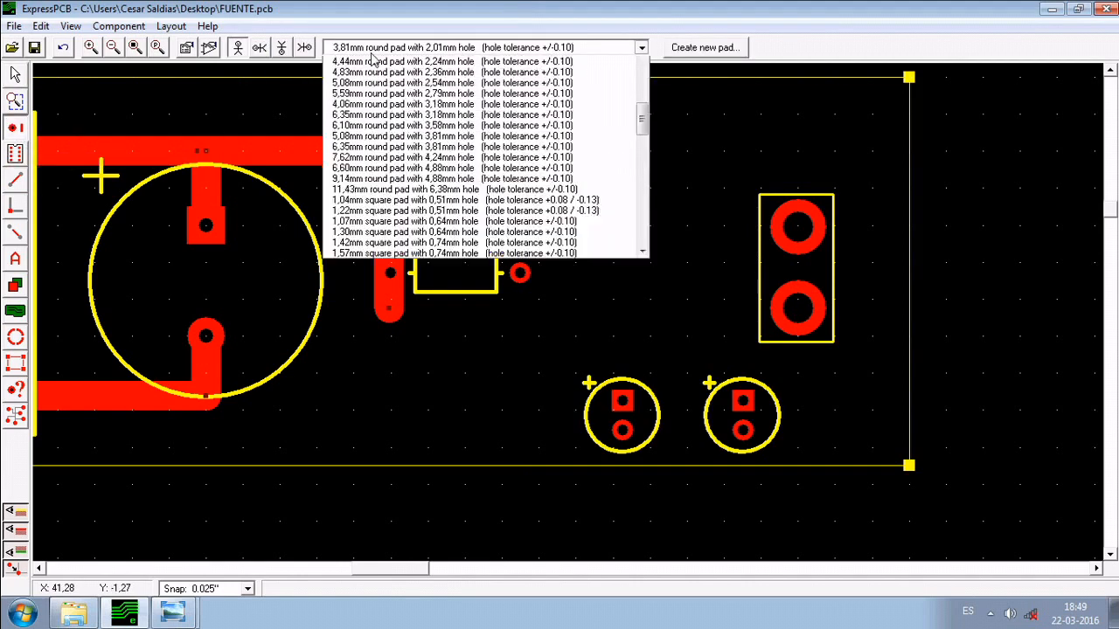
pyautogui.scroll(3, 396, 185)
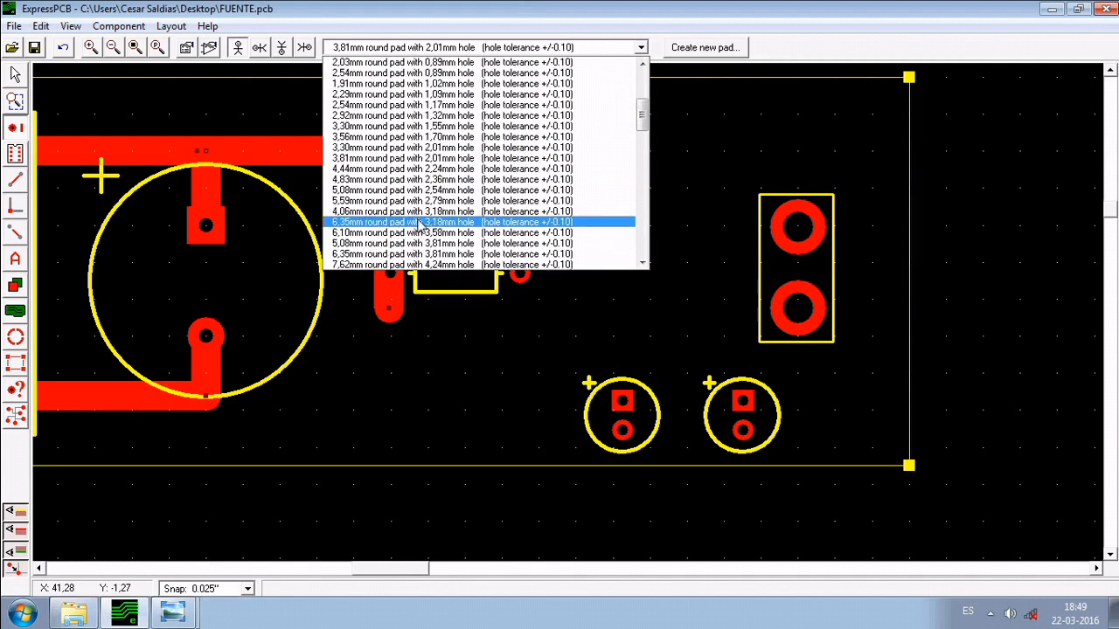
pyautogui.click(469, 84)
pyautogui.click(381, 354)
pyautogui.click(372, 401)
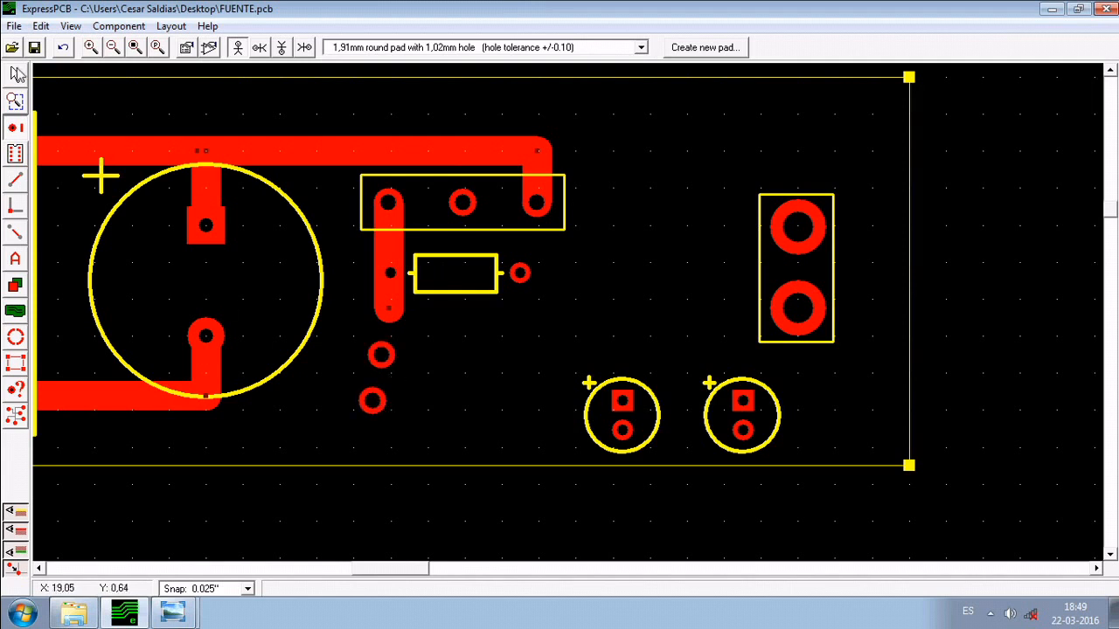
pyautogui.press('Escape')
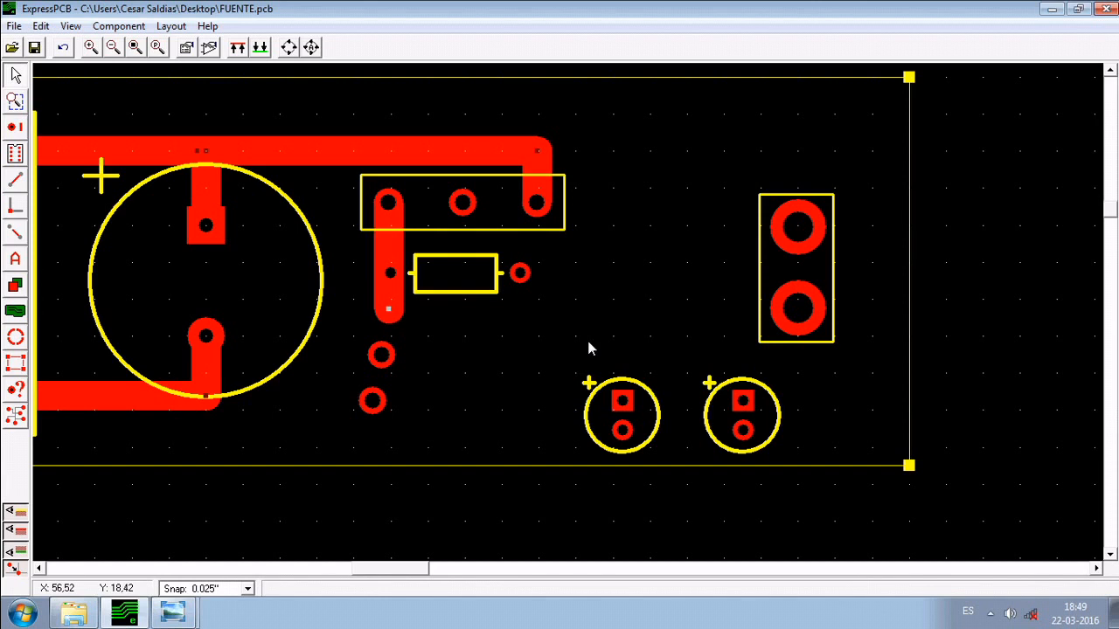
# Extend the lower end of the regulator's vertical trace downward towards the upper new pad.
pyautogui.press('Down')
pyautogui.press('Down')
pyautogui.press('Down')
pyautogui.press('Down')
pyautogui.press('Down')
pyautogui.press('Down')
pyautogui.press('Down')
pyautogui.press('Down')
pyautogui.press('Down')
pyautogui.press('Down')
pyautogui.press('Down')
pyautogui.press('Down')
pyautogui.press('Down')
pyautogui.press('Down')
pyautogui.press('Down')
pyautogui.press('Down')
pyautogui.press('Down')
pyautogui.press('Down')
pyautogui.press('Down')
pyautogui.press('Down')
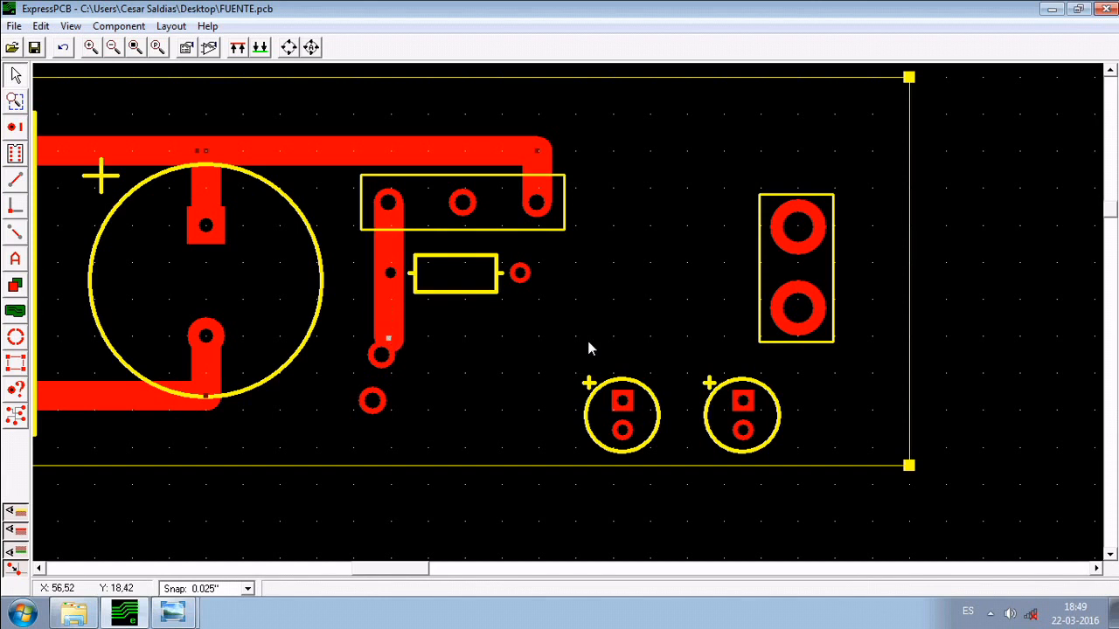
# Nudge the upper new pad up and right until it sits centred on the lower end of the vertical trace.
pyautogui.click(382, 354)
pyautogui.press('Up')
pyautogui.press('Up')
pyautogui.press('Up')
pyautogui.press('Up')
pyautogui.press('Up')
pyautogui.press('Up')
pyautogui.press('Up')
pyautogui.press('Up')
pyautogui.press('Up')
pyautogui.press('Up')
pyautogui.press('Up')
pyautogui.press('Up')
pyautogui.press('Up')
pyautogui.press('Up')
pyautogui.press('Up')
pyautogui.press('Up')
pyautogui.press('Up')
pyautogui.press('Up')
pyautogui.press('Up')
pyautogui.press('Up')
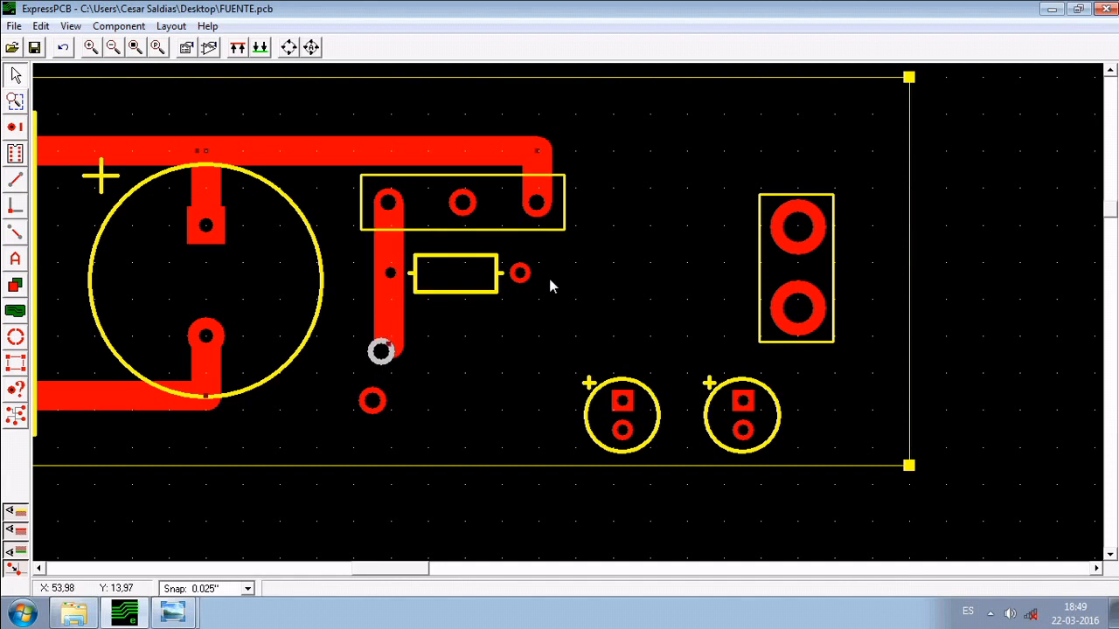
pyautogui.press('Up')
pyautogui.press('Up')
pyautogui.press('Up')
pyautogui.press('Up')
pyautogui.press('Up')
pyautogui.press('Up')
pyautogui.press('Up')
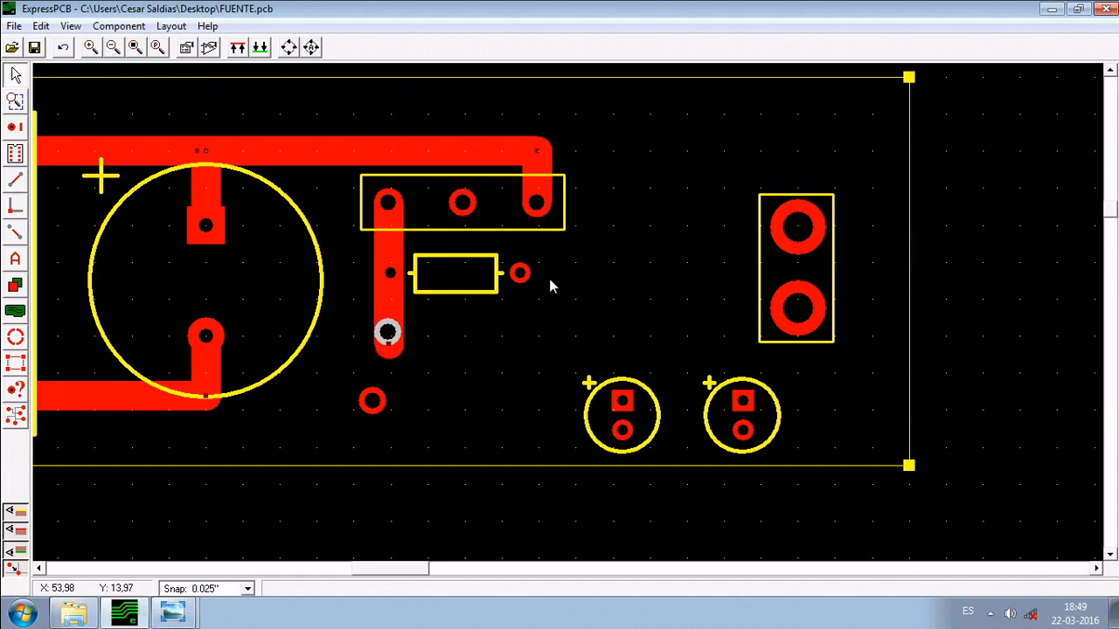
pyautogui.press('Up')
pyautogui.press('Right')
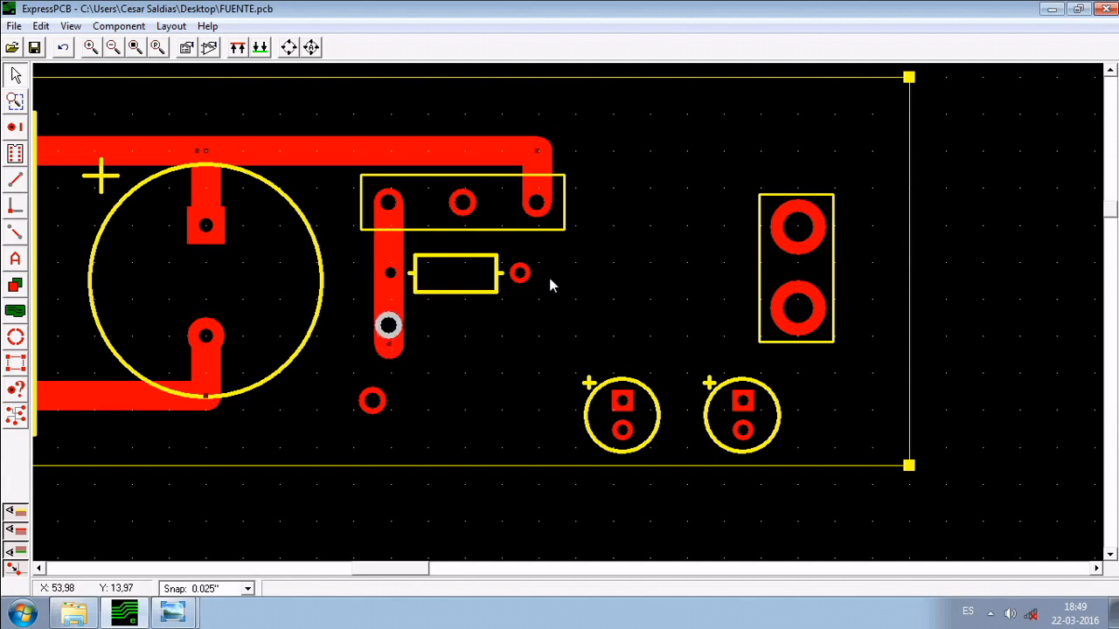
pyautogui.press('Down')
pyautogui.click(421, 356)
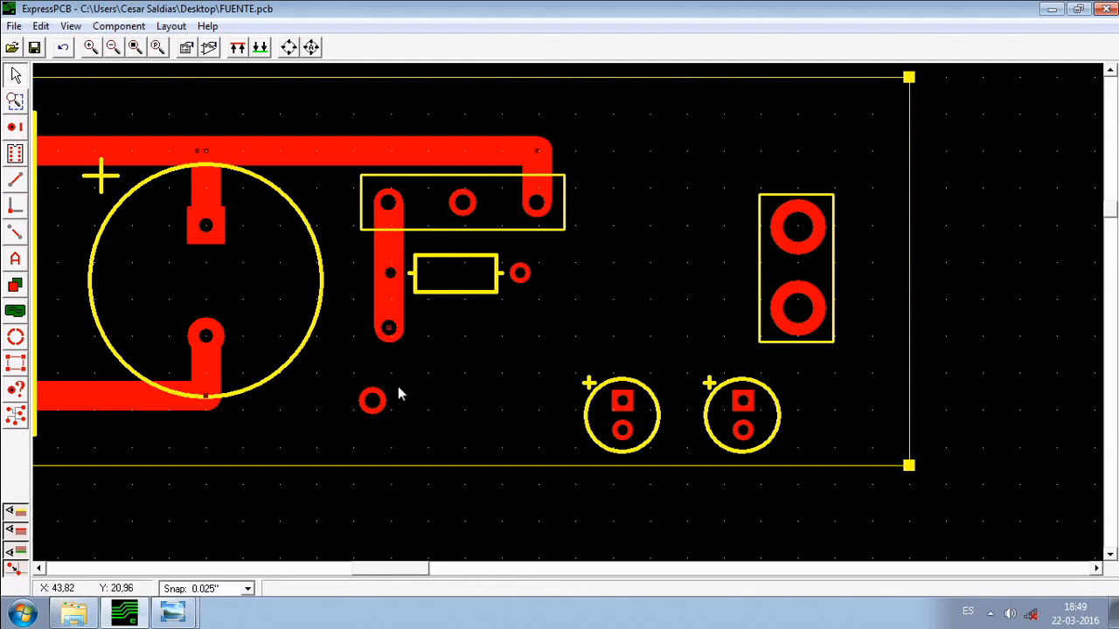
# Move the lower new pad up and right so it sits directly beneath the pad on the vertical trace.
pyautogui.click(372, 404)
pyautogui.moveTo(372, 403); pyautogui.dragTo(391, 384)
pyautogui.click(429, 355)
# Open the Diagrama fuente de alimentación image to check the circuit connections around the LM317.
pyautogui.click(179, 614)
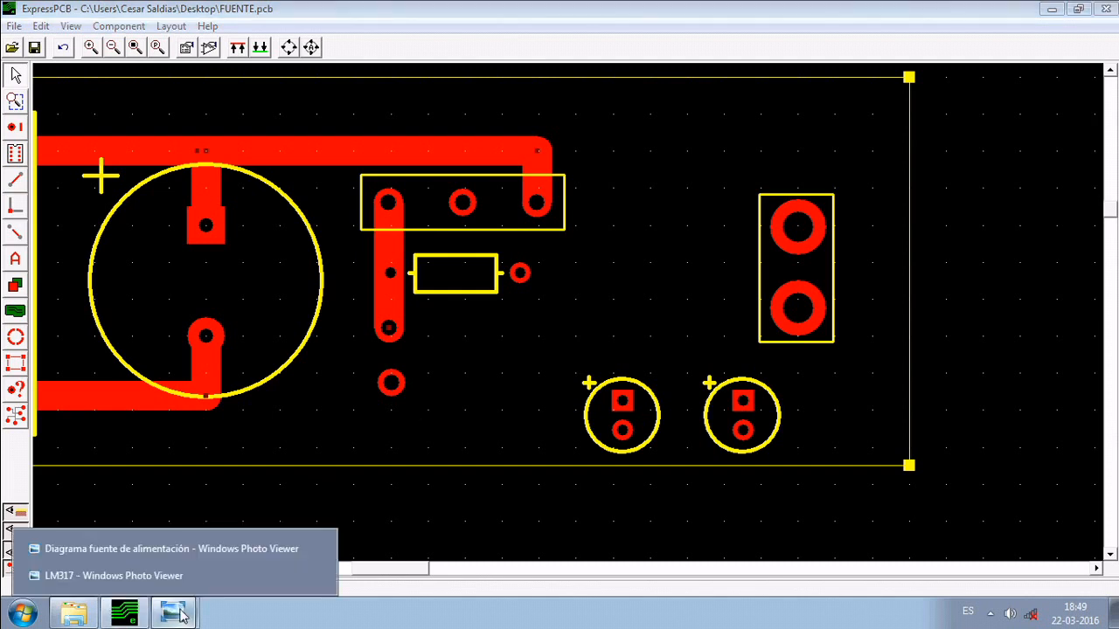
pyautogui.click(164, 550)
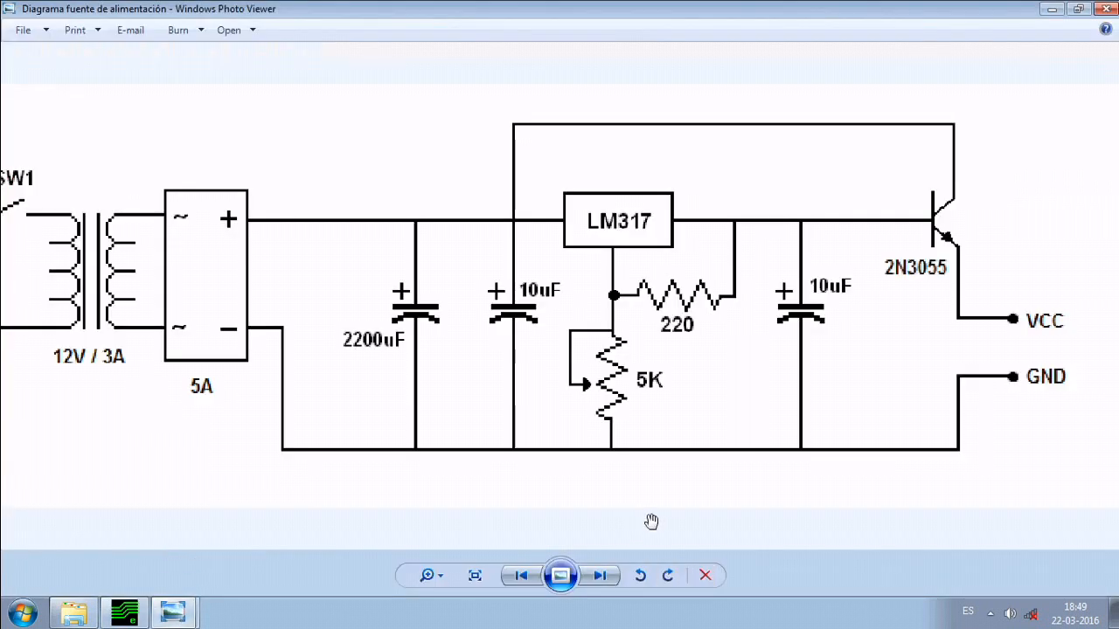
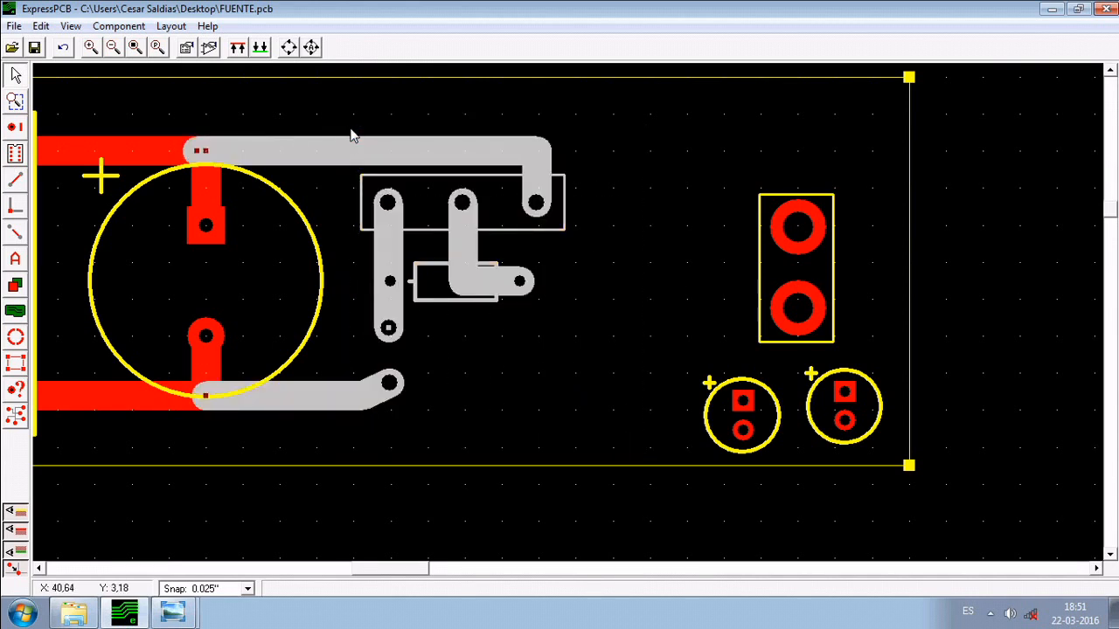
# Shift the selected regulator, resistor, pads and their traces right to make room beside the large capacitor.
pyautogui.press('Right')
pyautogui.press('Right')
pyautogui.press('Right')
pyautogui.press('Right')
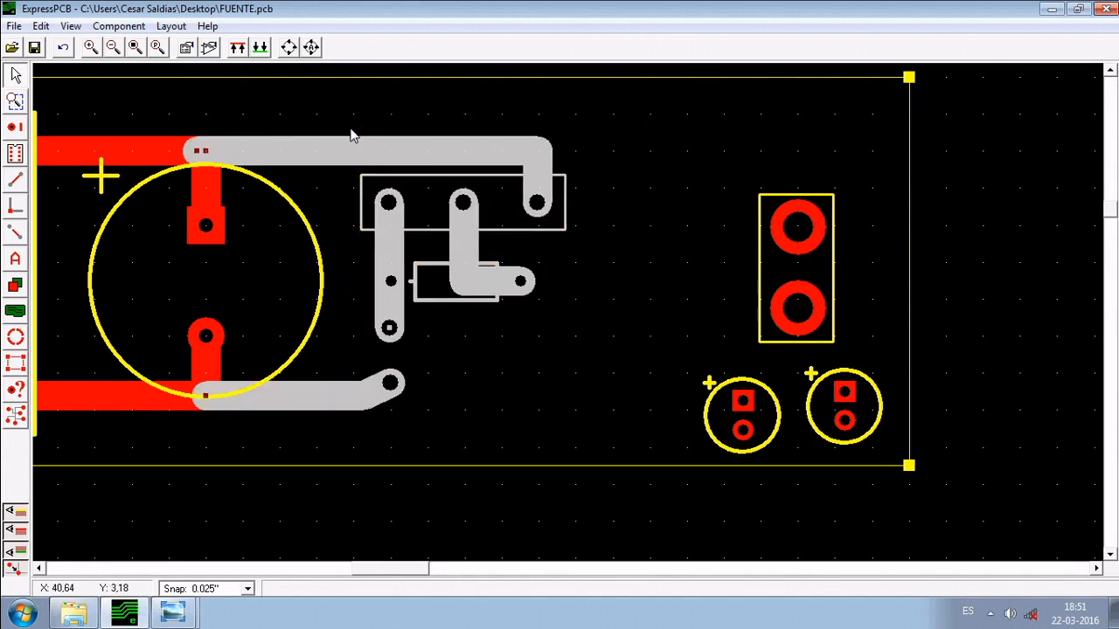
pyautogui.press('Right')
pyautogui.press('Right')
pyautogui.press('Right')
pyautogui.press('Right')
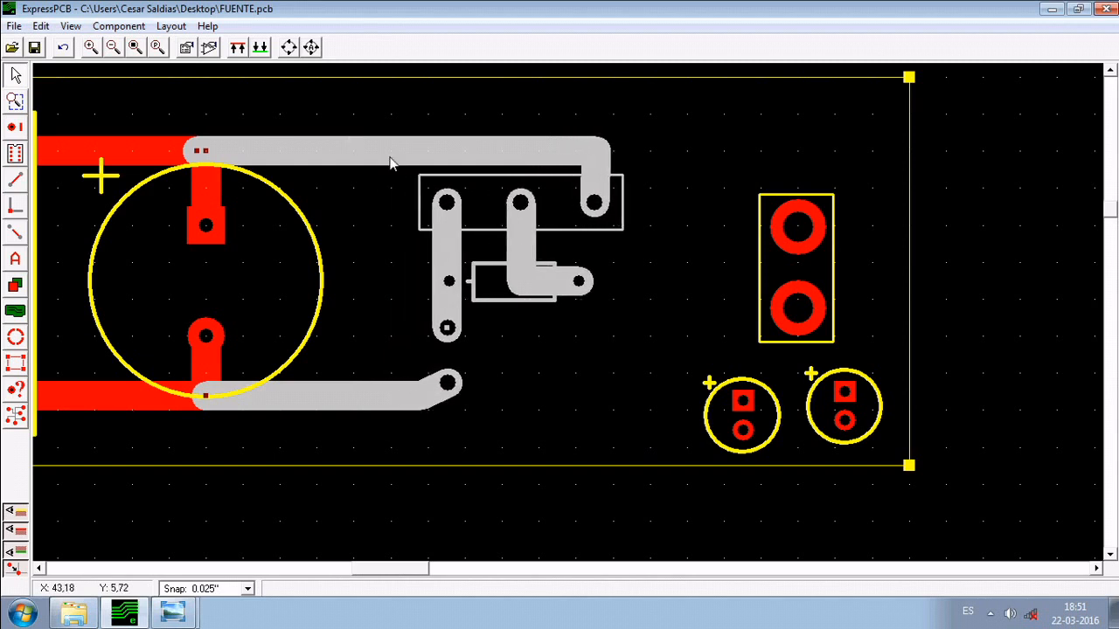
pyautogui.click(592, 392)
# Move a small capacitor between the large capacitor and the regulator, and connect its pads to the upper and lower rails with 2,03mm traces.
pyautogui.moveTo(742, 401); pyautogui.dragTo(390, 273)
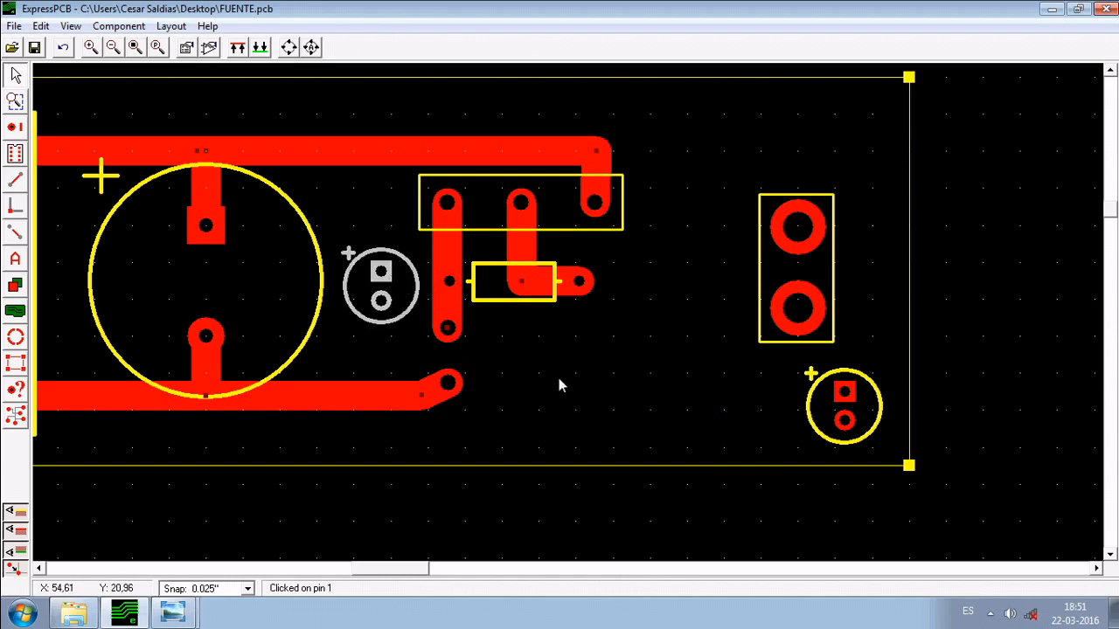
pyautogui.click(15, 180)
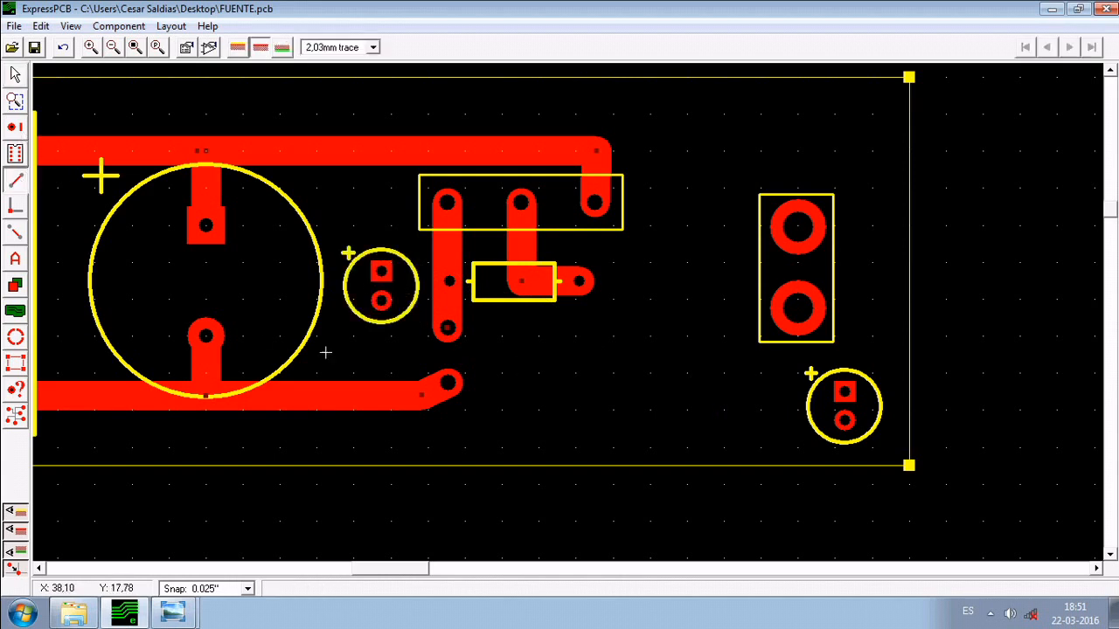
pyautogui.click(381, 272)
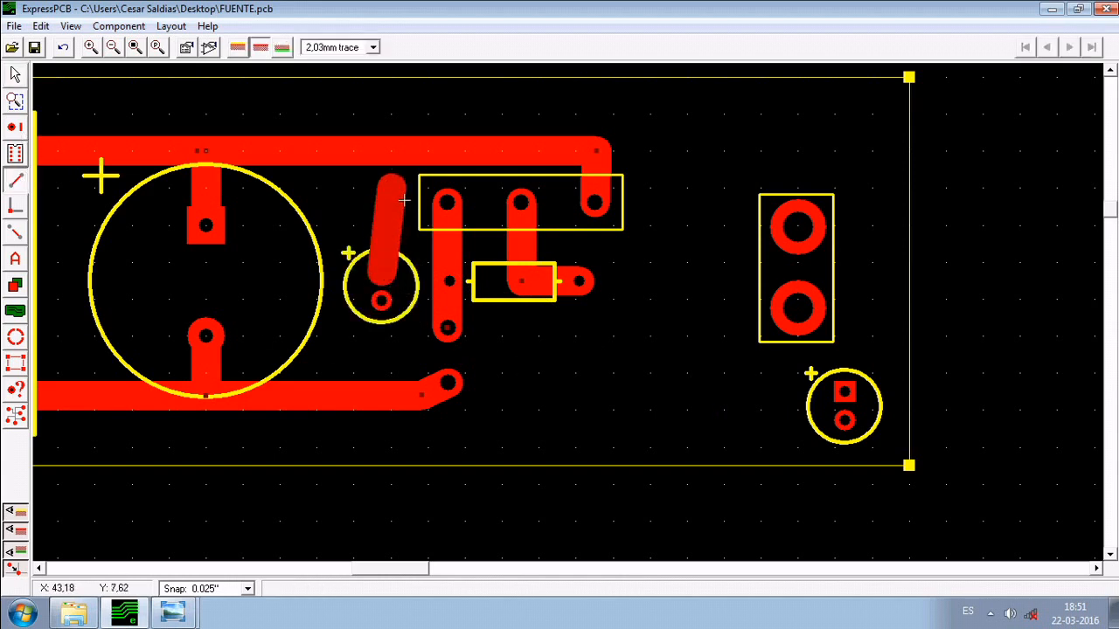
pyautogui.click(381, 151)
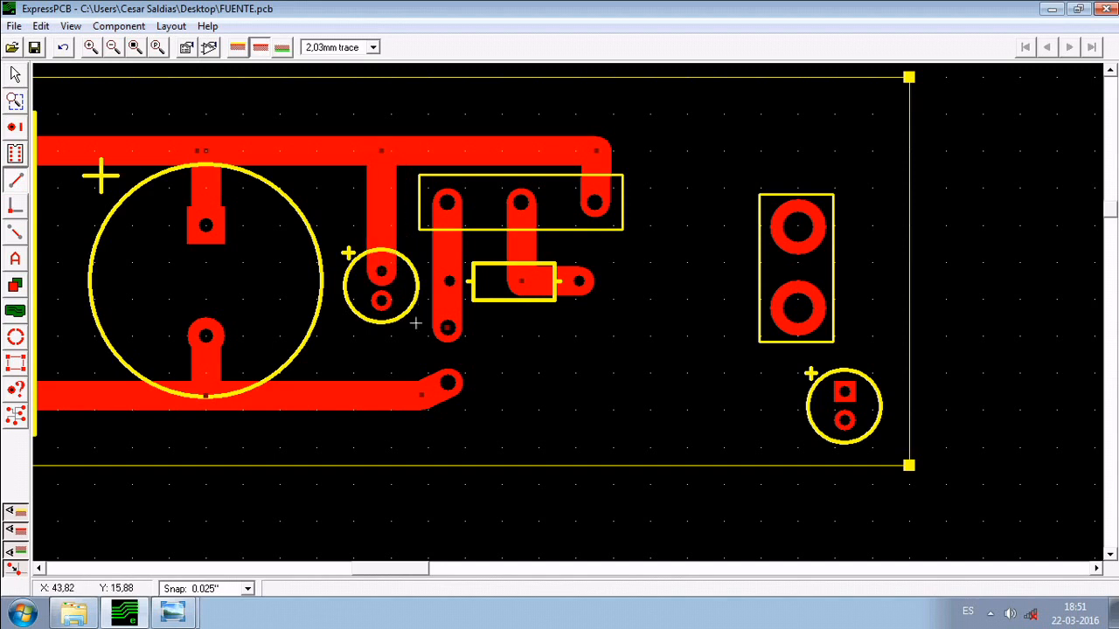
pyautogui.click(382, 301)
pyautogui.click(381, 392)
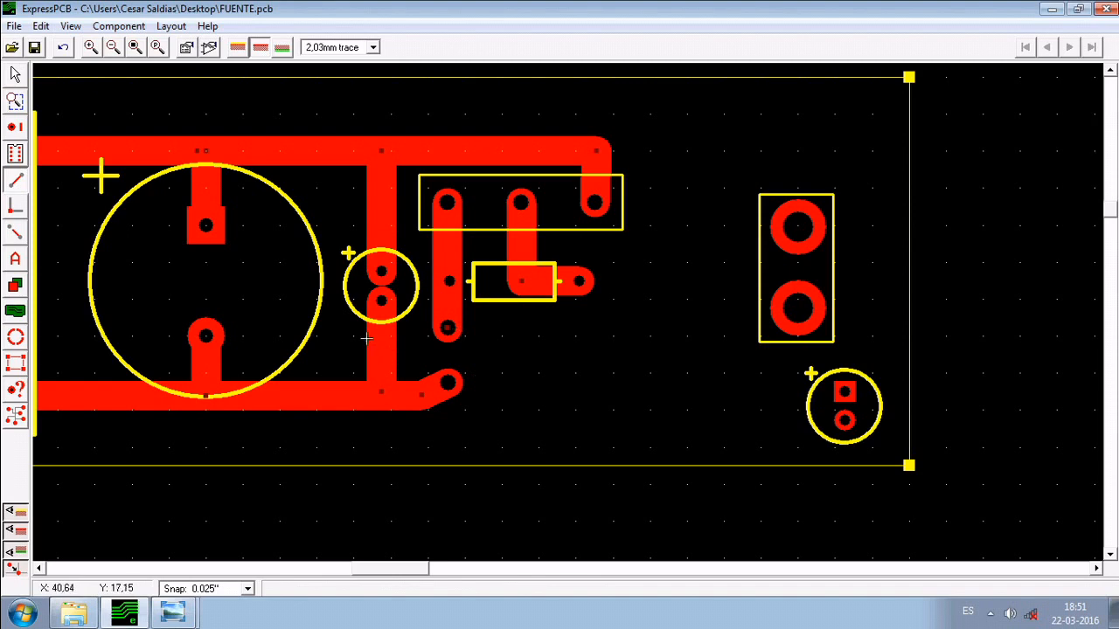
# Examine the clearance between the two trace ends at the small capacitor's pads.
pyautogui.scroll(5, 431, 307)
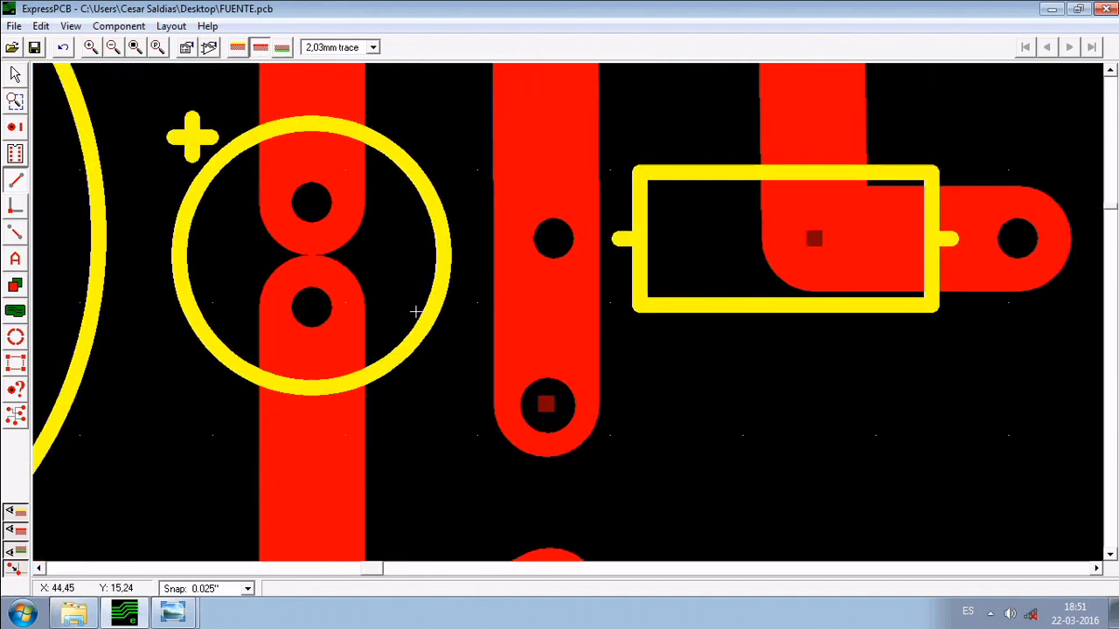
pyautogui.scroll(1, 418, 323)
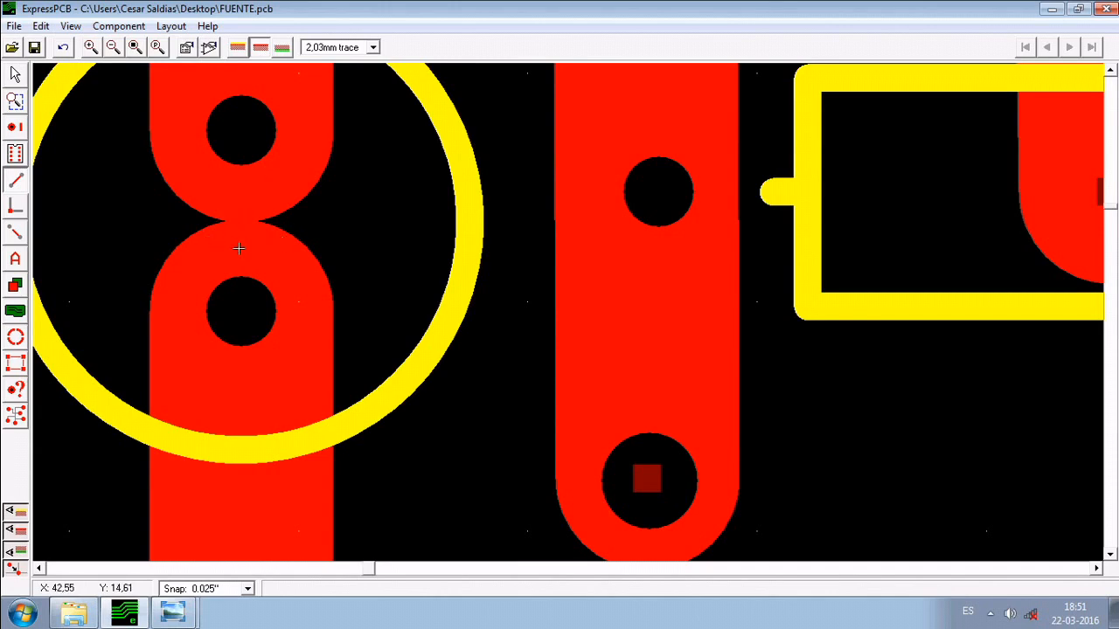
# Delete the two 2,03mm traces joining the small capacitor beside the large one to the upper and lower rails.
pyautogui.scroll(-4, 452, 262)
pyautogui.moveTo(490, 238)
pyautogui.mouseDown(button='middle')
pyautogui.moveTo(490, 278)
pyautogui.moveTo(451, 330)
pyautogui.mouseUp(button='middle')
pyautogui.click(22, 70)
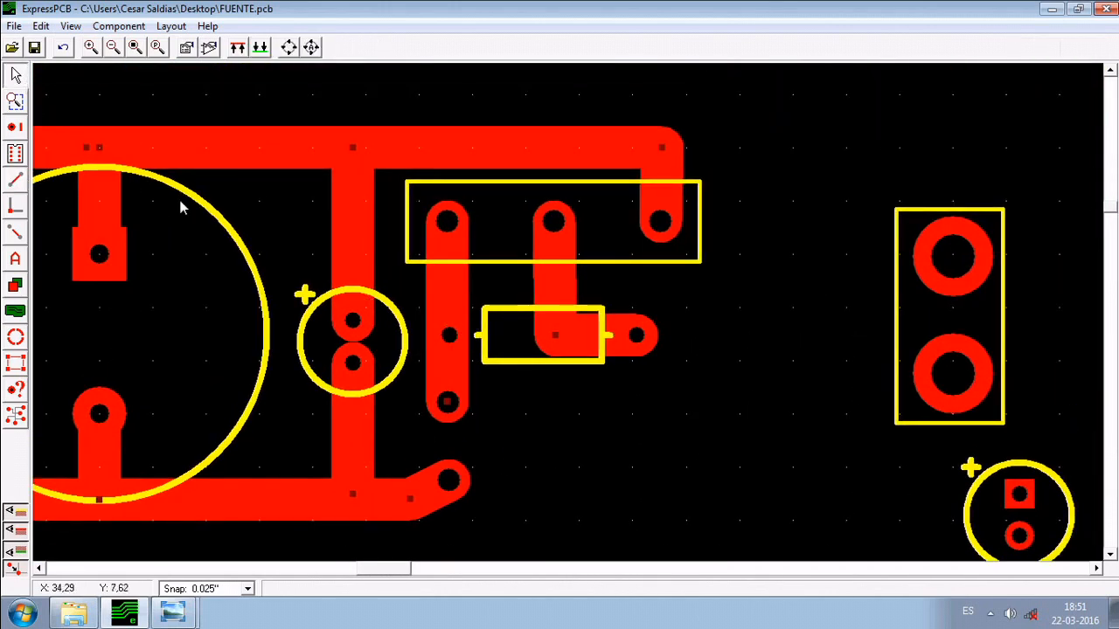
pyautogui.click(367, 238)
pyautogui.press('Delete')
pyautogui.click(356, 442)
pyautogui.press('Delete')
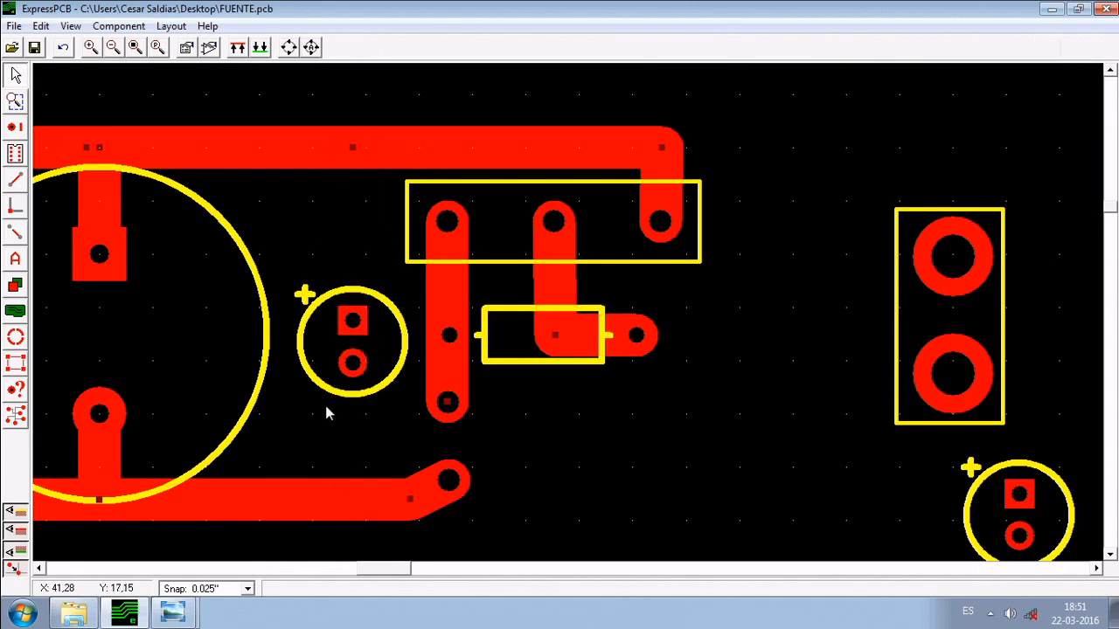
# Connect the small capacitor's two pads to the upper and lower rails with 1,52mm traces.
pyautogui.click(13, 180)
pyautogui.click(365, 49)
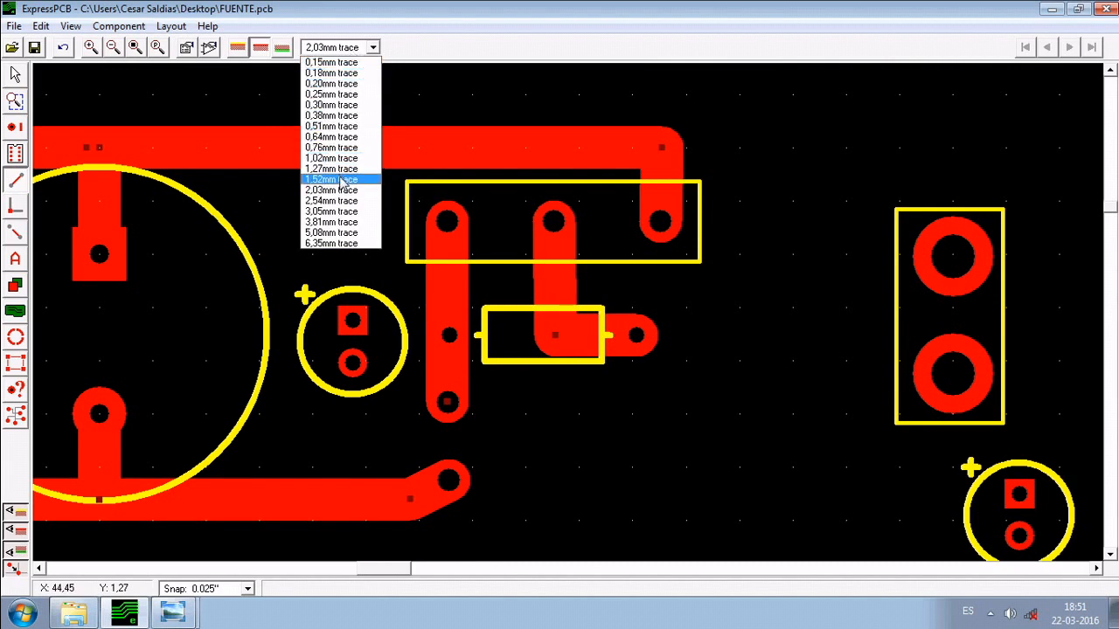
pyautogui.click(342, 181)
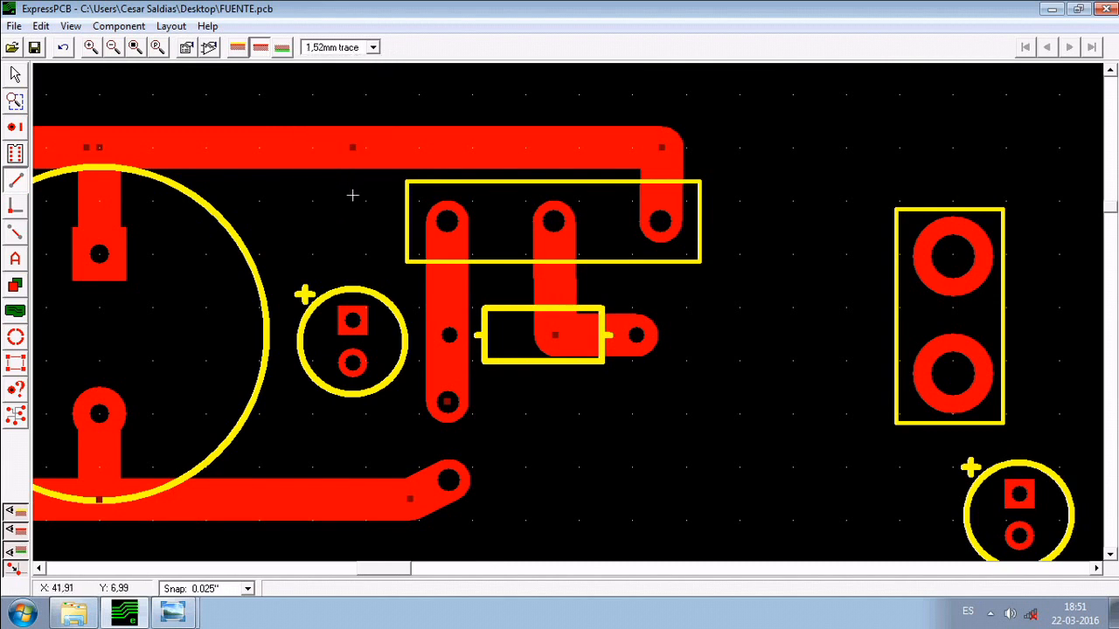
pyautogui.click(354, 323)
pyautogui.click(352, 149)
pyautogui.click(354, 362)
pyautogui.click(361, 497)
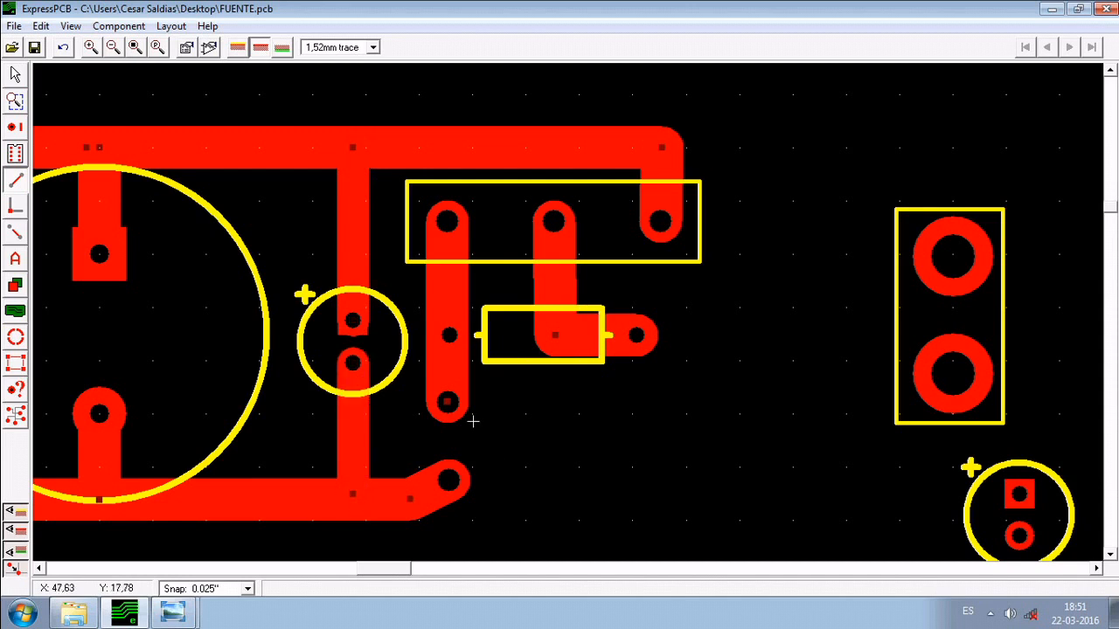
# Move the other small capacitor below the resistor's right pad and connect its positive pad to that pad with a 1,52mm trace.
pyautogui.click(16, 77)
pyautogui.scroll(-1, 692, 461)
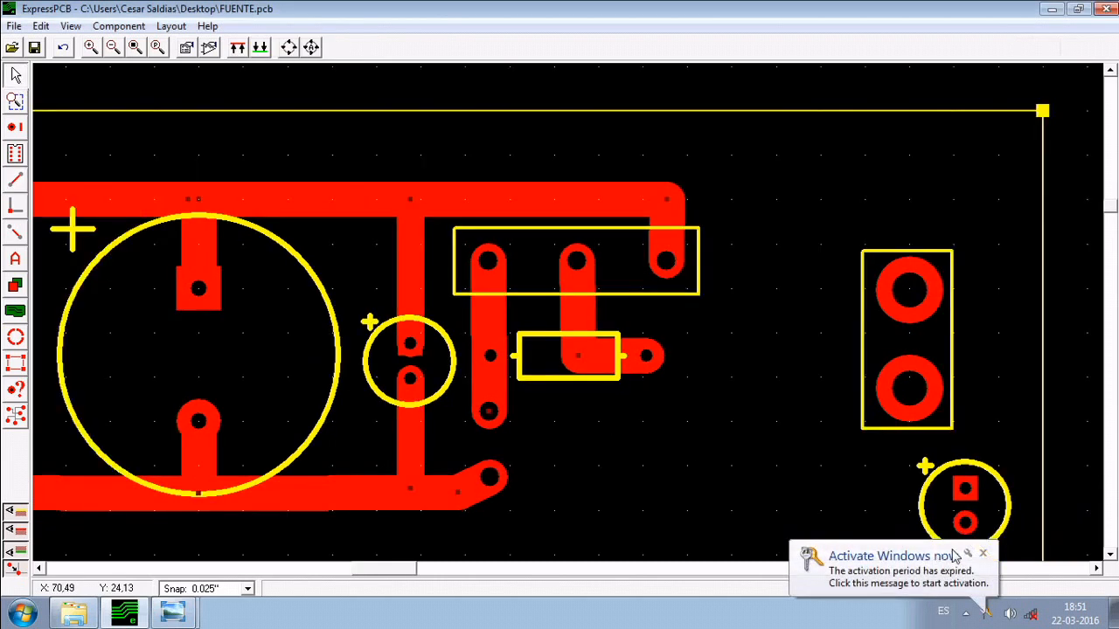
pyautogui.moveTo(962, 491)
pyautogui.mouseDown()
pyautogui.moveTo(661, 461)
pyautogui.moveTo(630, 441)
pyautogui.moveTo(643, 441)
pyautogui.mouseUp()
pyautogui.click(23, 183)
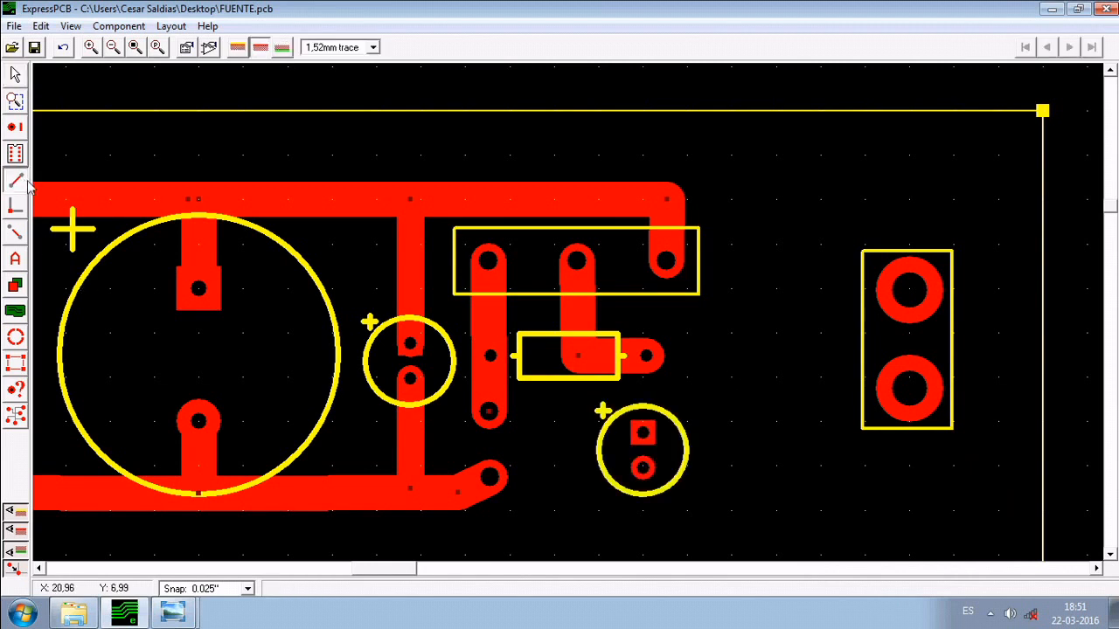
pyautogui.click(643, 433)
pyautogui.click(653, 369)
pyautogui.click(653, 369)
pyautogui.rightClick(653, 369)
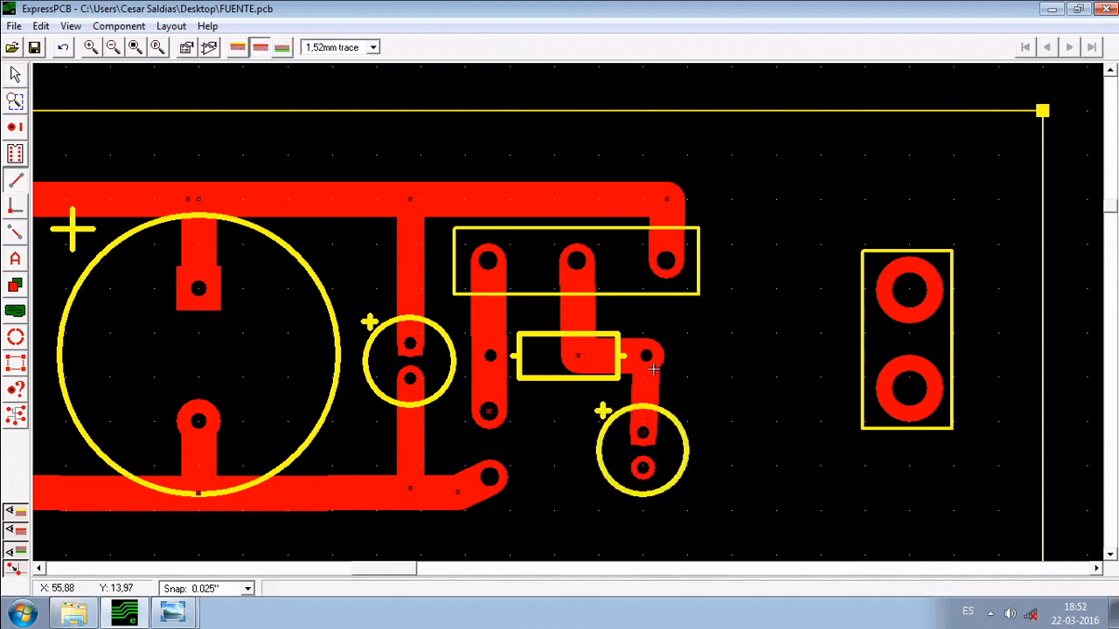
# Route a 1,52mm trace with one bend from that capacitor's negative pad to the end pad of the lower rail.
pyautogui.click(655, 479)
pyautogui.click(555, 478)
pyautogui.click(509, 487)
pyautogui.rightClick(509, 487)
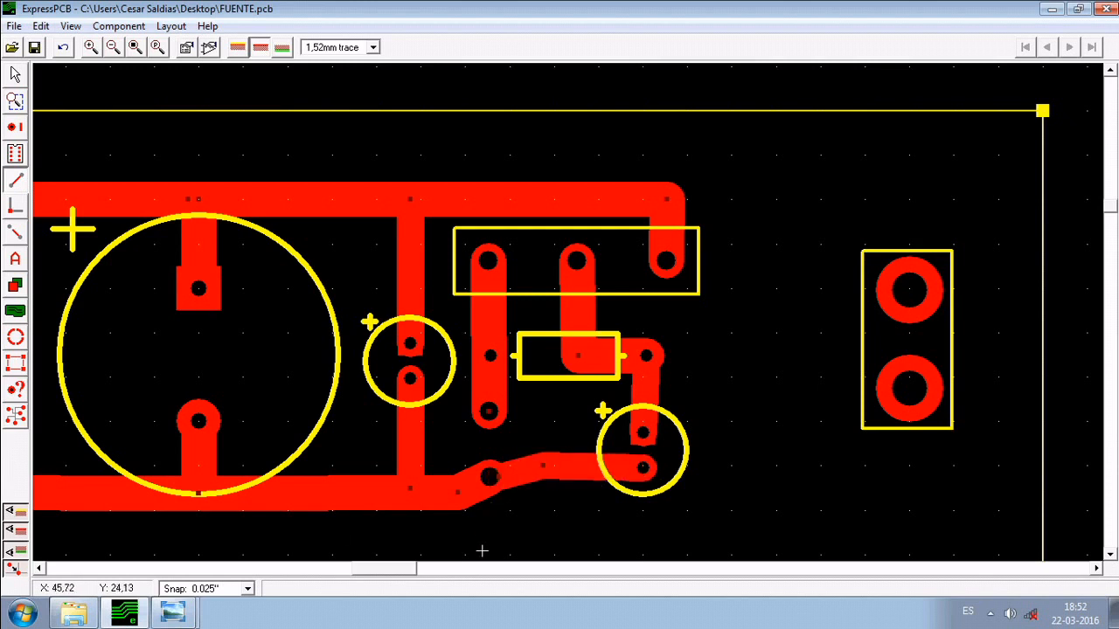
# Nudge the capacitor right to align with the resistor pad, and lower the bend to level its negative trace.
pyautogui.click(17, 79)
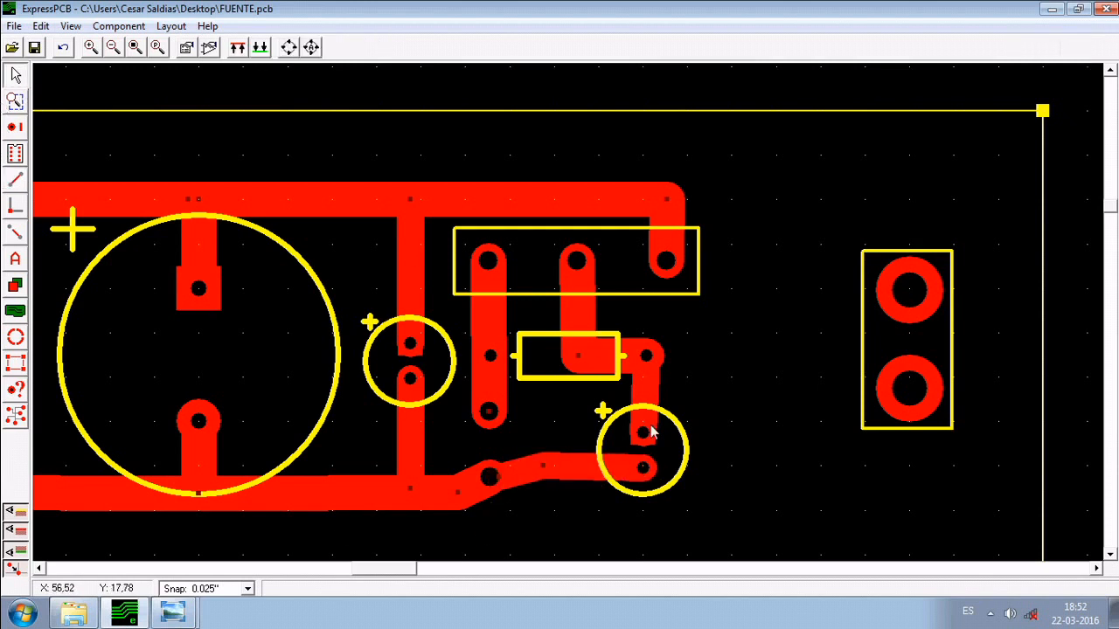
pyautogui.click(682, 432)
pyautogui.press('Right')
pyautogui.press('Right')
pyautogui.click(776, 418)
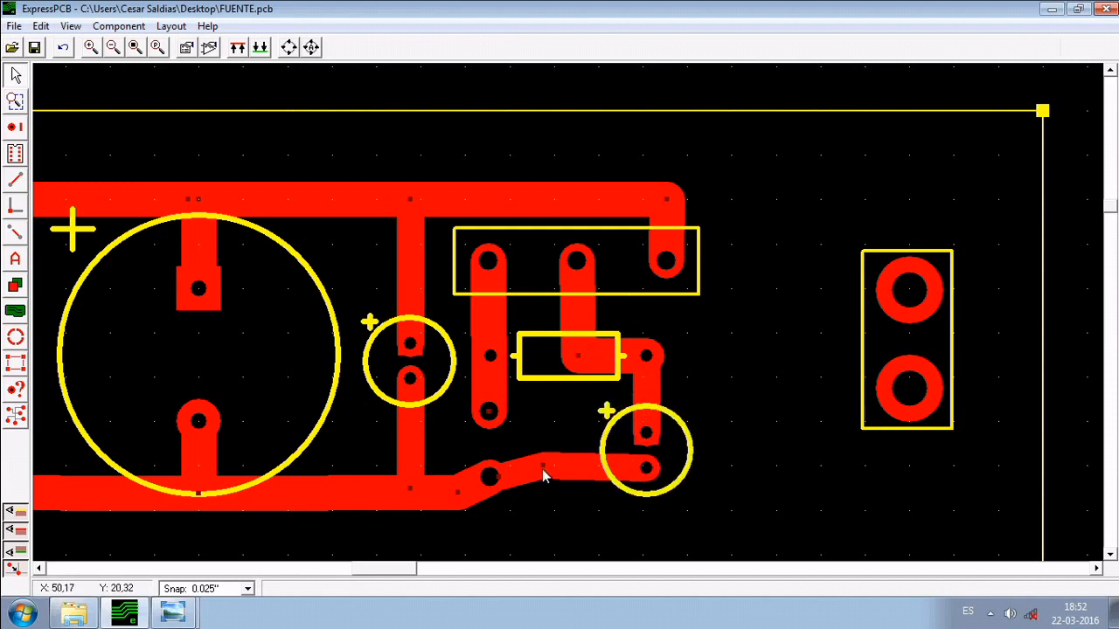
pyautogui.press('Down')
pyautogui.press('Down')
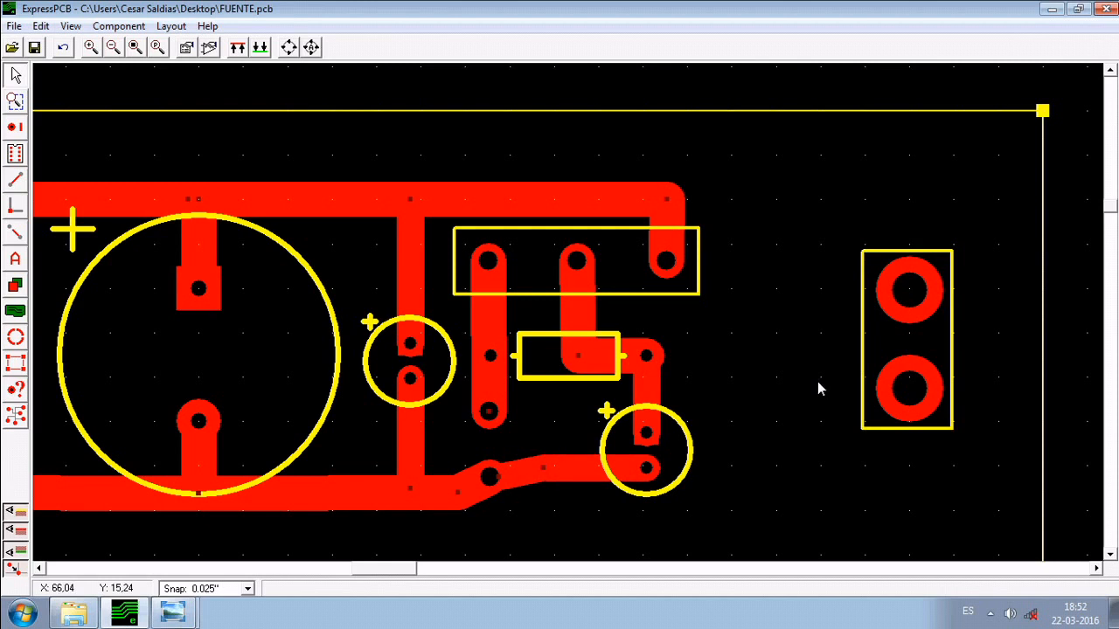
# Open the Diagrama fuente de alimentación and 2N3055 images to check the transistor's connections and pinout.
pyautogui.click(172, 614)
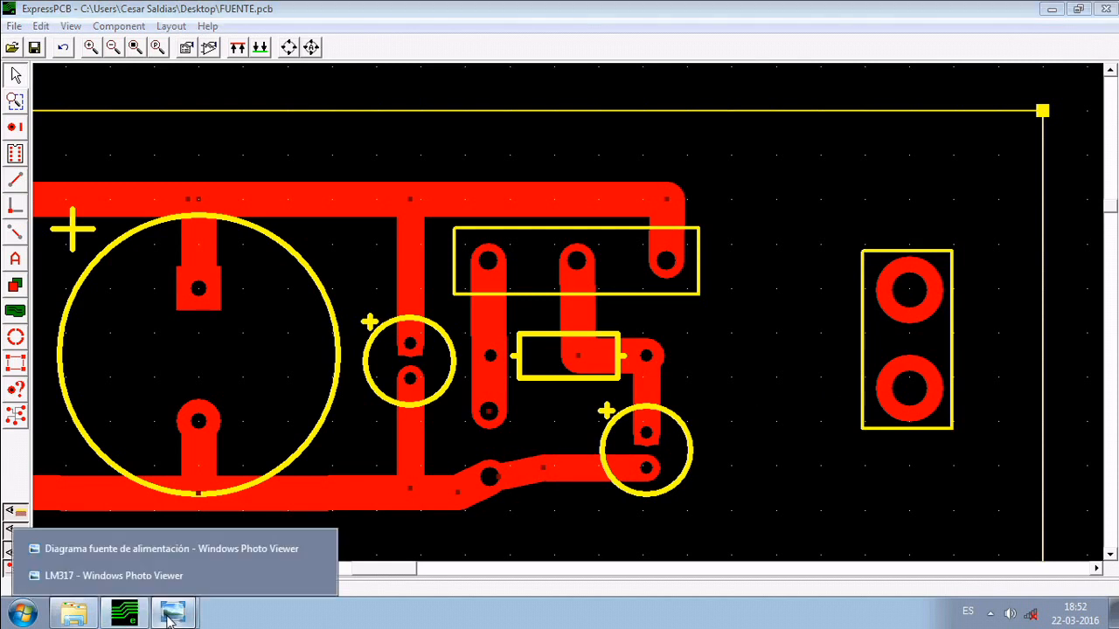
pyautogui.click(131, 551)
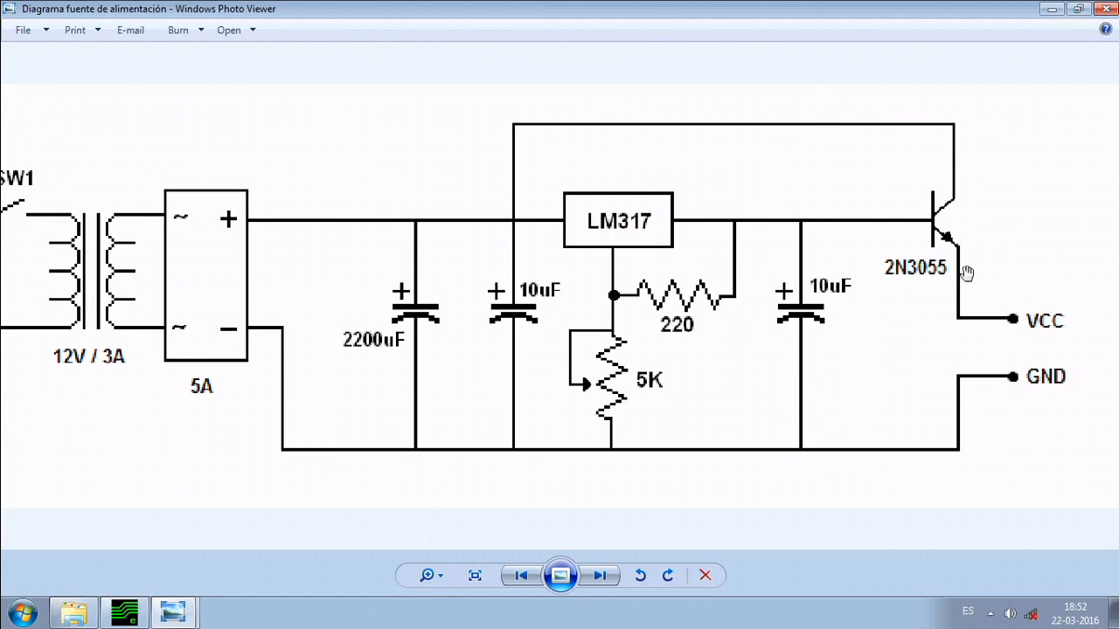
pyautogui.click(73, 612)
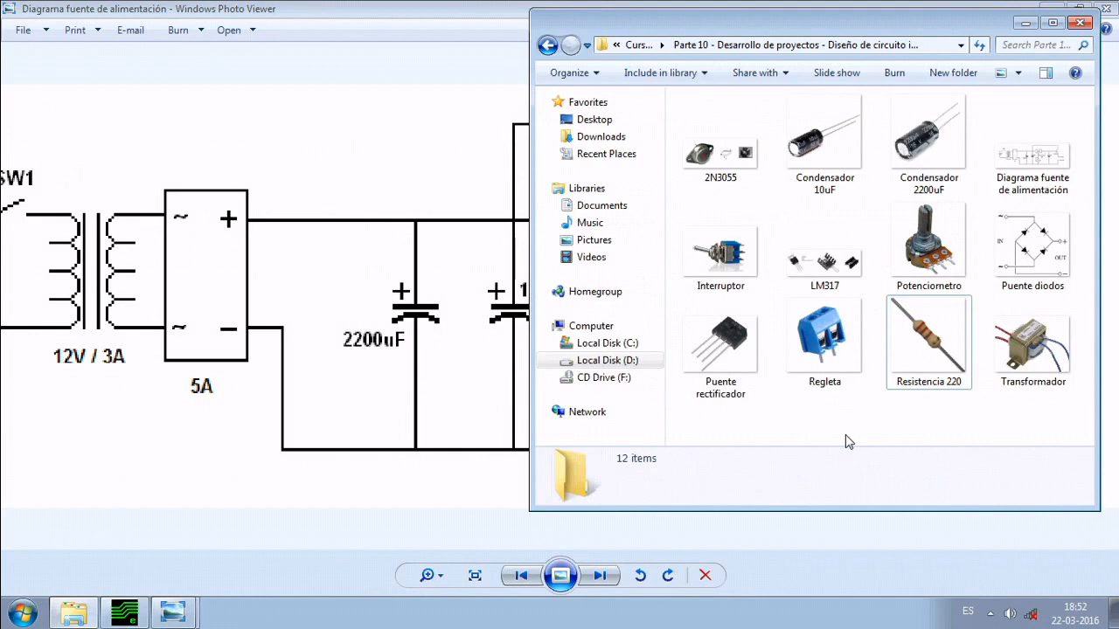
pyautogui.doubleClick(750, 152)
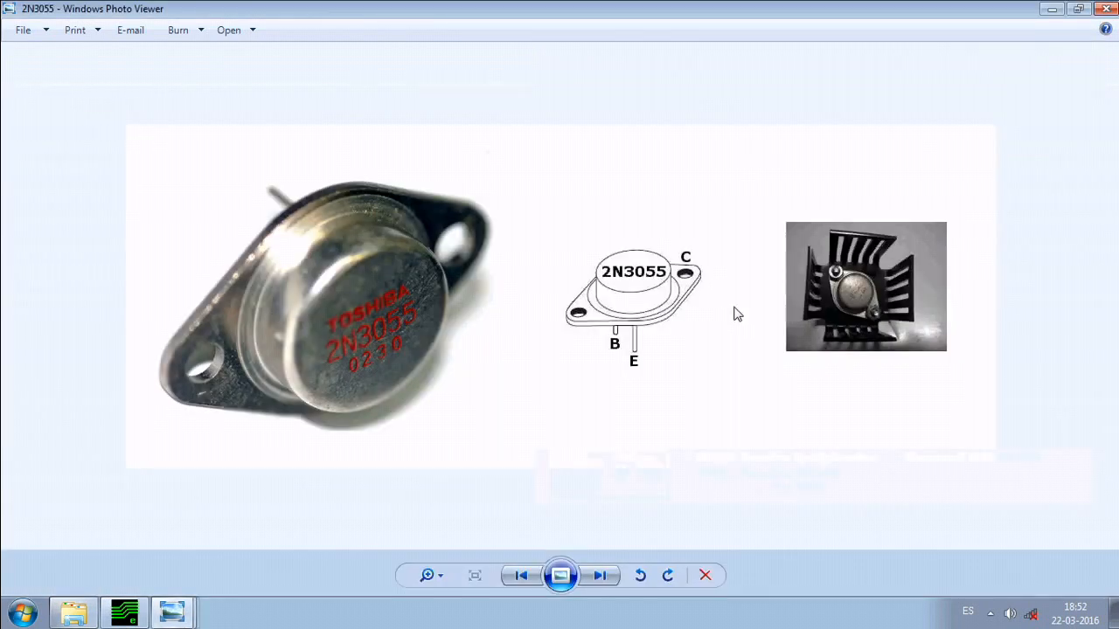
pyautogui.scroll(2, 671, 317)
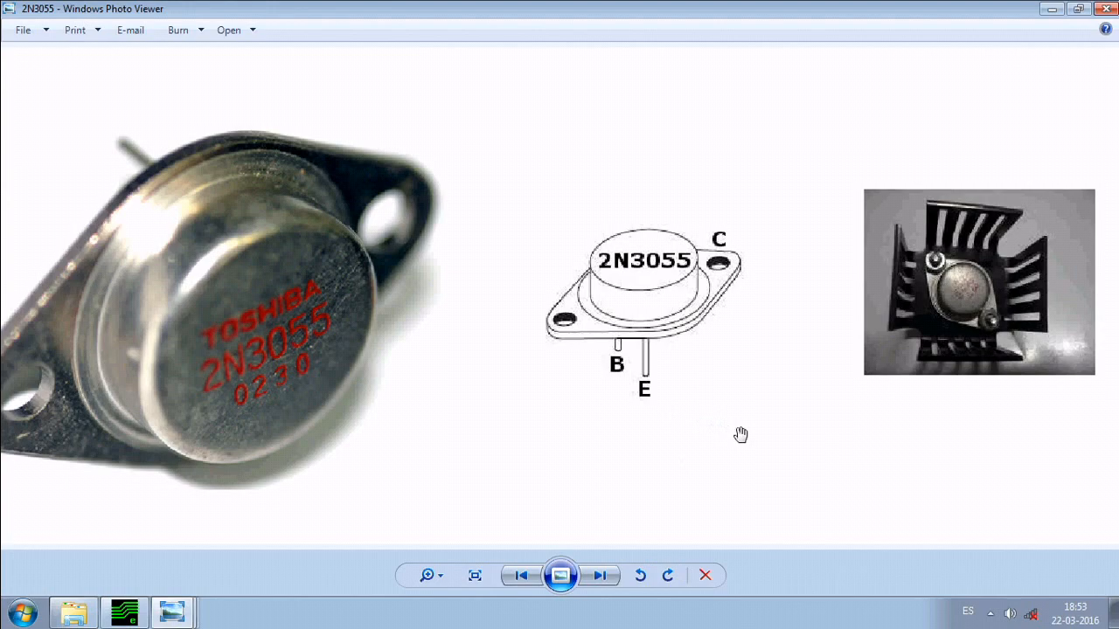
pyautogui.click(1051, 9)
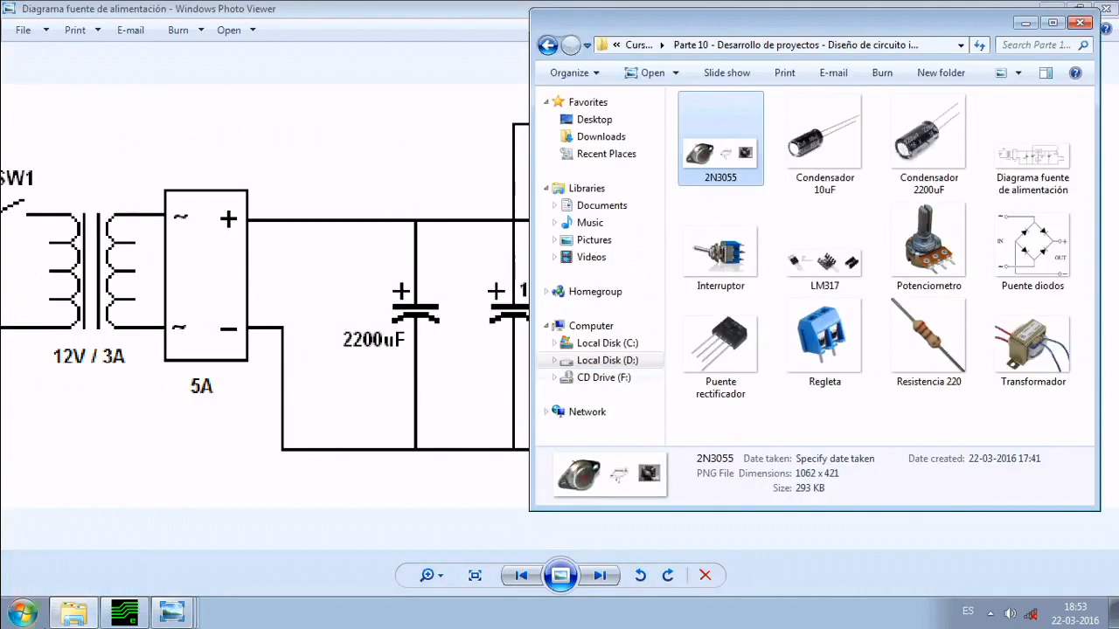
# Copy the loose pad below the resistor's left pad into the free area between the second small capacitor and the terminal block.
pyautogui.click(124, 612)
pyautogui.moveTo(795, 390); pyautogui.dragTo(614, 318, button='middle')
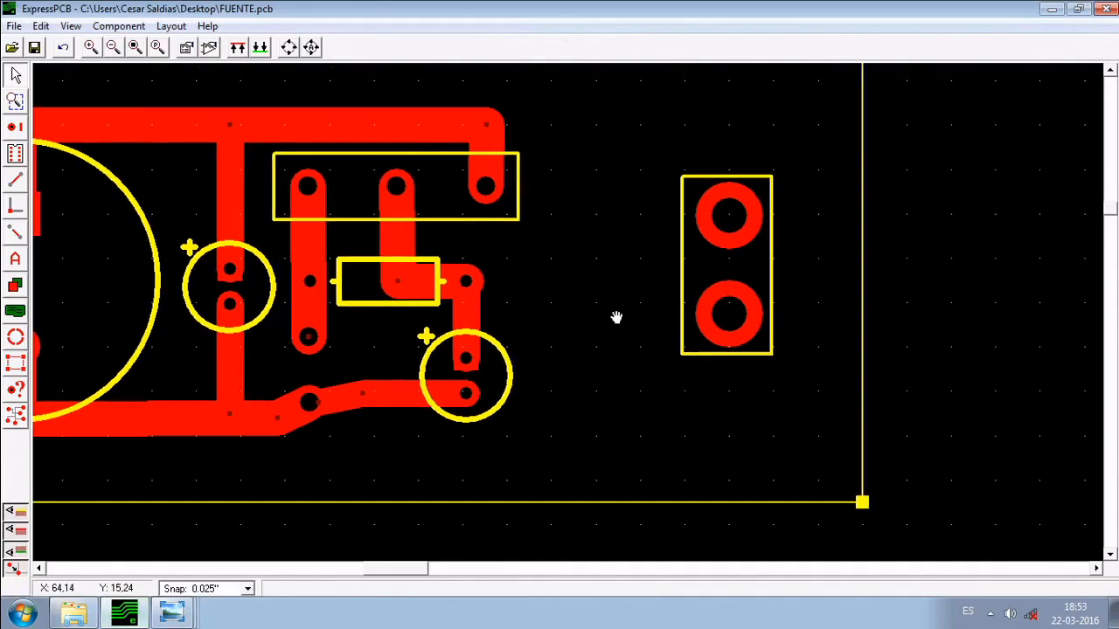
pyautogui.click(306, 336)
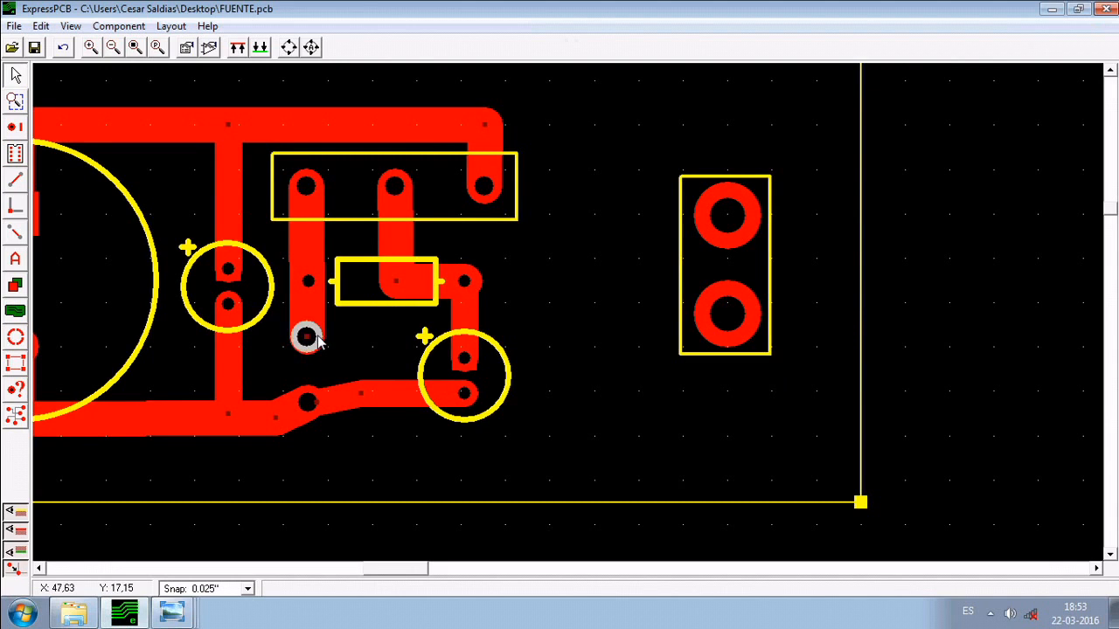
pyautogui.hotkey('ctrl', 'v')
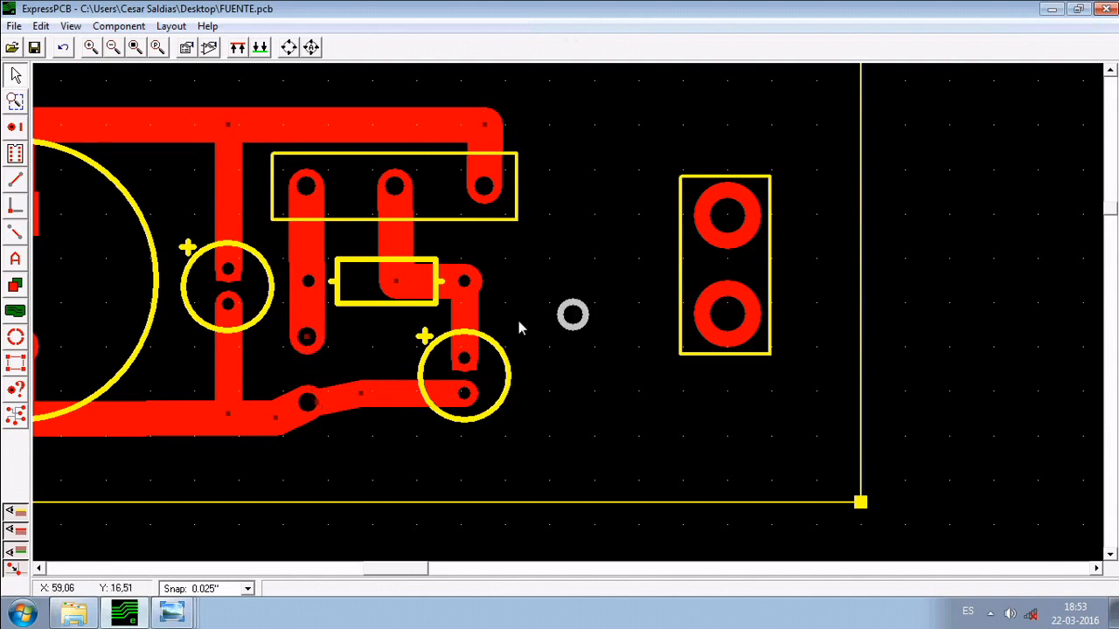
pyautogui.moveTo(613, 302); pyautogui.dragTo(614, 304)
# Move the two-pad terminal block down and closer to the board's right edge.
pyautogui.moveTo(649, 137); pyautogui.dragTo(804, 367)
pyautogui.click(688, 198)
pyautogui.scroll(-1, 651, 234)
pyautogui.moveTo(657, 234); pyautogui.dragTo(701, 306, button='middle')
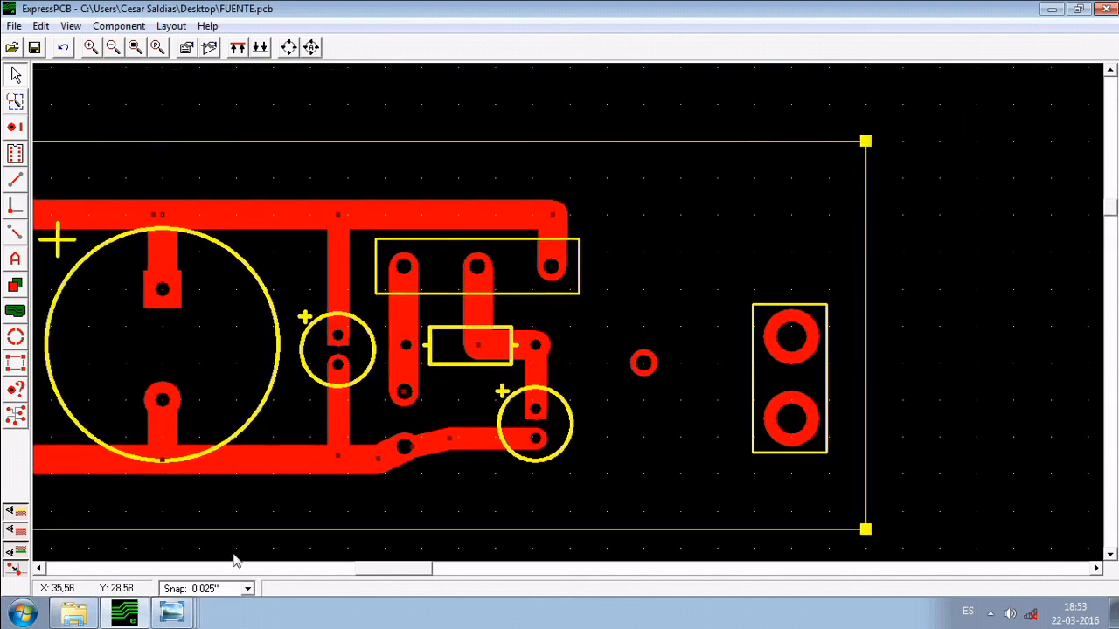
# Open the Diagrama fuente de alimentación image to check how the 2N3055 connects to the supply rail and output.
pyautogui.click(171, 614)
pyautogui.click(129, 523)
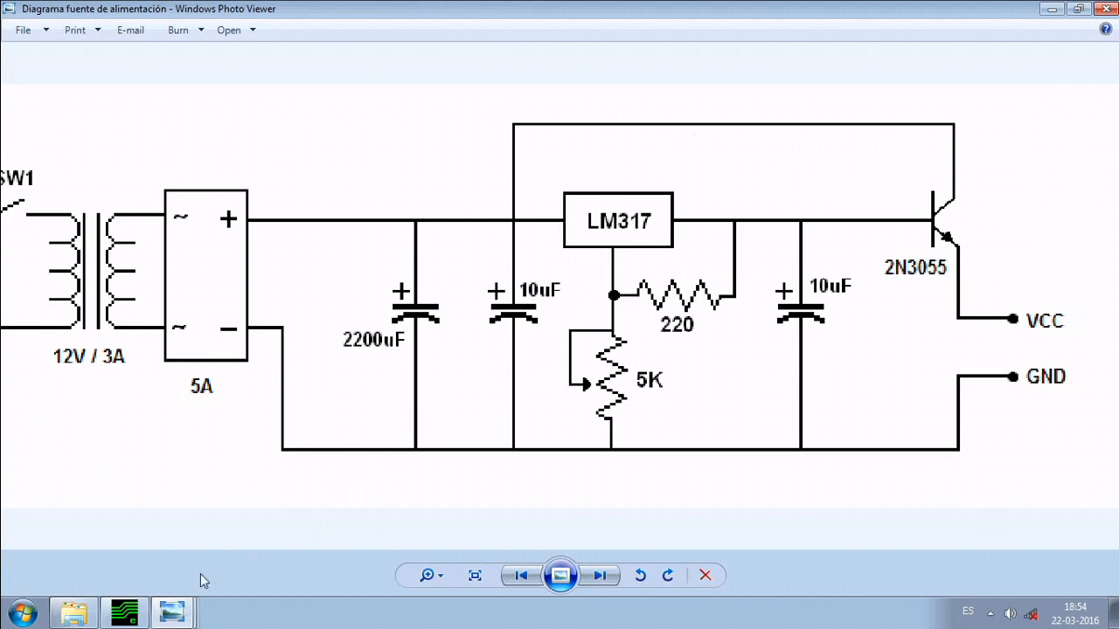
pyautogui.click(125, 612)
# Move the copied pad up to the free space right of the regulator outline.
pyautogui.scroll(-2, 629, 361)
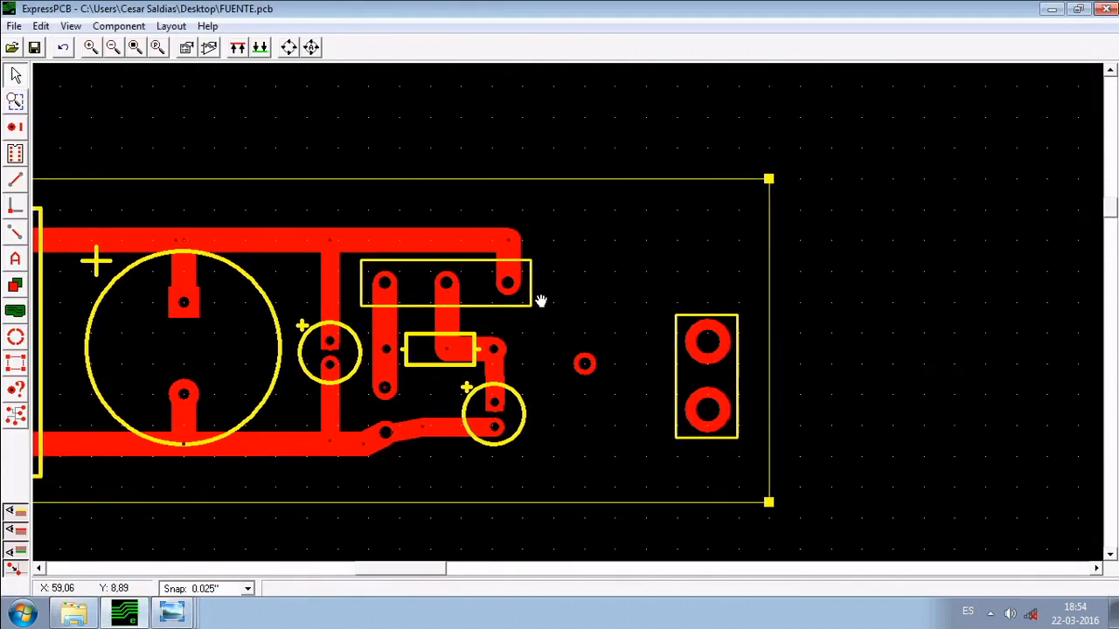
pyautogui.moveTo(573, 366); pyautogui.dragTo(575, 274)
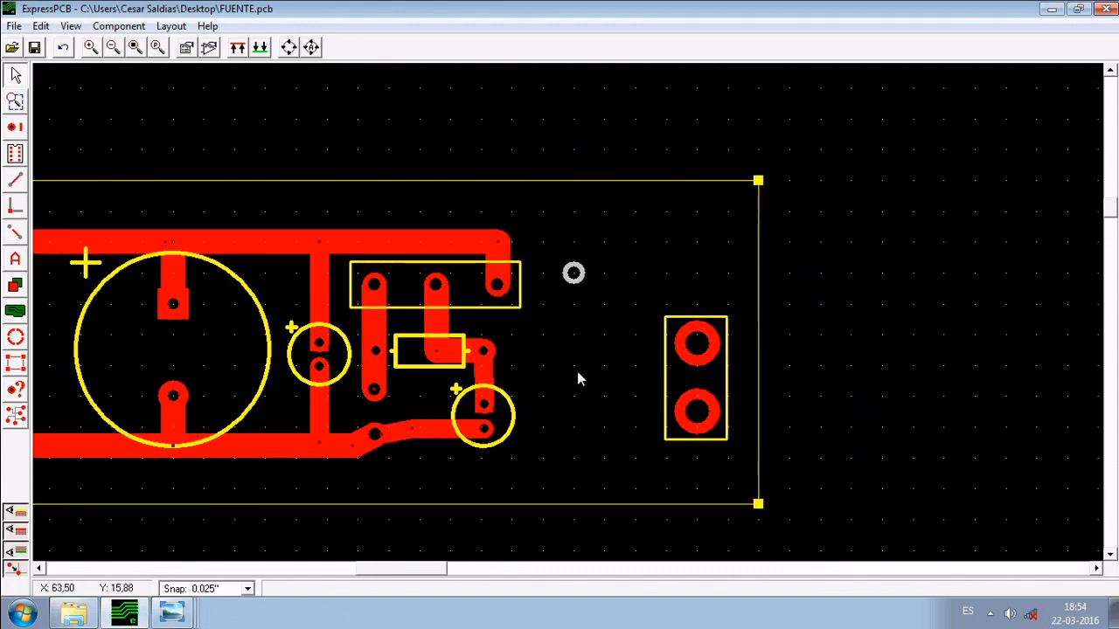
pyautogui.moveTo(573, 291); pyautogui.dragTo(568, 277)
pyautogui.scroll(1, 564, 292)
pyautogui.click(598, 283)
# Nudge the copied pad down and right until it is level with the regulator's pads.
pyautogui.click(557, 278)
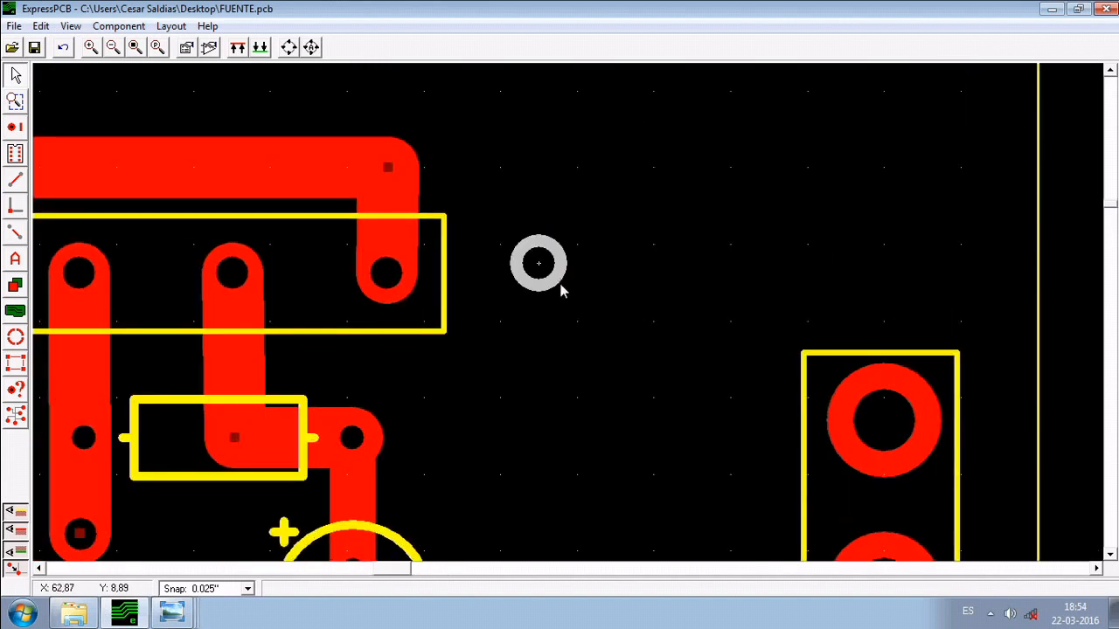
pyautogui.press('Down')
pyautogui.press('Down')
pyautogui.press('Down')
pyautogui.press('Down')
pyautogui.press('Down')
pyautogui.press('Down')
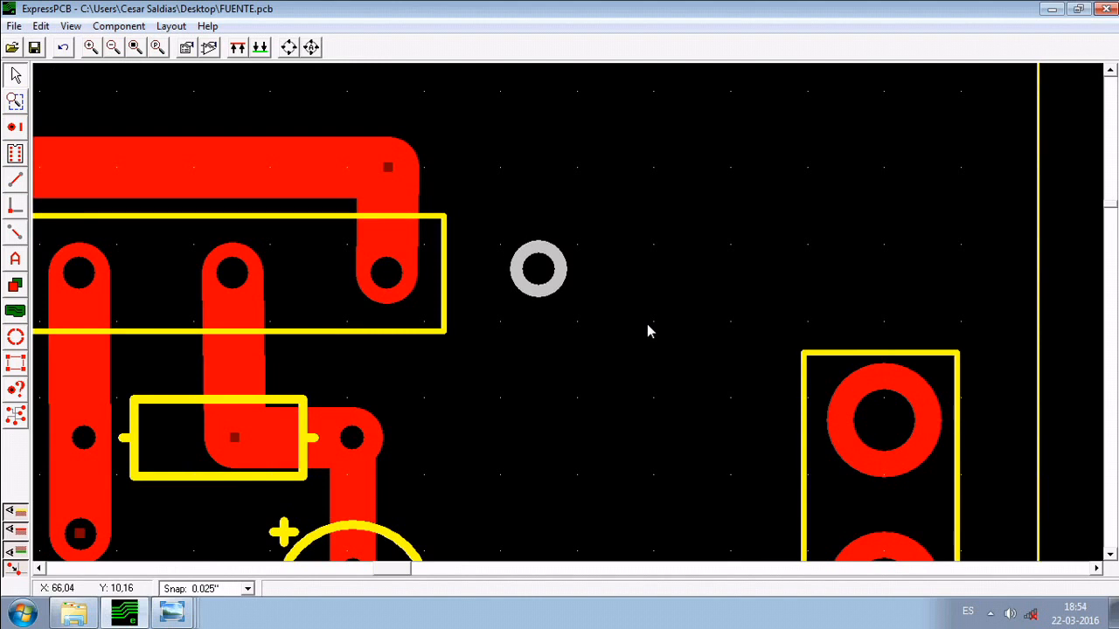
pyautogui.press('Right')
pyautogui.press('Right')
pyautogui.press('Right')
pyautogui.press('Right')
pyautogui.press('Right')
pyautogui.press('Right')
pyautogui.press('Right')
pyautogui.click(646, 326)
# Extend the upper rail with a 2,03mm trace past the regulator and down to the new transistor pad.
pyautogui.click(17, 186)
pyautogui.scroll(-3, 307, 216)
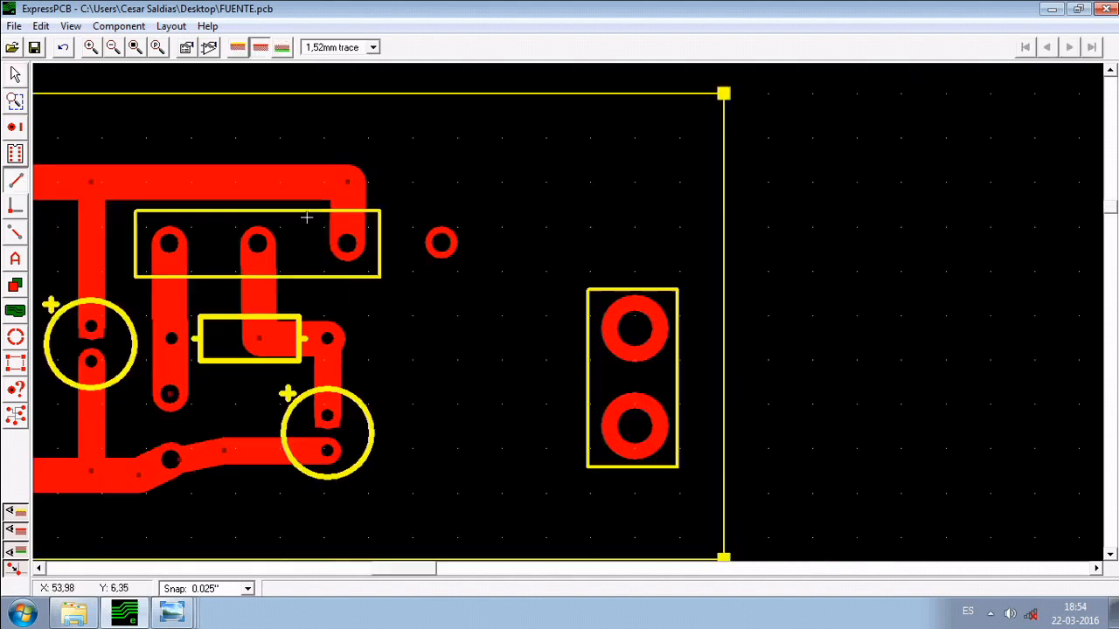
pyautogui.moveTo(312, 220); pyautogui.dragTo(341, 221, button='middle')
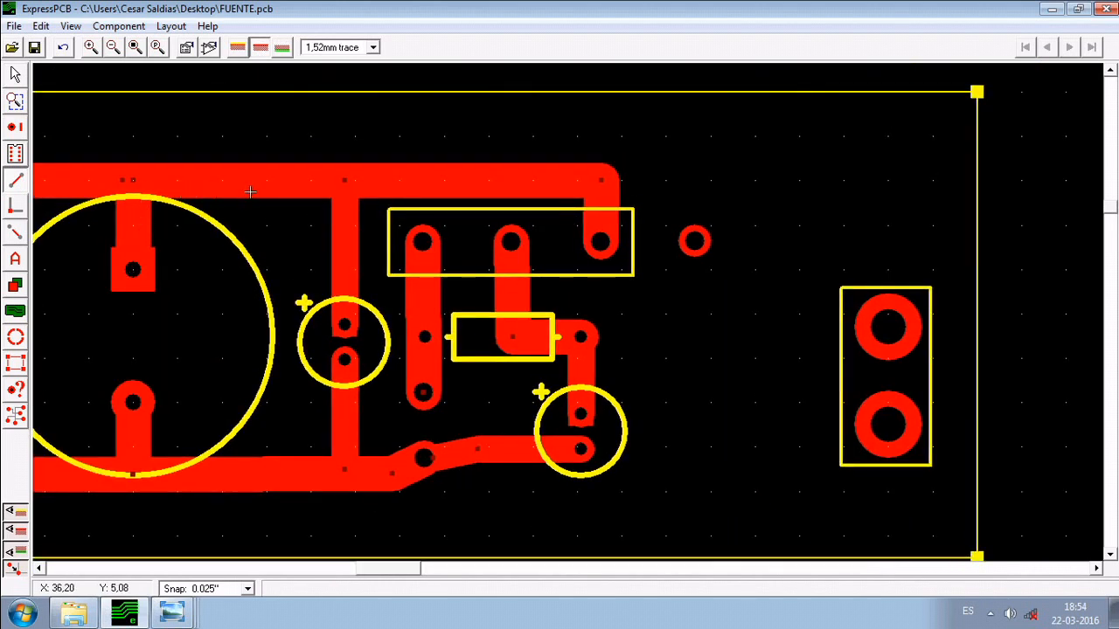
pyautogui.click(372, 47)
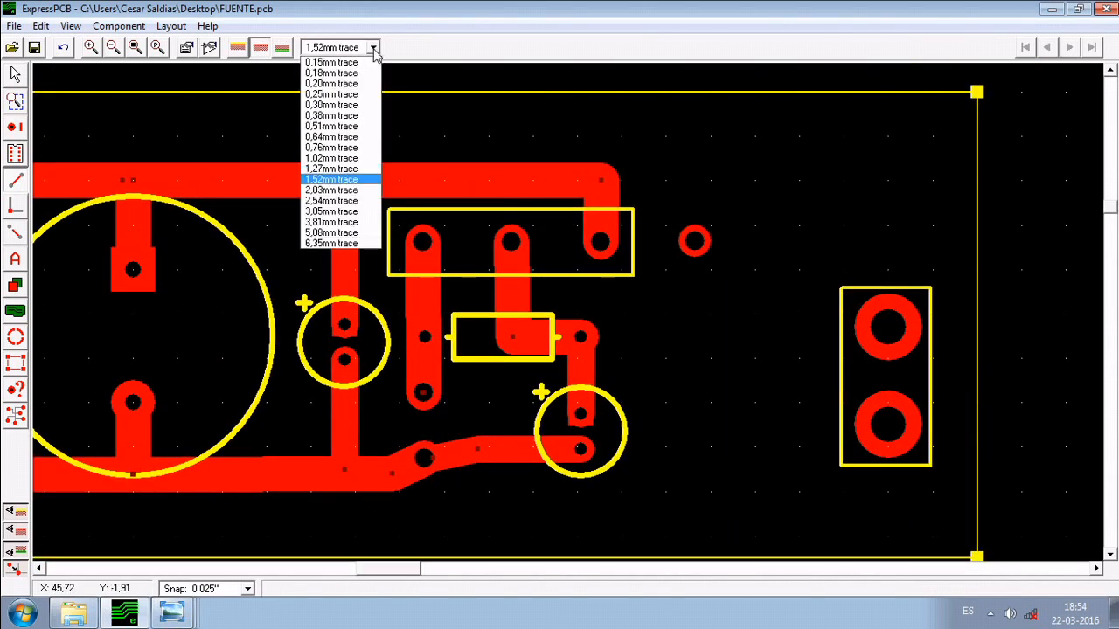
pyautogui.click(339, 191)
pyautogui.click(452, 194)
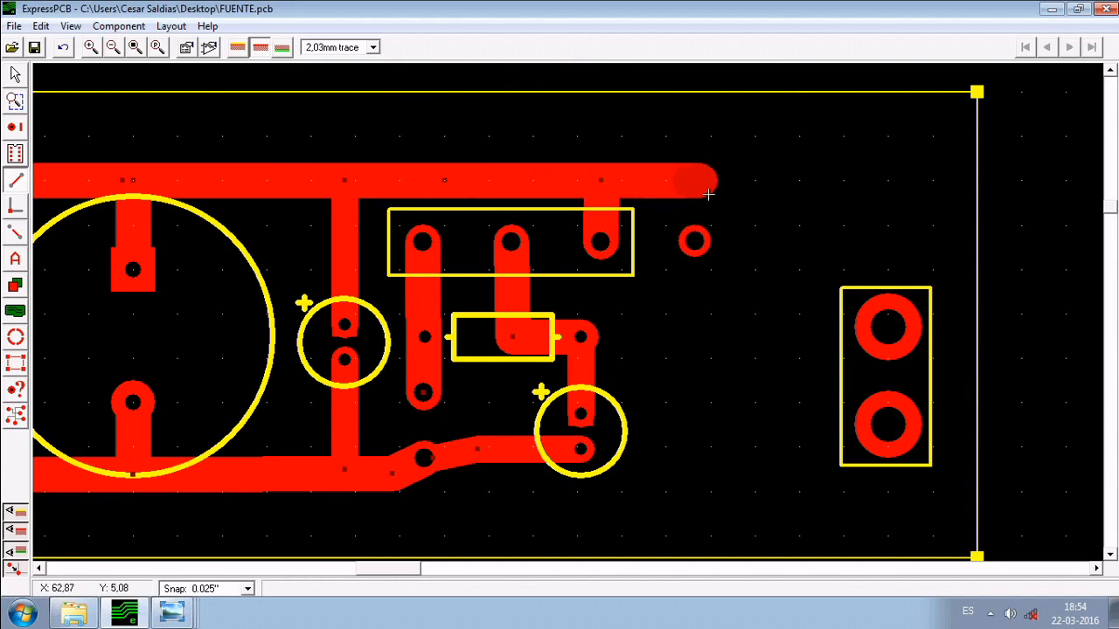
pyautogui.rightClick(709, 251)
pyautogui.click(709, 252)
pyautogui.click(692, 184)
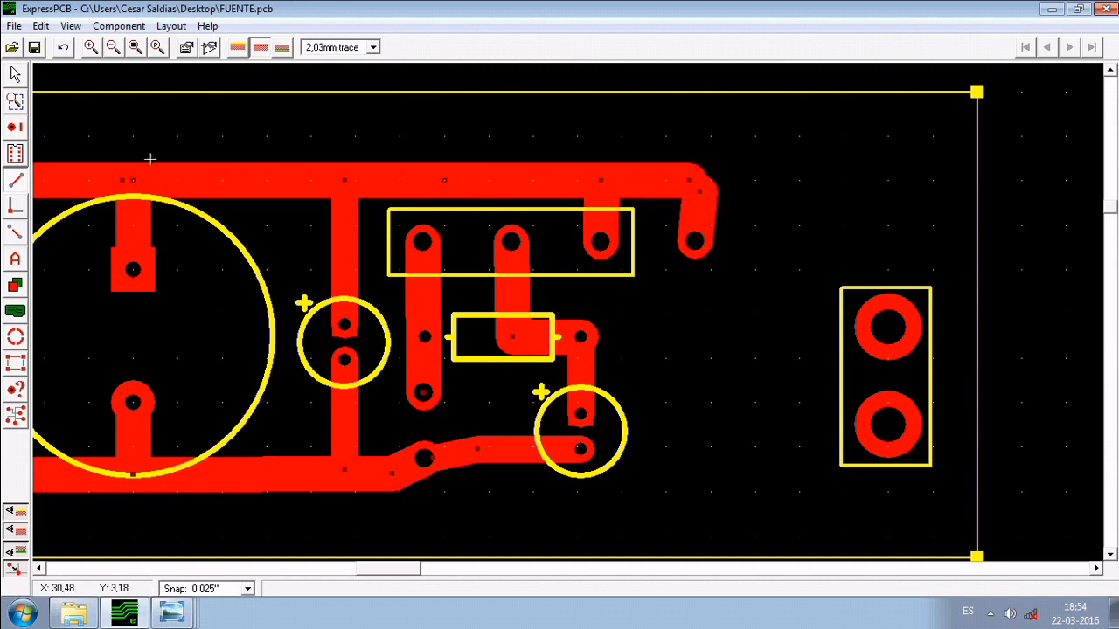
# Nudge the corner of the new trace so it drops straight down to the transistor pad.
pyautogui.click(16, 75)
pyautogui.click(699, 192)
pyautogui.press('Left')
pyautogui.press('Up')
pyautogui.press('Right')
pyautogui.press('Left')
pyautogui.press('Left')
pyautogui.press('Right')
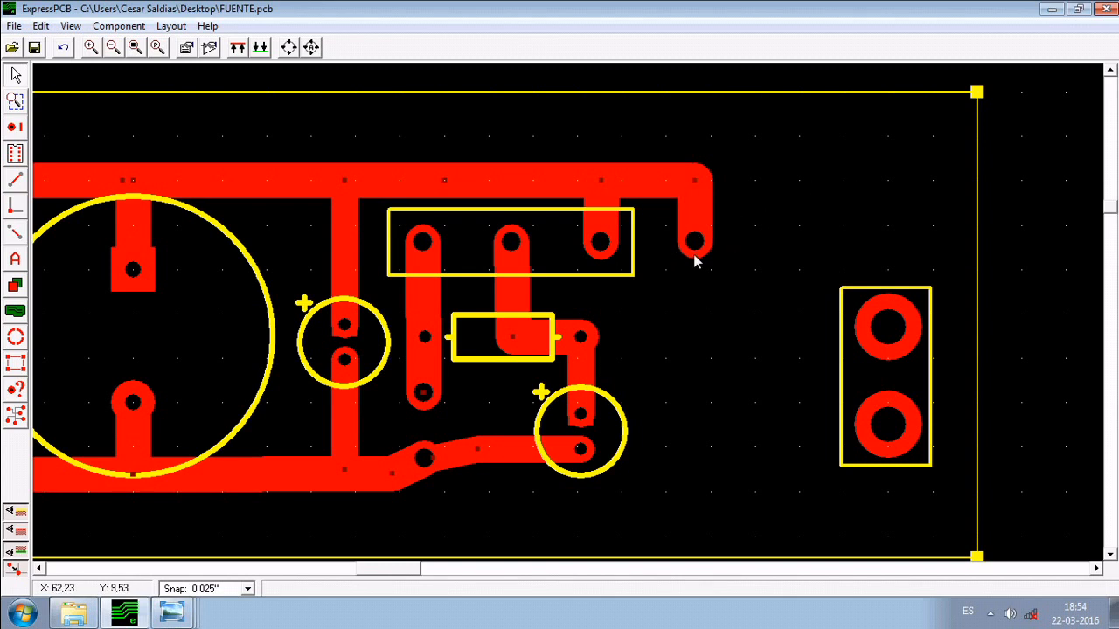
# Open the Diagrama fuente de alimentación image to check the remaining connections around the LM317 and 2N3055.
pyautogui.click(173, 614)
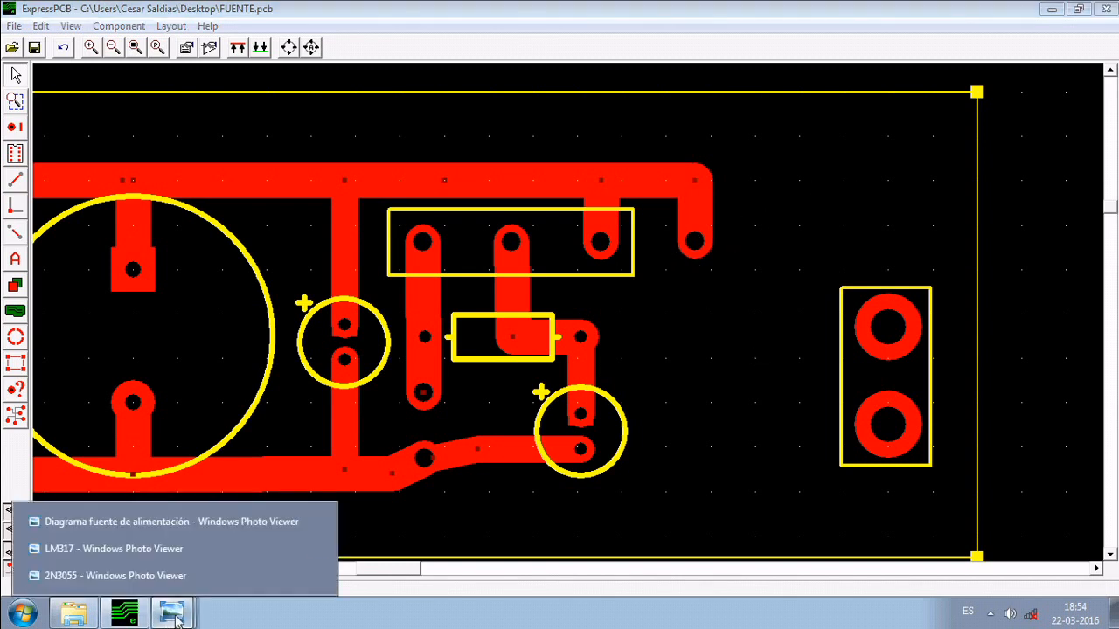
pyautogui.click(120, 521)
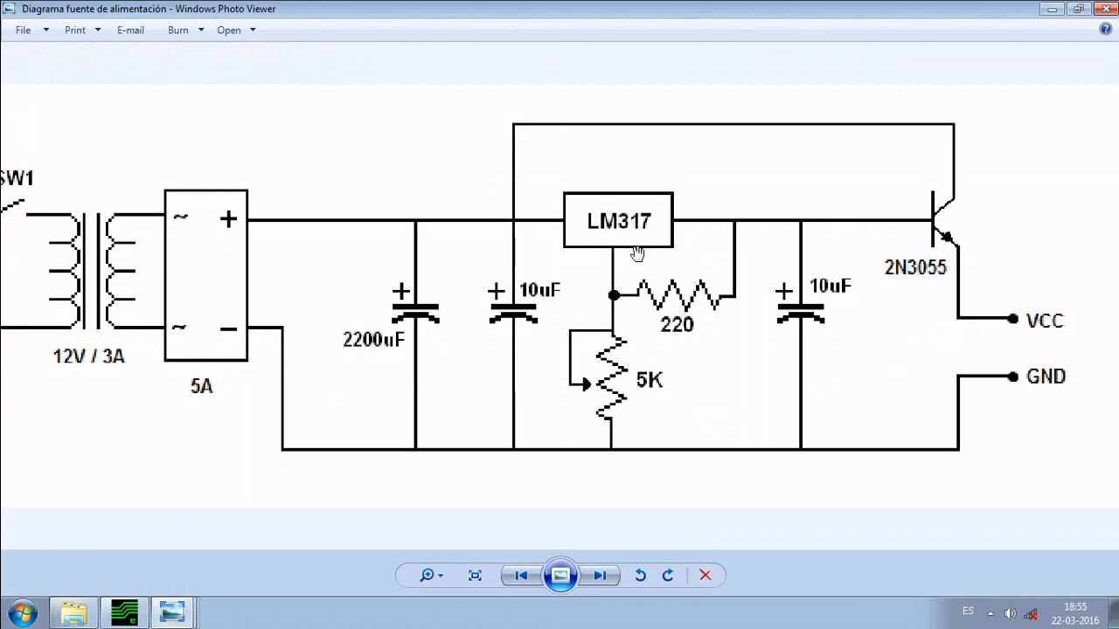
# Switch back to ExpressPCB and copy the pad at the lower end of the regulator's vertical trace to below the transistor pad.
pyautogui.click(142, 614)
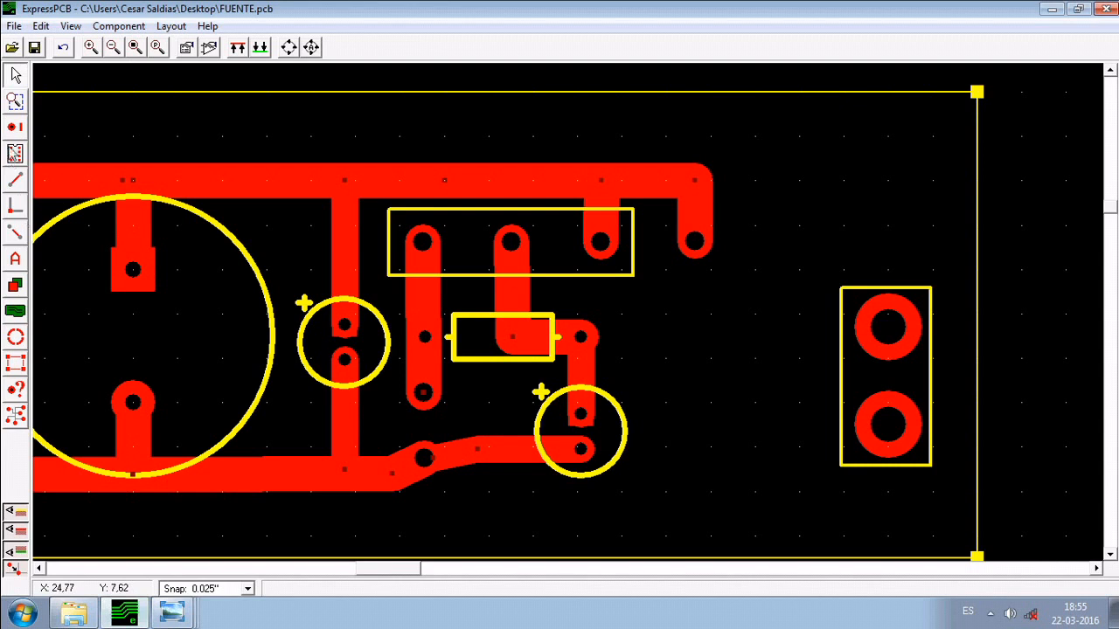
pyautogui.click(14, 127)
pyautogui.click(15, 76)
pyautogui.click(424, 393)
pyautogui.click(567, 315)
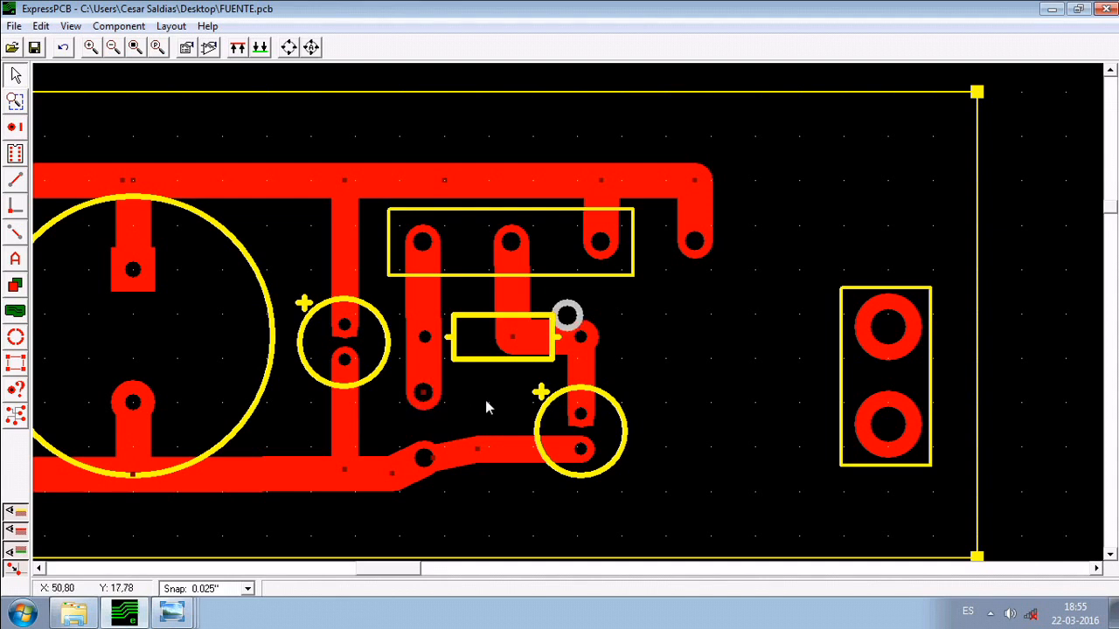
pyautogui.click(691, 325)
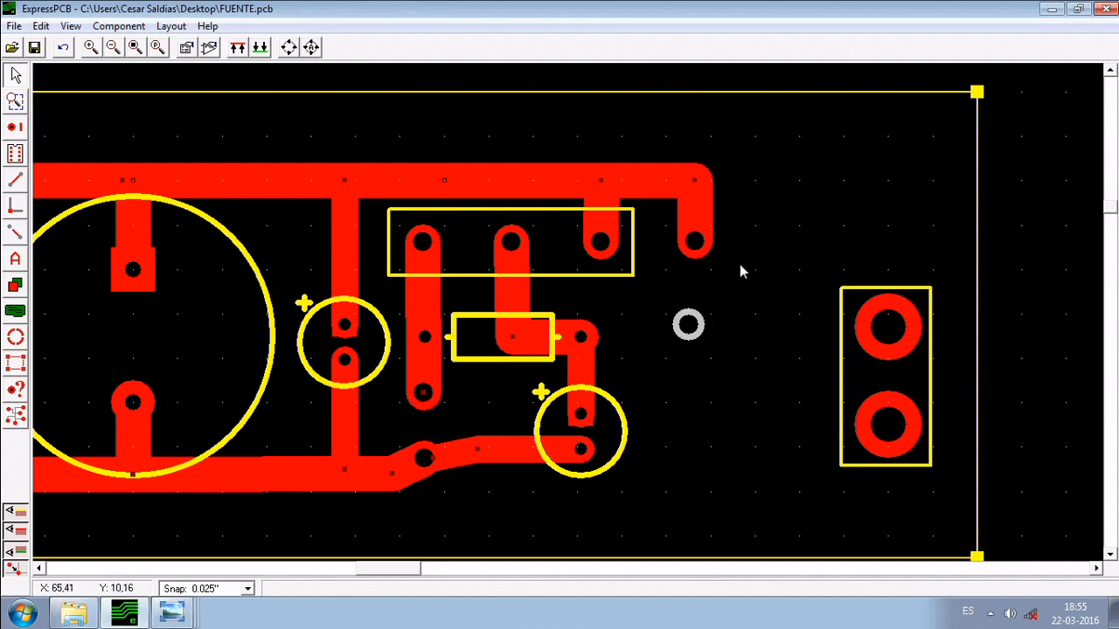
# Nudge the copied pad right and down until it lines up vertically beneath the first transistor pad.
pyautogui.press('Right')
pyautogui.press('Down')
pyautogui.press('Down')
pyautogui.press('Down')
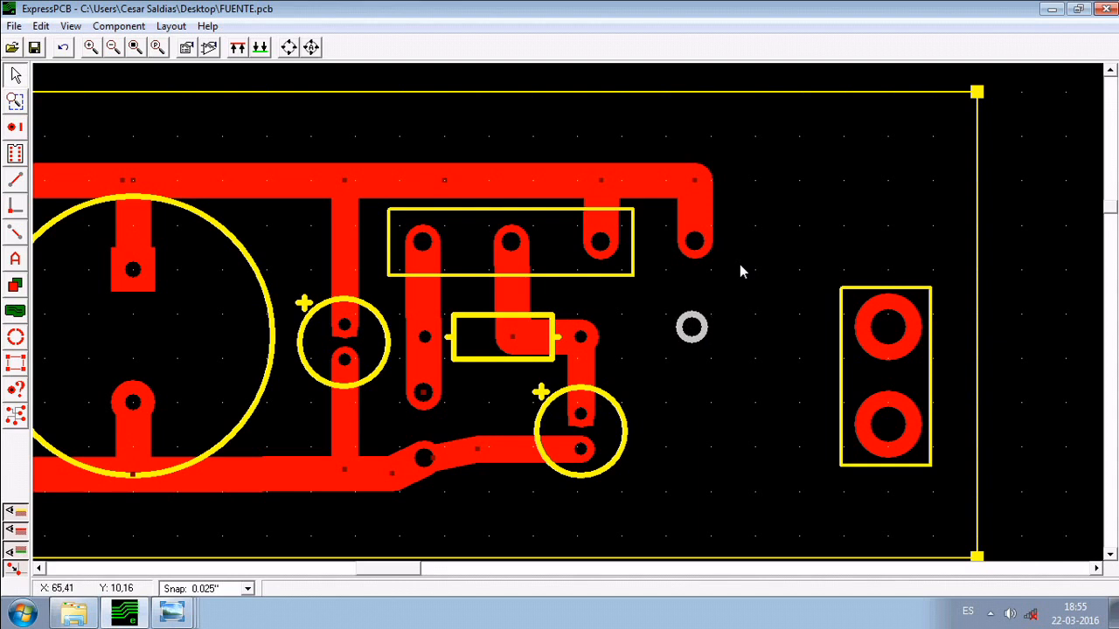
pyautogui.press('Right')
pyautogui.press('Right')
pyautogui.press('Down')
pyautogui.press('Down')
pyautogui.press('Up')
pyautogui.click(739, 271)
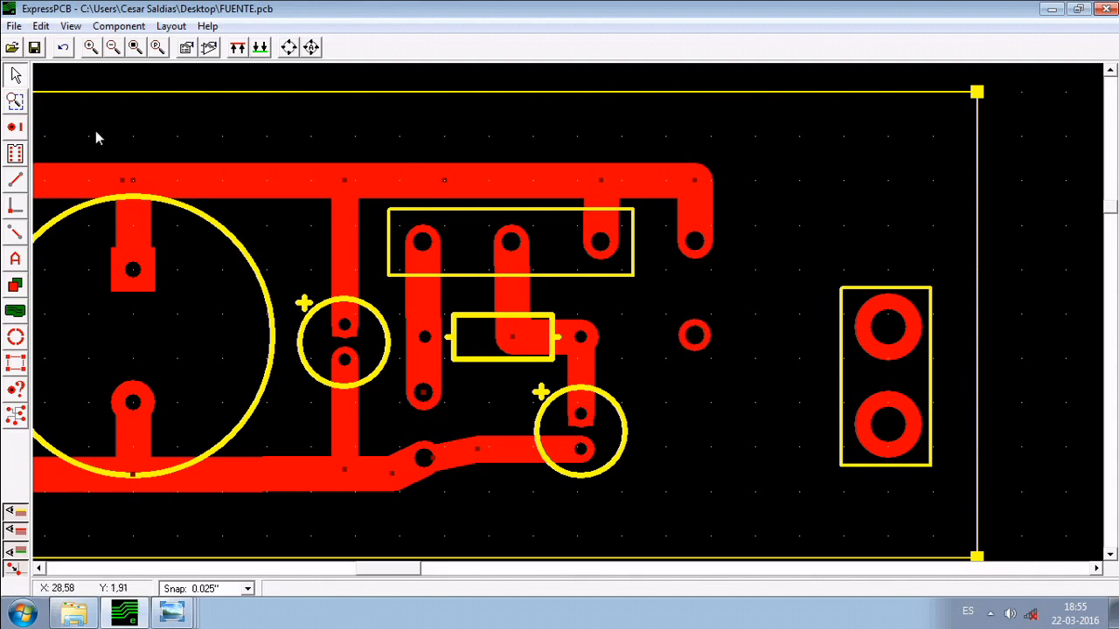
# Route a 2,03mm trace from the resistor's output-side pad to the second transistor pad and align that pad to make the trace straight.
pyautogui.click(15, 179)
pyautogui.click(581, 339)
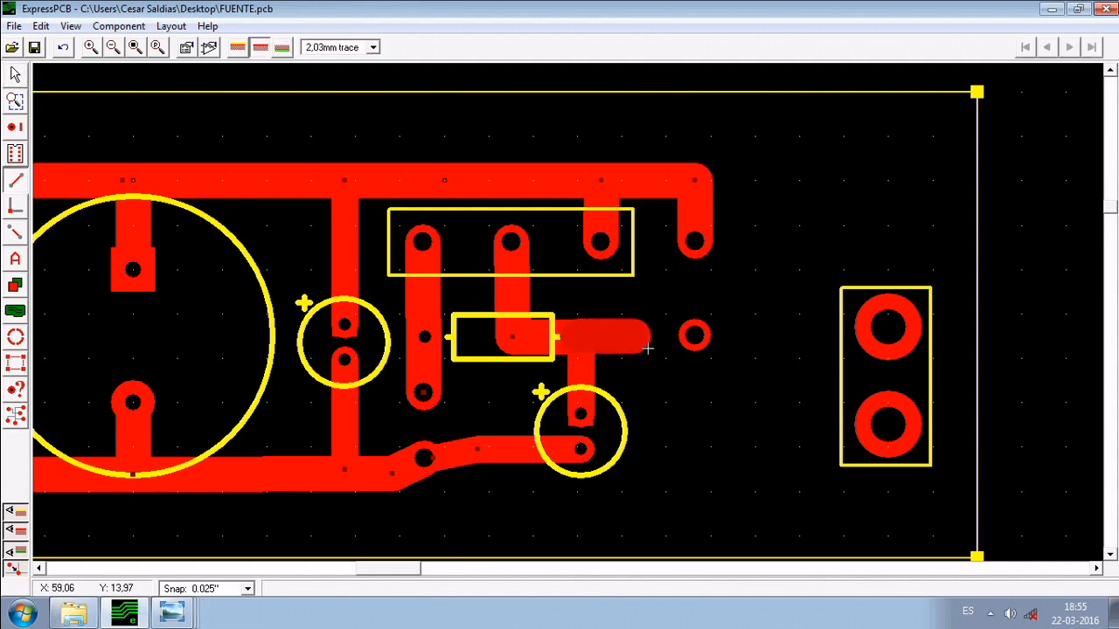
pyautogui.click(706, 345)
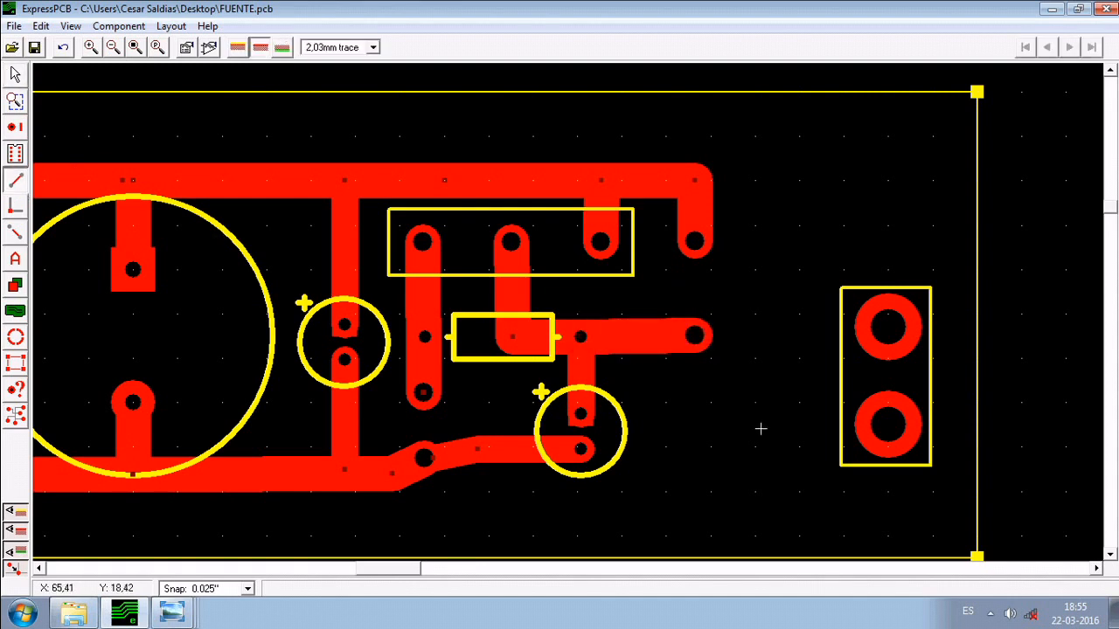
pyautogui.click(14, 74)
pyautogui.click(696, 344)
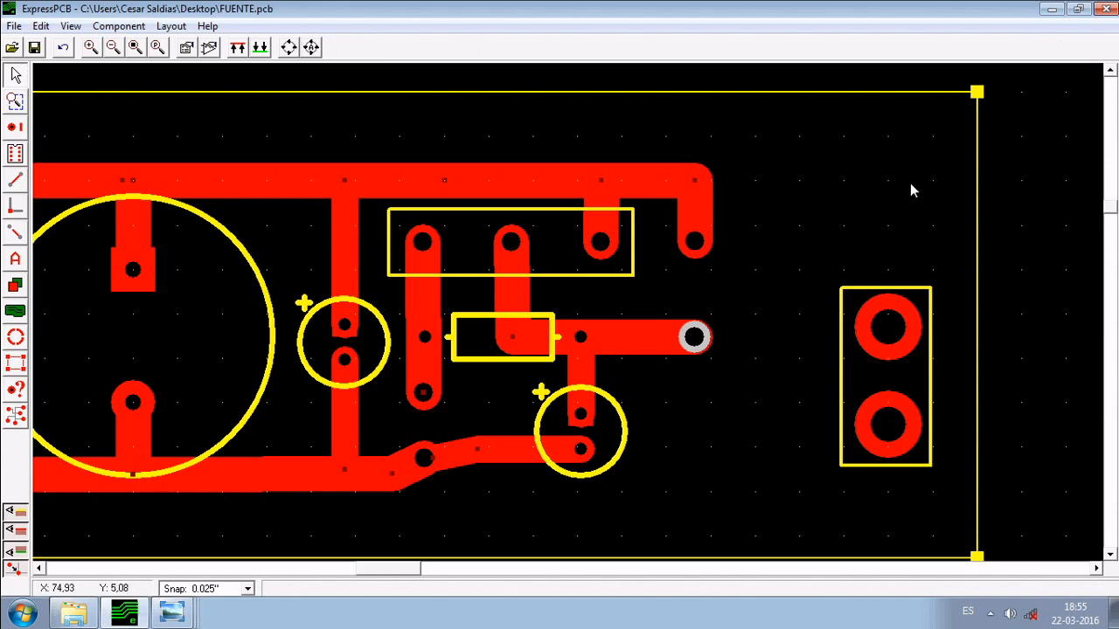
pyautogui.click(882, 214)
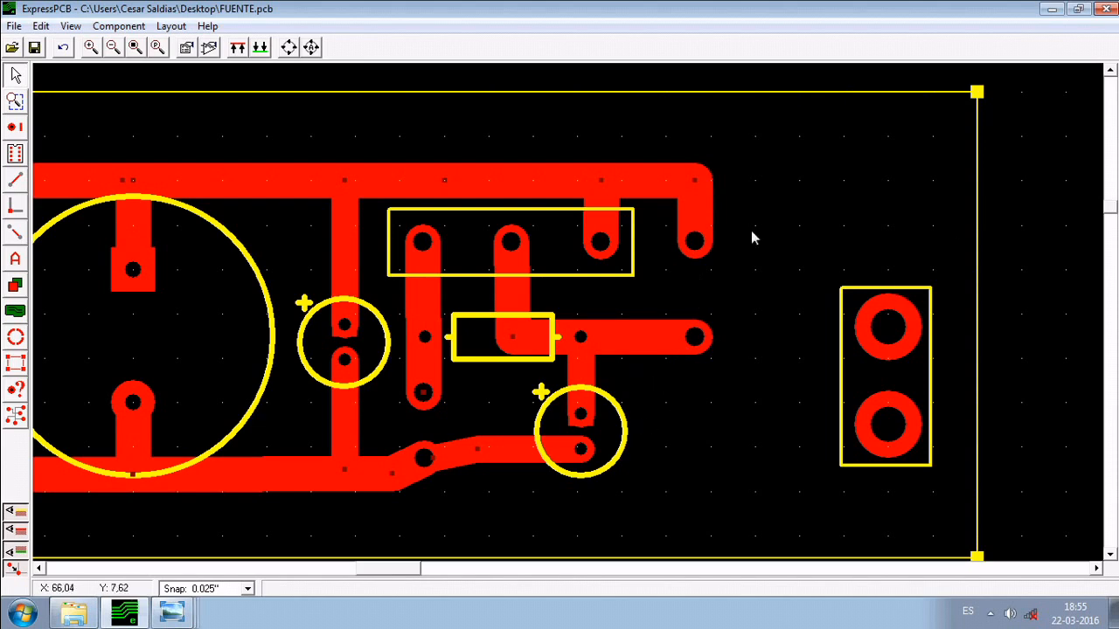
# Try the library's TO-3 semiconductor footprint over the board's upper edge and delete it.
pyautogui.scroll(-1, 712, 300)
pyautogui.scroll(-1, 712, 300)
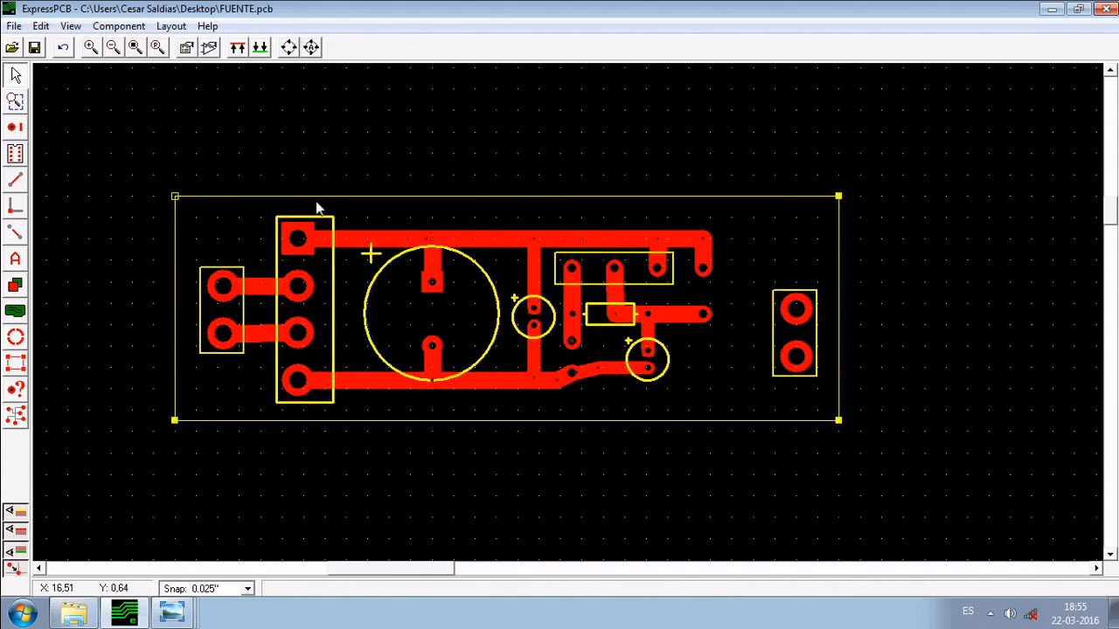
pyautogui.click(209, 47)
pyautogui.click(503, 418)
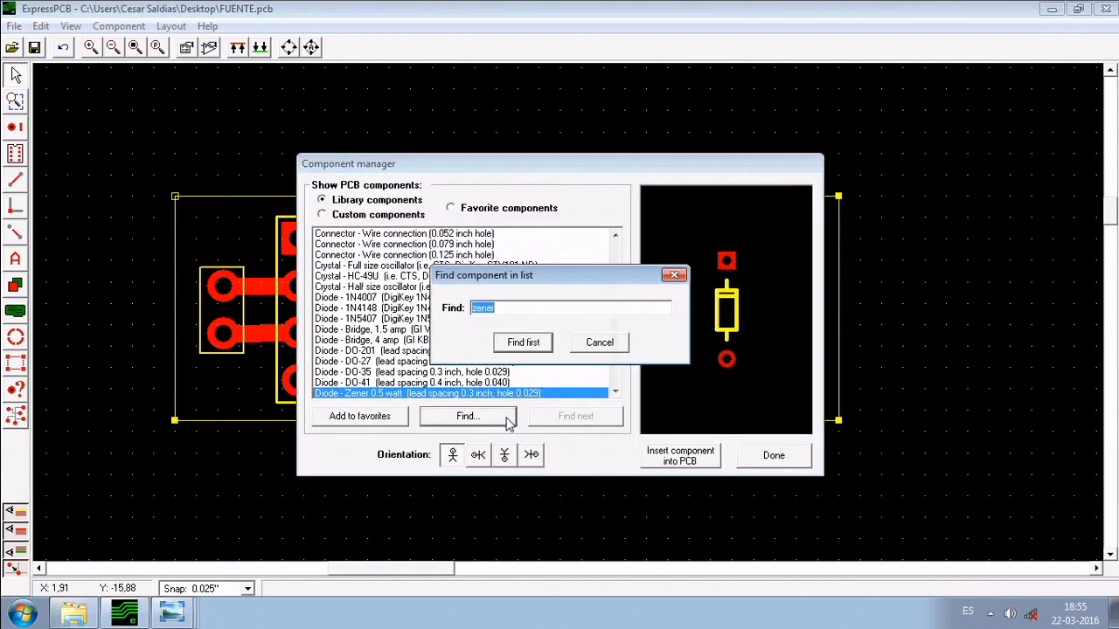
pyautogui.write('TO-3')
pyautogui.press('Return')
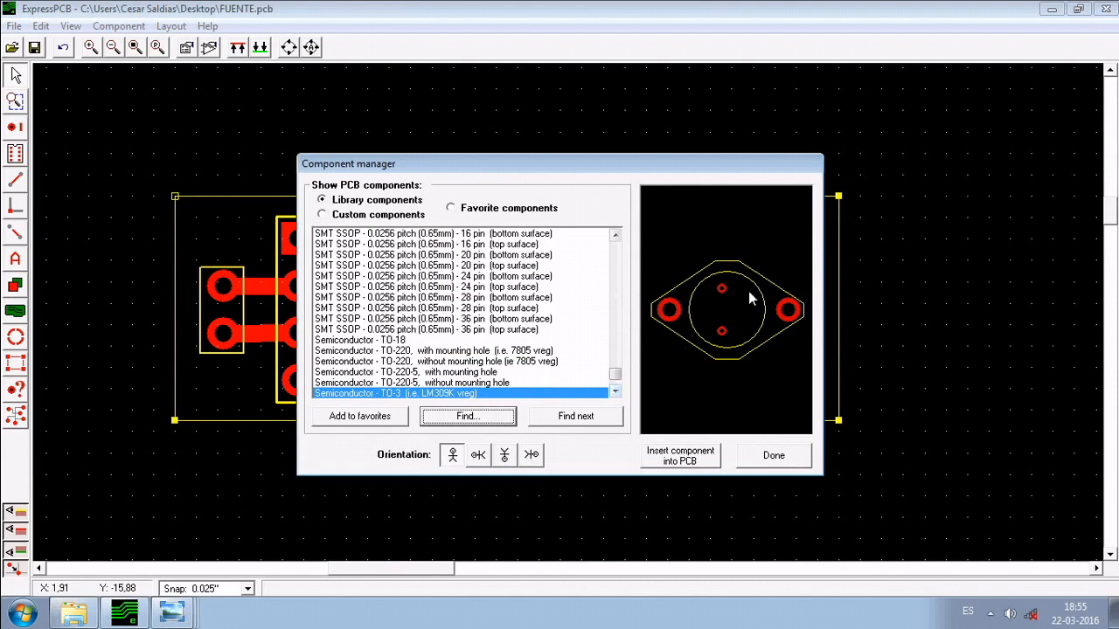
pyautogui.click(707, 460)
pyautogui.moveTo(712, 363); pyautogui.dragTo(757, 217)
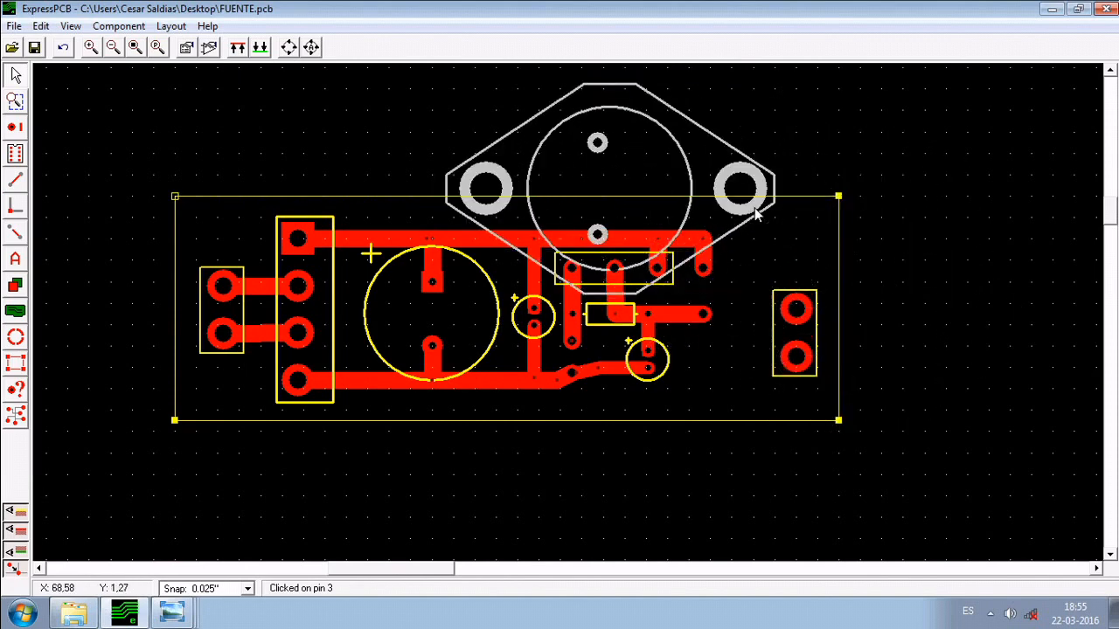
pyautogui.press('Delete')
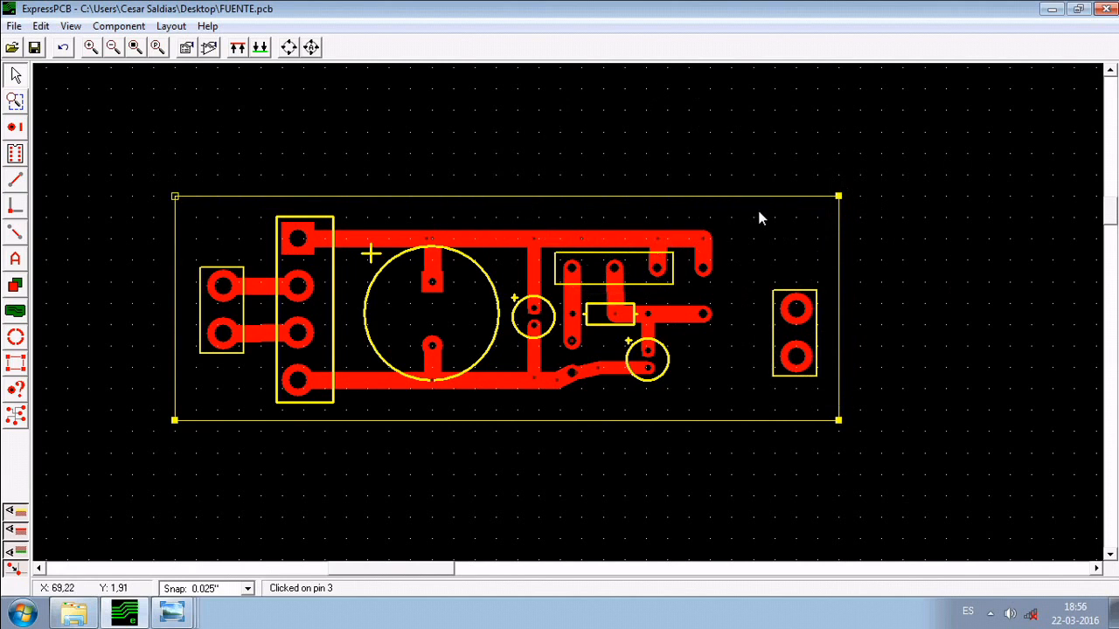
# Place a 1,91mm round pad with 1,02mm hole between the two transistor pads and the output connector as the third transistor pad.
pyautogui.scroll(1, 748, 339)
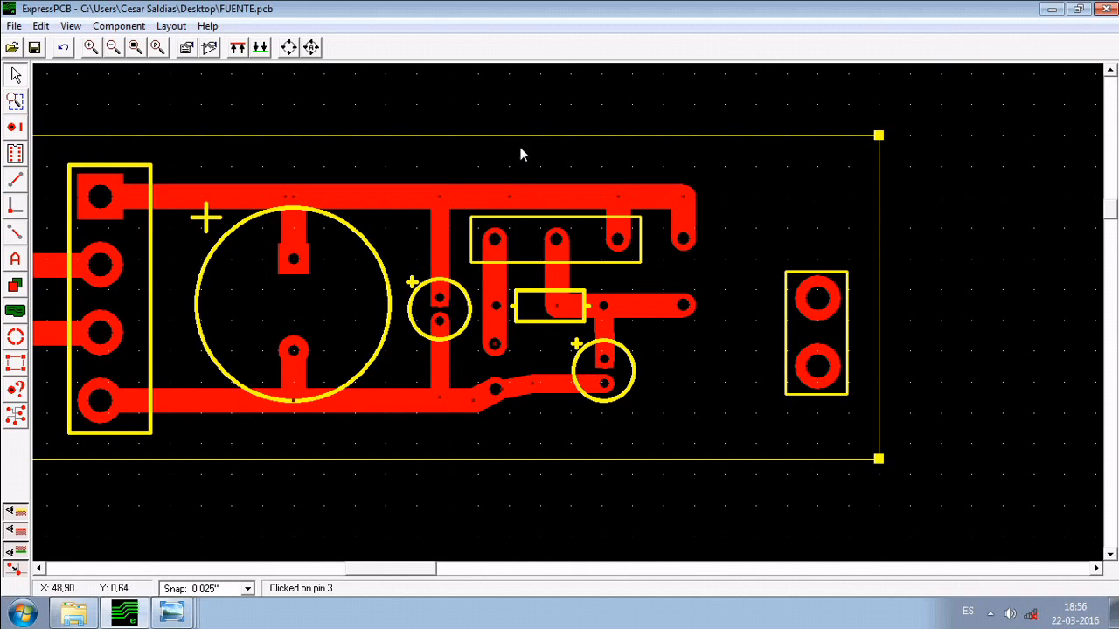
pyautogui.click(14, 127)
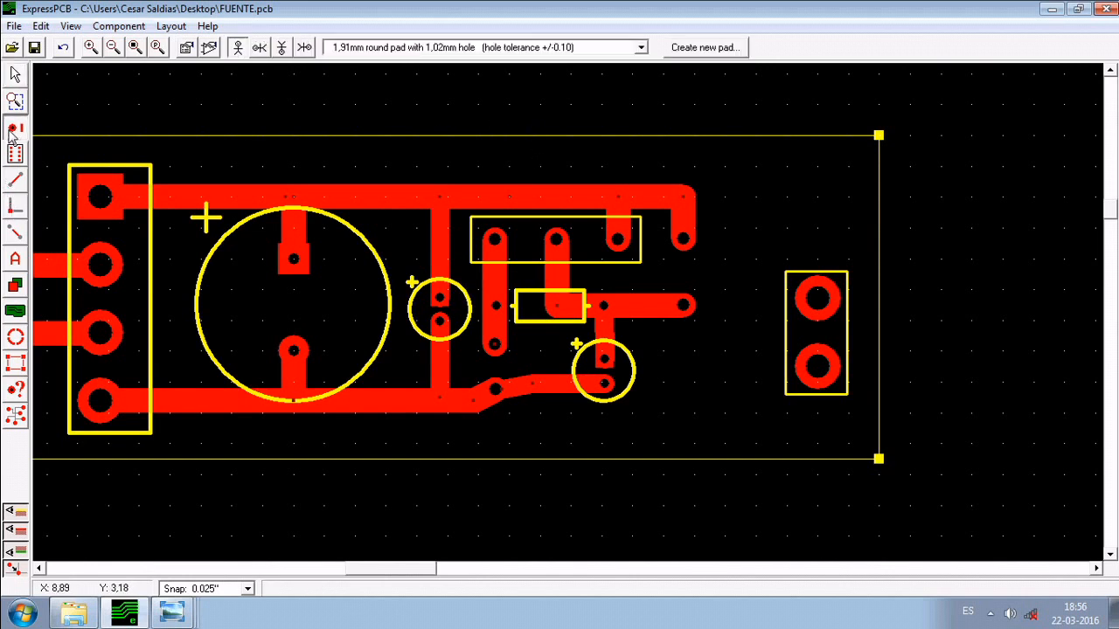
pyautogui.click(717, 273)
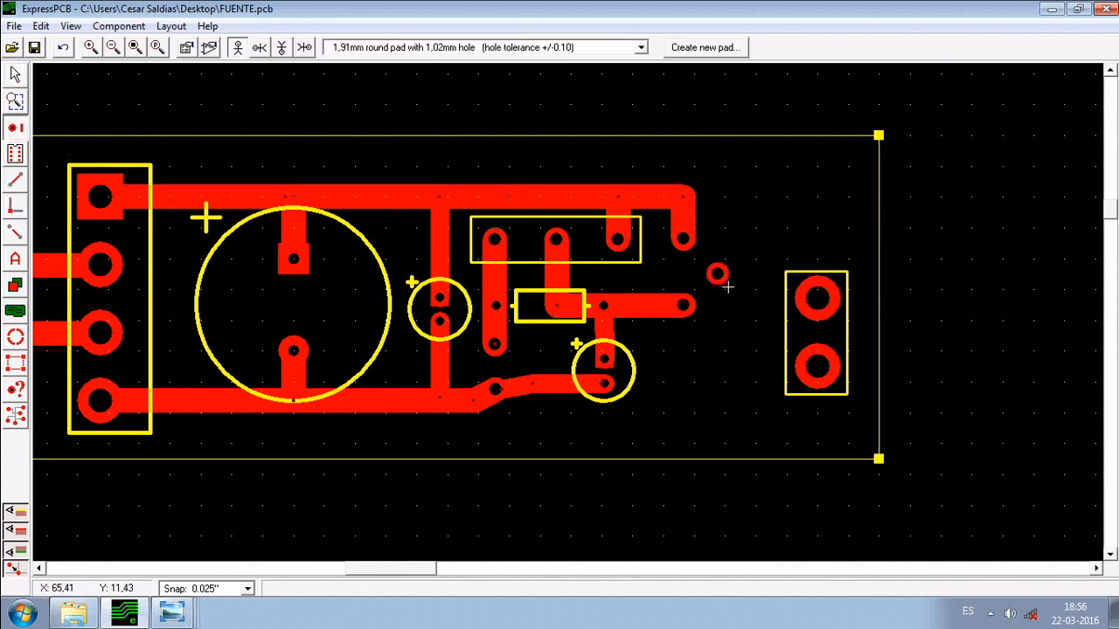
pyautogui.click(15, 74)
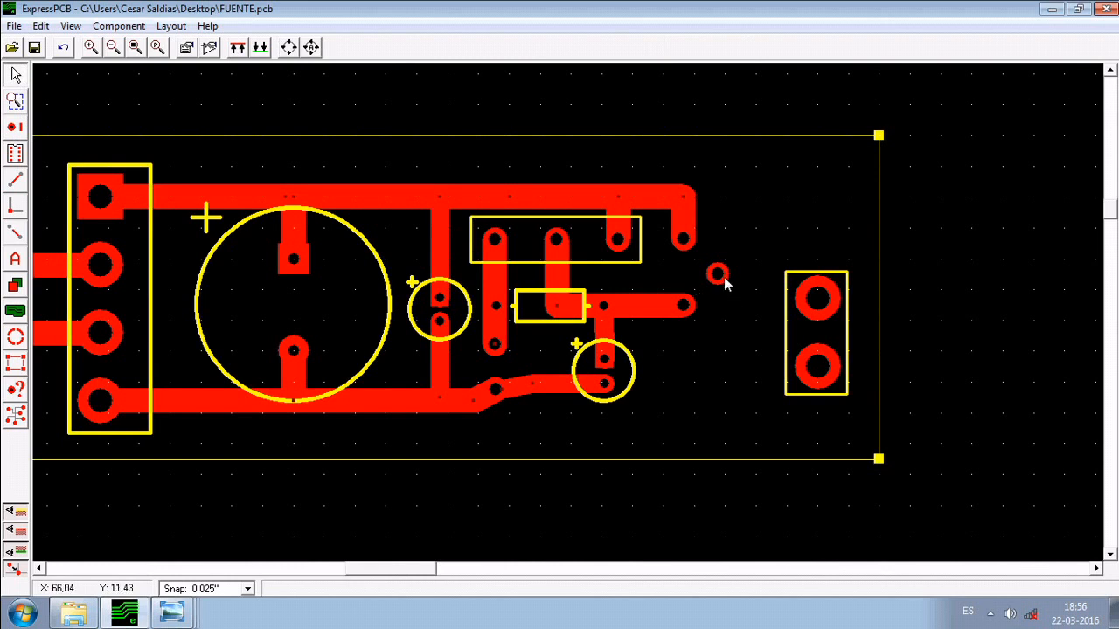
pyautogui.moveTo(717, 280); pyautogui.dragTo(719, 280)
# Move the output connector up and slightly left so its upper pad is roughly level with the third transistor pad.
pyautogui.moveTo(768, 245); pyautogui.dragTo(858, 388)
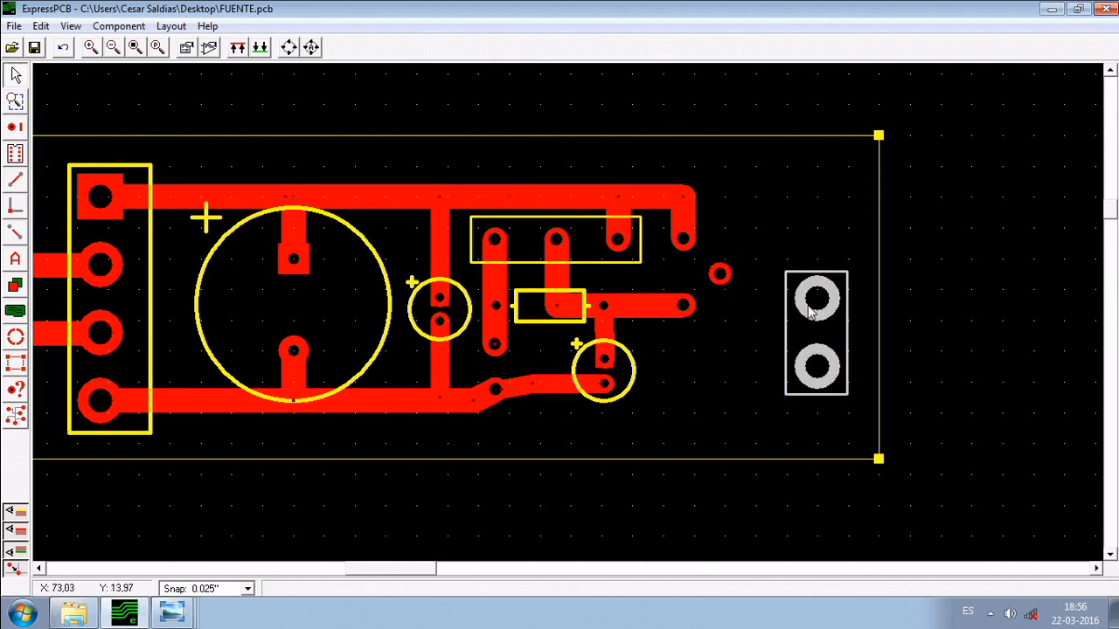
pyautogui.press('Left')
pyautogui.press('Left')
pyautogui.press('Left')
pyautogui.press('Left')
pyautogui.press('Left')
pyautogui.press('Left')
pyautogui.press('Left')
pyautogui.press('Left')
pyautogui.press('Left')
pyautogui.press('Left')
pyautogui.press('Left')
pyautogui.press('Up')
pyautogui.press('Up')
pyautogui.press('Up')
pyautogui.press('Up')
pyautogui.press('Up')
pyautogui.press('Up')
pyautogui.press('Up')
pyautogui.press('Up')
pyautogui.press('Right')
pyautogui.press('Right')
pyautogui.press('Right')
pyautogui.press('Right')
pyautogui.click(978, 301)
# Route a 2,03mm trace from the third transistor pad to the output connector's upper pad.
pyautogui.click(15, 179)
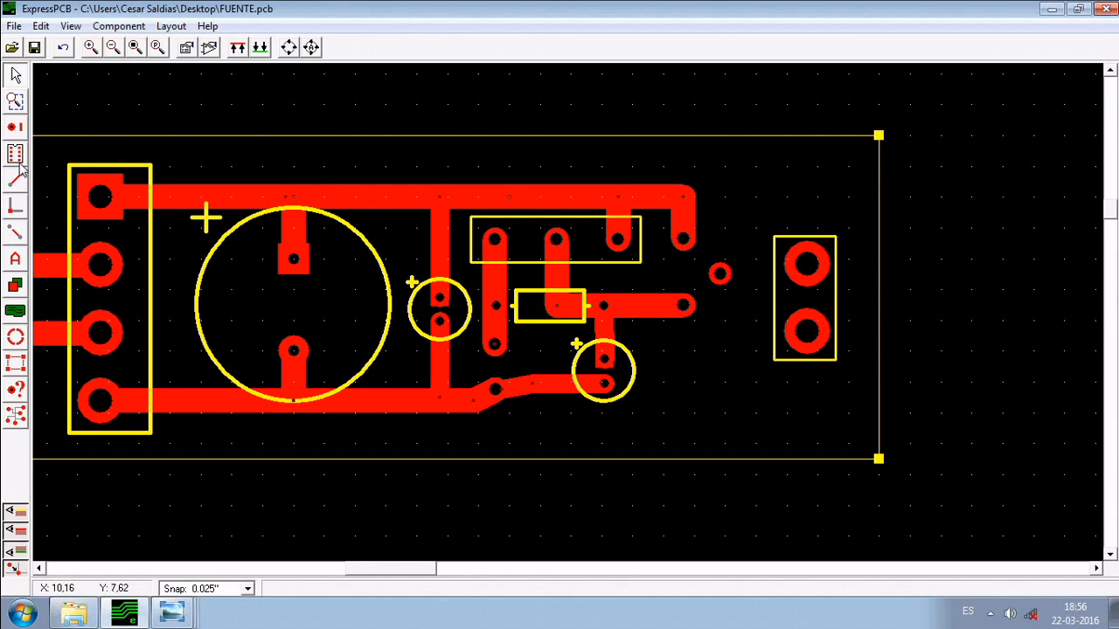
pyautogui.click(730, 284)
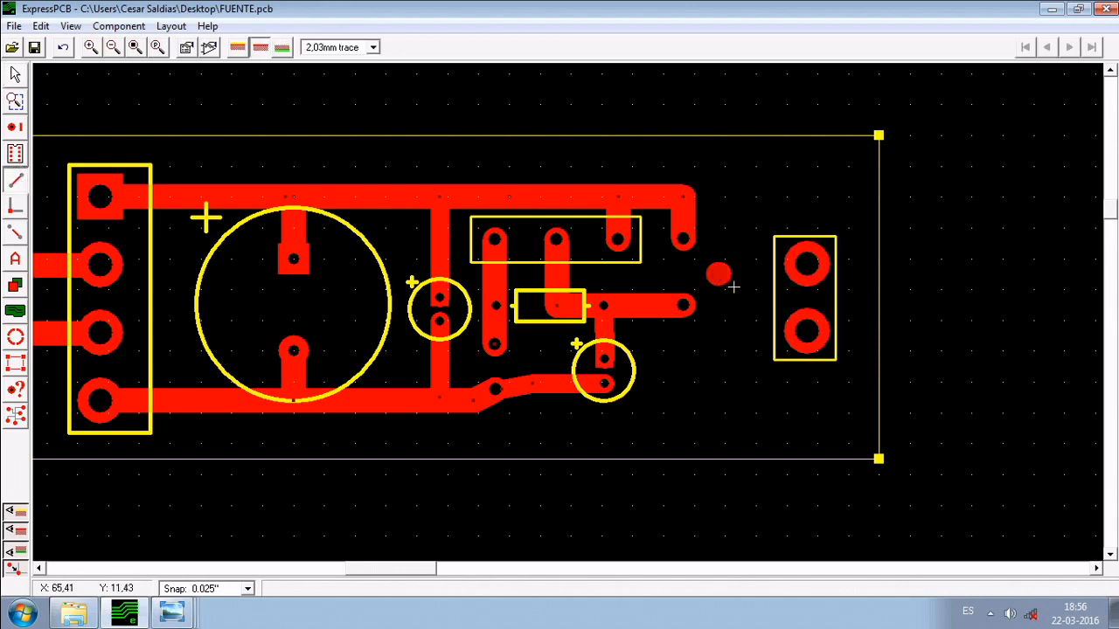
pyautogui.click(748, 274)
pyautogui.click(806, 264)
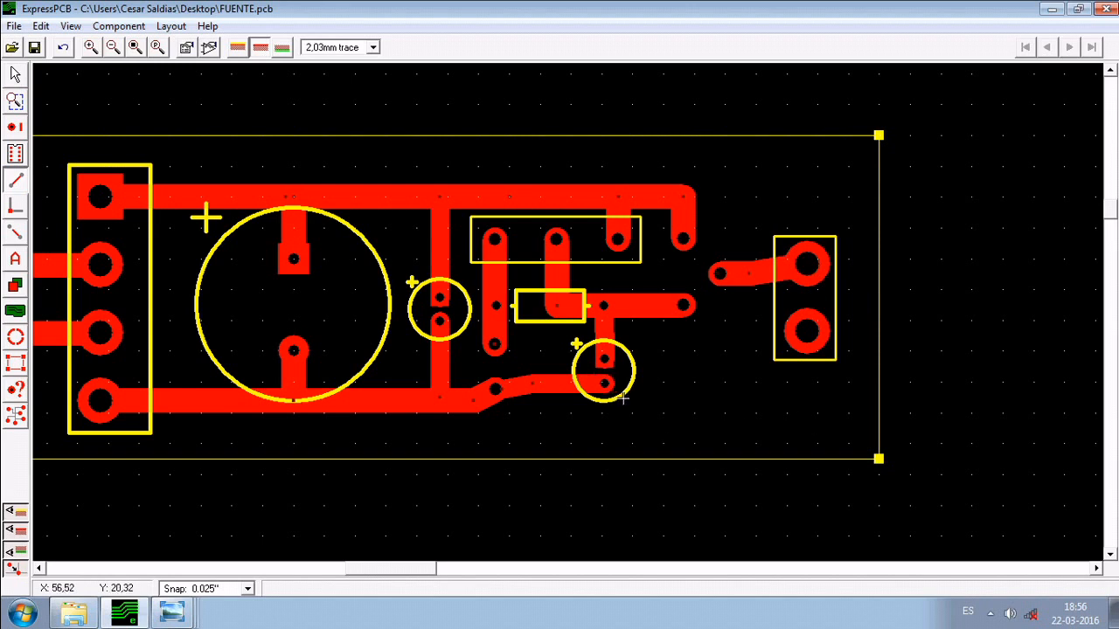
# Route a 1,52mm trace from the output capacitor's negative pad to the connector's lower pad and straighten its corner.
pyautogui.click(349, 49)
pyautogui.click(330, 179)
pyautogui.click(615, 395)
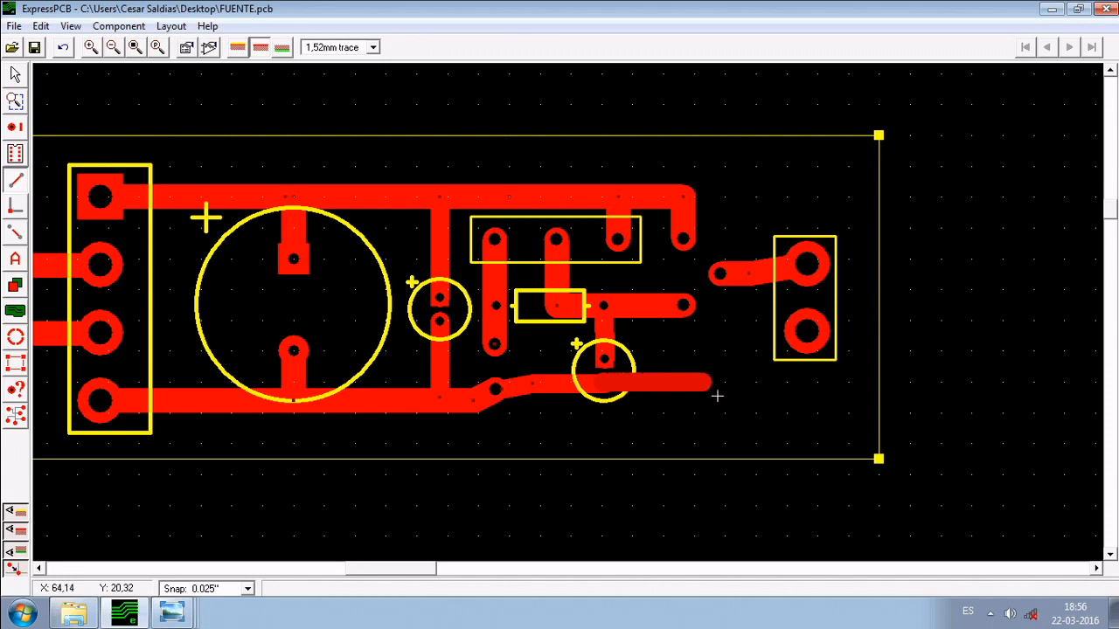
pyautogui.click(804, 383)
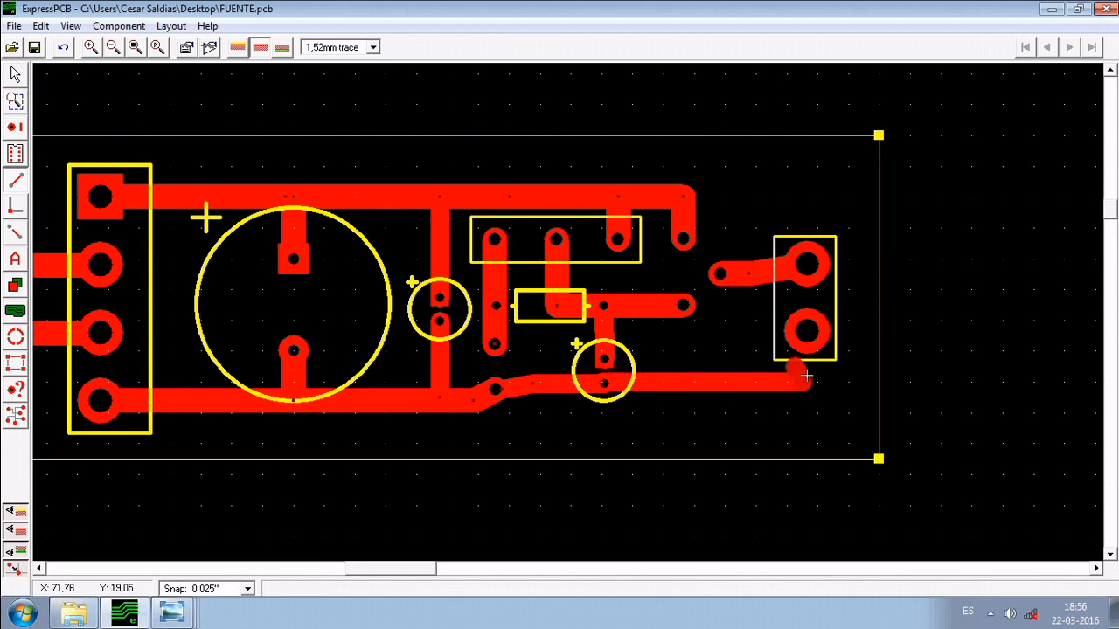
pyautogui.click(806, 331)
pyautogui.click(15, 76)
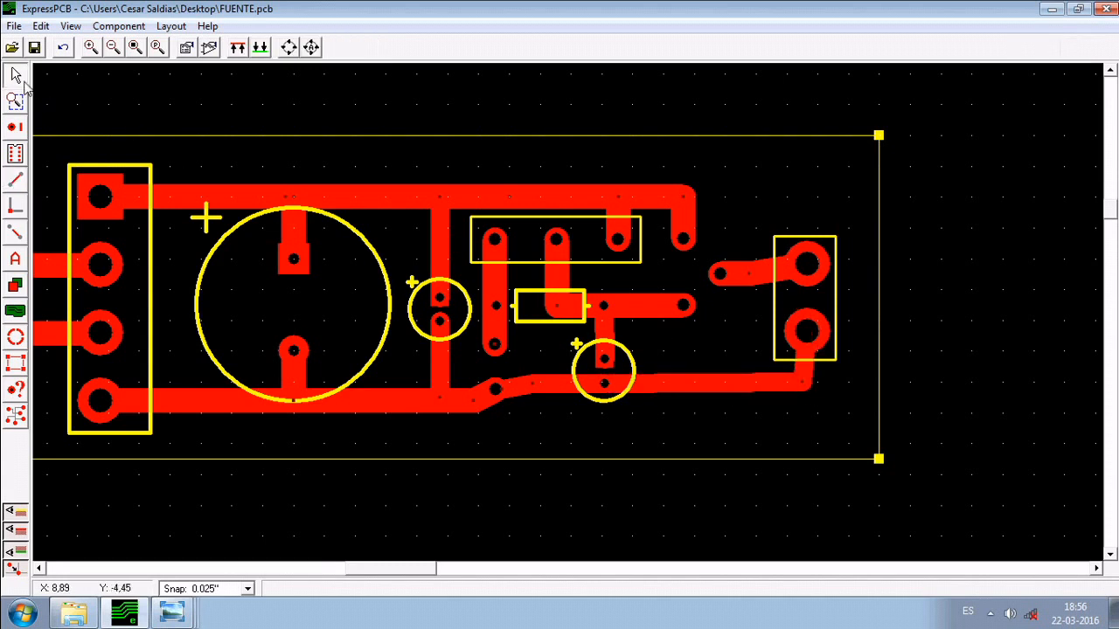
pyautogui.click(690, 379)
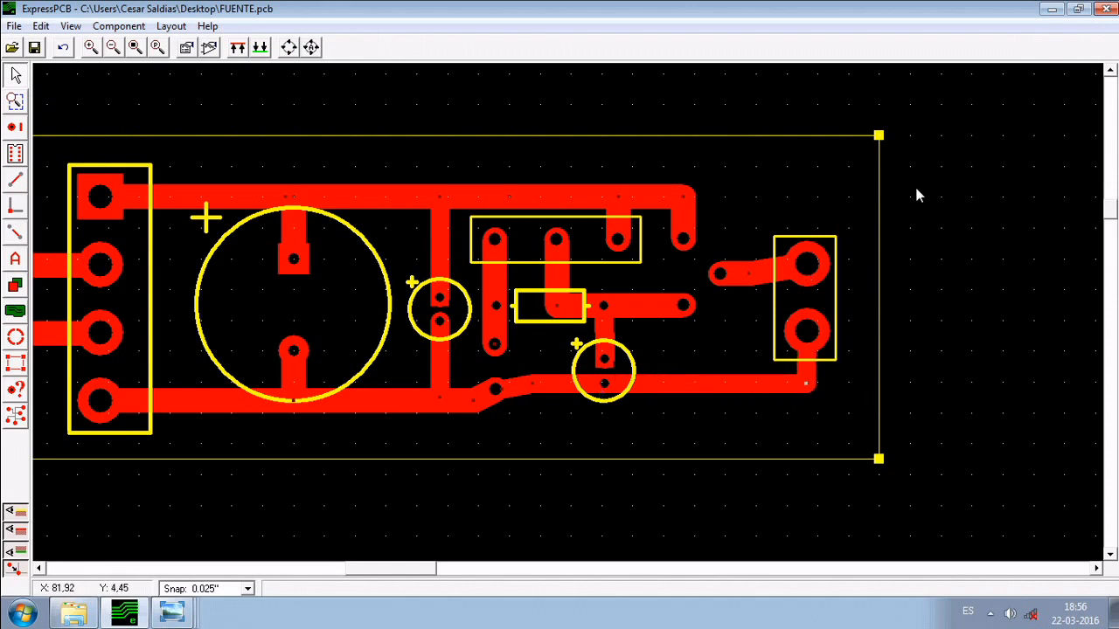
# Shift the whole circuit and the board's right edge to the right to widen the margin beside the input connector.
pyautogui.scroll(-1, 551, 255)
pyautogui.moveTo(700, 463); pyautogui.dragTo(791, 458, button='middle')
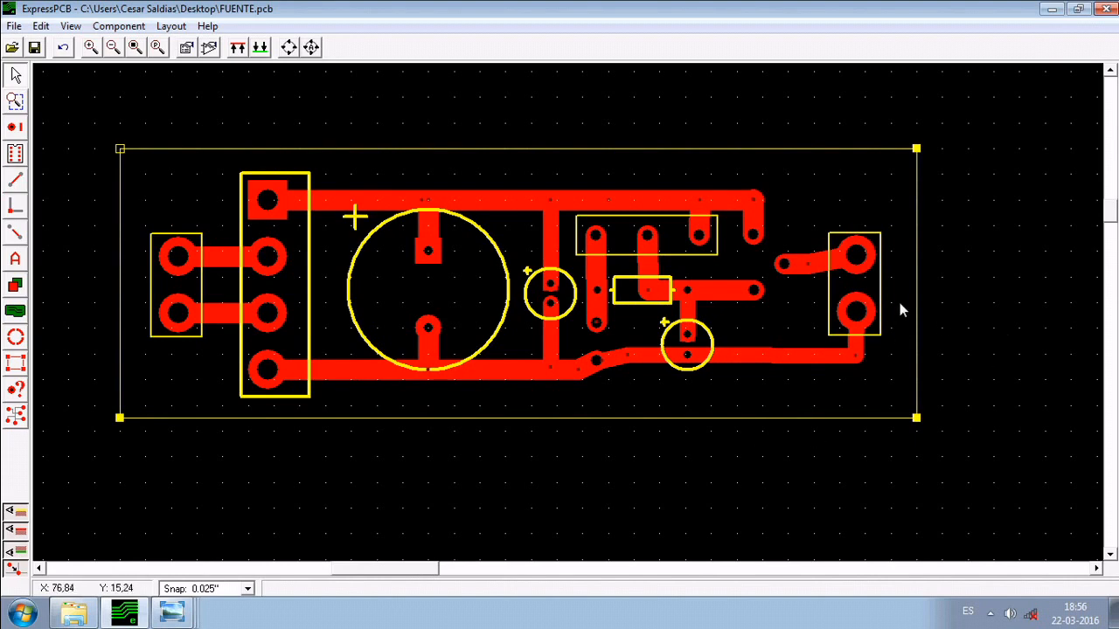
pyautogui.moveTo(906, 278); pyautogui.dragTo(836, 262, button='middle')
pyautogui.scroll(1, 836, 262)
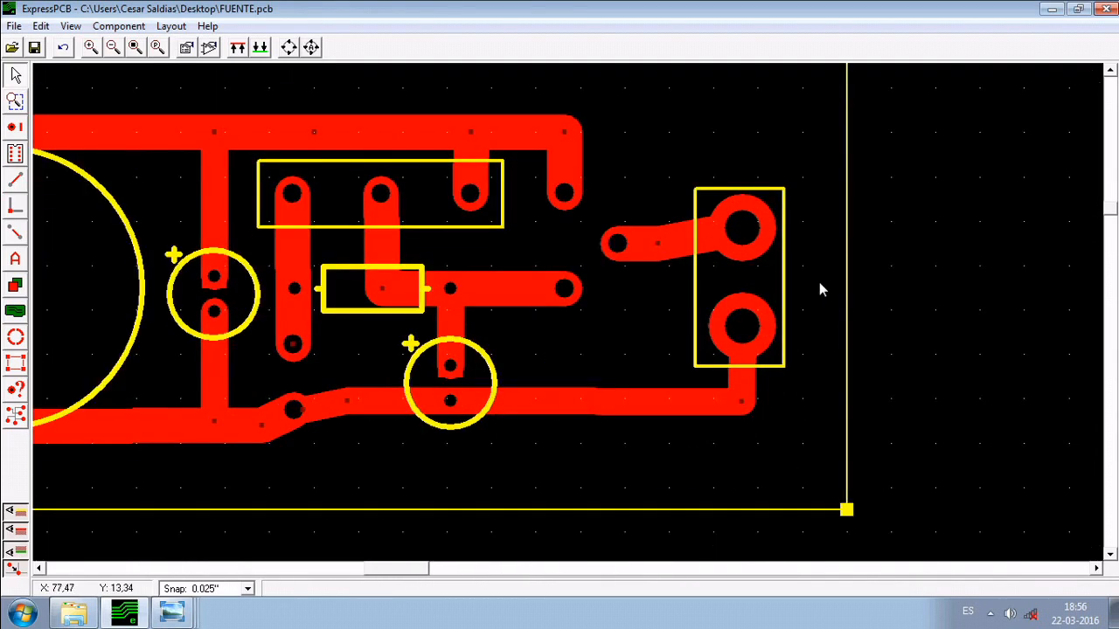
pyautogui.scroll(-1, 740, 293)
pyautogui.scroll(-2, 740, 292)
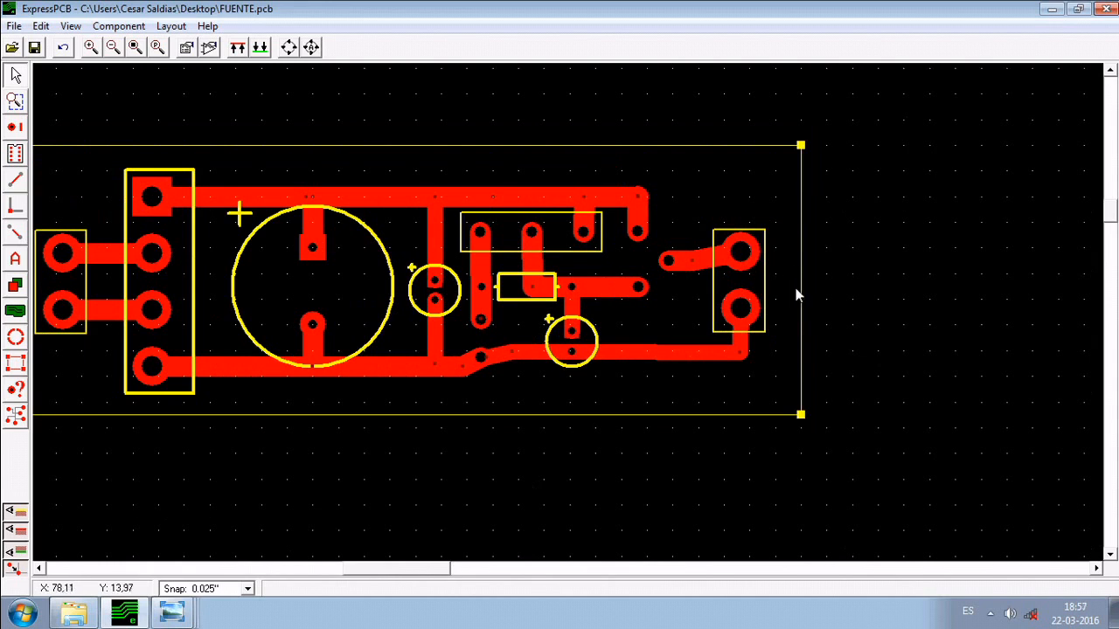
pyautogui.moveTo(351, 315); pyautogui.dragTo(544, 320, button='middle')
pyautogui.moveTo(1054, 449); pyautogui.dragTo(219, 103)
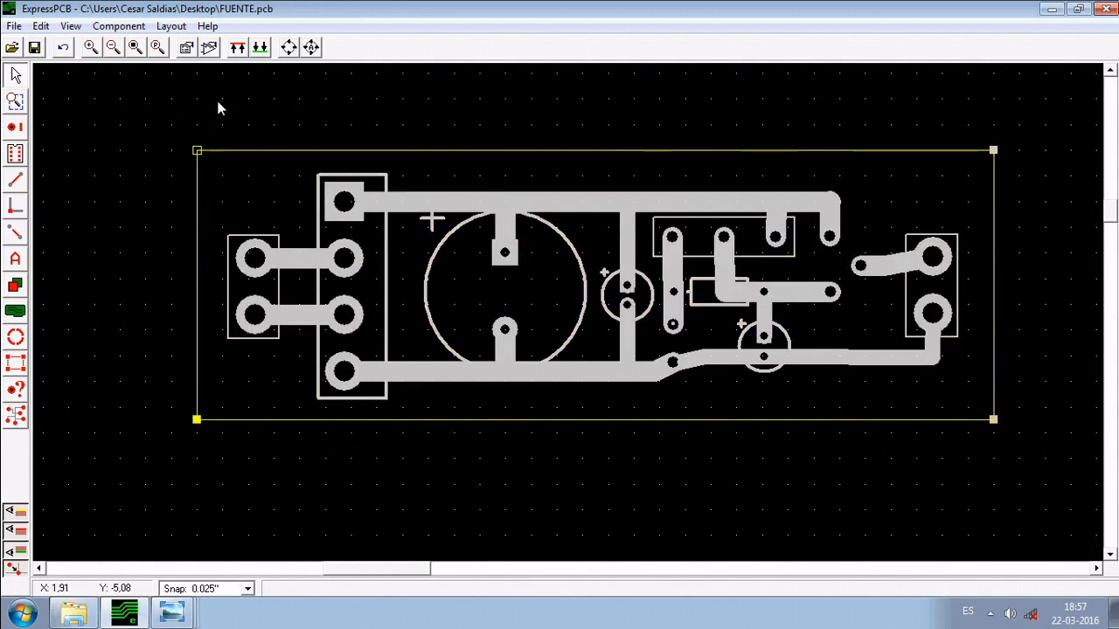
pyautogui.press('Right')
pyautogui.press('Right')
pyautogui.press('Right')
pyautogui.press('Right')
pyautogui.press('Right')
pyautogui.press('Right')
pyautogui.press('Right')
pyautogui.press('Right')
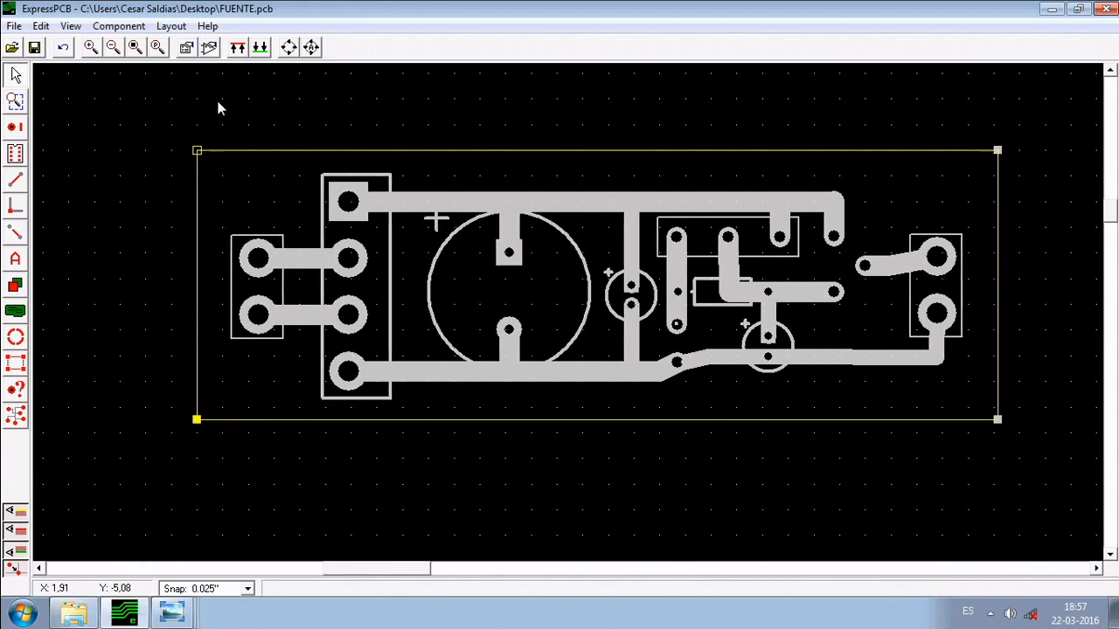
pyautogui.click(254, 114)
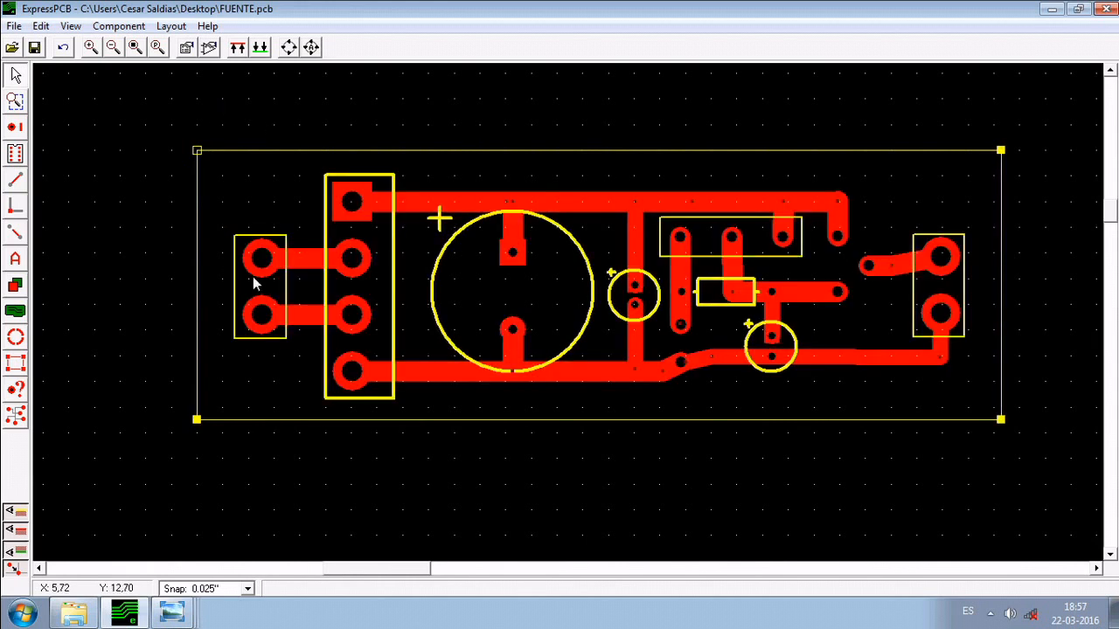
# Move the board outline's right edge further outward to leave more margin beside the output connector.
pyautogui.moveTo(1051, 459); pyautogui.dragTo(989, 135)
pyautogui.press('Right')
pyautogui.press('Right')
pyautogui.press('Right')
pyautogui.press('Right')
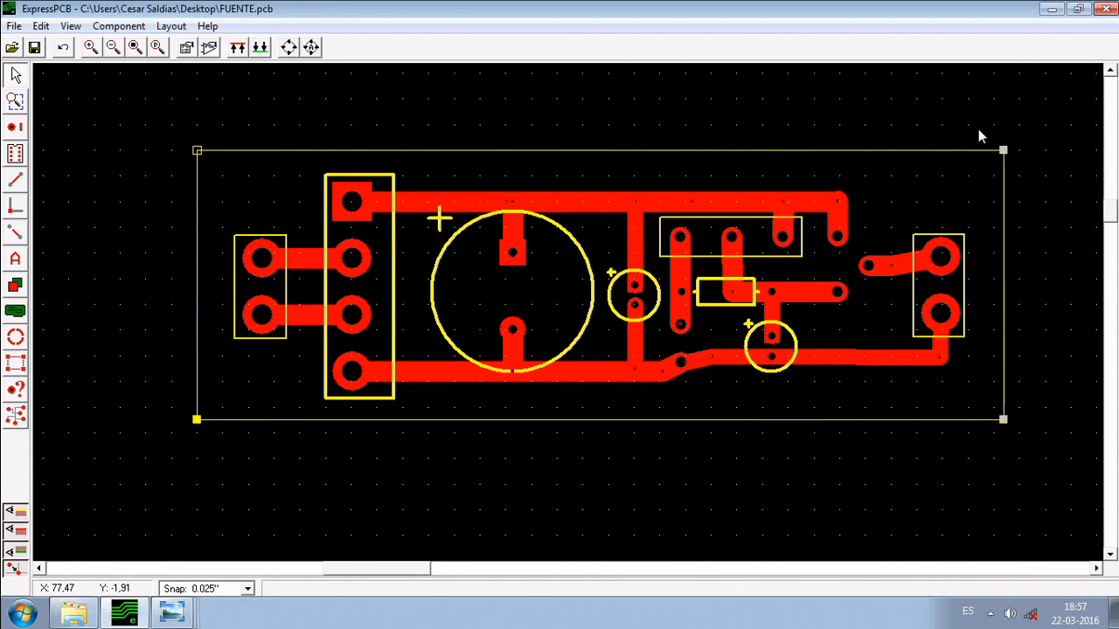
pyautogui.click(978, 129)
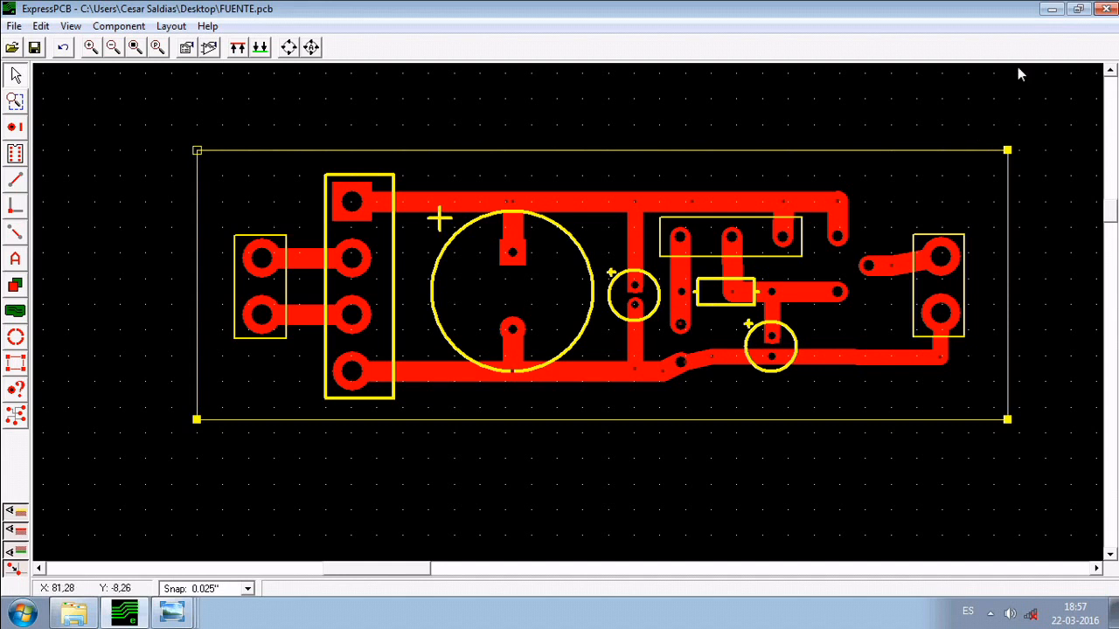
pyautogui.moveTo(777, 299); pyautogui.dragTo(718, 299, button='middle')
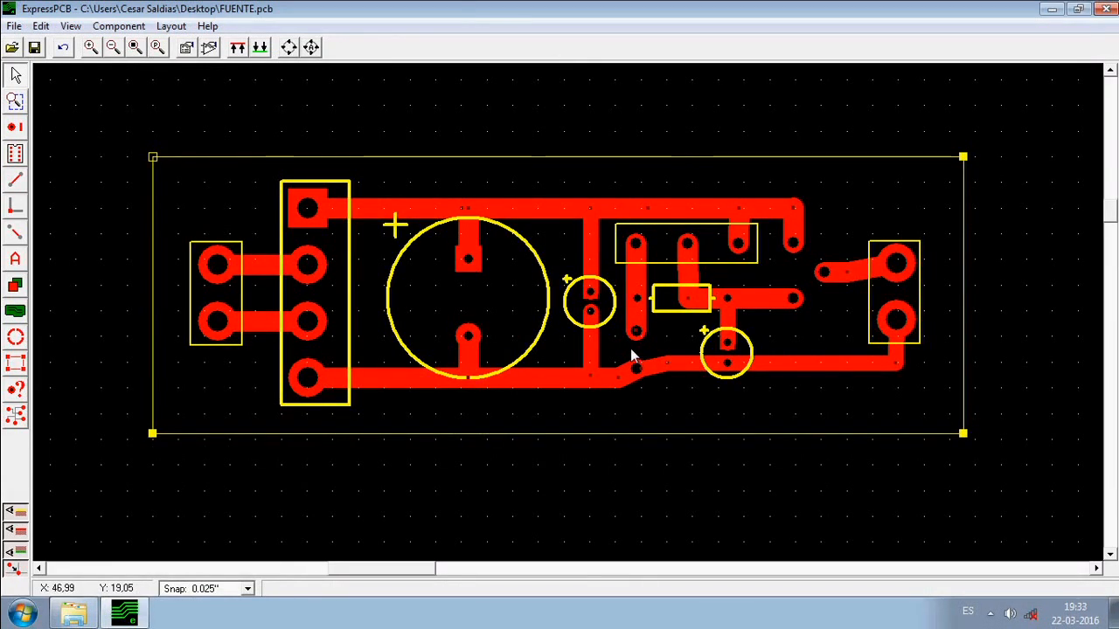
# Move the board outline's lower edge further down to leave more margin beneath the circuit.
pyautogui.moveTo(997, 483); pyautogui.dragTo(125, 430)
pyautogui.press('Down')
pyautogui.press('Down')
pyautogui.press('Down')
pyautogui.press('Down')
pyautogui.press('Down')
pyautogui.press('Down')
pyautogui.press('Down')
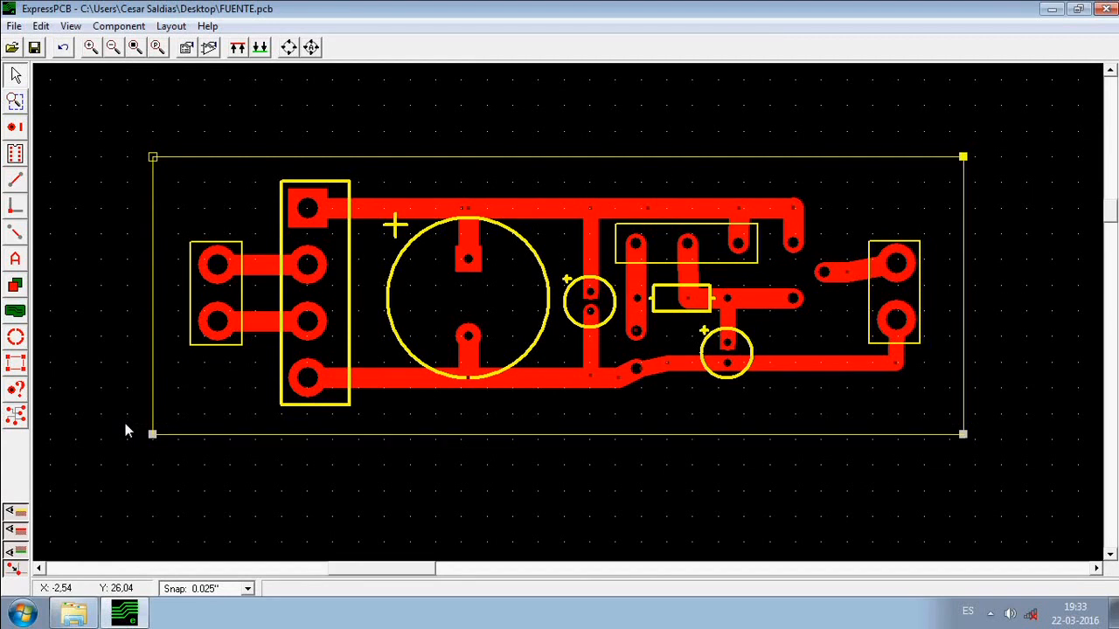
pyautogui.press('Down')
pyautogui.press('Down')
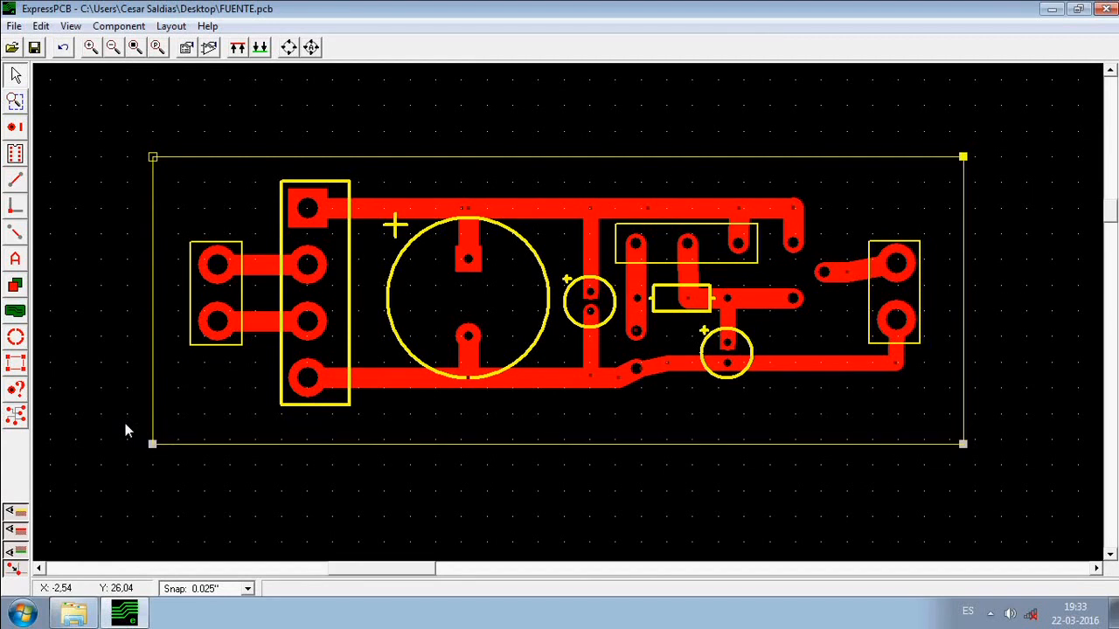
pyautogui.click(125, 430)
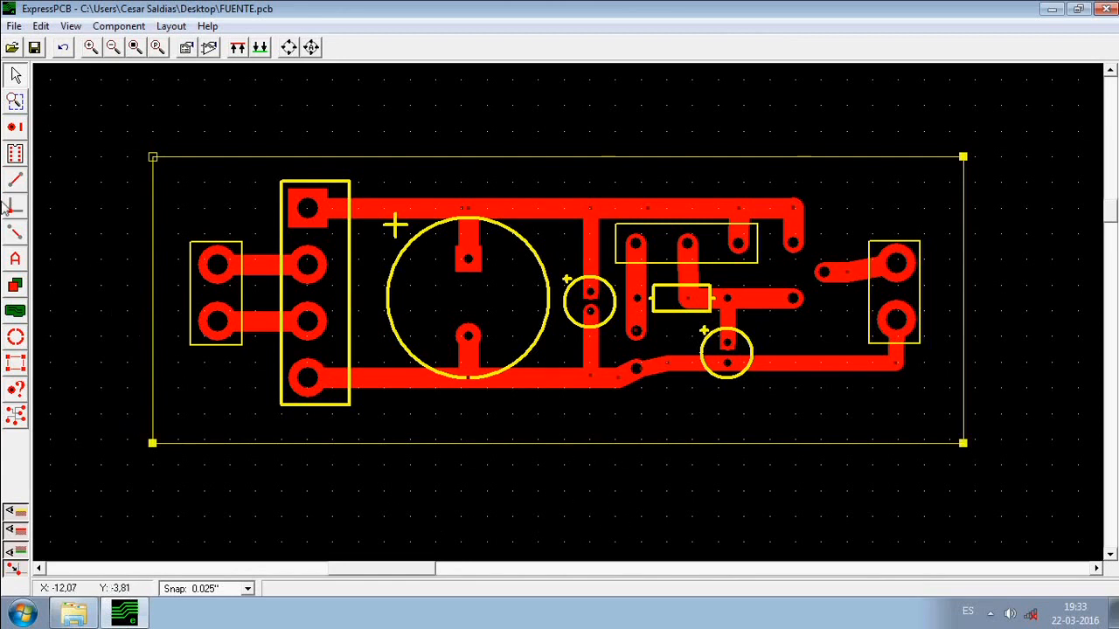
# Place the text INGENIEROPIC at 1,78mm on the bottom copper layer, below the output trace near the board's lower edge.
pyautogui.click(17, 262)
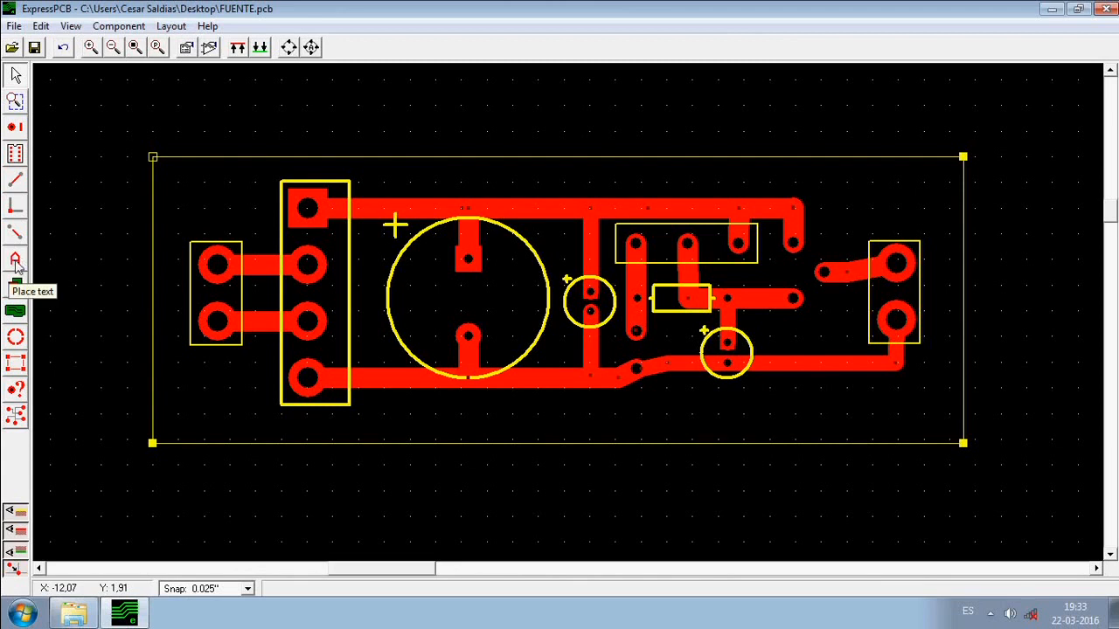
pyautogui.click(17, 262)
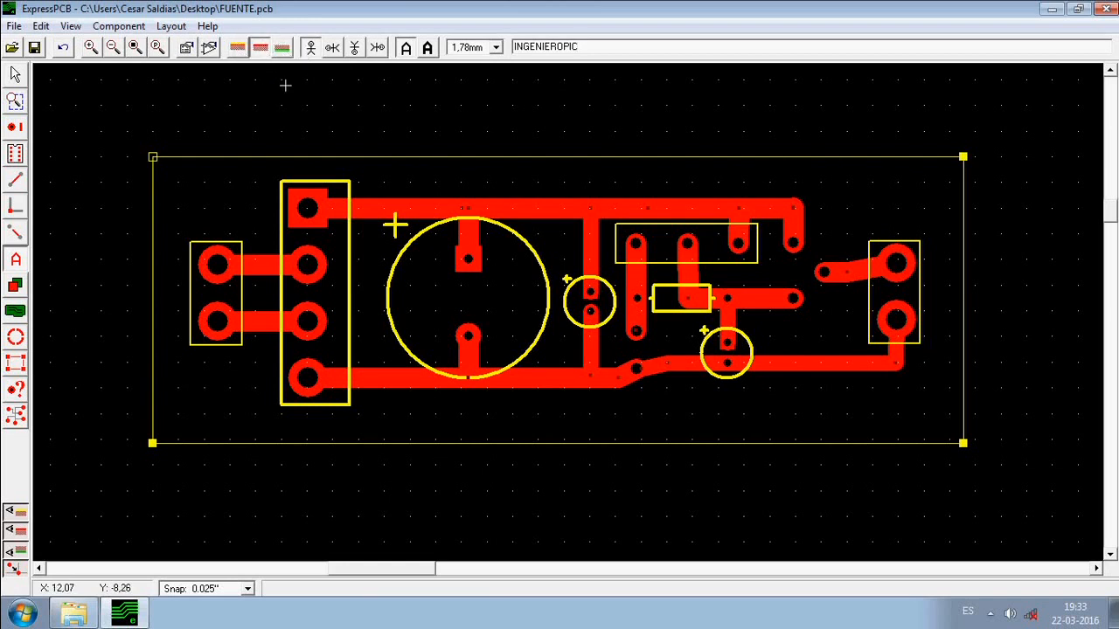
pyautogui.click(283, 50)
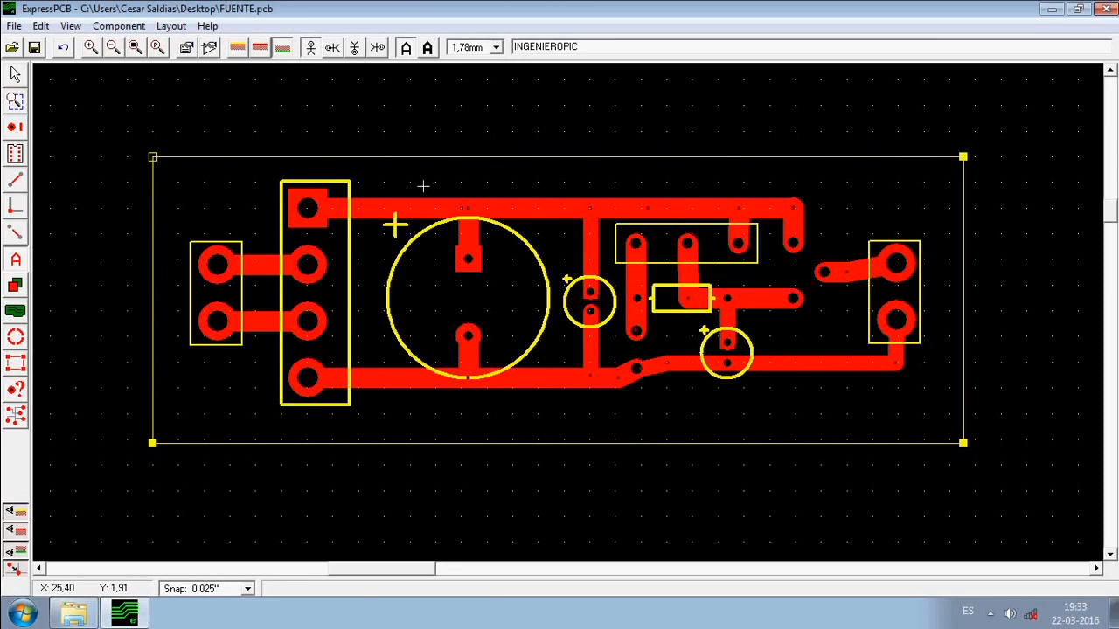
pyautogui.click(691, 433)
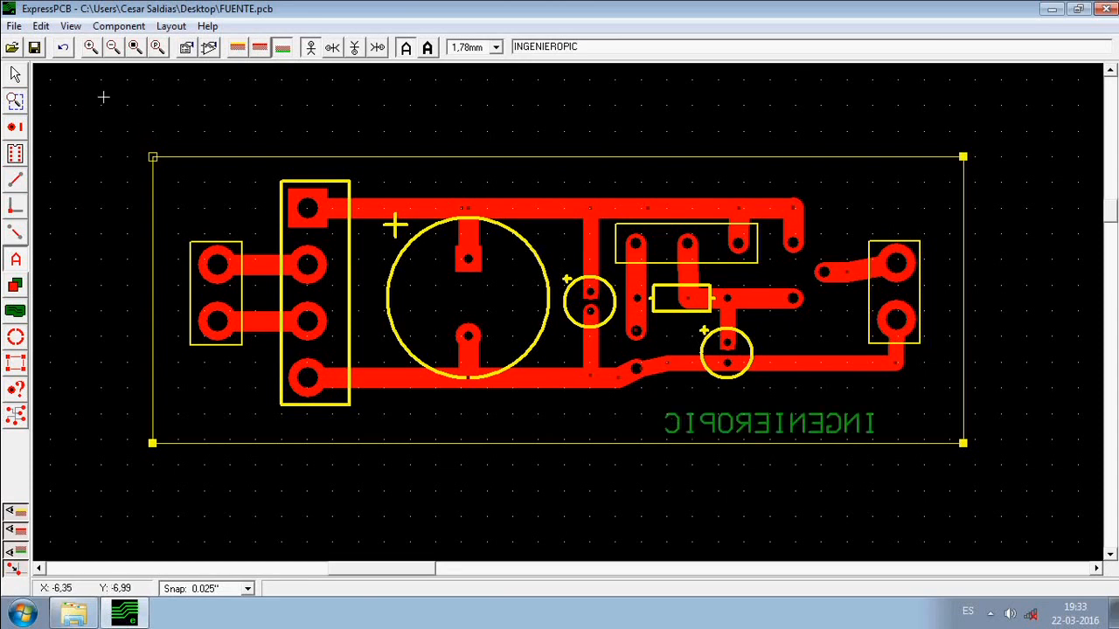
# Move the INGENIEROPIC text to the right and slightly up, beneath the lower output trace.
pyautogui.click(17, 77)
pyautogui.click(753, 423)
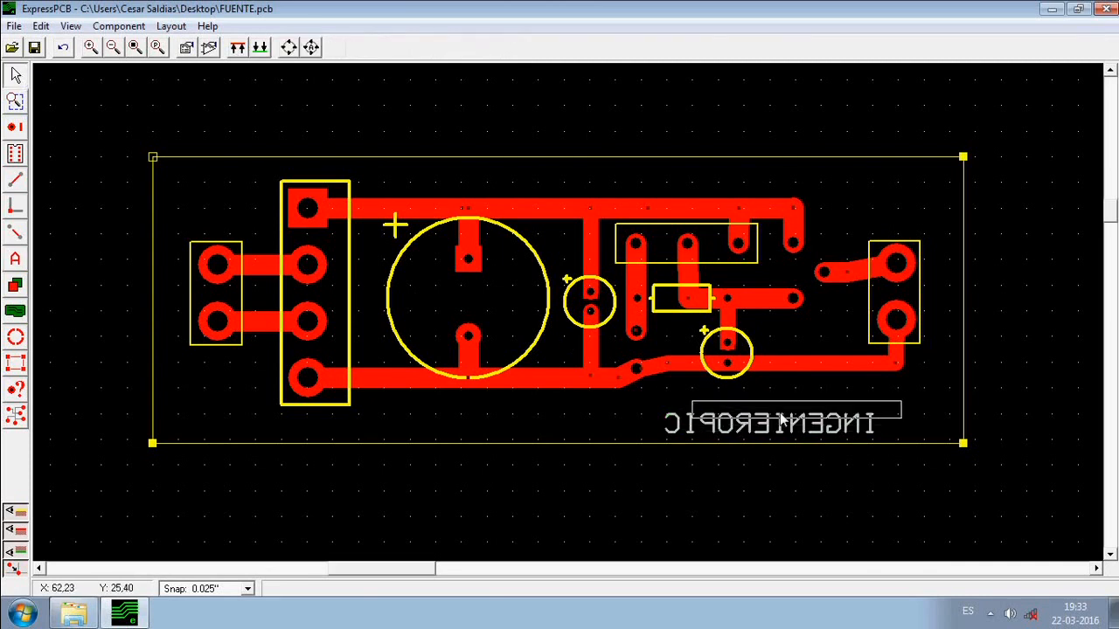
pyautogui.moveTo(787, 419); pyautogui.dragTo(814, 419)
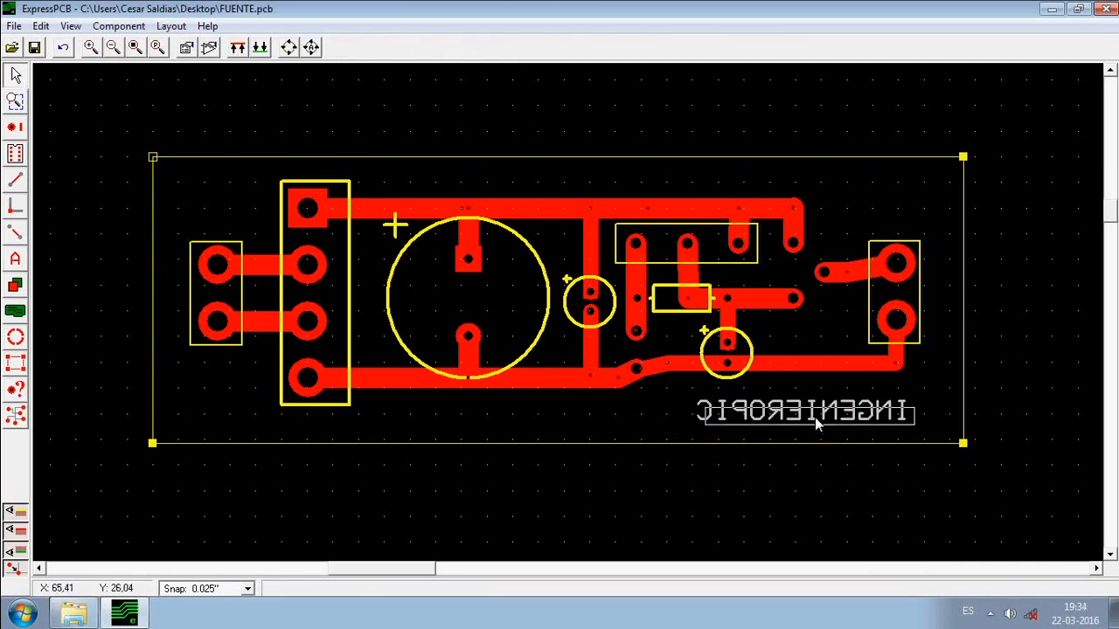
pyautogui.click(817, 498)
pyautogui.click(15, 259)
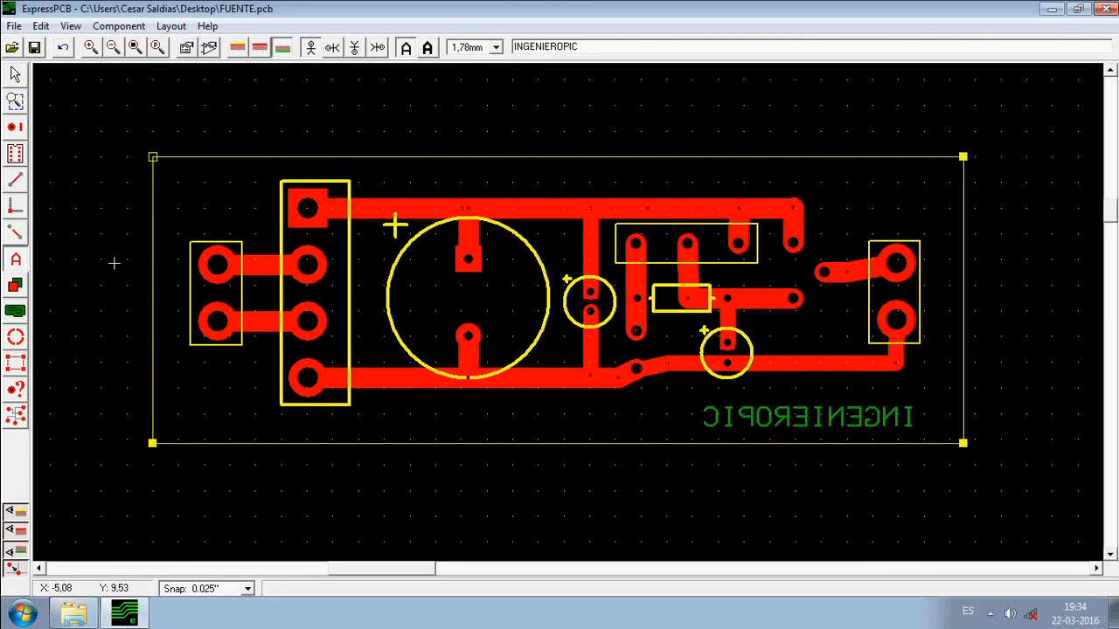
pyautogui.click(494, 47)
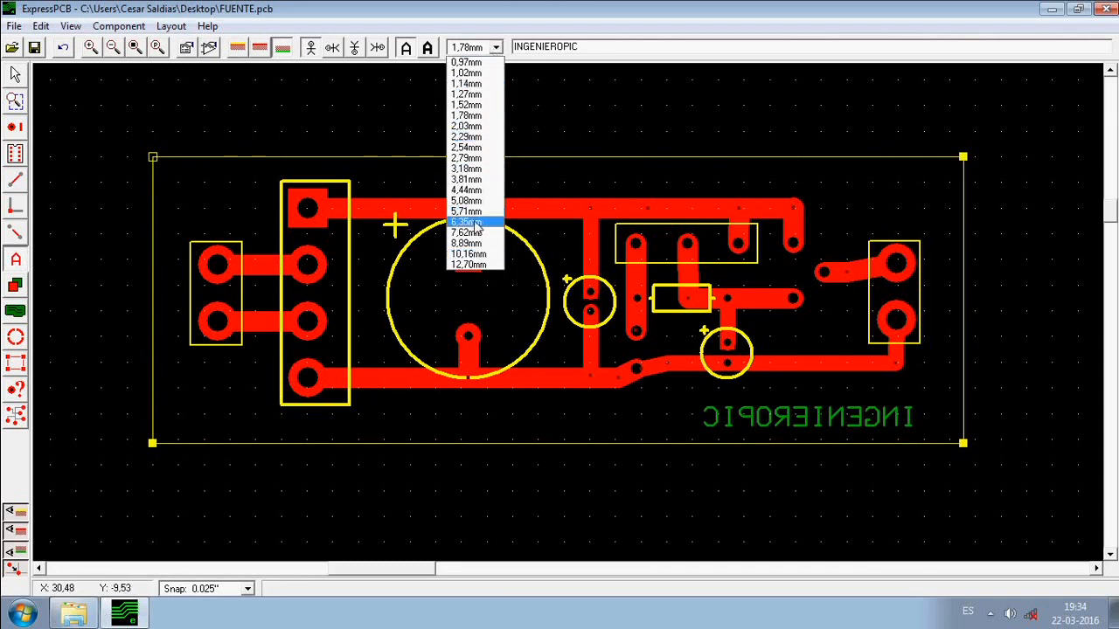
pyautogui.click(481, 115)
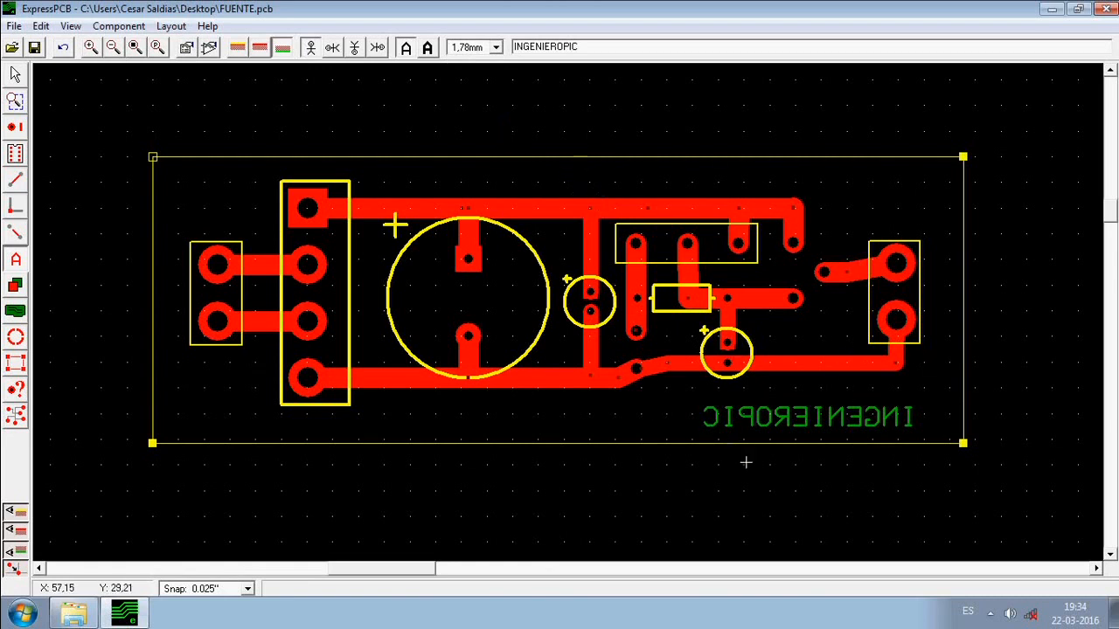
# Shift the INGENIEROPIC text slightly further toward the board's right edge.
pyautogui.click(16, 80)
pyautogui.click(848, 424)
pyautogui.moveTo(847, 419); pyautogui.dragTo(852, 418)
pyautogui.click(778, 110)
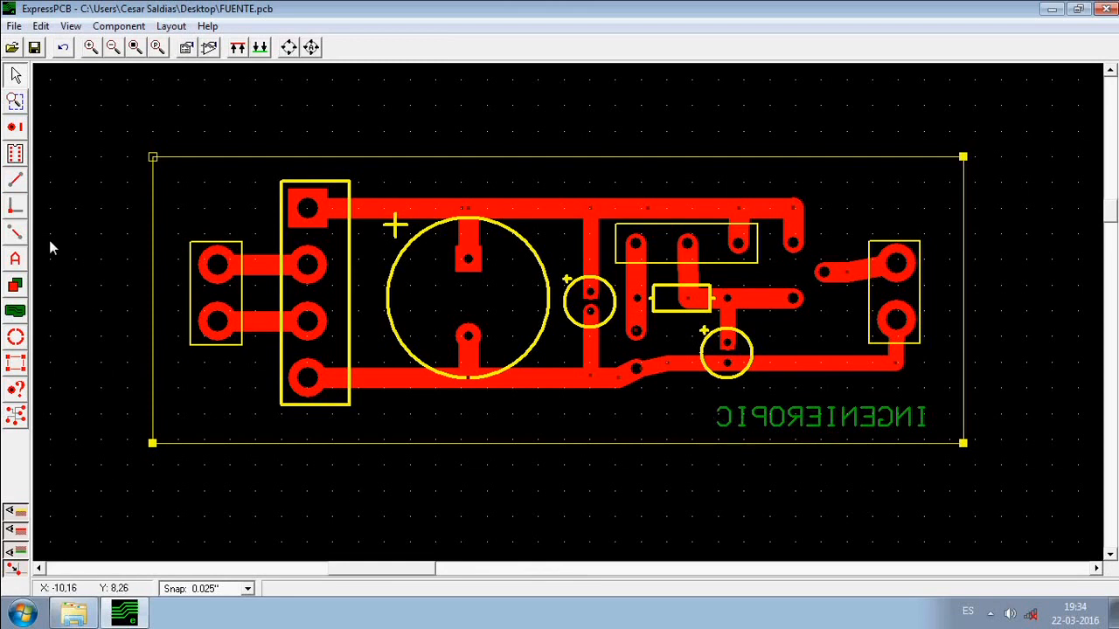
# Try the INGENIEROPIC text above the board on the top copper and silkscreen layers, and delete both samples.
pyautogui.click(24, 260)
pyautogui.click(260, 47)
pyautogui.click(395, 121)
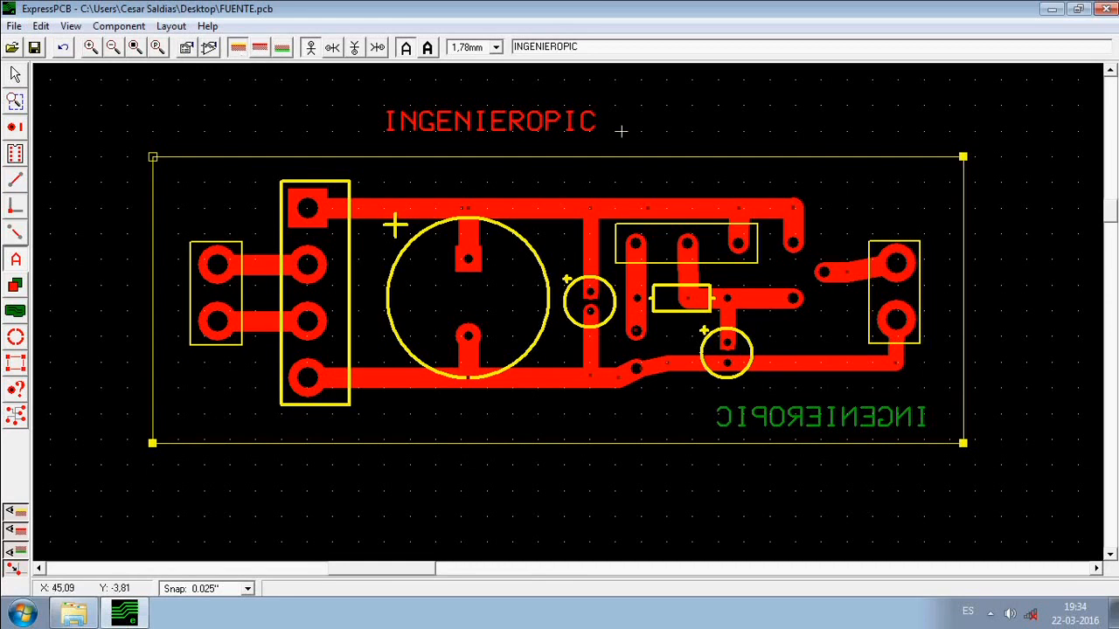
pyautogui.click(677, 133)
pyautogui.click(16, 75)
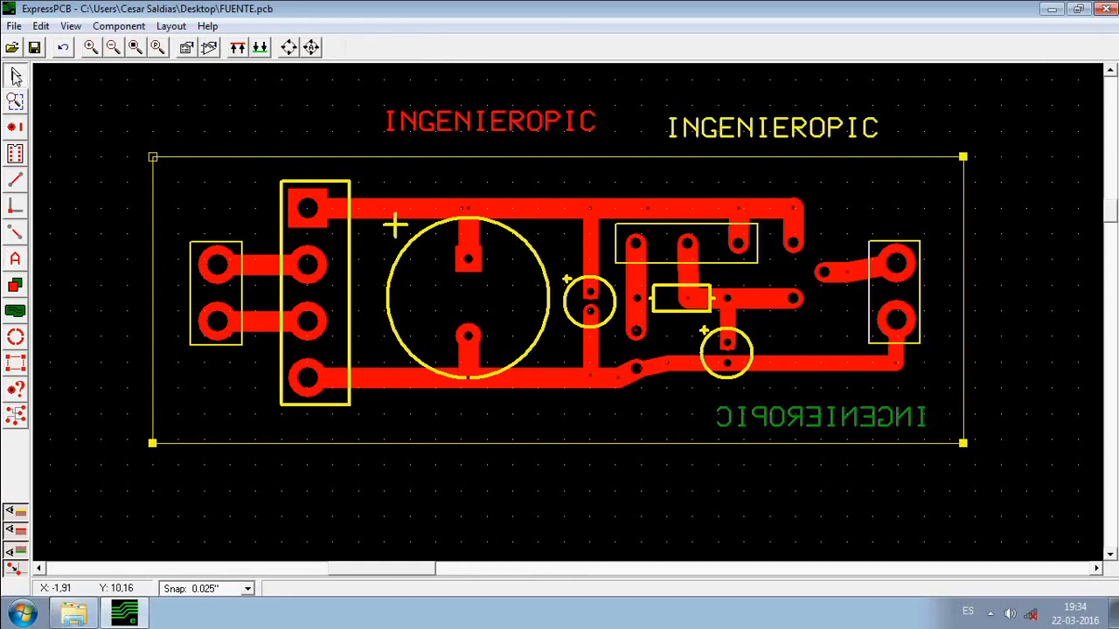
pyautogui.moveTo(322, 88); pyautogui.dragTo(925, 149)
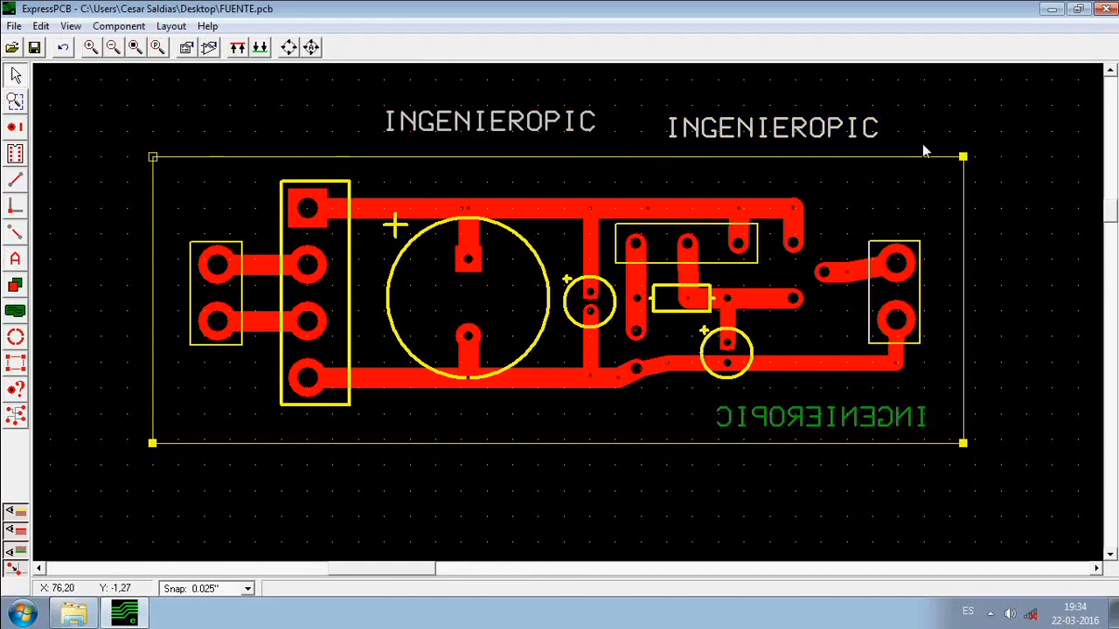
pyautogui.press('Delete')
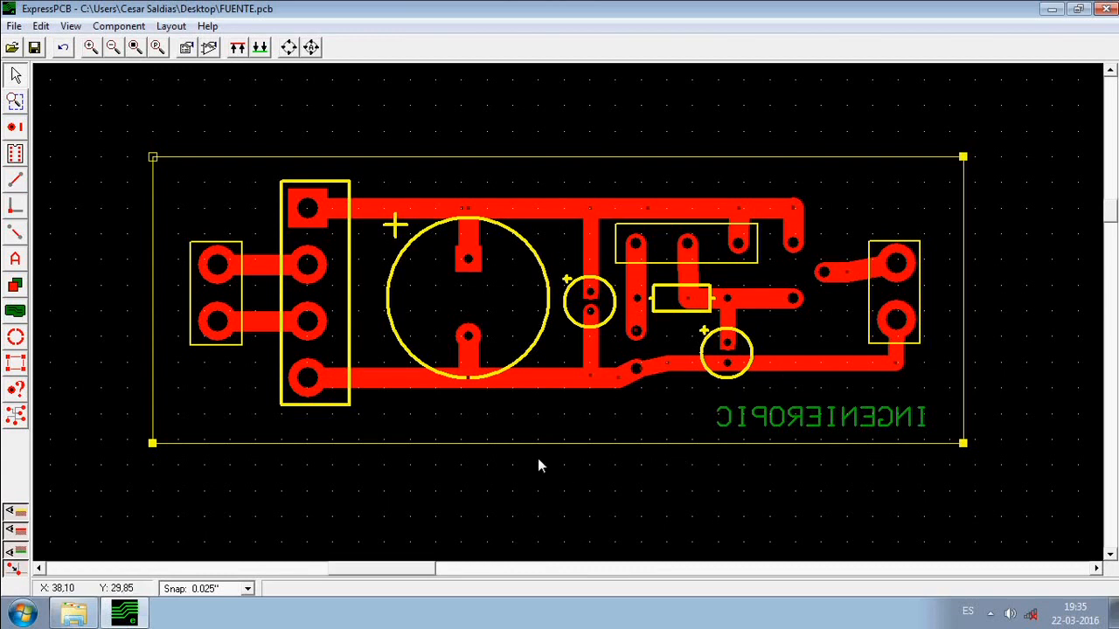
# Outline a ground area with 2,03mm top-layer traces between the lower rail and the board's lower edge, from the left edge to the regulator section.
pyautogui.click(15, 179)
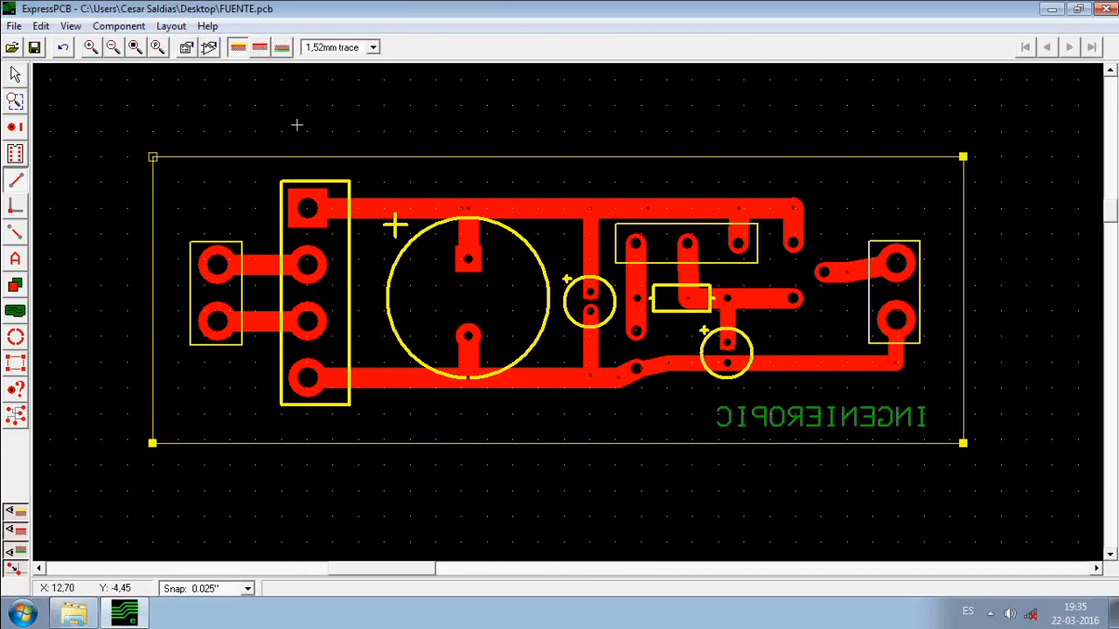
pyautogui.click(328, 47)
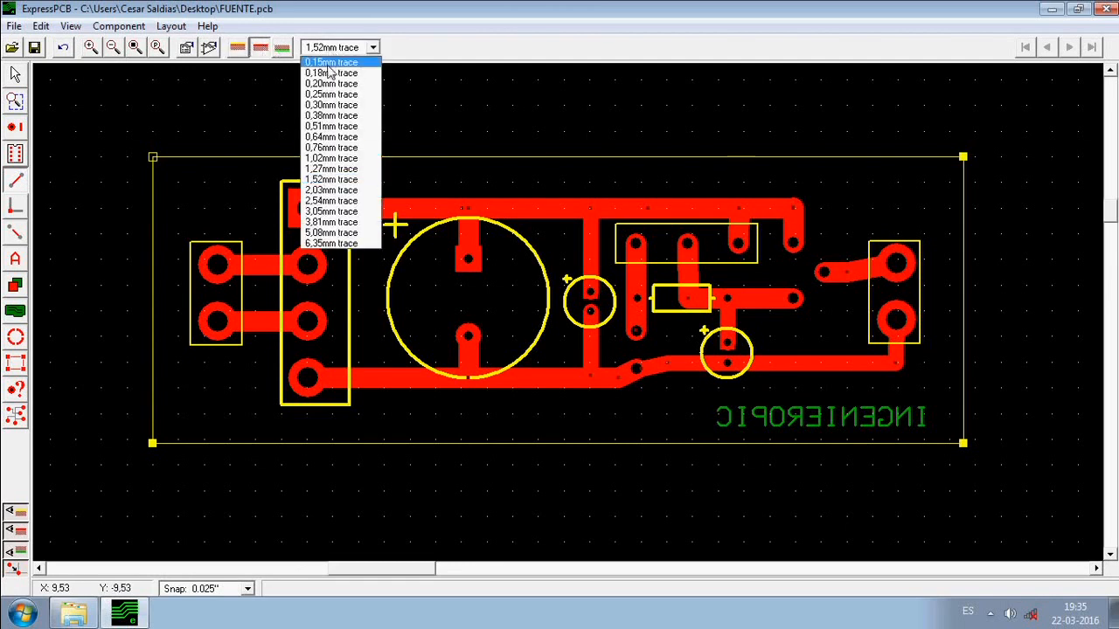
pyautogui.click(333, 191)
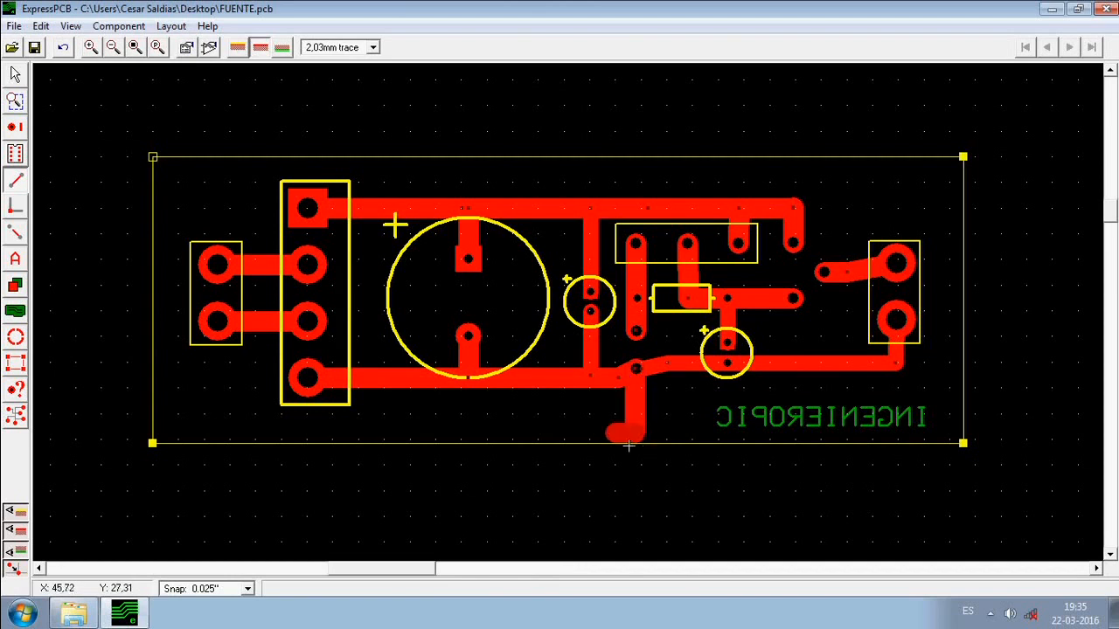
pyautogui.click(636, 435)
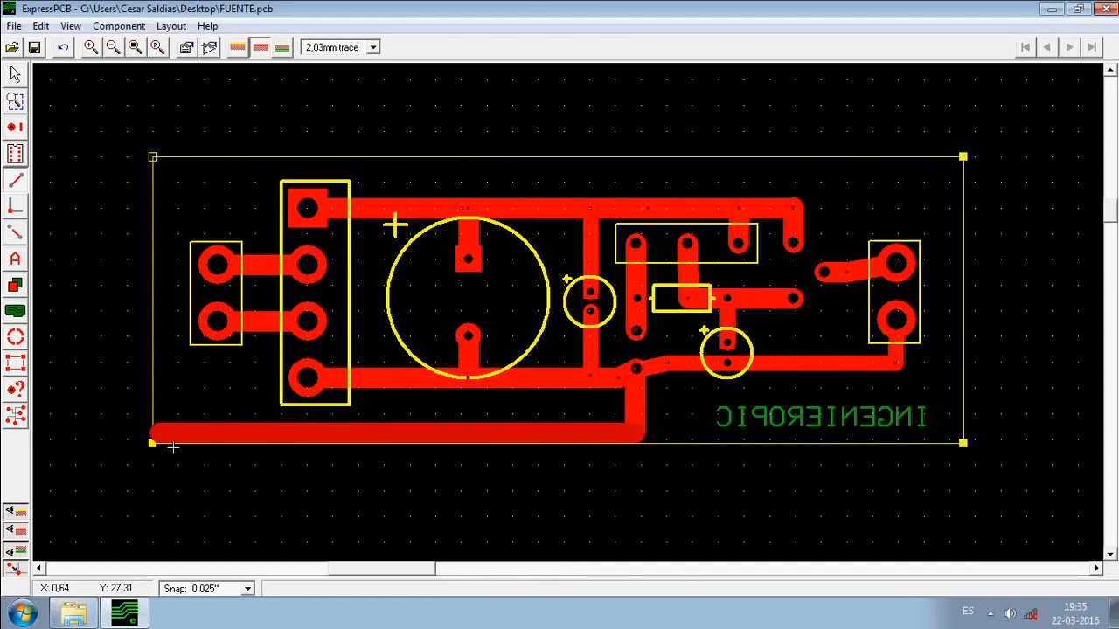
pyautogui.click(171, 439)
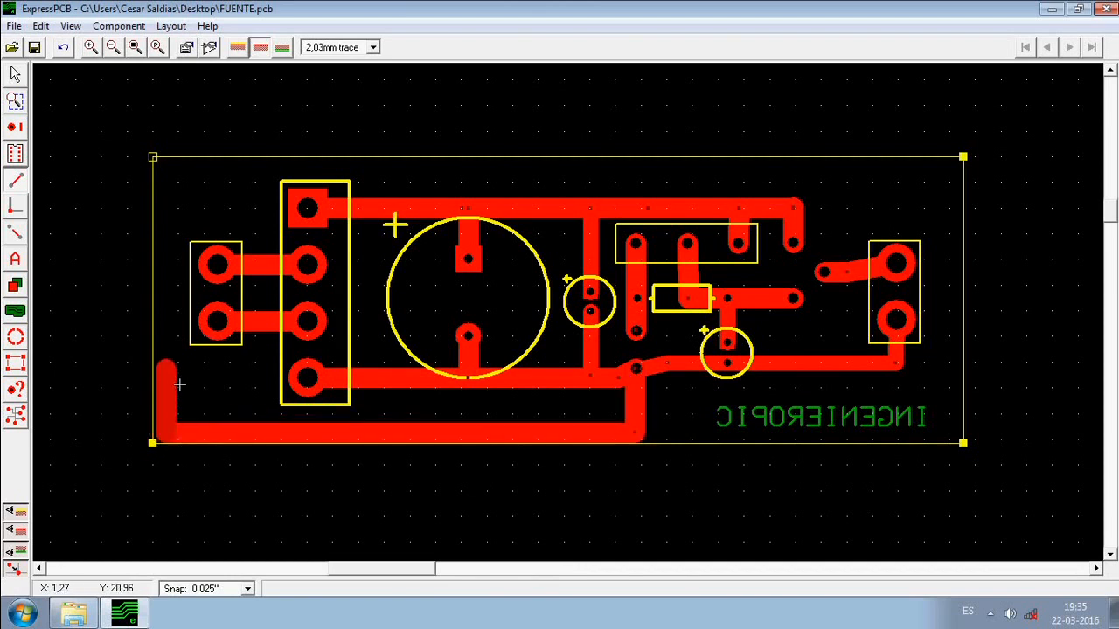
pyautogui.click(180, 388)
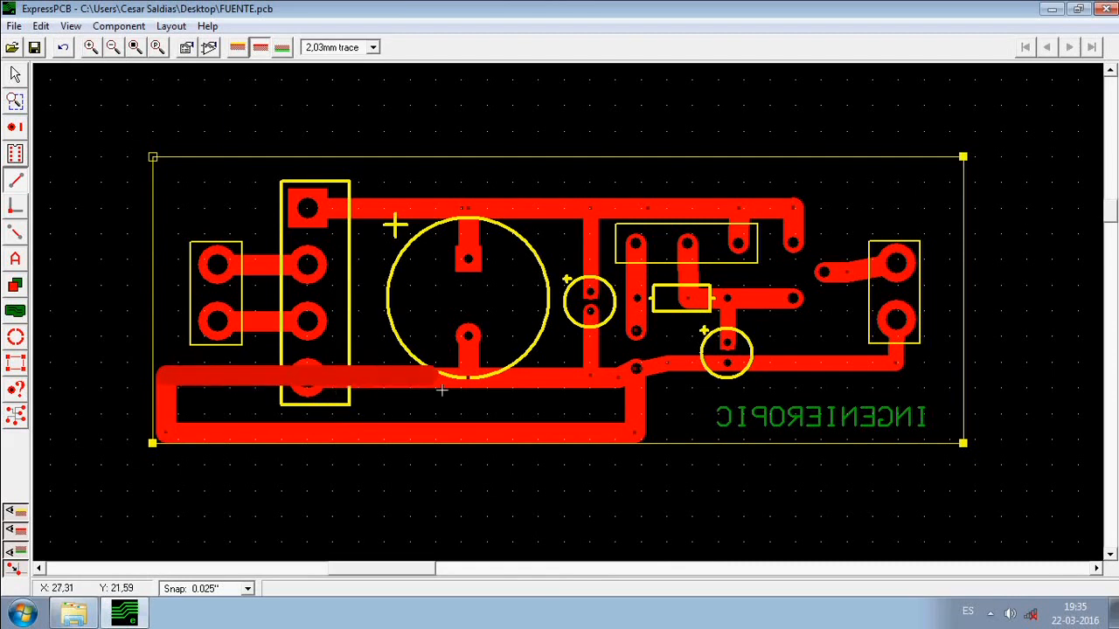
pyautogui.click(639, 385)
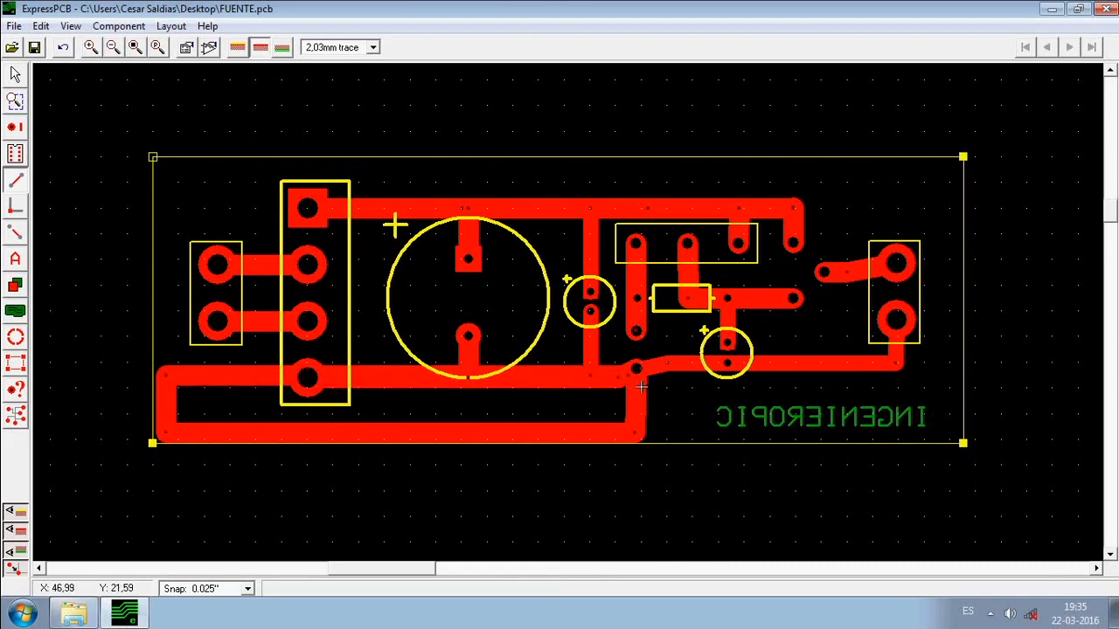
# Fill the outlined ground area below the lower rail with overlapping horizontal 2,03mm traces.
pyautogui.click(186, 398)
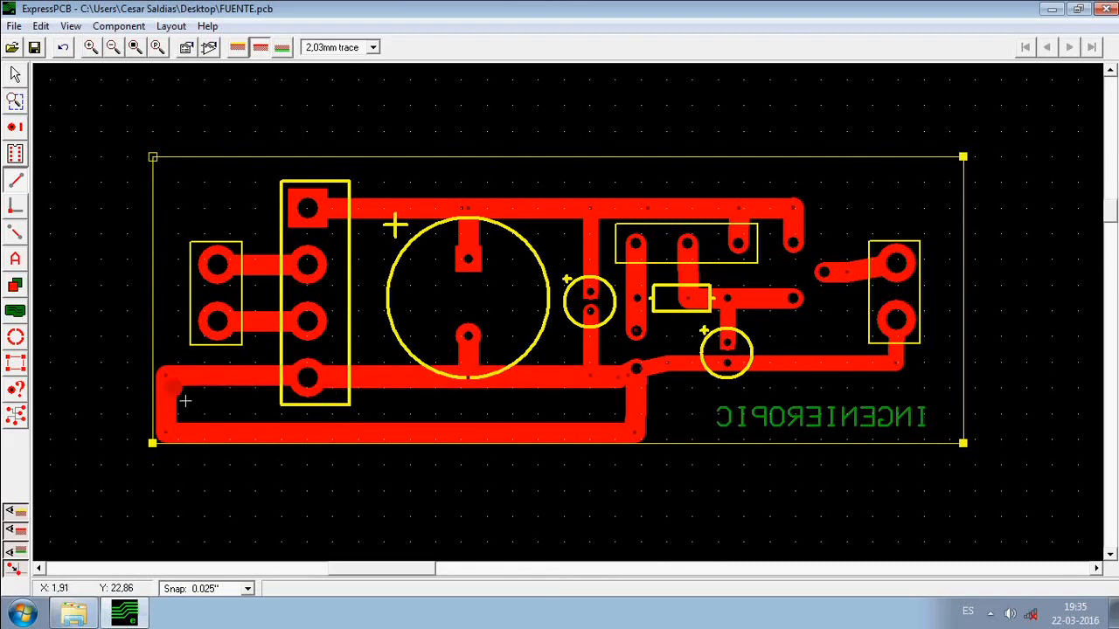
pyautogui.click(624, 403)
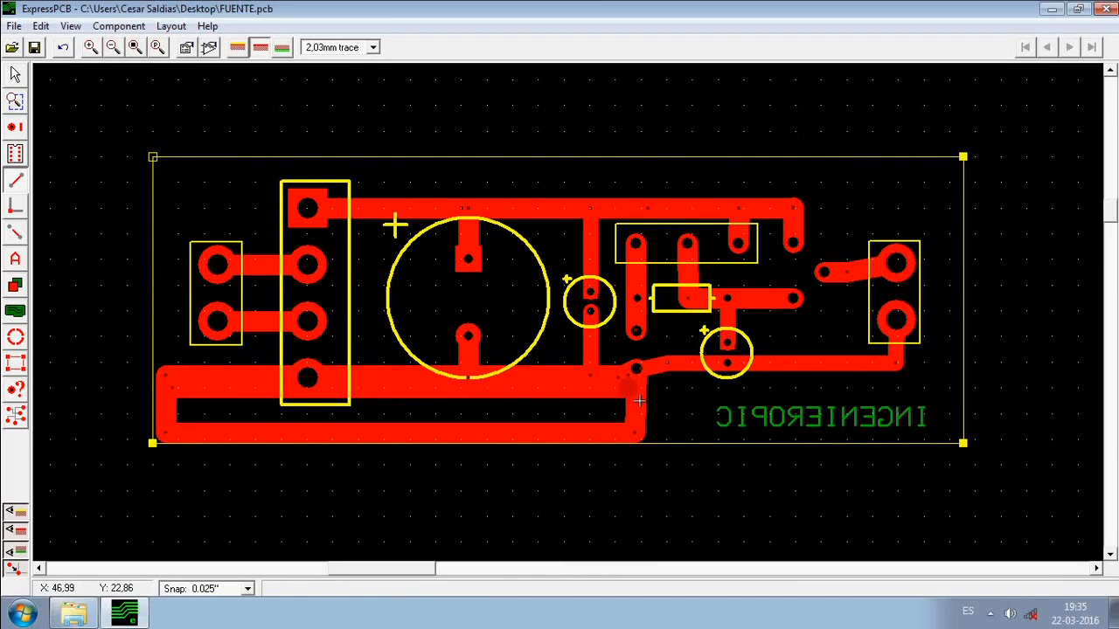
pyautogui.click(194, 403)
pyautogui.click(188, 421)
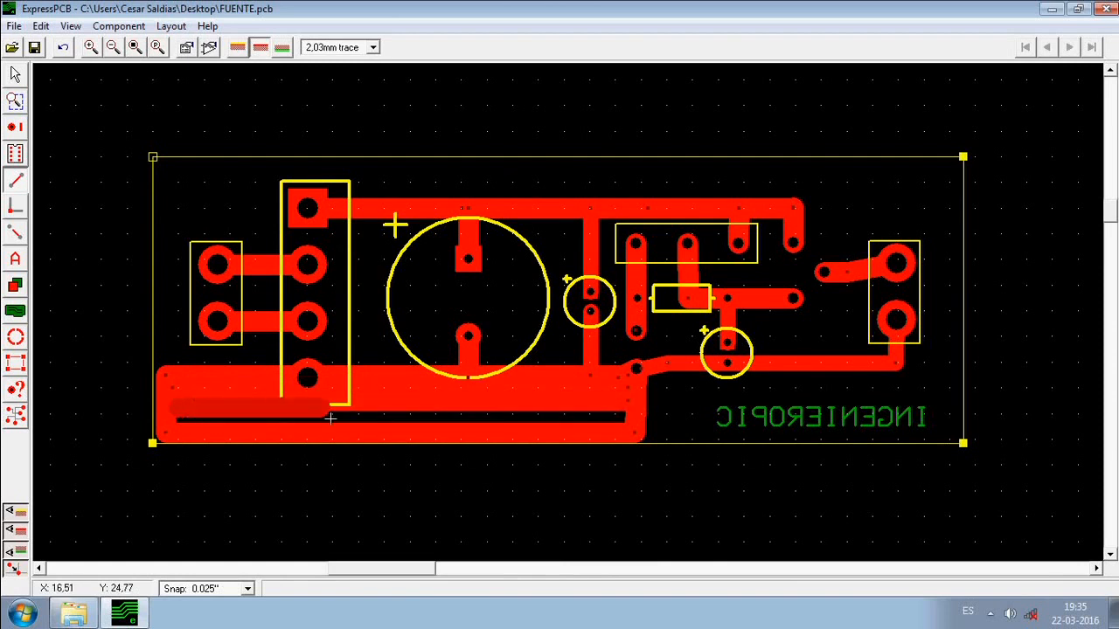
pyautogui.click(639, 422)
pyautogui.rightClick(639, 422)
pyautogui.click(639, 428)
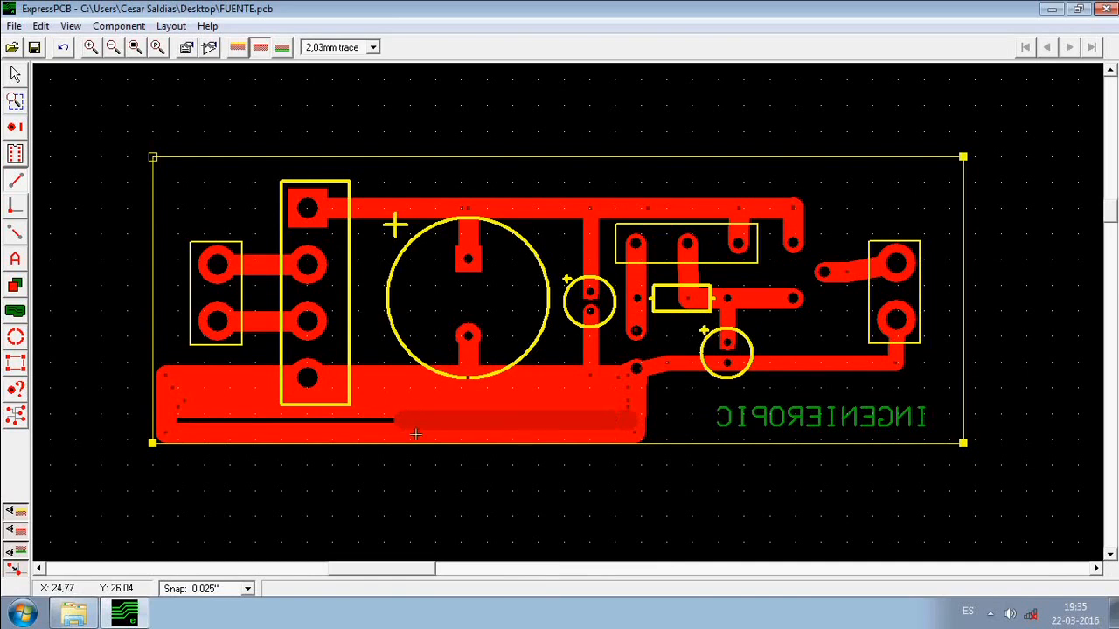
pyautogui.click(183, 428)
pyautogui.rightClick(183, 428)
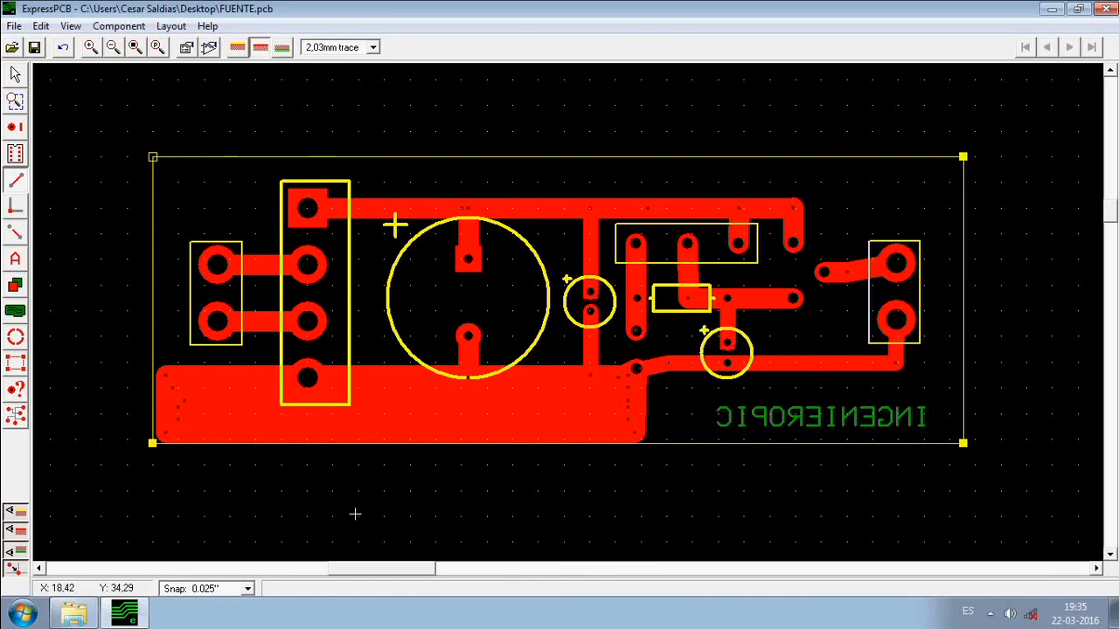
# Extend the ground outline with 2,03mm traces around the INGENIEROPIC text, passing above it to the board's right edge.
pyautogui.scroll(1, 653, 366)
pyautogui.moveTo(707, 445)
pyautogui.mouseDown(button='middle')
pyautogui.moveTo(619, 431)
pyautogui.moveTo(596, 413)
pyautogui.mouseUp(button='middle')
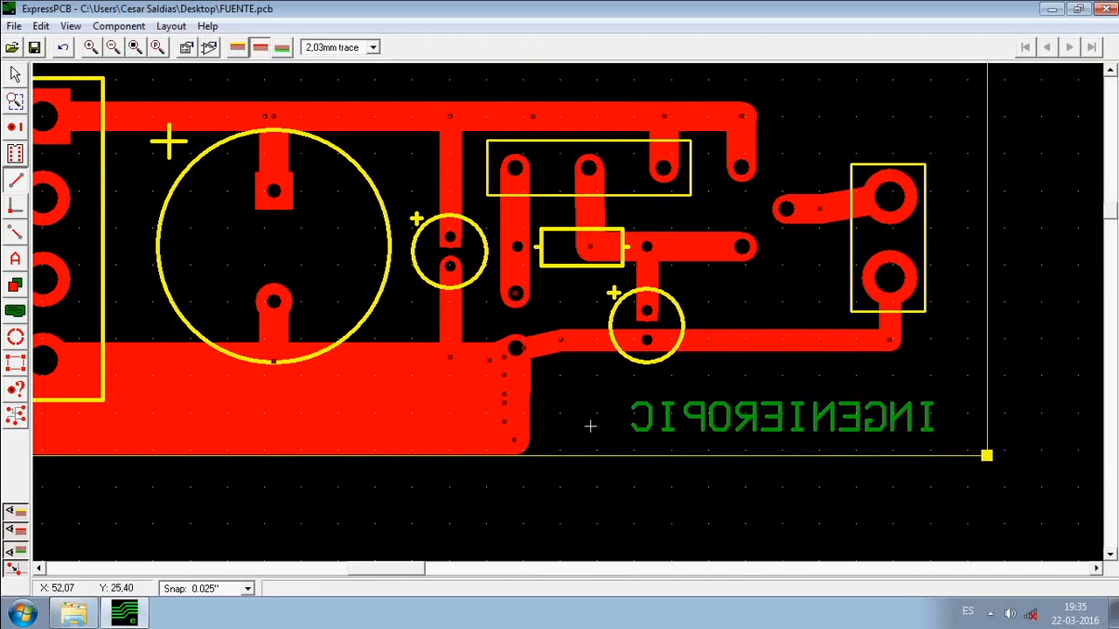
pyautogui.click(500, 455)
pyautogui.click(599, 441)
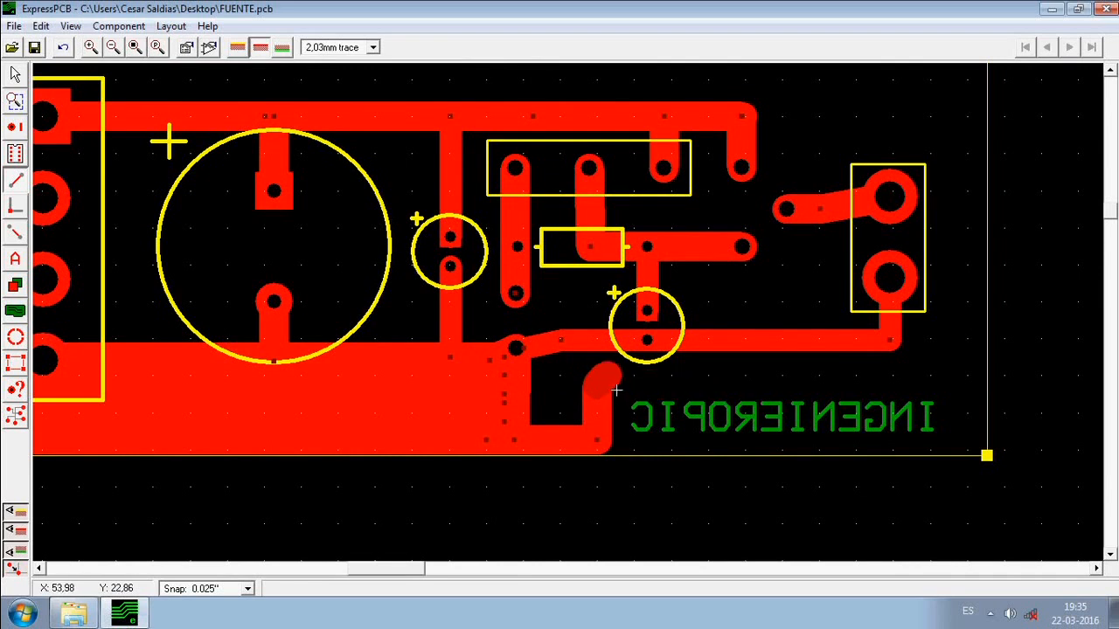
pyautogui.click(603, 382)
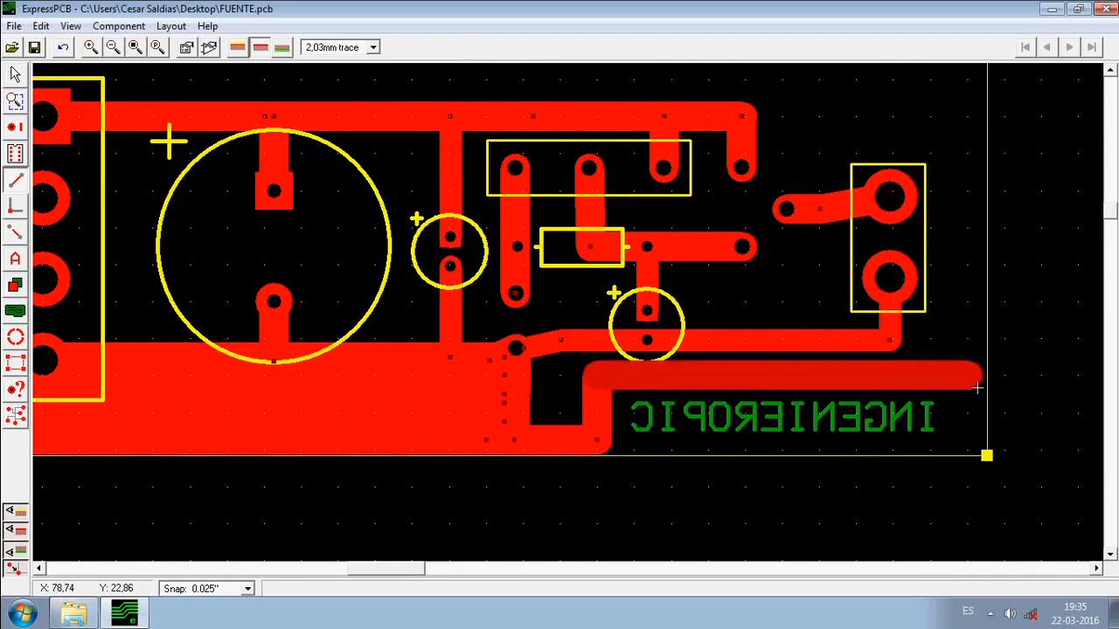
pyautogui.click(977, 384)
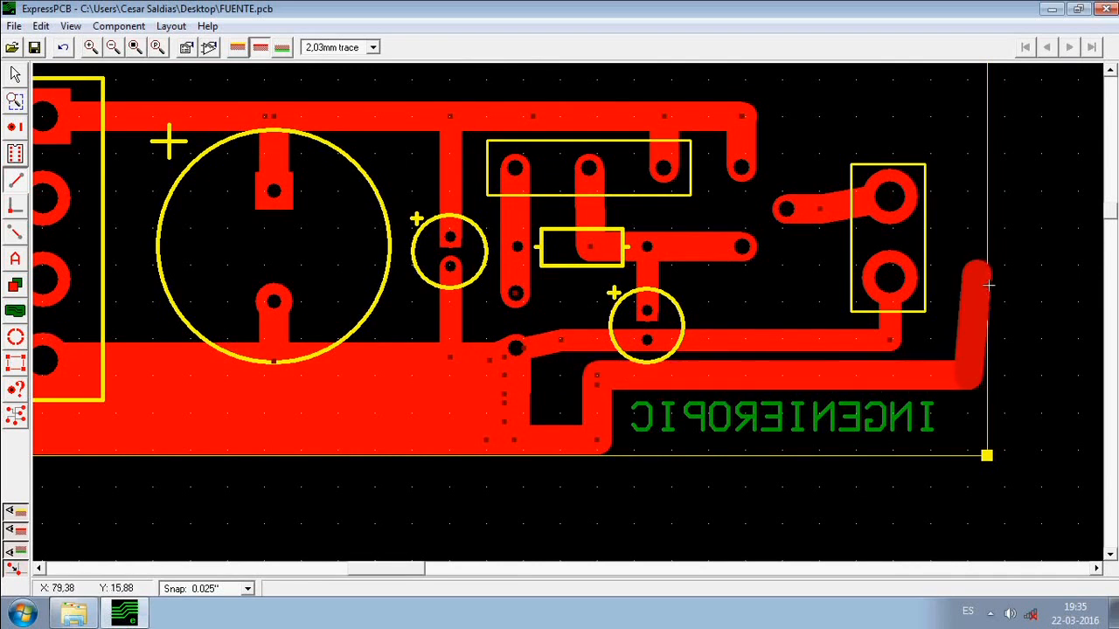
# Fill the area around the output connector's lower pad and the gap below the lower output trace with 2,03mm traces.
pyautogui.click(981, 273)
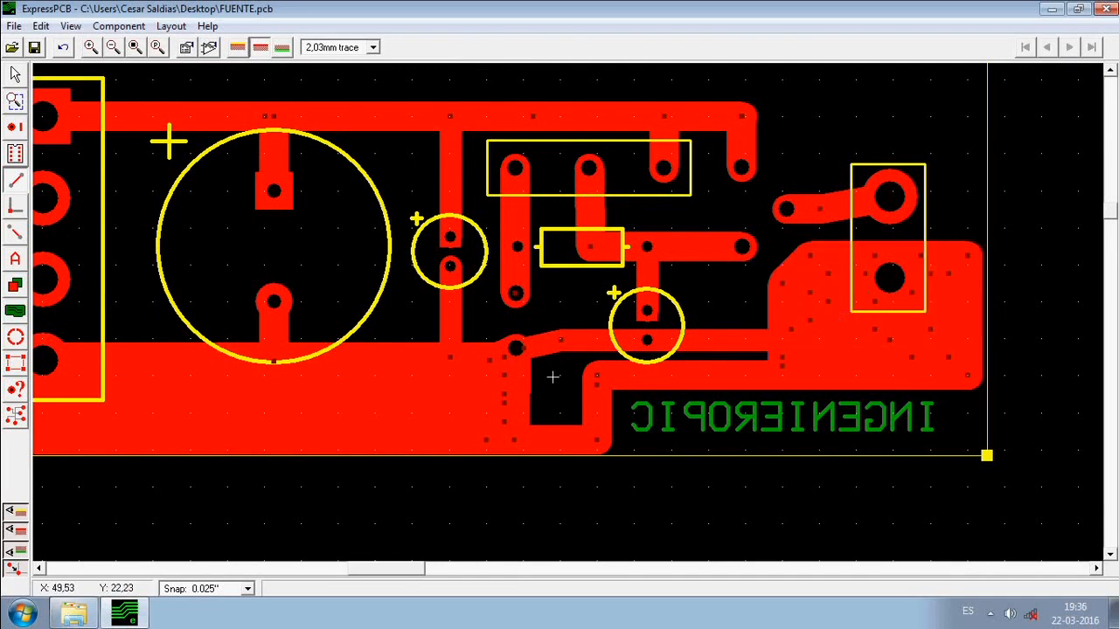
pyautogui.click(552, 377)
pyautogui.doubleClick(769, 369)
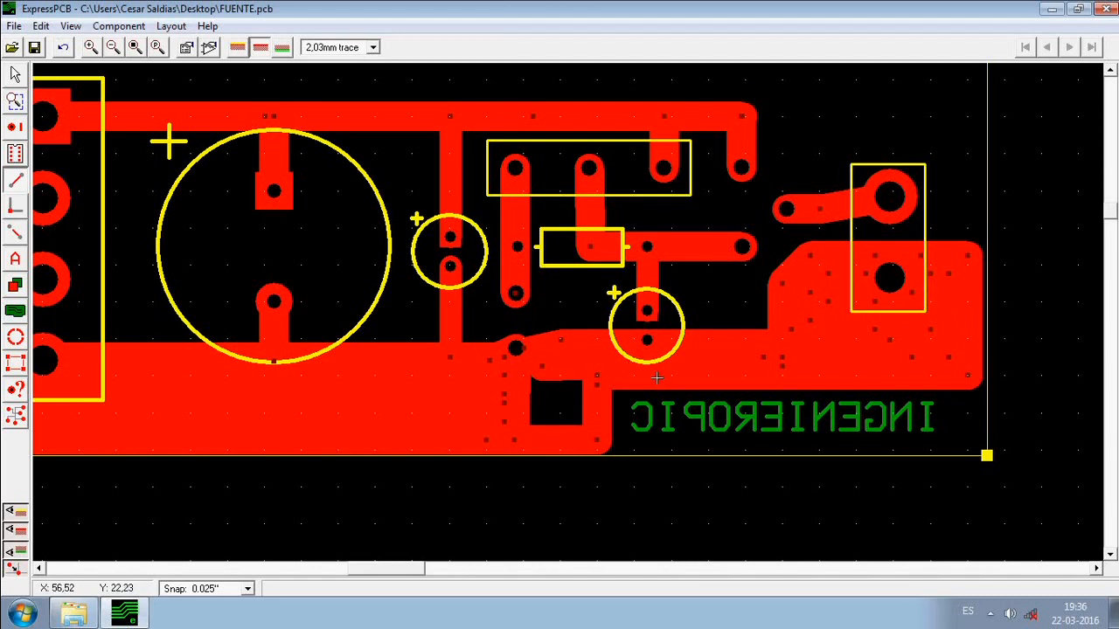
# Fill the remaining gap in the ground copper beside the INGENIEROPIC text with overlapping 2,03mm traces.
pyautogui.click(545, 440)
pyautogui.doubleClick(555, 399)
pyautogui.click(529, 390)
pyautogui.doubleClick(590, 398)
pyautogui.click(600, 419)
pyautogui.doubleClick(567, 417)
pyautogui.click(573, 434)
pyautogui.doubleClick(592, 434)
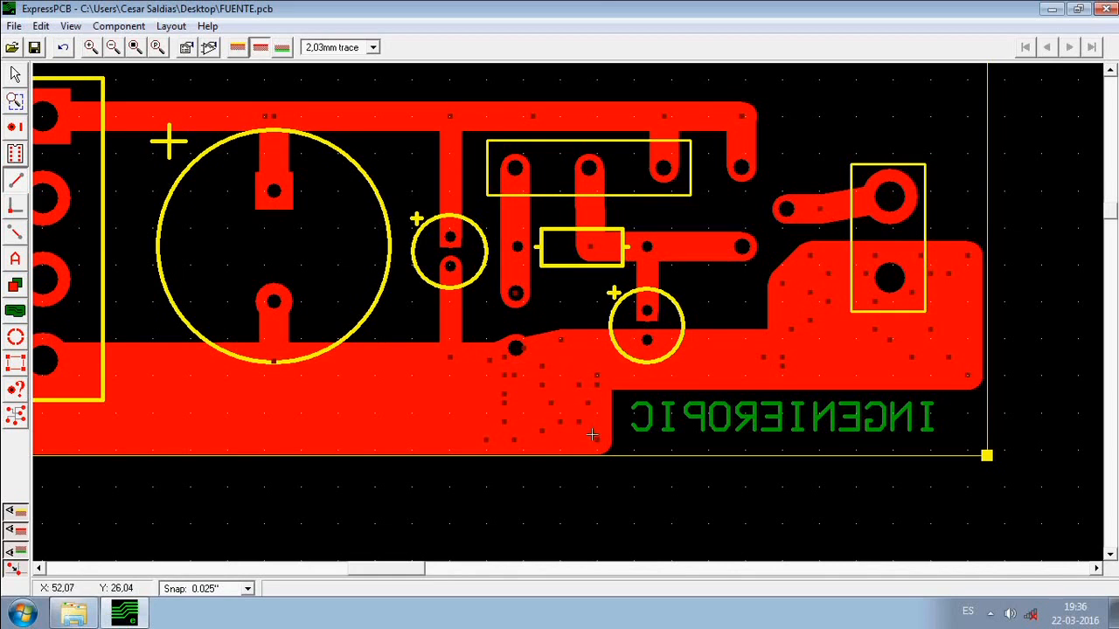
# Try placing a 6,35mm round pad with 3,81mm hole near the board's upper-right corner and delete it.
pyautogui.moveTo(406, 278); pyautogui.dragTo(320, 343, button='middle')
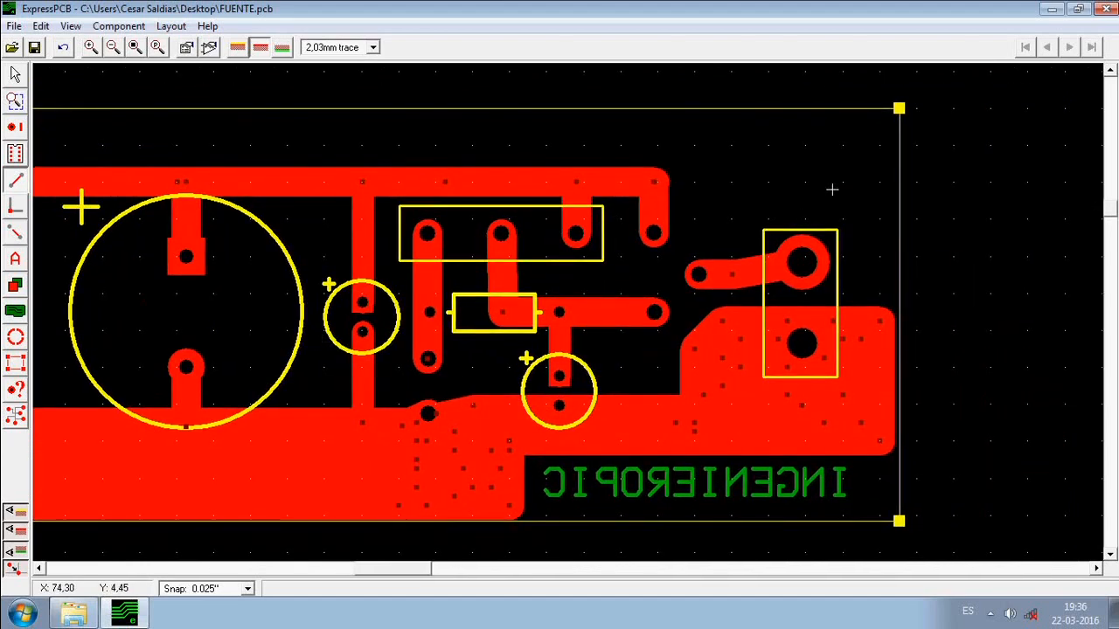
pyautogui.click(15, 127)
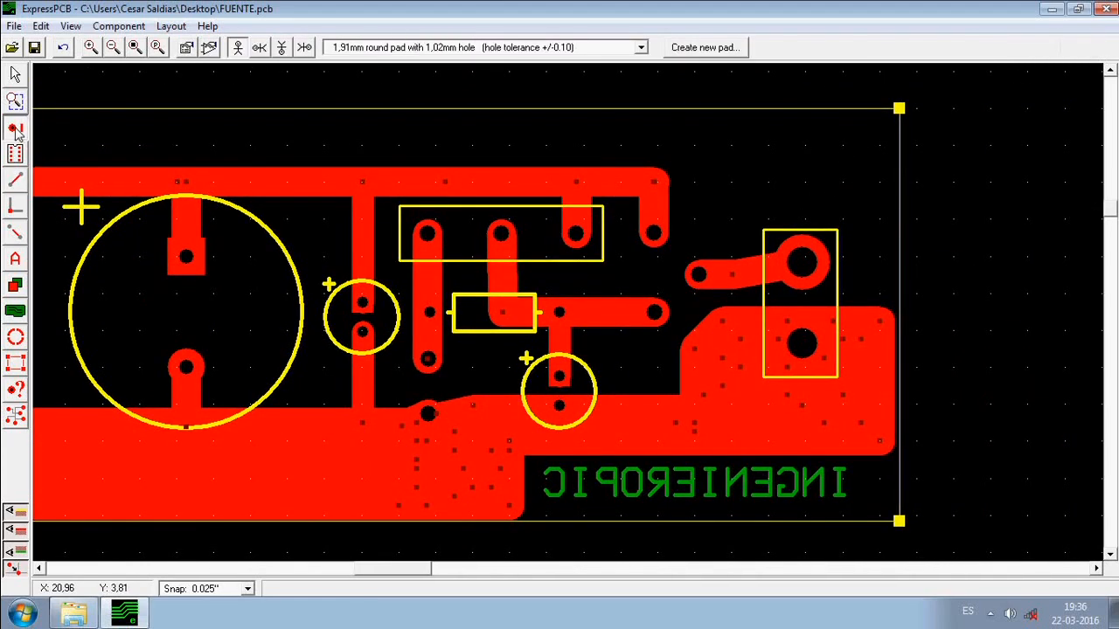
pyautogui.click(407, 48)
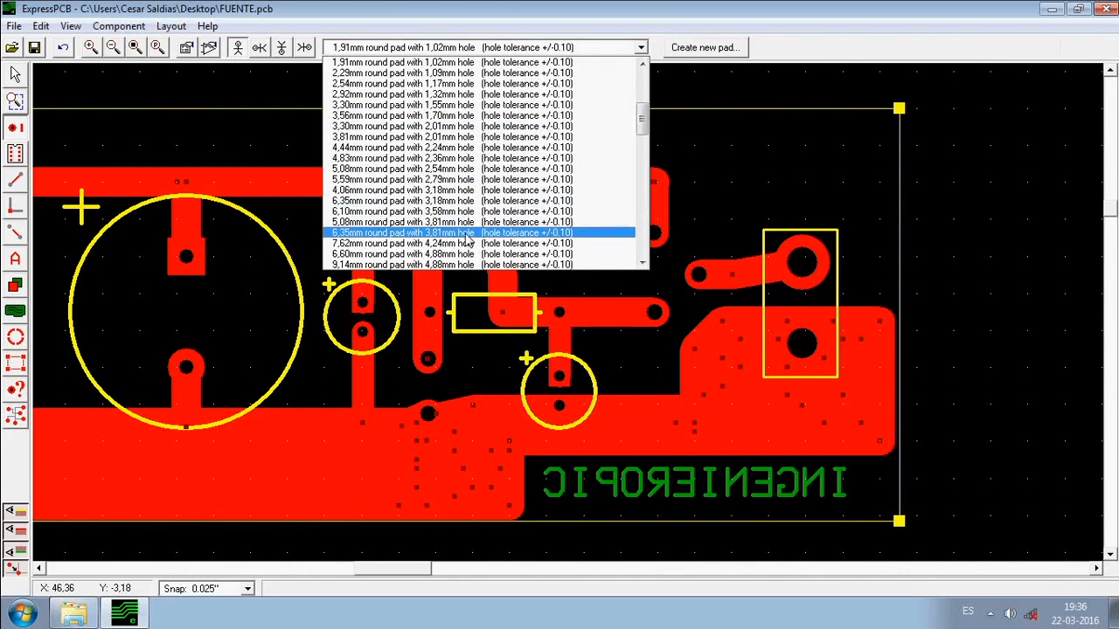
pyautogui.click(466, 233)
pyautogui.click(835, 157)
pyautogui.click(16, 76)
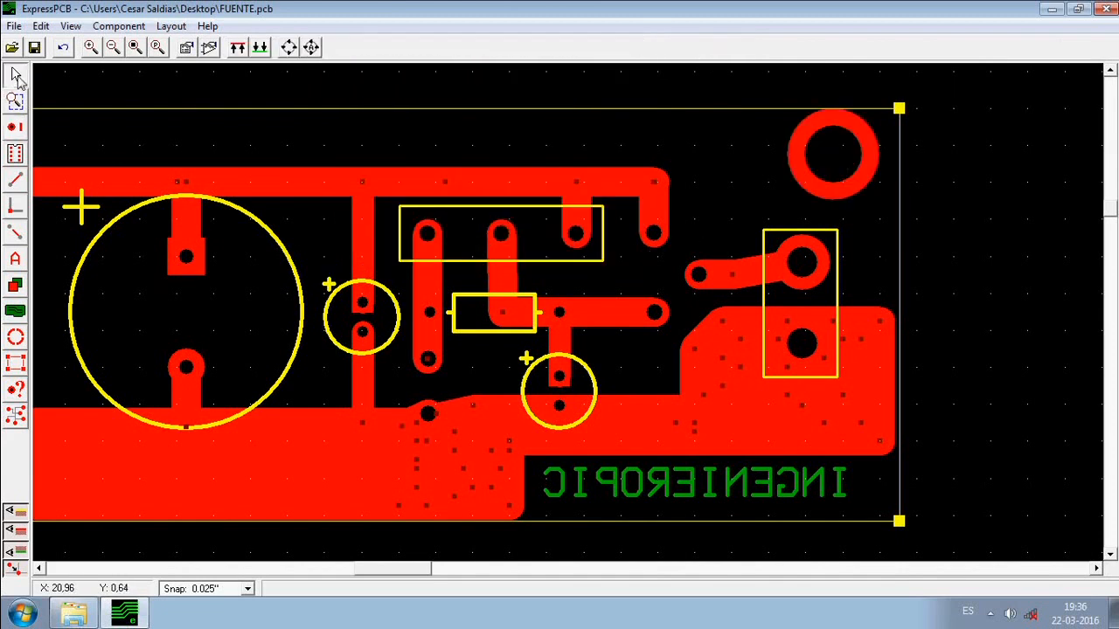
pyautogui.click(852, 194)
pyautogui.moveTo(852, 194)
pyautogui.mouseDown()
pyautogui.moveTo(871, 198)
pyautogui.moveTo(864, 212)
pyautogui.mouseUp()
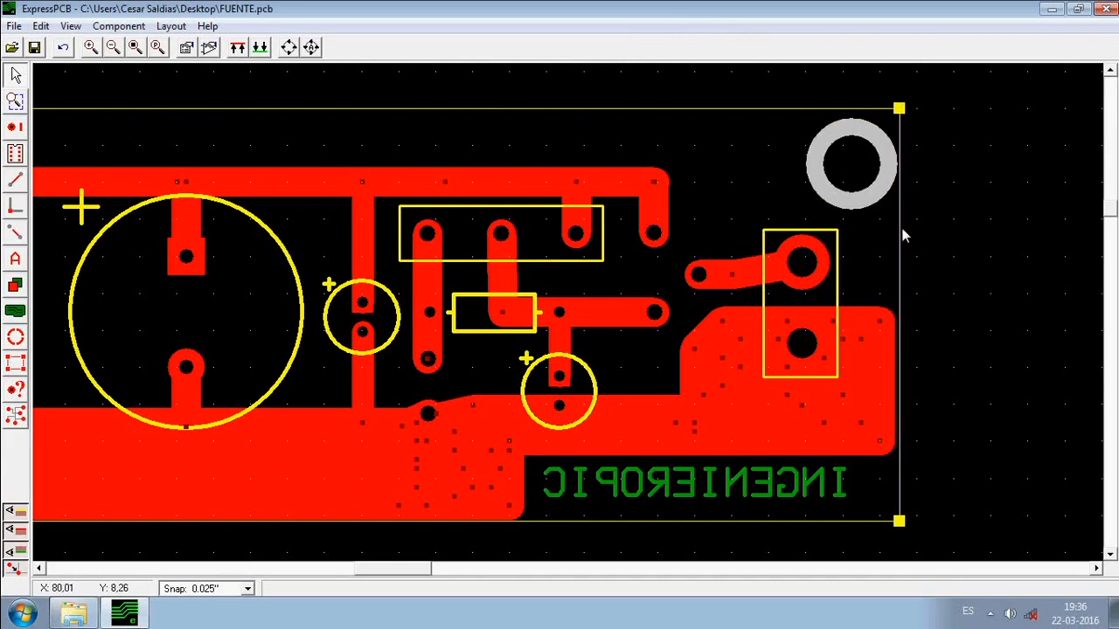
pyautogui.press('Delete')
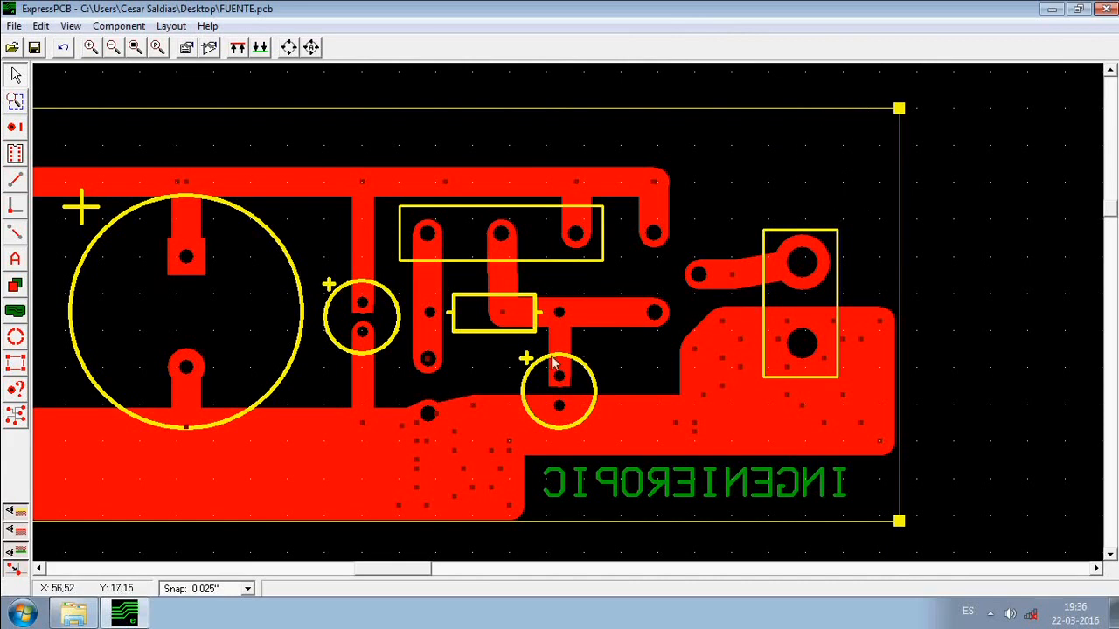
# Outline an area above the upper rail with 2,03mm top-layer traces, from the board's left edge to the rail's right end.
pyautogui.moveTo(493, 387); pyautogui.dragTo(731, 366, button='middle')
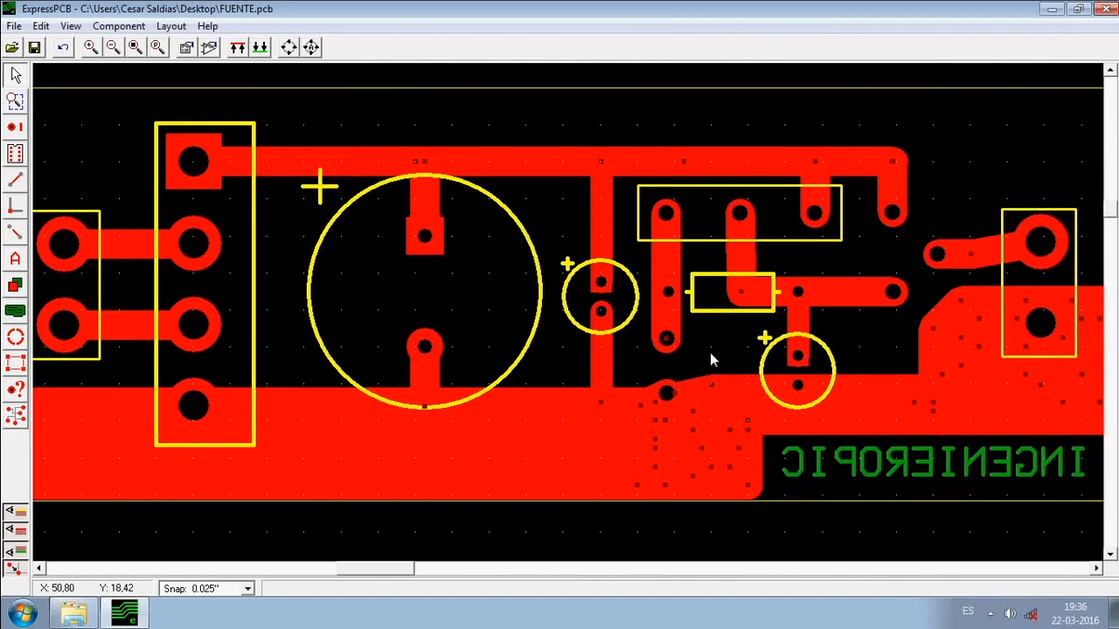
pyautogui.click(15, 179)
pyautogui.moveTo(362, 427)
pyautogui.mouseDown(button='middle')
pyautogui.moveTo(582, 381)
pyautogui.moveTo(482, 446)
pyautogui.moveTo(450, 500)
pyautogui.mouseUp(button='middle')
pyautogui.click(288, 260)
pyautogui.click(77, 243)
pyautogui.click(77, 179)
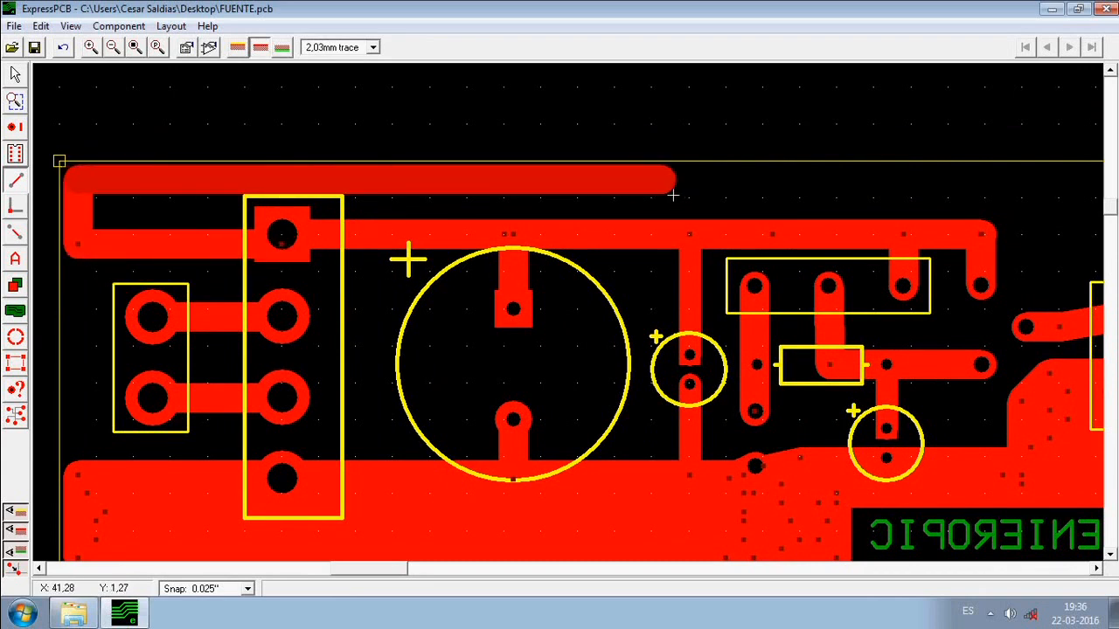
pyautogui.click(977, 180)
pyautogui.click(981, 235)
# Fill the outlined area above the upper rail with long horizontal 2,03mm traces.
pyautogui.click(972, 219)
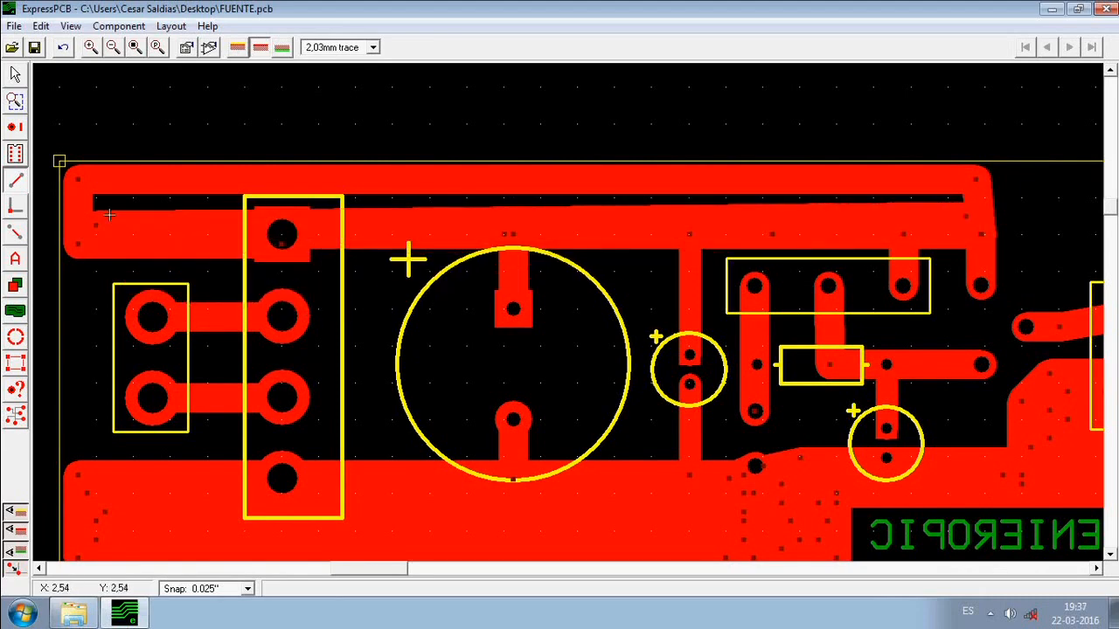
pyautogui.click(96, 198)
pyautogui.click(956, 197)
pyautogui.rightClick(965, 200)
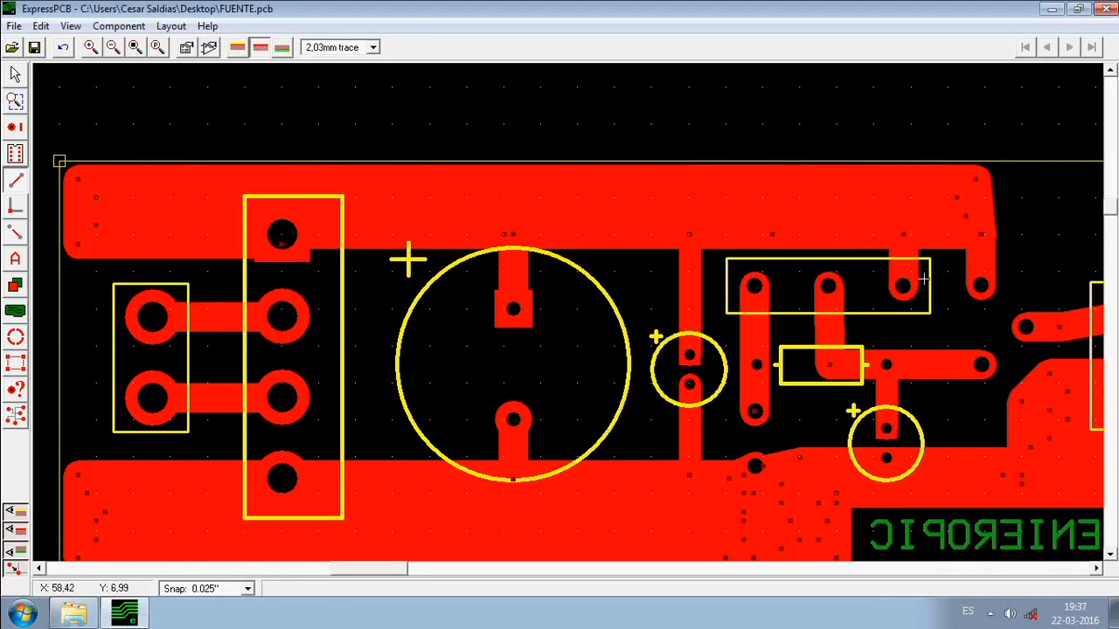
# Extend the upper rail's copper outline with 2,03mm traces from the pad at its right end up to the board's upper edge.
pyautogui.moveTo(929, 384); pyautogui.dragTo(479, 336, button='middle')
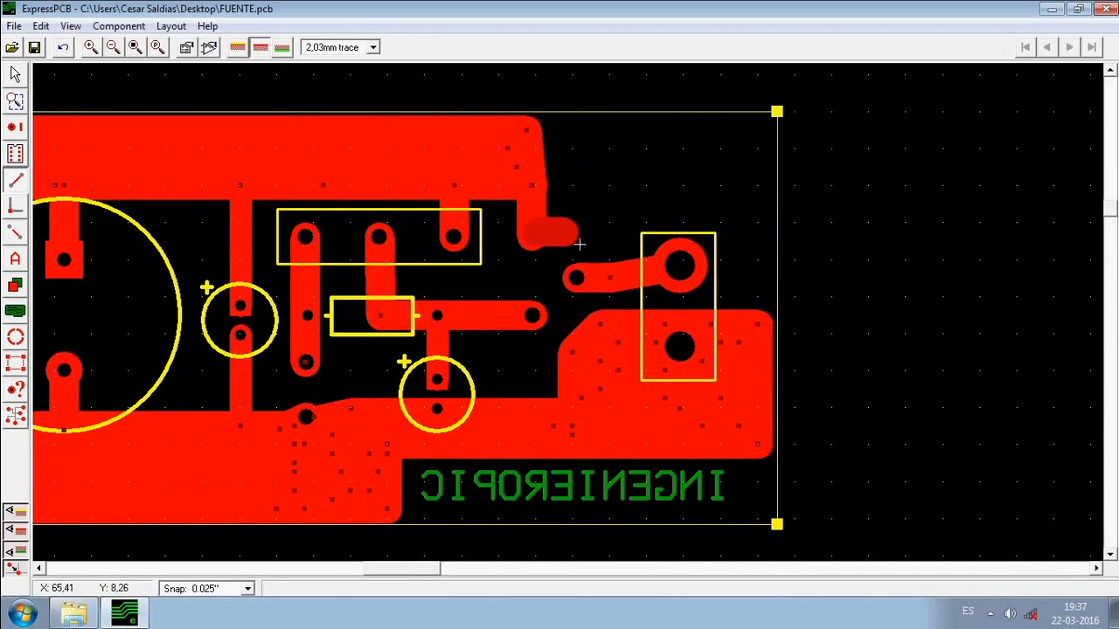
pyautogui.click(544, 248)
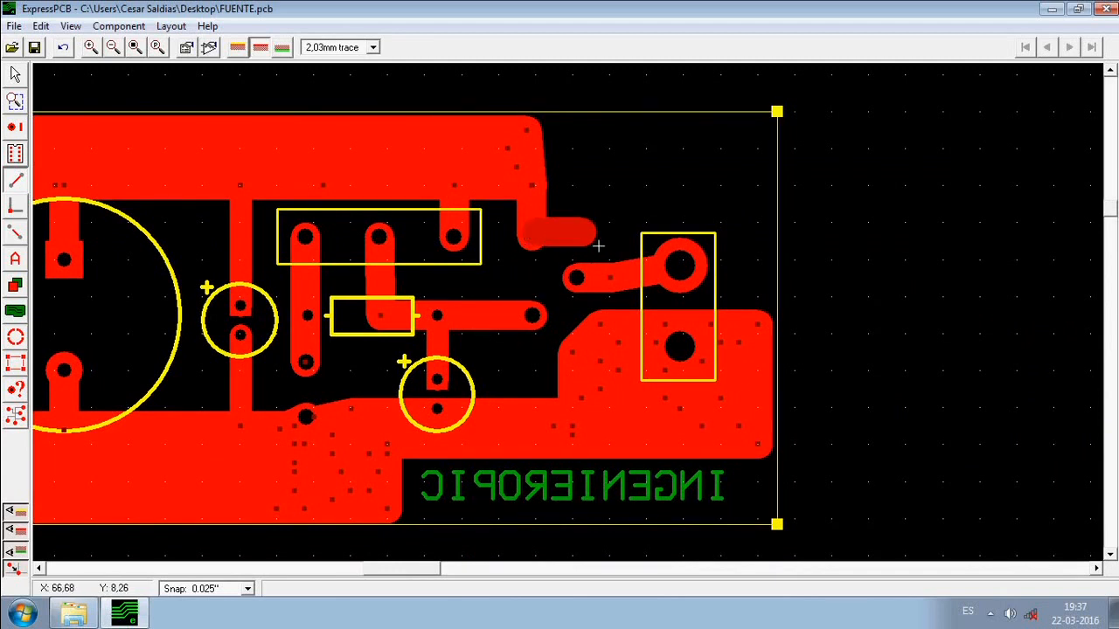
pyautogui.click(595, 233)
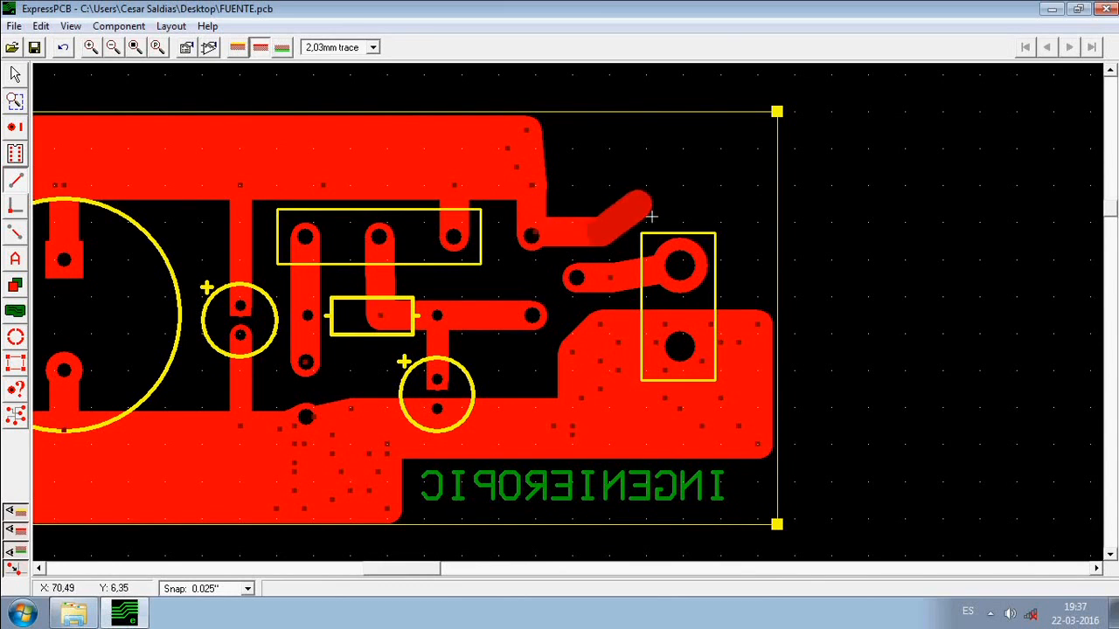
pyautogui.click(629, 219)
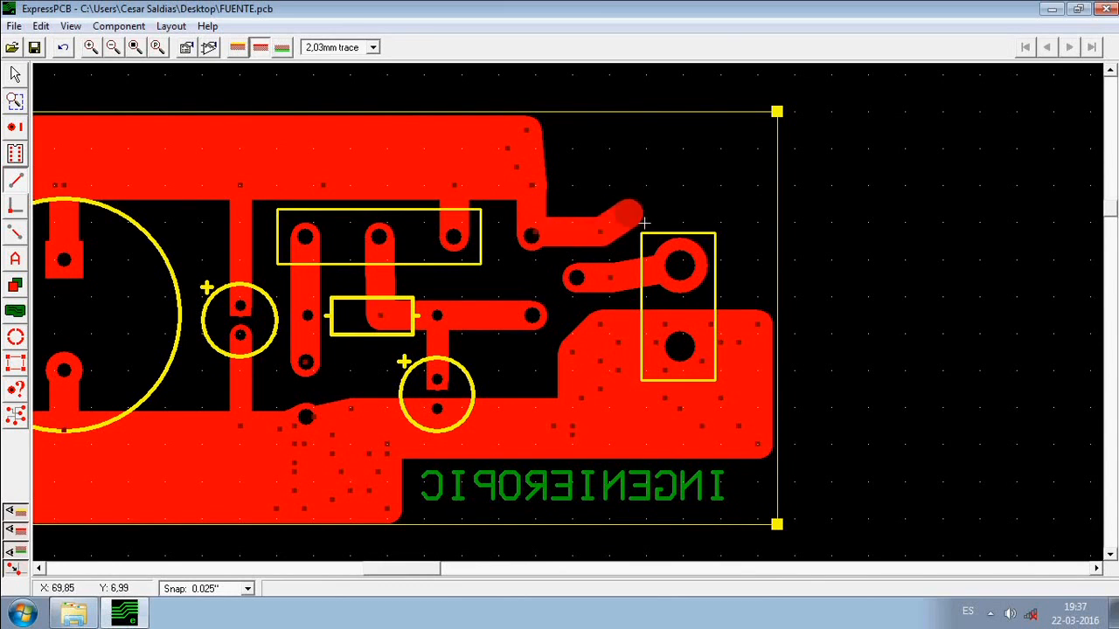
pyautogui.click(631, 136)
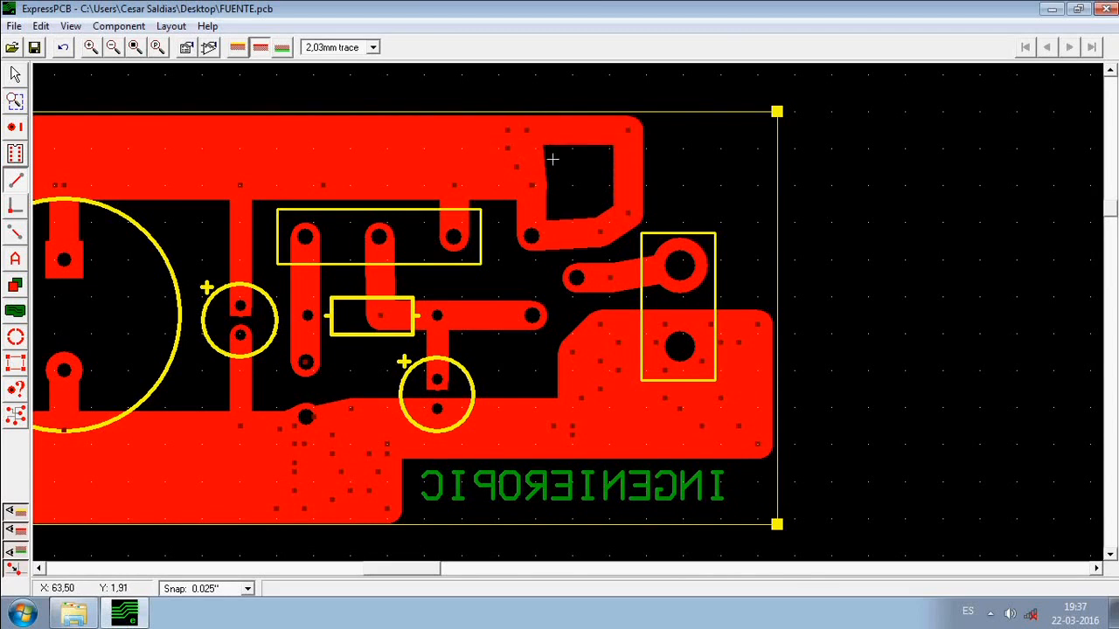
# Fill the outlined extension at the upper rail's right end with overlapping 2,03mm traces.
pyautogui.click(604, 148)
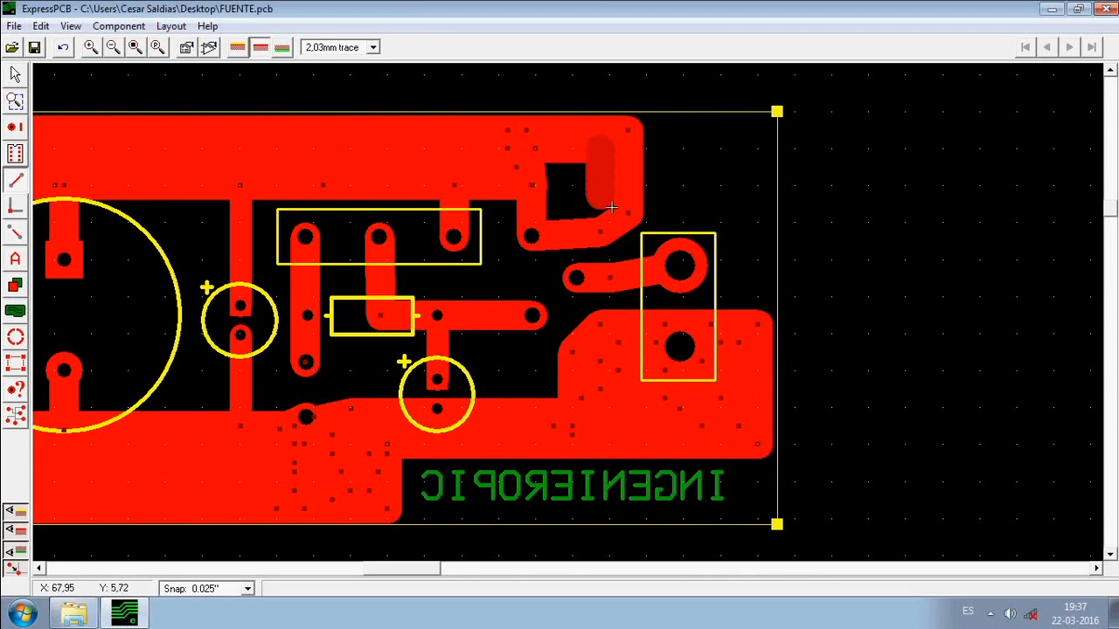
pyautogui.click(564, 222)
pyautogui.click(595, 175)
pyautogui.click(582, 187)
pyautogui.doubleClick(580, 190)
# Outline the output copper with 2,03mm traces from the connector's upper pad around the board's upper-right corner and back to the output trace.
pyautogui.click(682, 278)
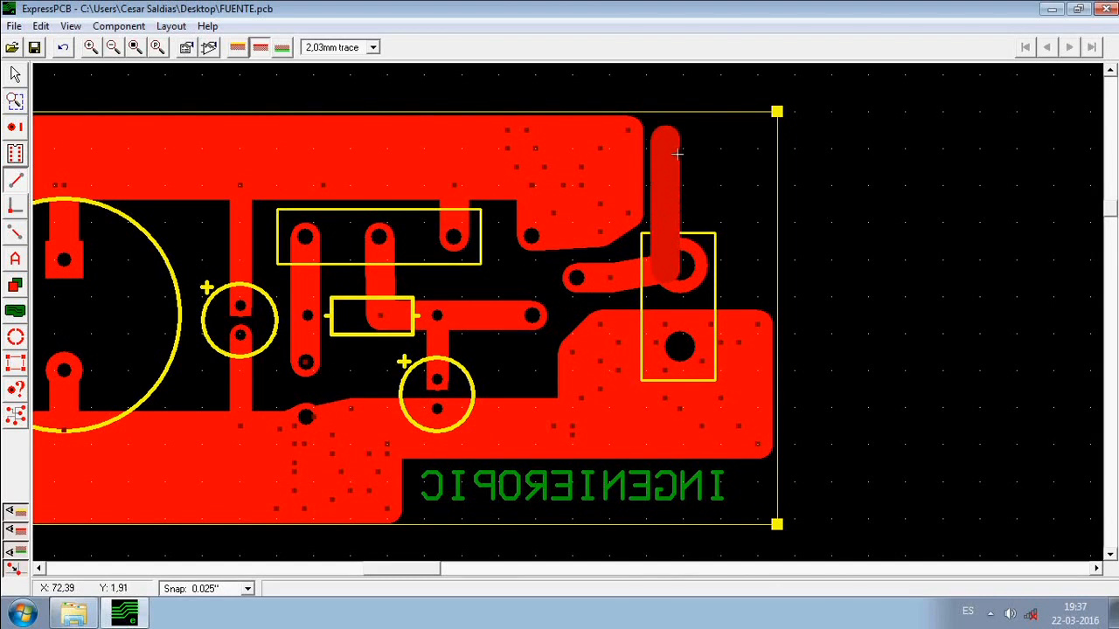
pyautogui.press('Escape')
pyautogui.click(682, 266)
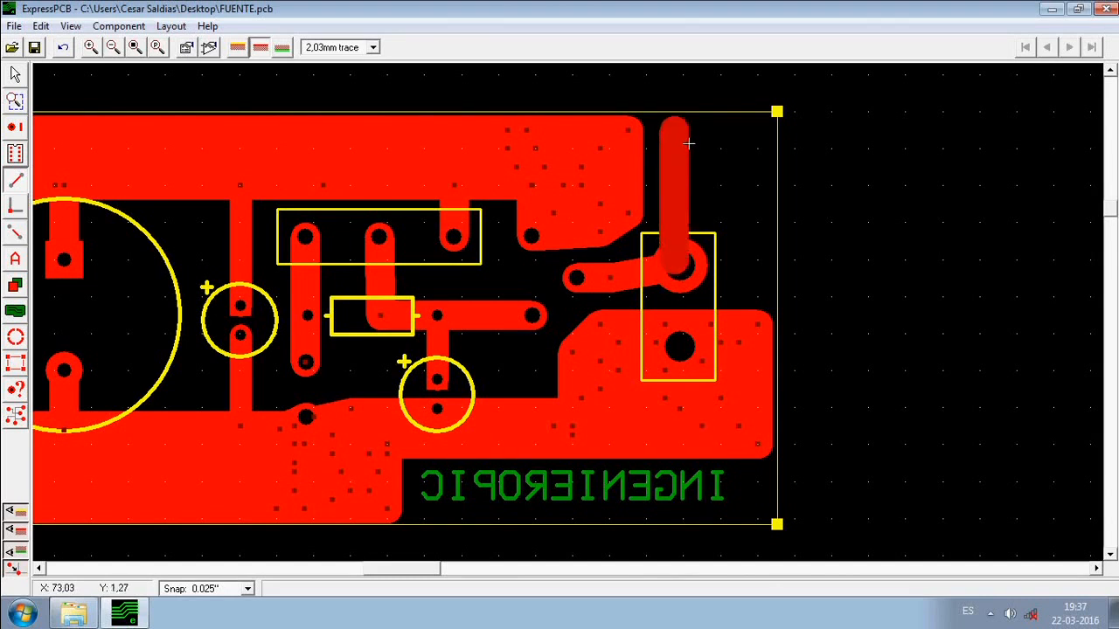
pyautogui.click(687, 139)
pyautogui.click(758, 133)
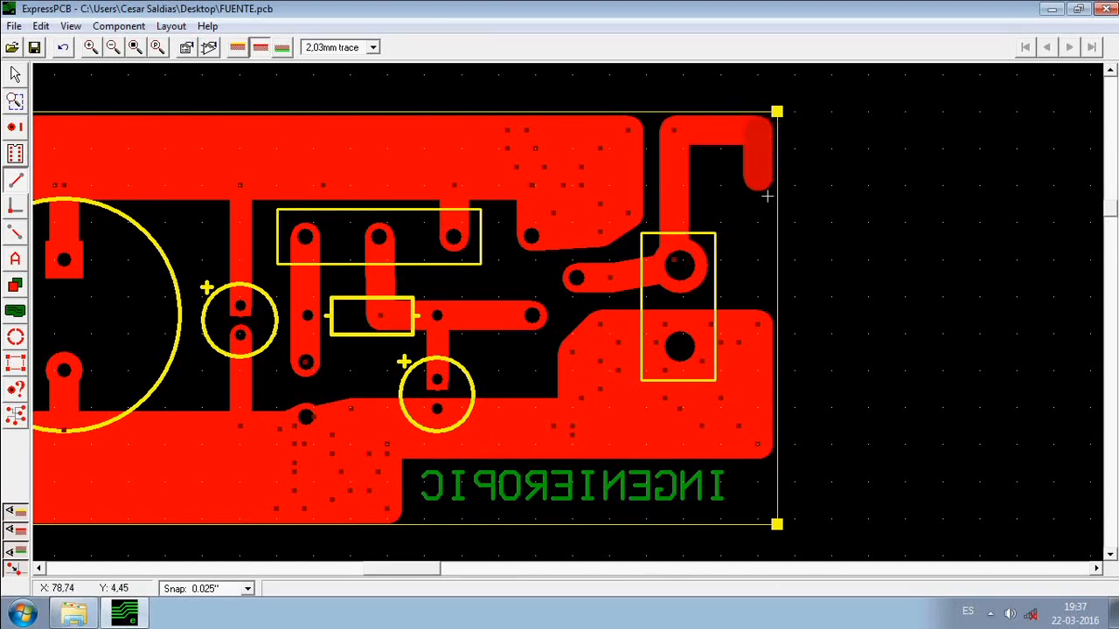
pyautogui.click(769, 286)
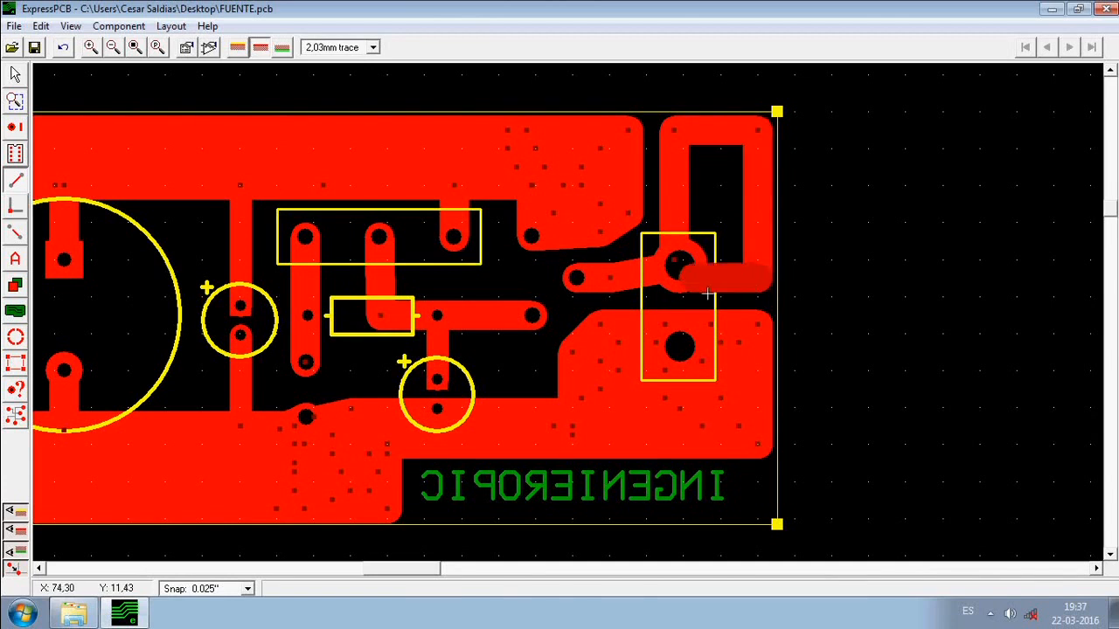
pyautogui.click(575, 278)
# Fill the outlined output copper above the connector's upper pad with overlapping 2,03mm traces.
pyautogui.click(689, 271)
pyautogui.click(691, 147)
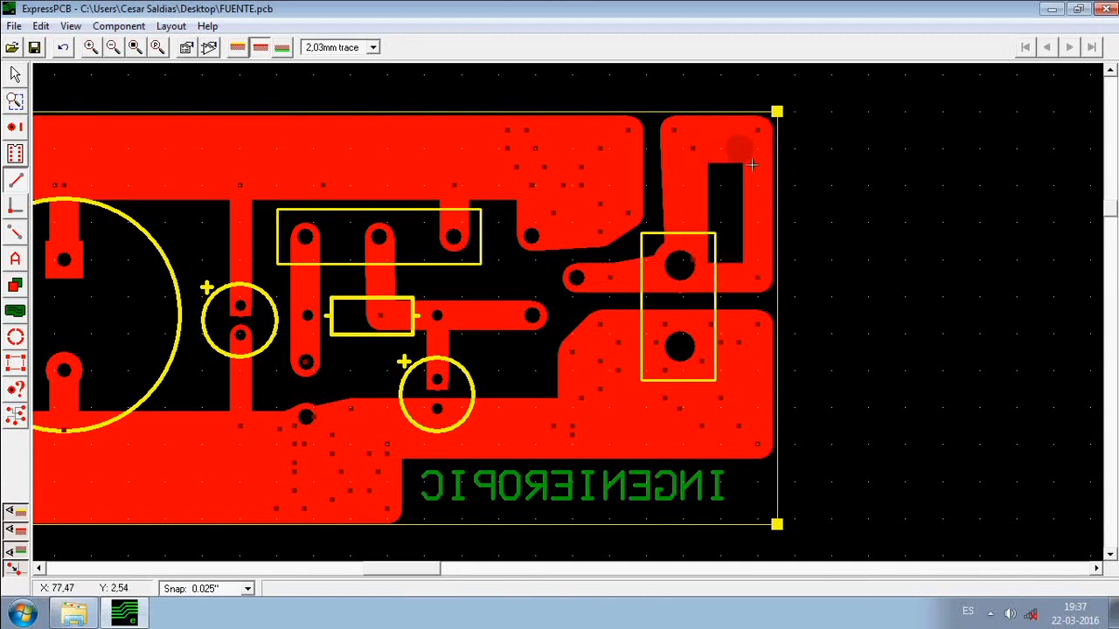
pyautogui.doubleClick(728, 175)
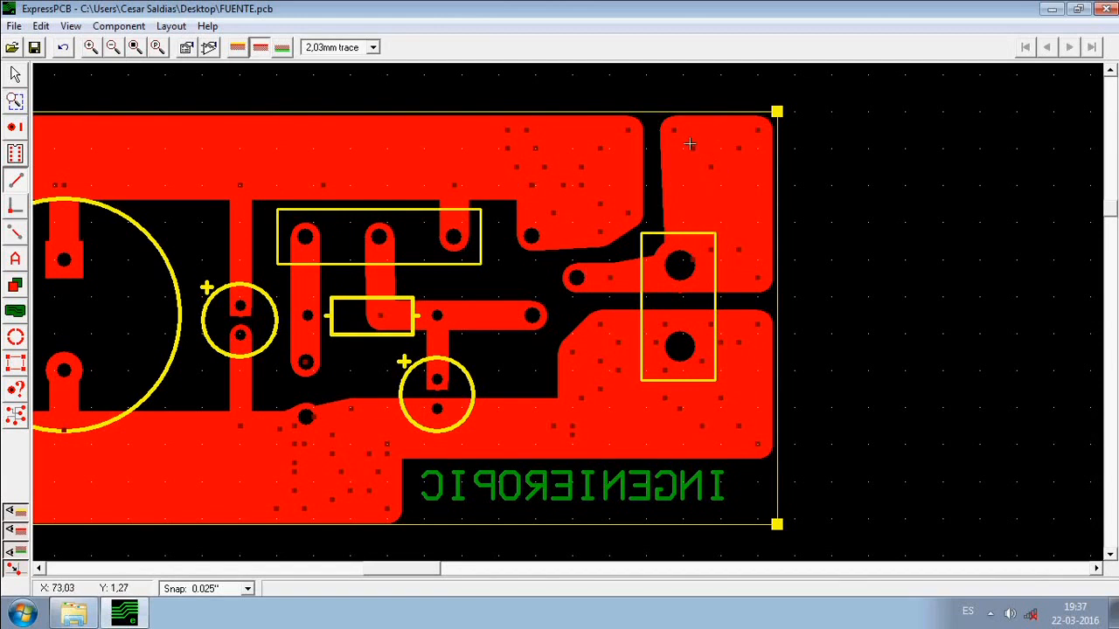
pyautogui.click(680, 131)
pyautogui.doubleClick(687, 273)
# Fill the area around the large capacitor's upper pad, between the rectifier and the small capacitor, with 2,03mm traces.
pyautogui.hscroll(-5, 687, 274)
pyautogui.click(214, 299)
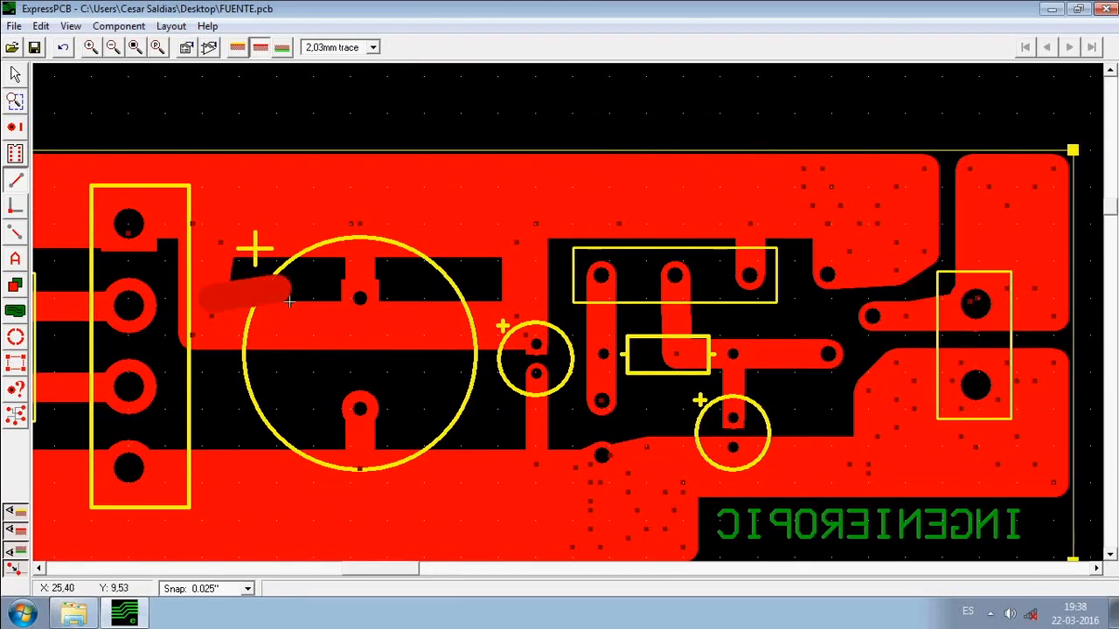
pyautogui.click(511, 309)
pyautogui.click(514, 274)
pyautogui.click(253, 273)
pyautogui.click(244, 292)
pyautogui.click(500, 286)
pyautogui.rightClick(500, 286)
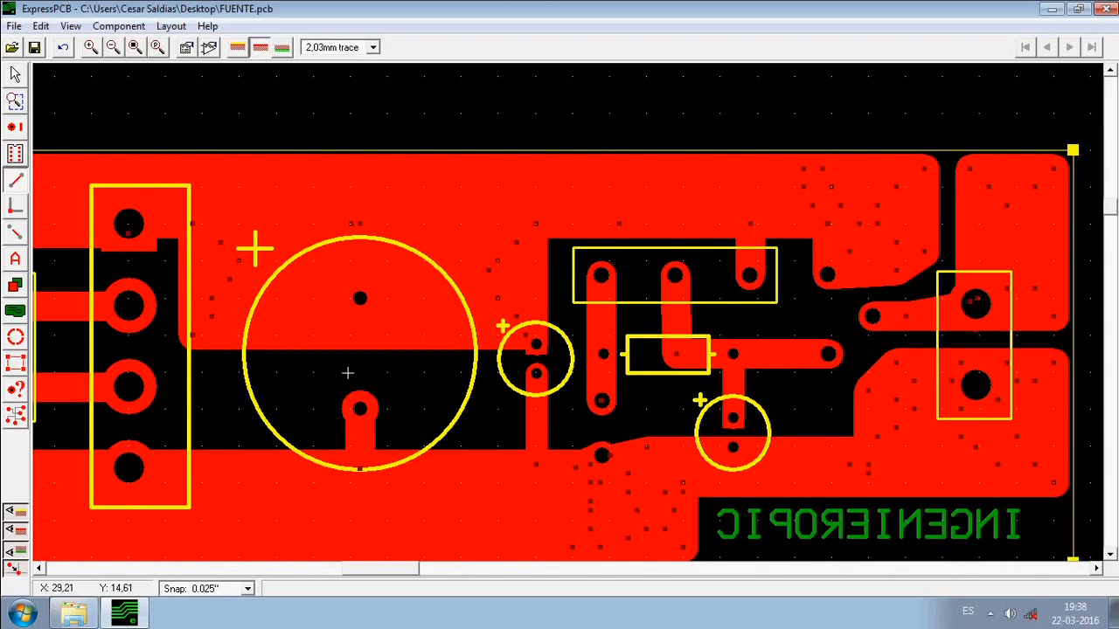
# Review the whole board layout and inspect the display and layer color options.
pyautogui.click(90, 49)
pyautogui.click(113, 48)
pyautogui.click(113, 48)
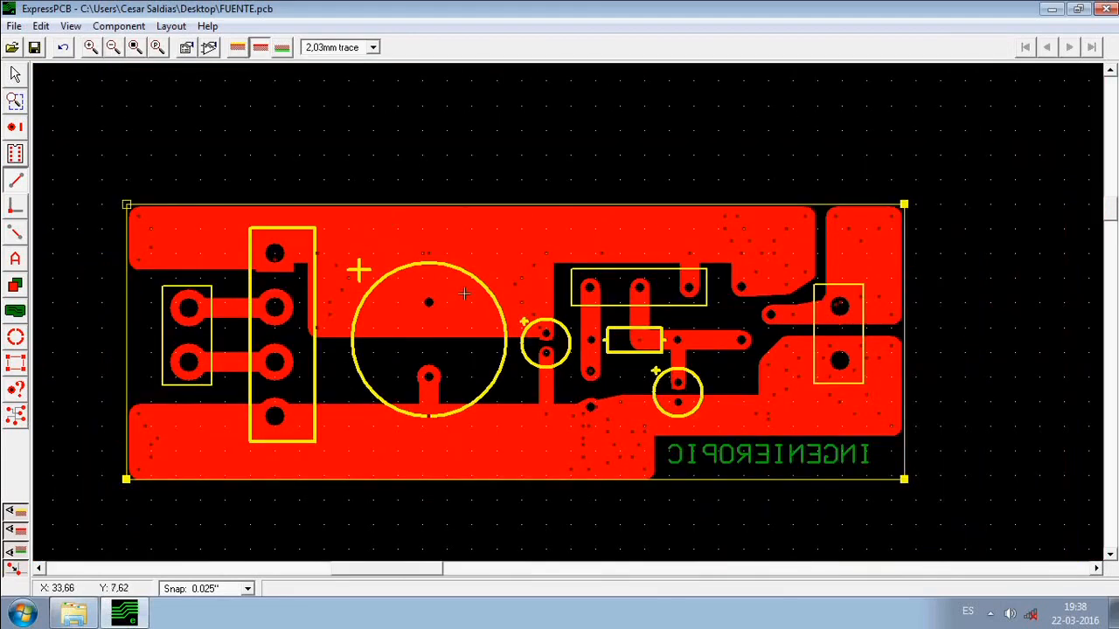
pyautogui.scroll(-1, 423, 300)
pyautogui.scroll(2, 398, 308)
pyautogui.scroll(-2, 397, 308)
pyautogui.scroll(1, 409, 300)
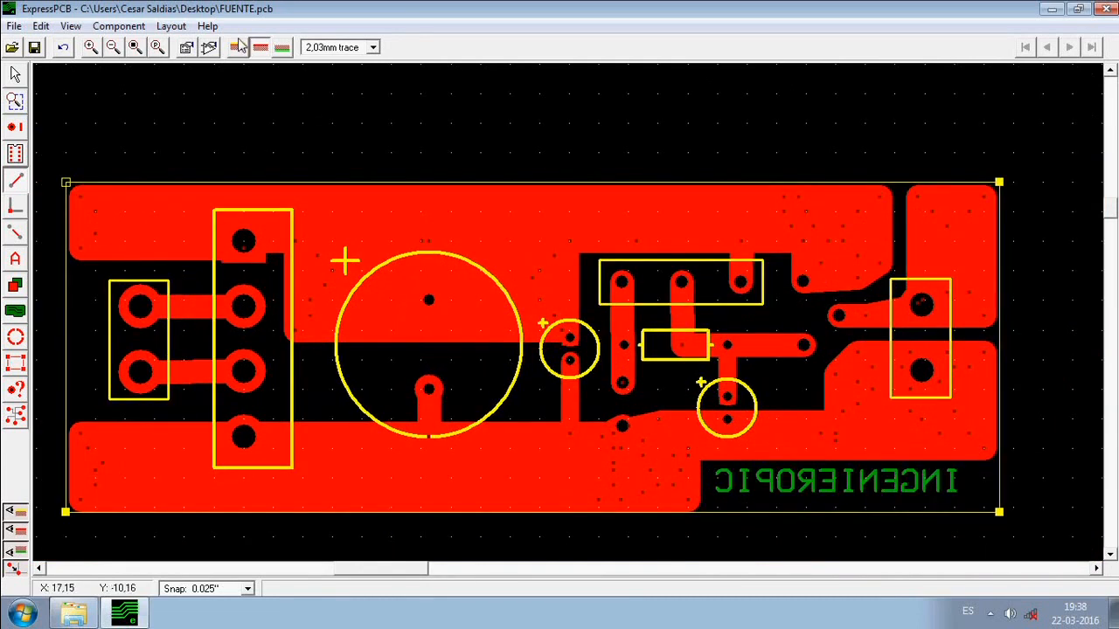
pyautogui.click(195, 49)
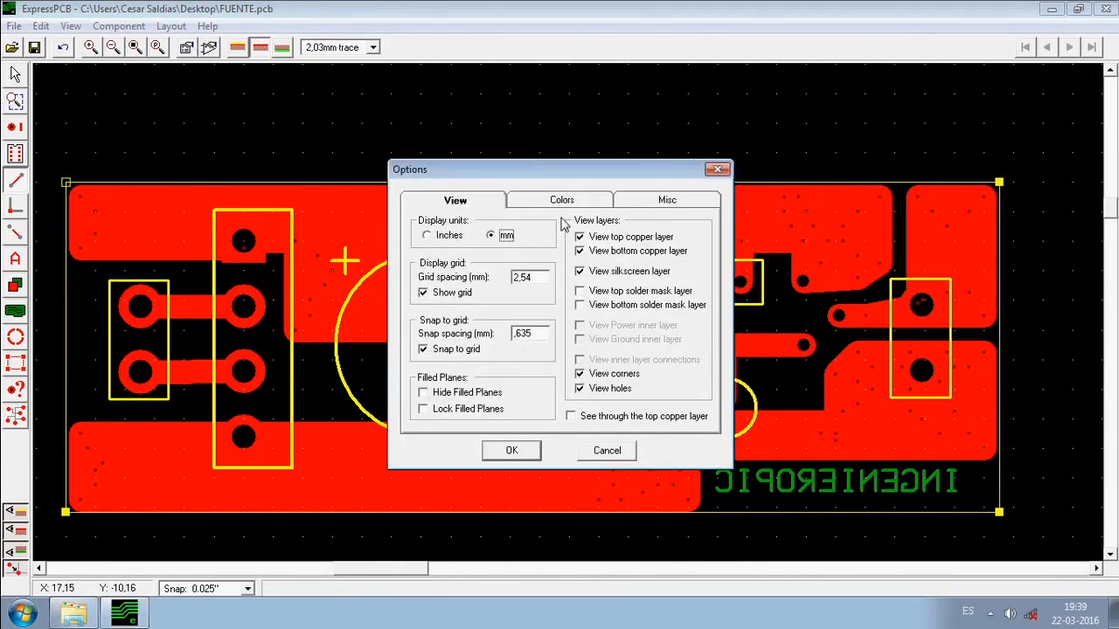
pyautogui.click(566, 202)
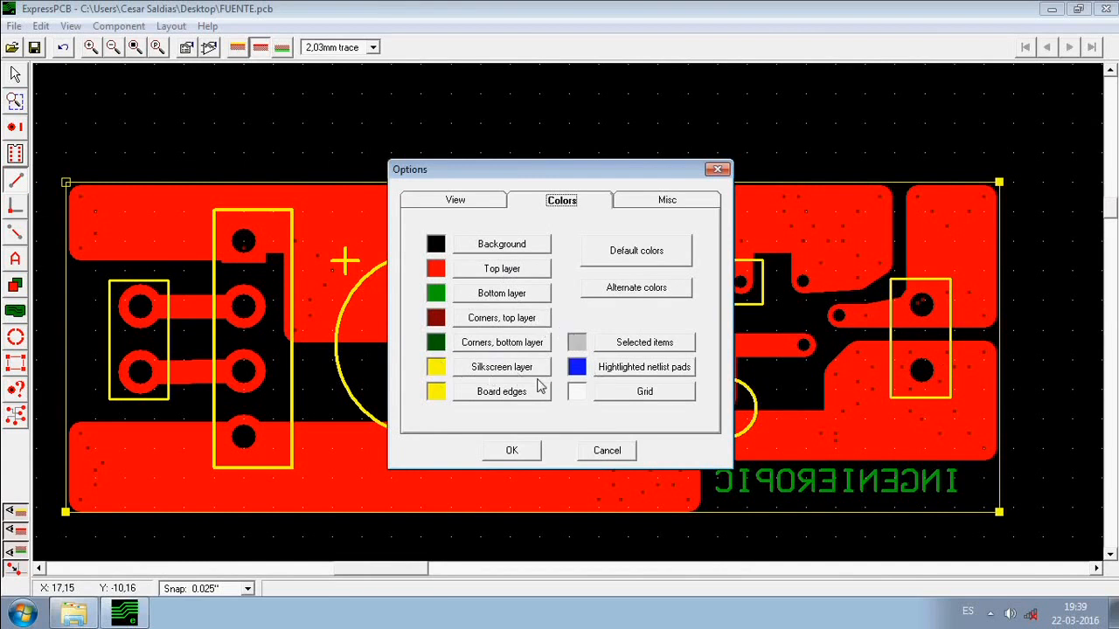
pyautogui.click(715, 170)
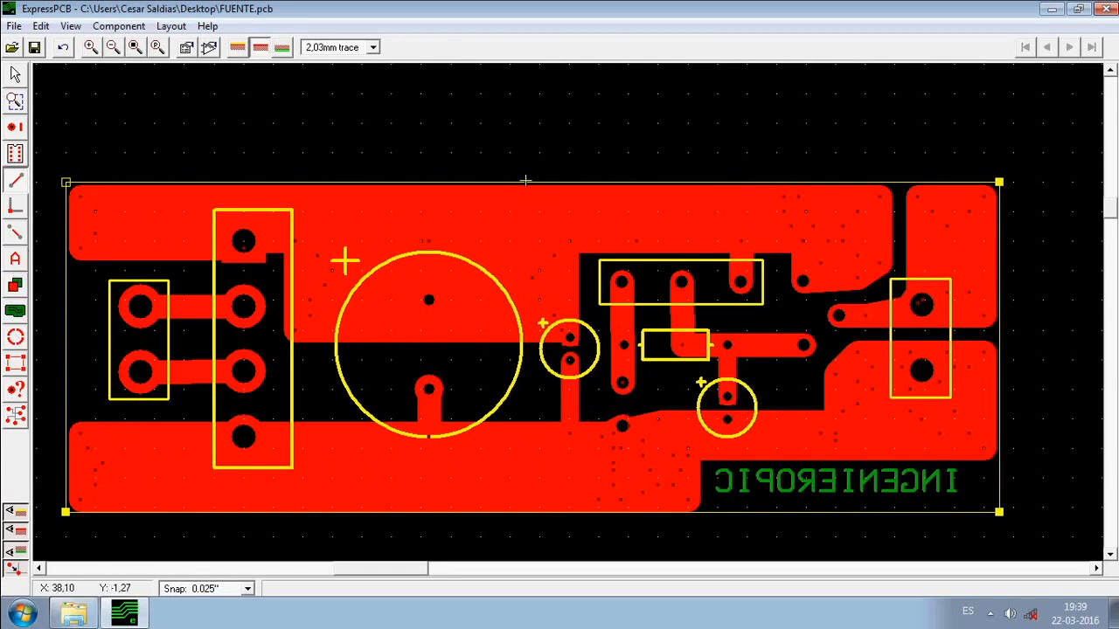
pyautogui.click(172, 26)
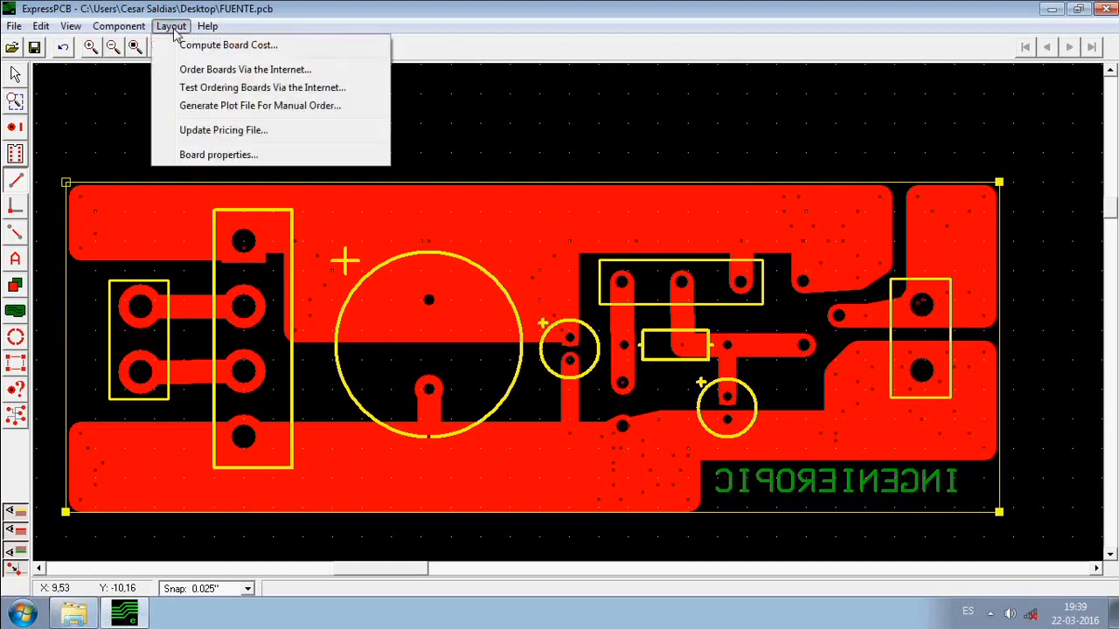
pyautogui.click(280, 7)
# Outline a ground copper extension with 2,03mm traces from the lower rail past the large capacitor's lower pad to the small capacitor.
pyautogui.scroll(1, 349, 444)
pyautogui.click(282, 439)
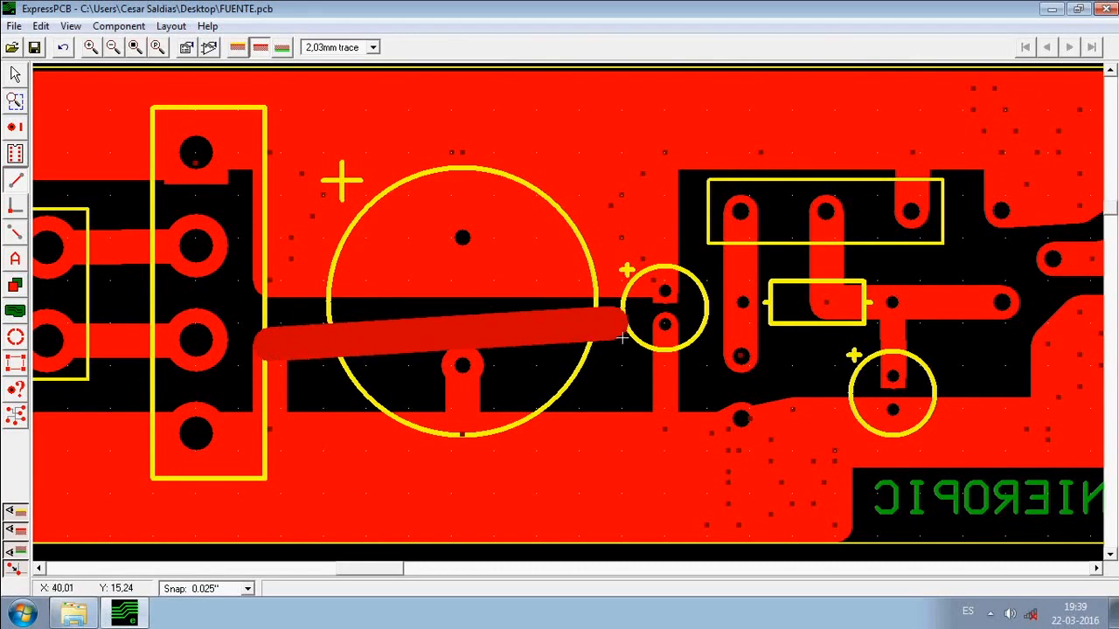
pyautogui.click(670, 354)
# Route a 1,52mm trace from the output capacitor's positive pad across the empty area toward the output connector.
pyautogui.moveTo(757, 472); pyautogui.dragTo(147, 451, button='middle')
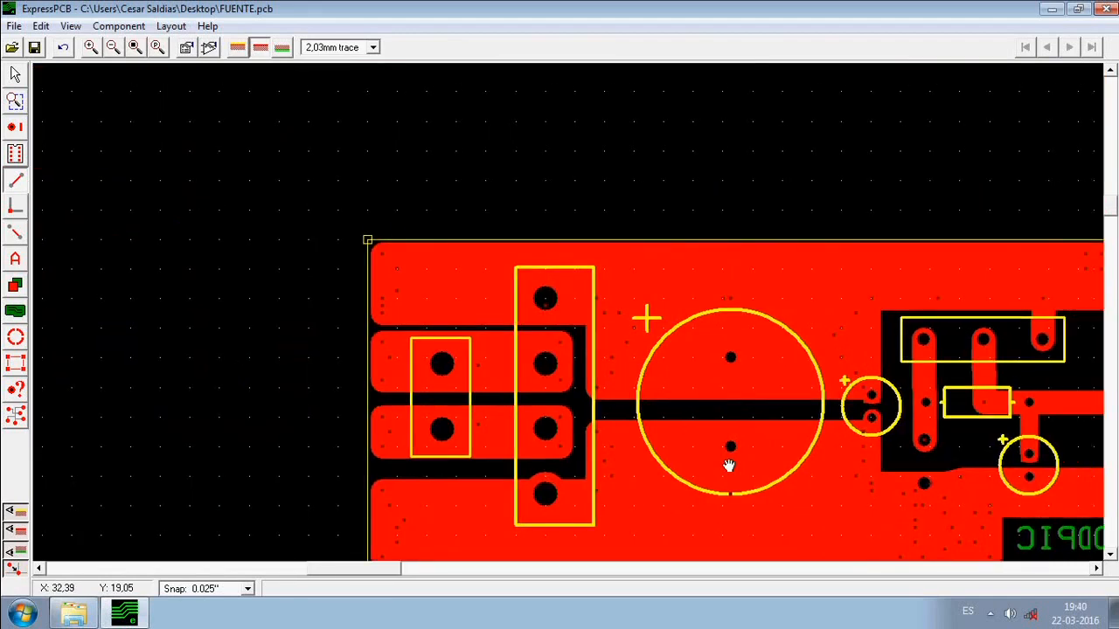
pyautogui.scroll(1, 496, 486)
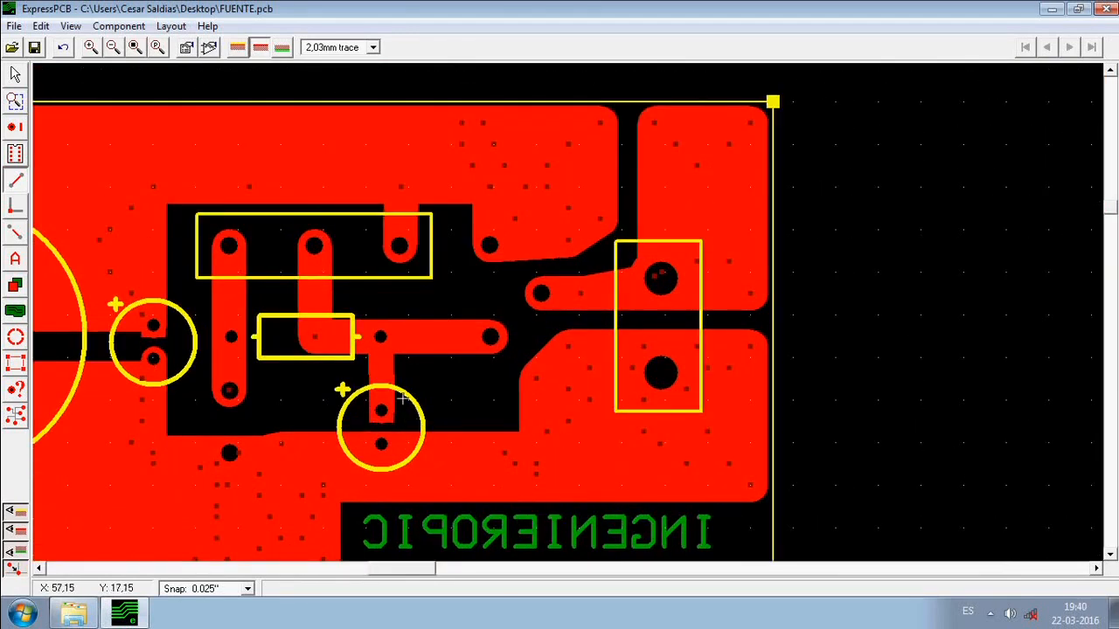
pyautogui.click(354, 49)
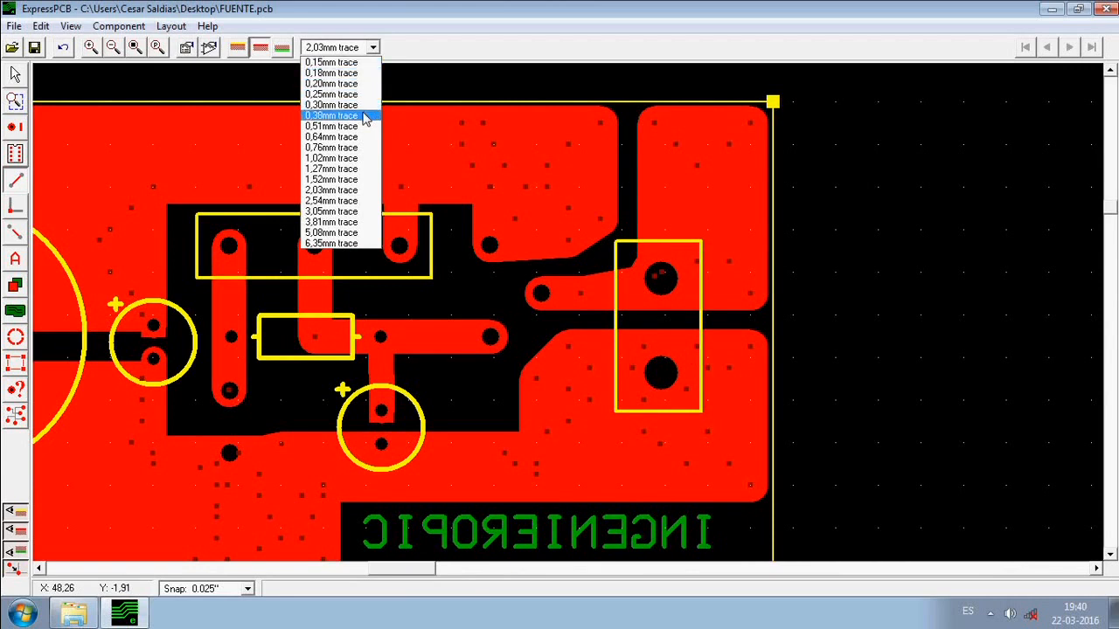
pyautogui.click(337, 179)
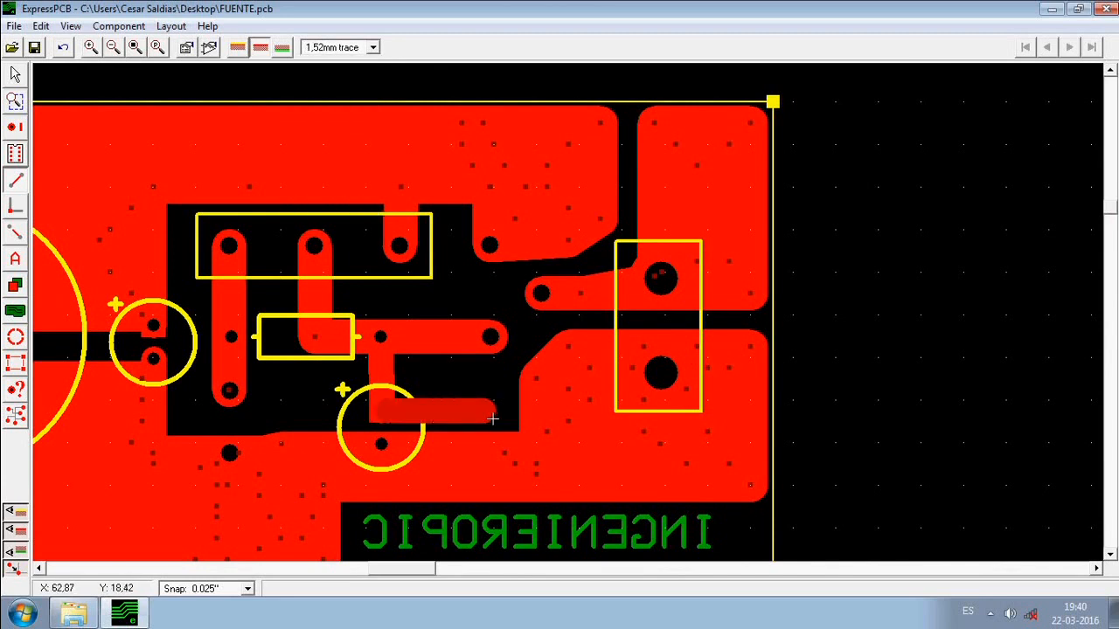
pyautogui.click(498, 421)
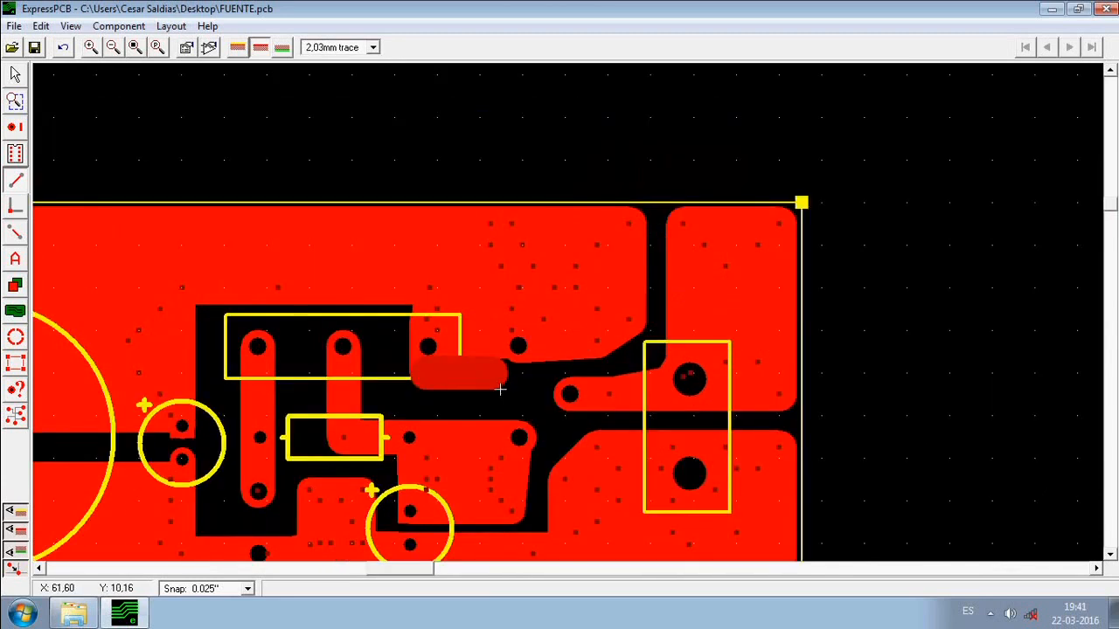
# Extend the upper supply copper beneath the regulator's right pad with 2,03mm traces up to its sloped edge.
pyautogui.click(500, 387)
pyautogui.click(598, 339)
pyautogui.rightClick(599, 339)
# Widen the copper of the regulator's left and middle pads with 2,03mm traces and save the board.
pyautogui.moveTo(386, 357); pyautogui.dragTo(462, 315, button='middle')
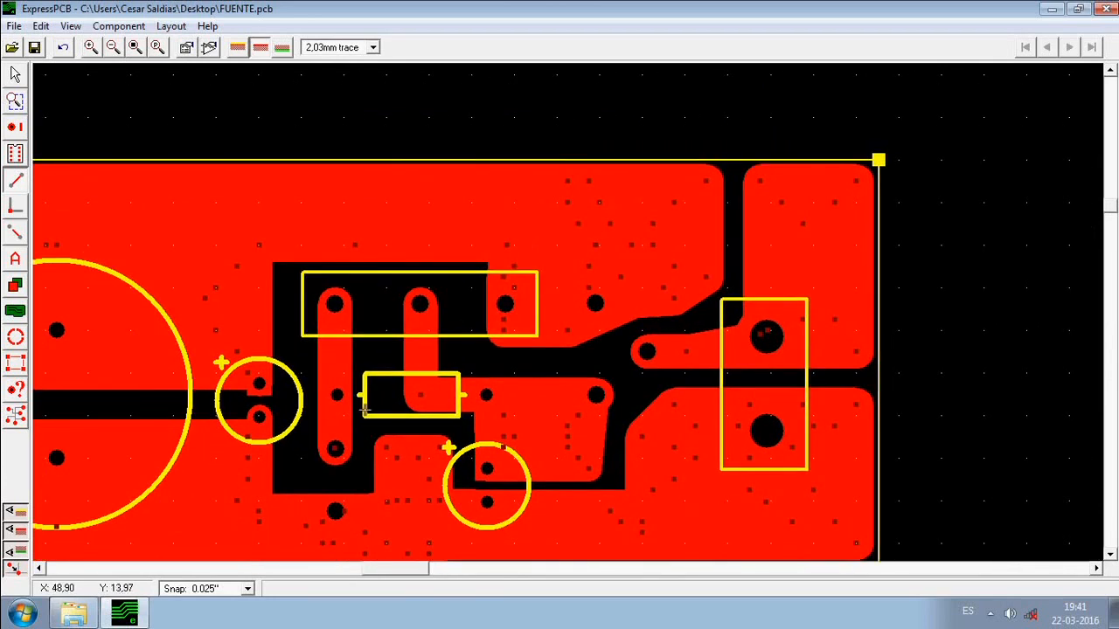
pyautogui.click(335, 449)
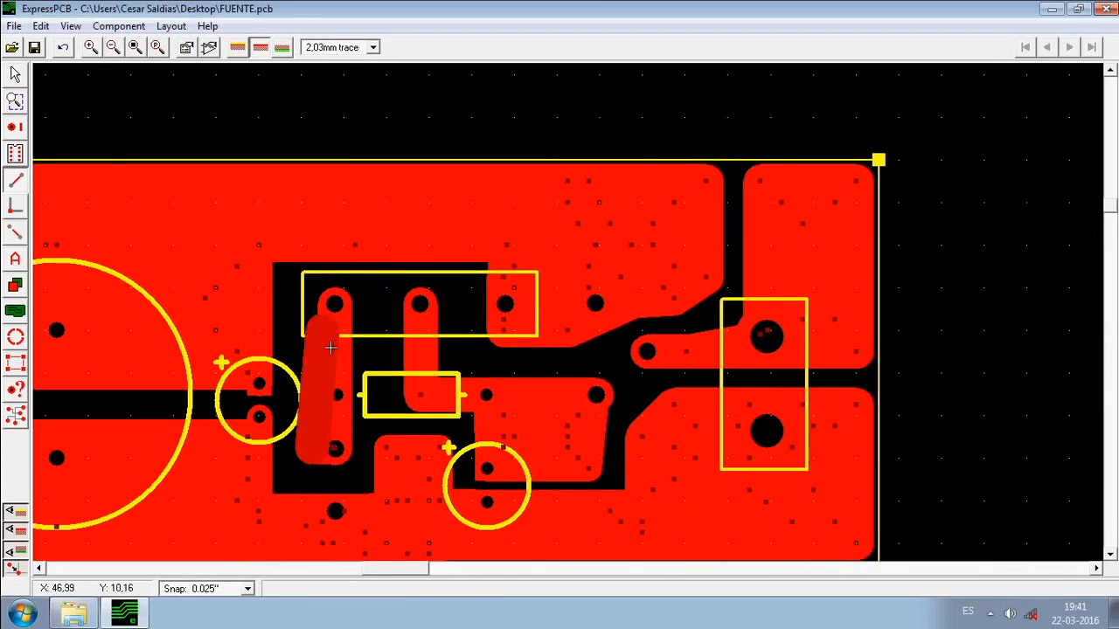
pyautogui.click(323, 310)
pyautogui.rightClick(344, 311)
pyautogui.scroll(-3, 525, 521)
pyautogui.moveTo(525, 522)
pyautogui.mouseDown(button='middle')
pyautogui.moveTo(683, 410)
pyautogui.moveTo(719, 409)
pyautogui.mouseUp(button='middle')
pyautogui.moveTo(726, 454); pyautogui.dragTo(726, 430, button='middle')
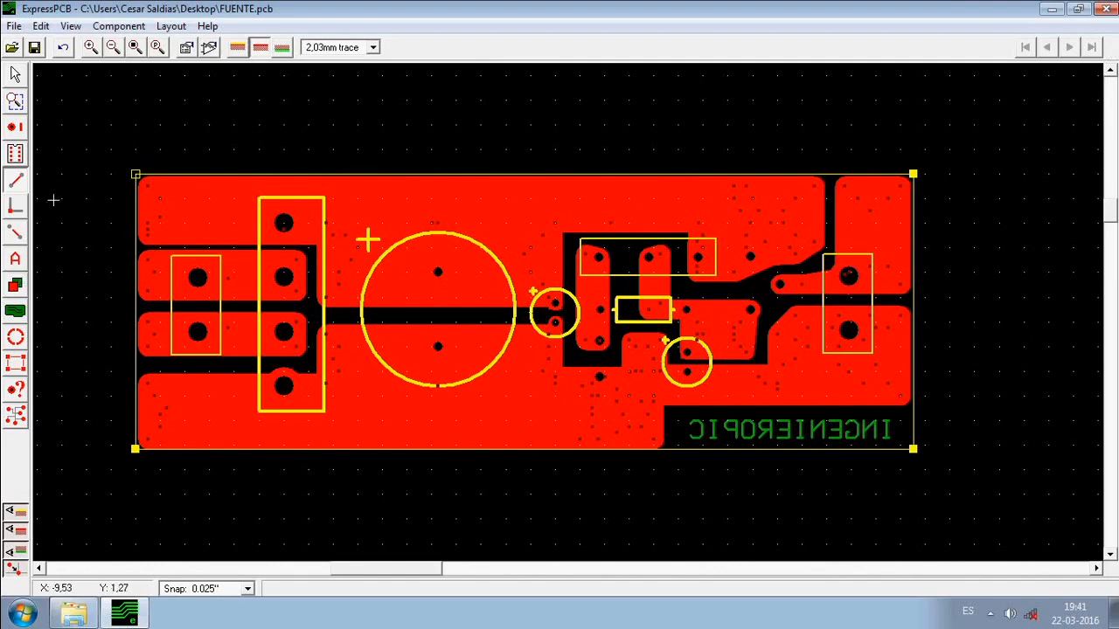
pyautogui.click(36, 51)
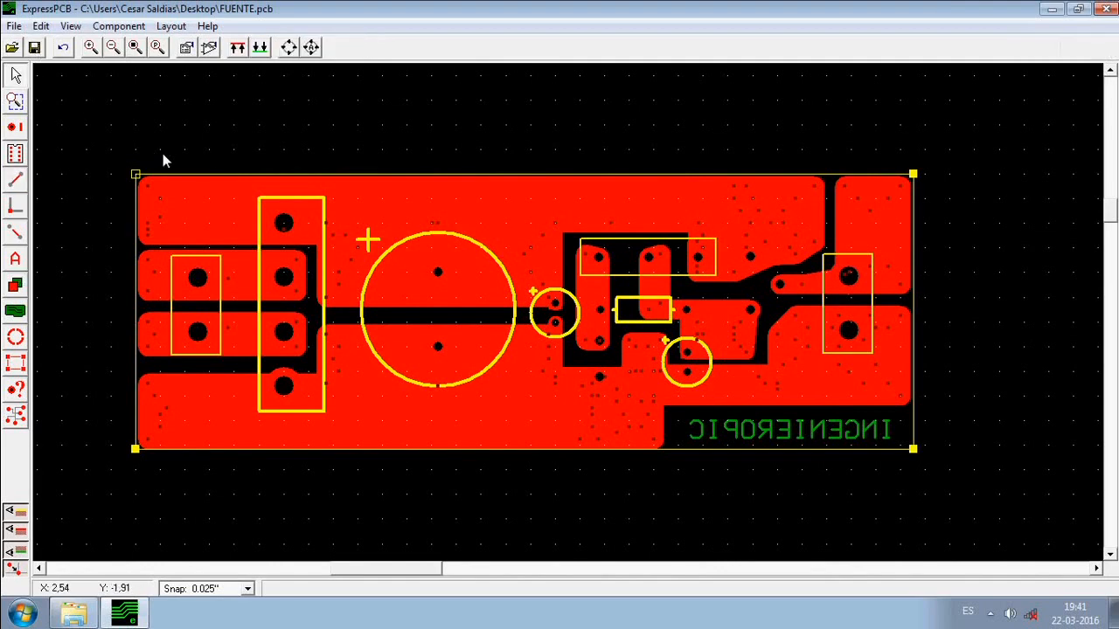
# Extend the ground copper's upper edge from the board's left side past the rectifier's lowest pad with 2,03mm traces, and save the board.
pyautogui.click(15, 179)
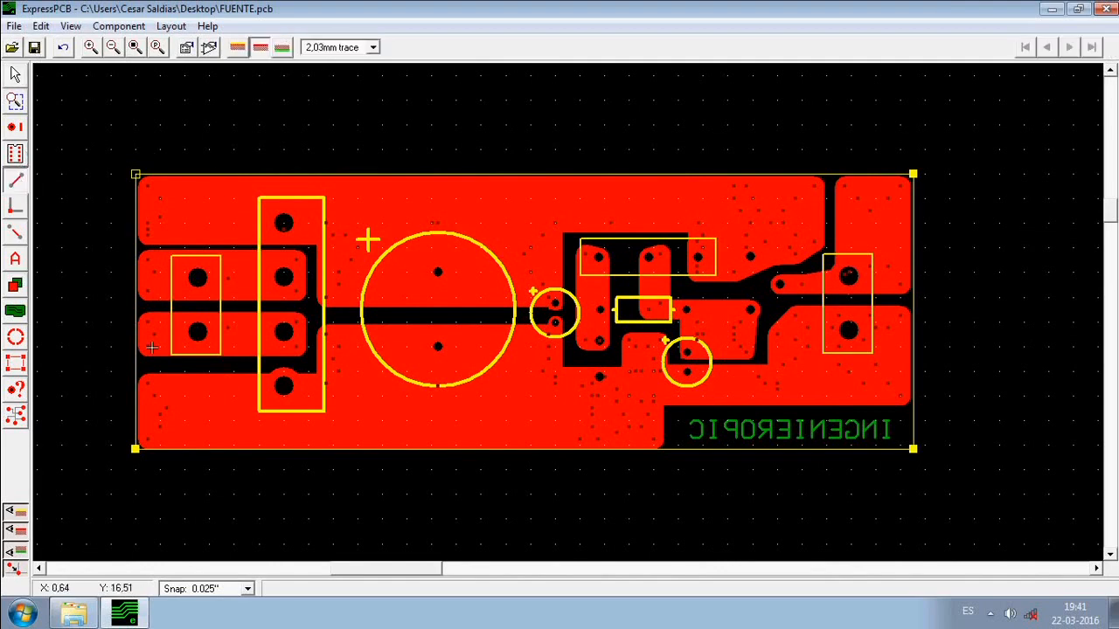
pyautogui.scroll(2, 179, 367)
pyautogui.click(123, 410)
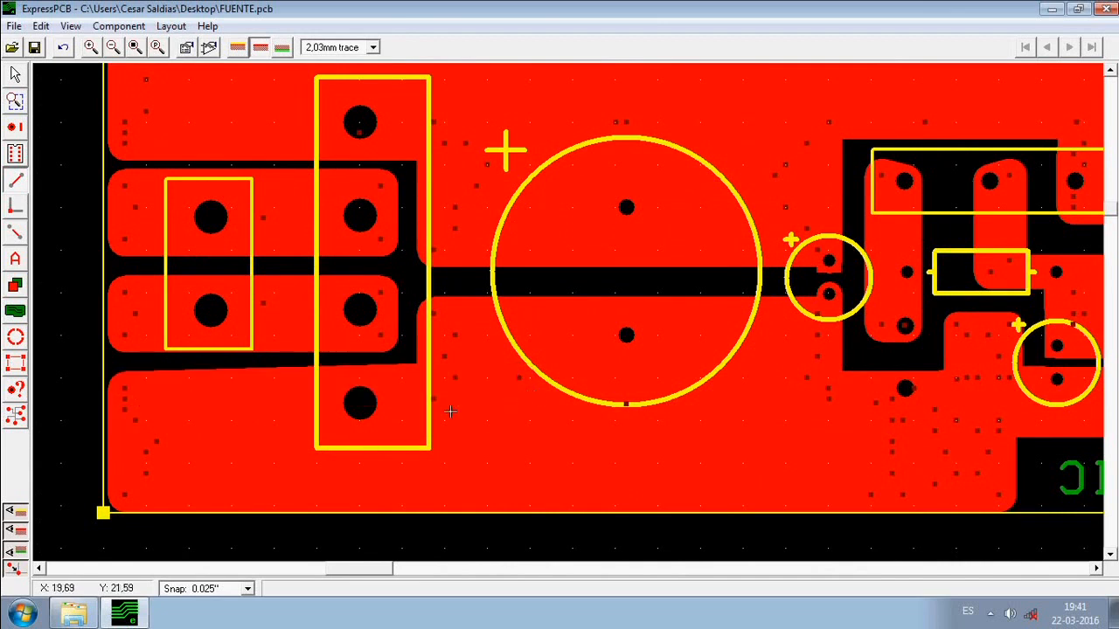
pyautogui.click(136, 425)
pyautogui.click(134, 402)
pyautogui.click(476, 400)
pyautogui.rightClick(477, 399)
pyautogui.scroll(-2, 542, 401)
pyautogui.moveTo(724, 402); pyautogui.dragTo(622, 382, button='middle')
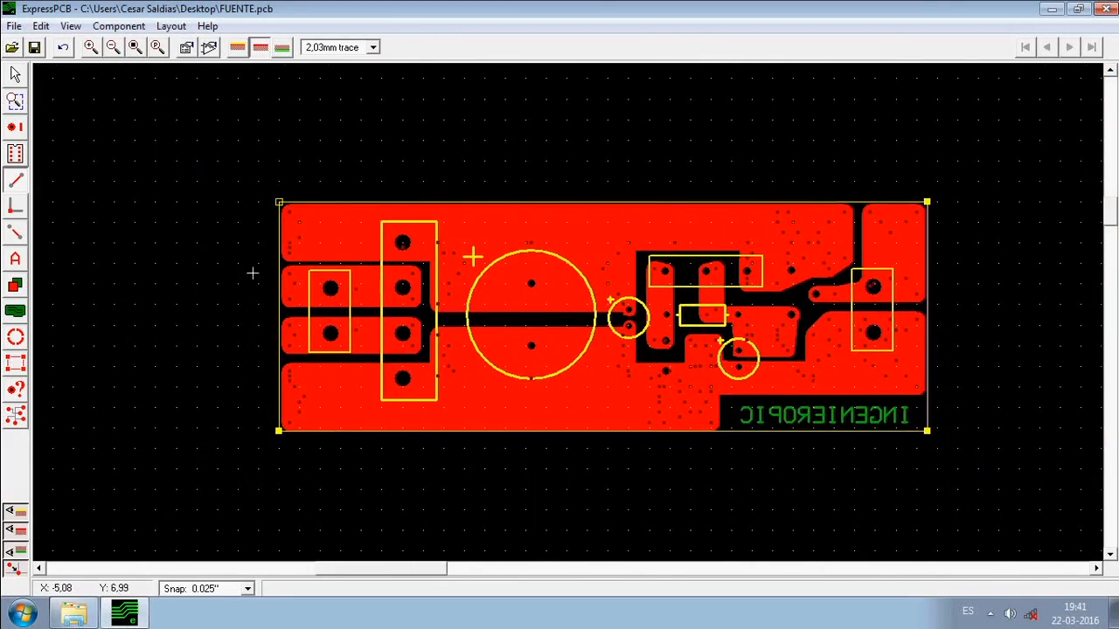
pyautogui.click(35, 50)
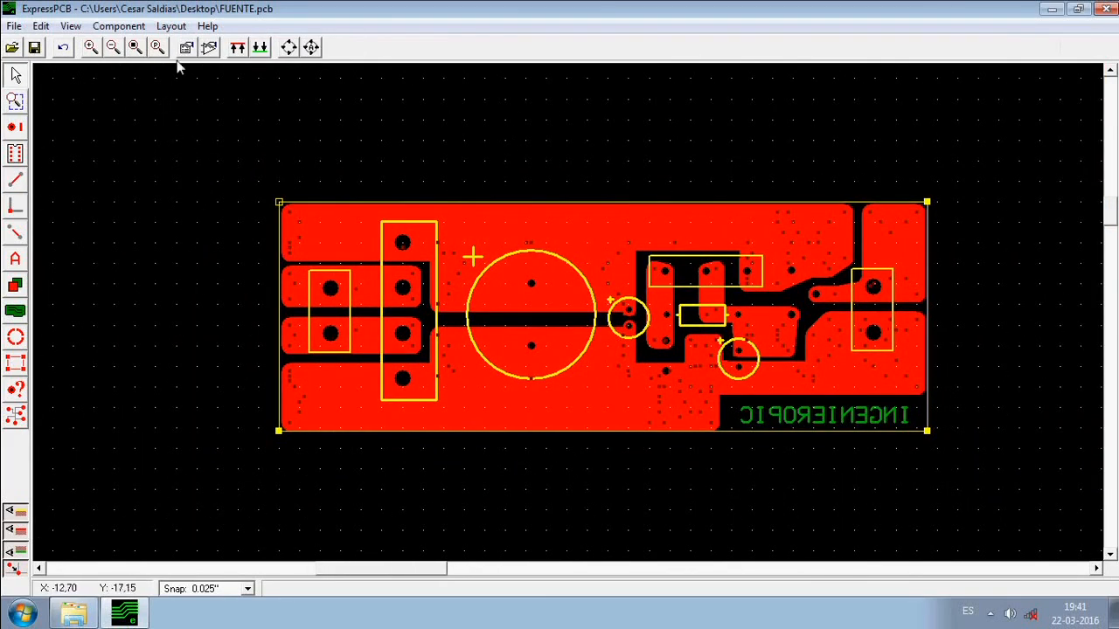
# Open the component manager and search the library components for "led".
pyautogui.click(210, 48)
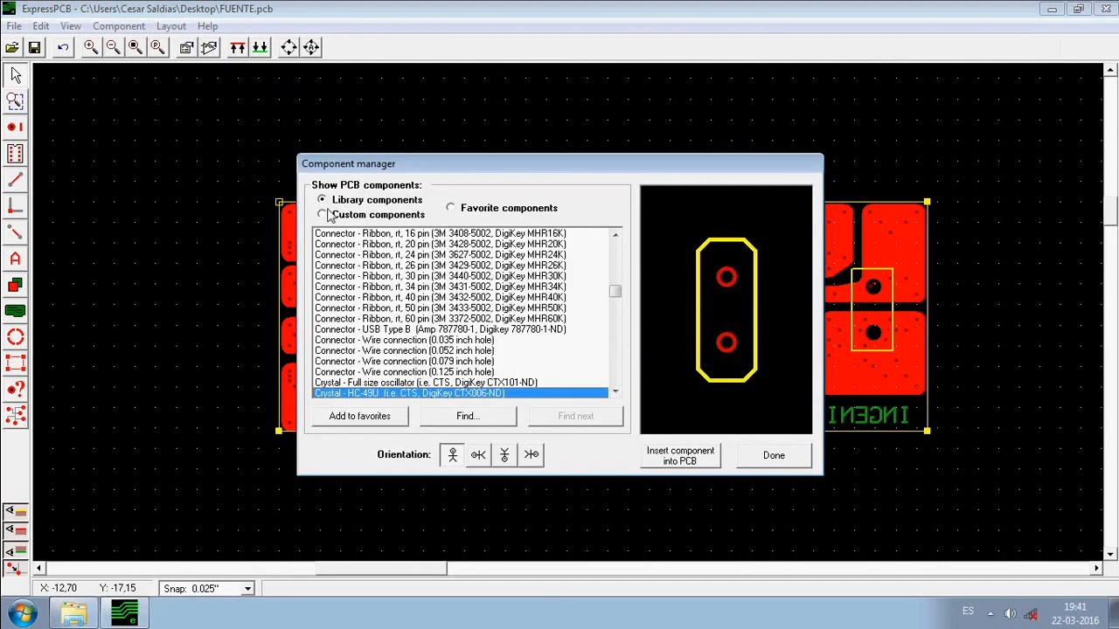
pyautogui.click(617, 392)
pyautogui.click(616, 392)
pyautogui.click(616, 392)
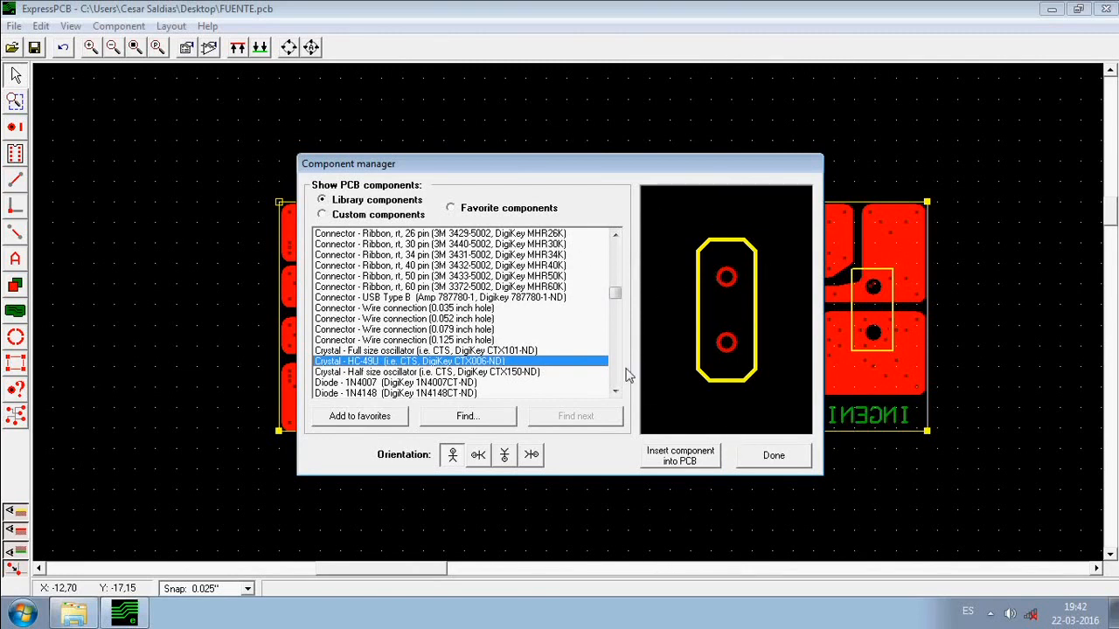
pyautogui.click(468, 416)
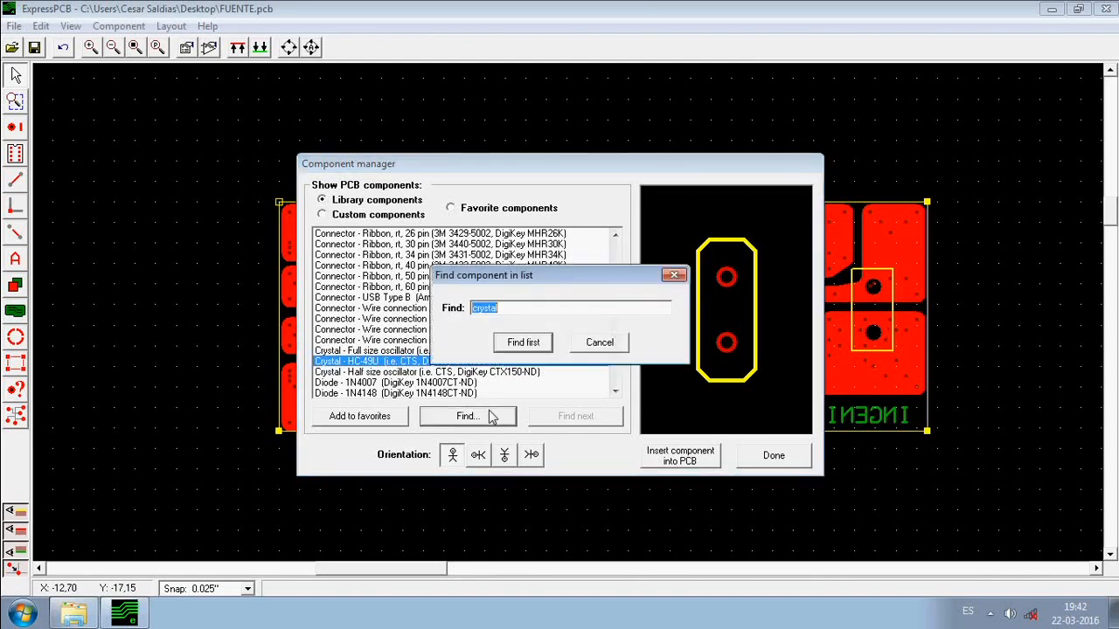
pyautogui.write('led')
pyautogui.press('Return')
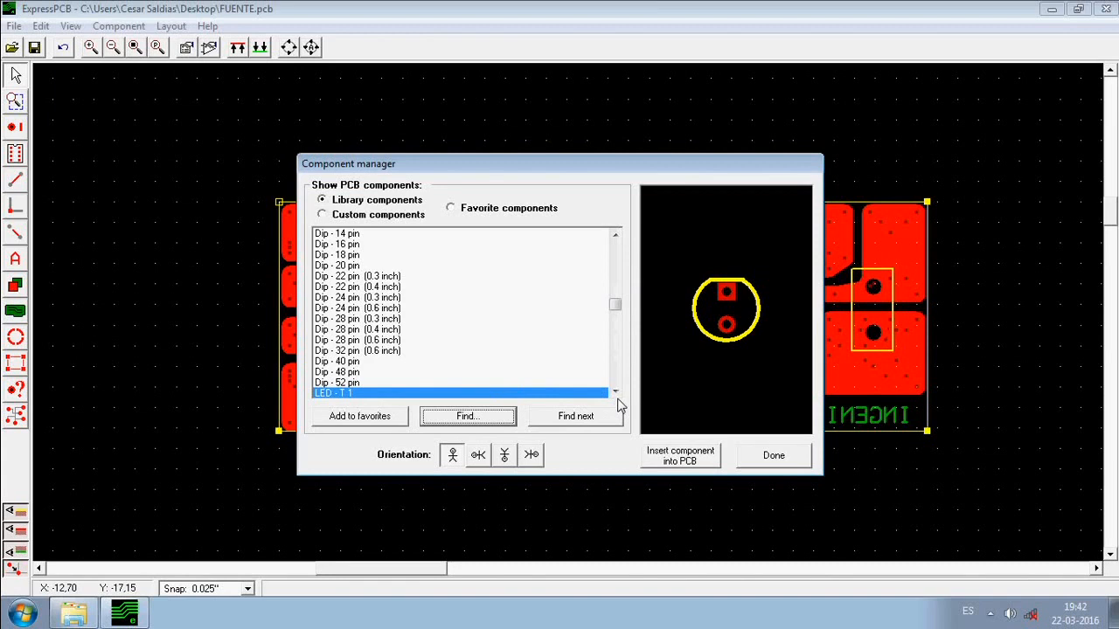
# Compare the previews of the LED - T 1 and LED - T 1.75 footprints.
pyautogui.scroll(-4, 617, 398)
pyautogui.click(382, 361)
pyautogui.click(361, 351)
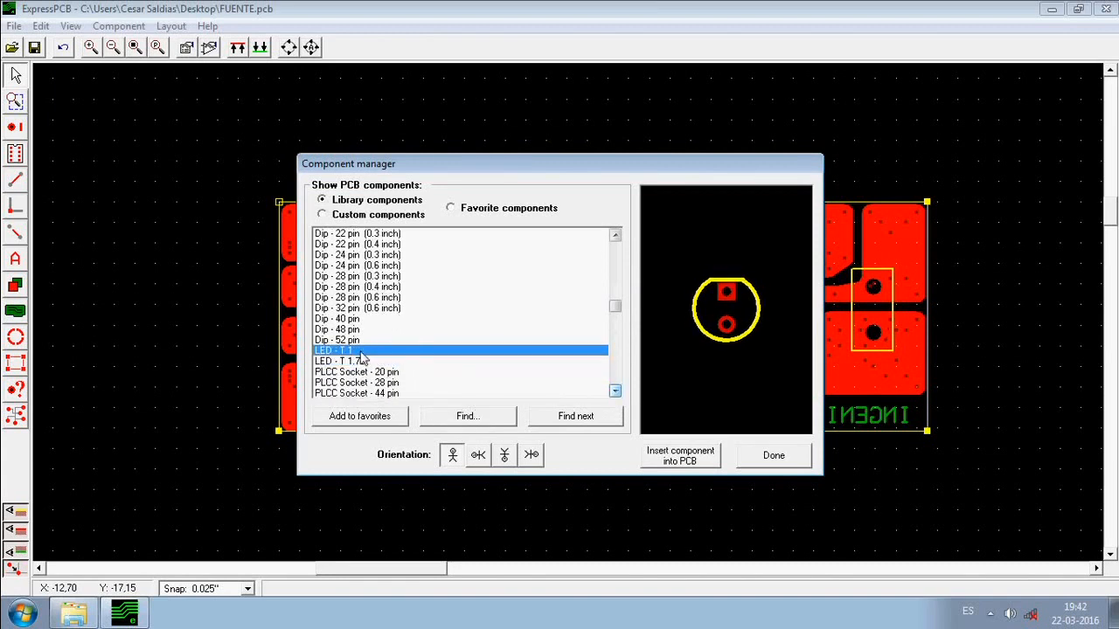
pyautogui.click(356, 360)
pyautogui.click(354, 351)
pyautogui.click(354, 359)
pyautogui.click(352, 352)
pyautogui.click(355, 361)
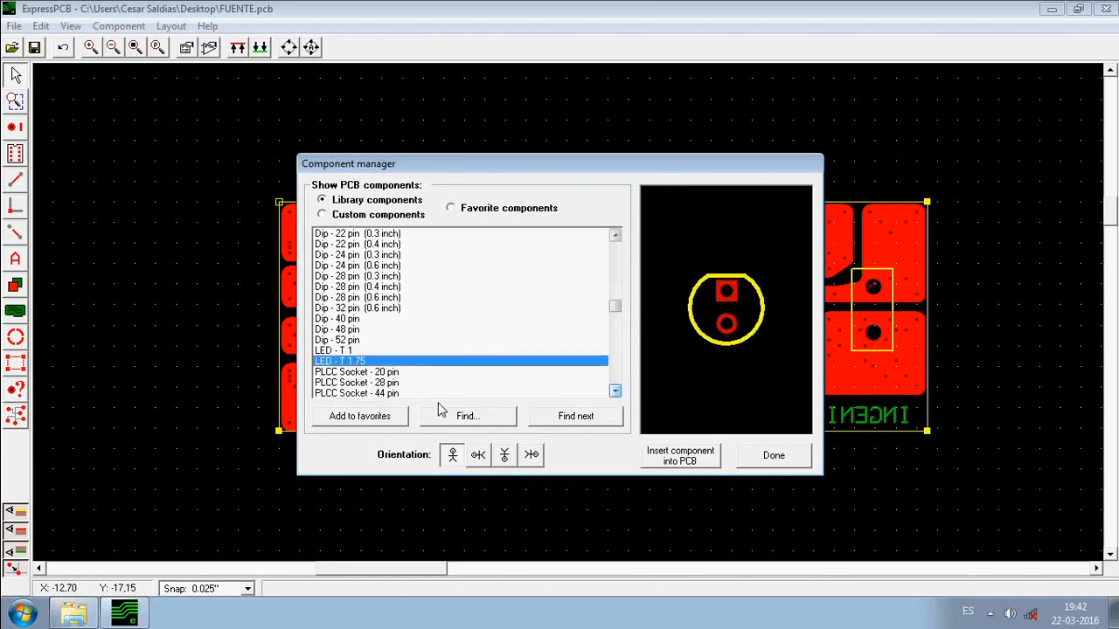
pyautogui.click(354, 351)
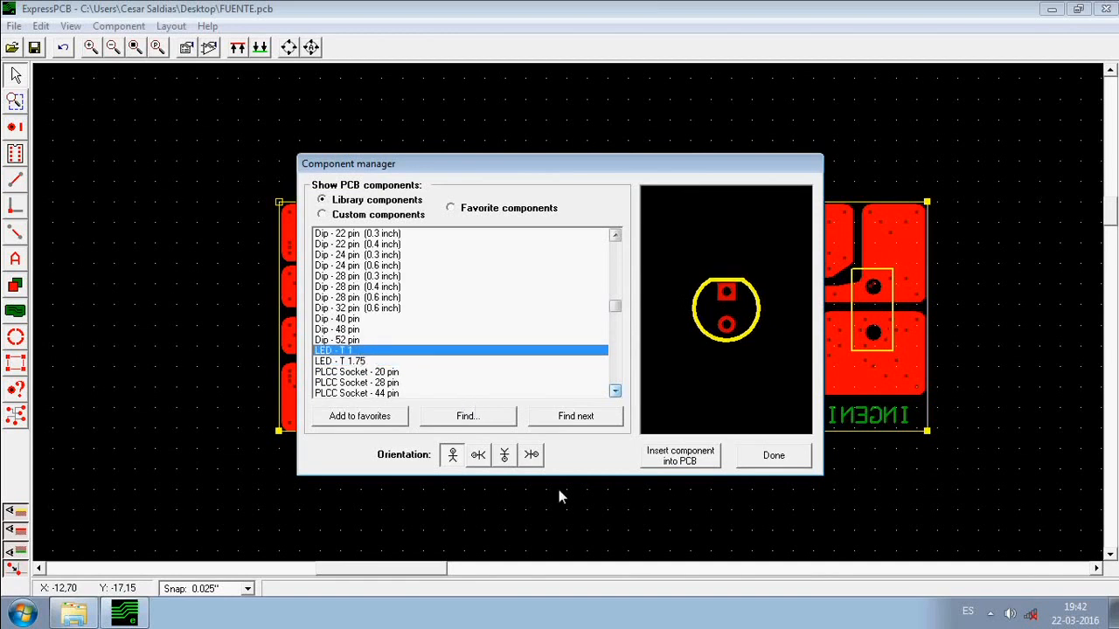
# Search the library for "dip" and preview the 14 pin, 20 pin, 28 pin (0.6 inch) and 28 pin (0.4 inch) packages.
pyautogui.click(495, 420)
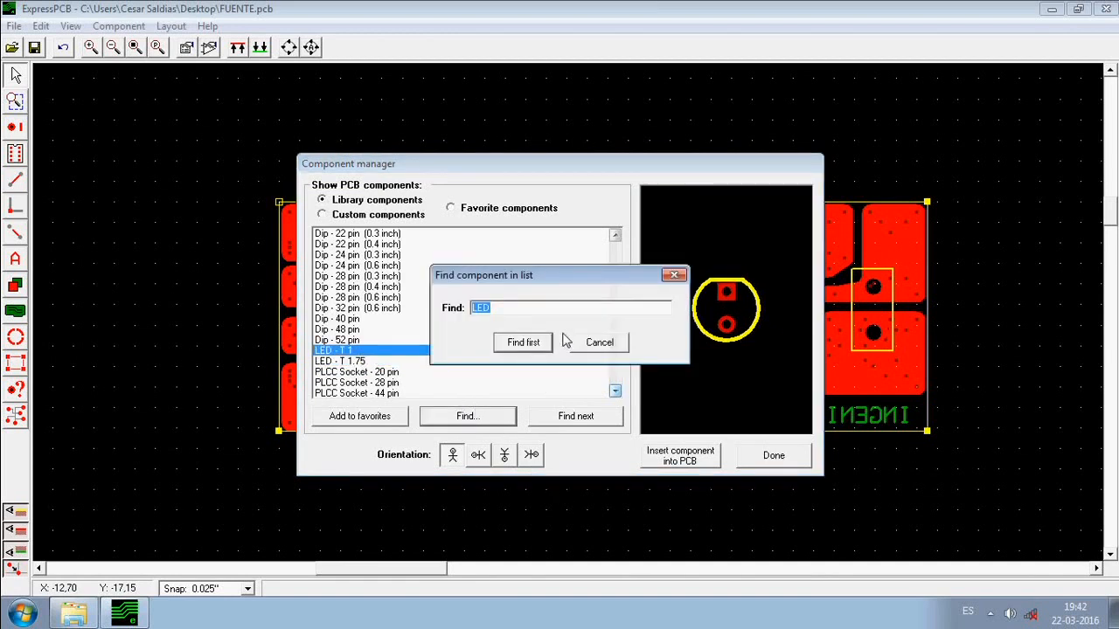
pyautogui.write('dip')
pyautogui.press('Return')
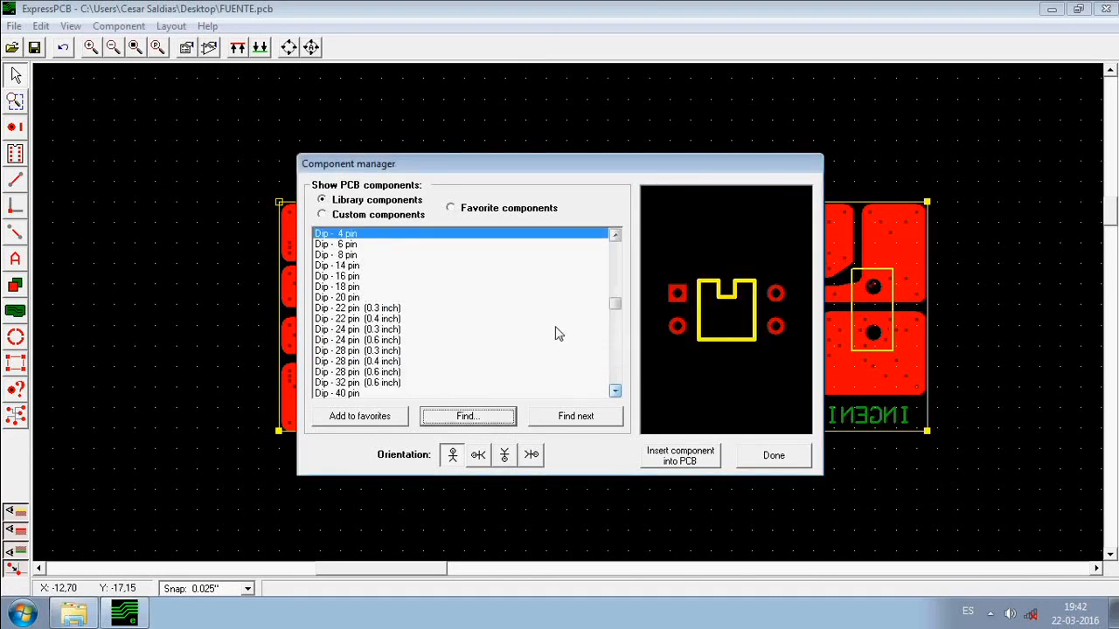
pyautogui.press('Tab')
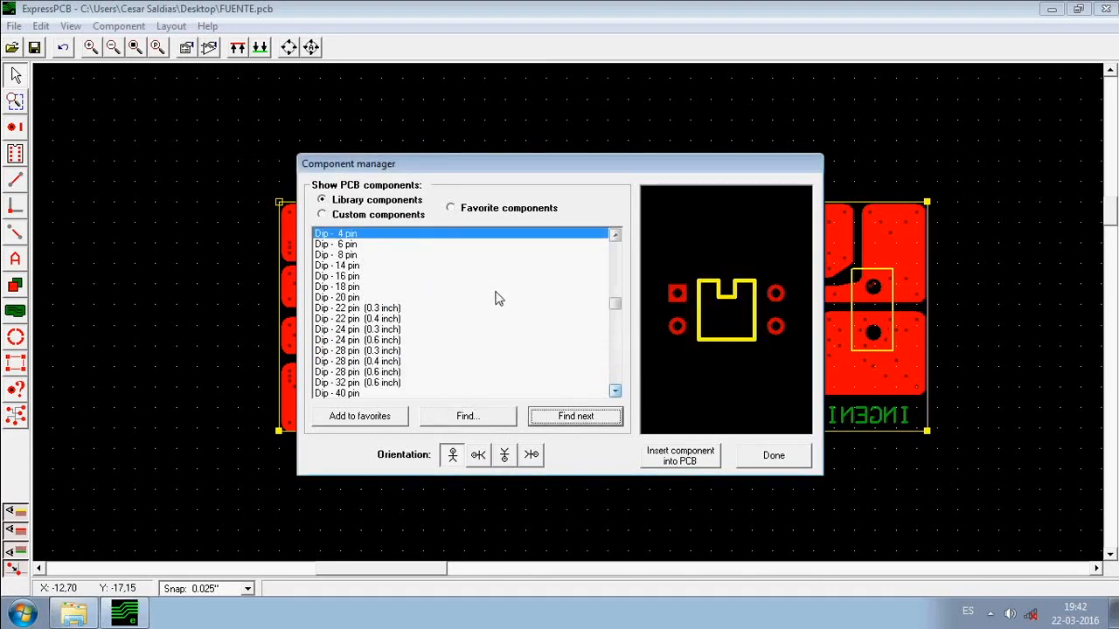
pyautogui.click(363, 266)
pyautogui.click(358, 298)
pyautogui.click(366, 373)
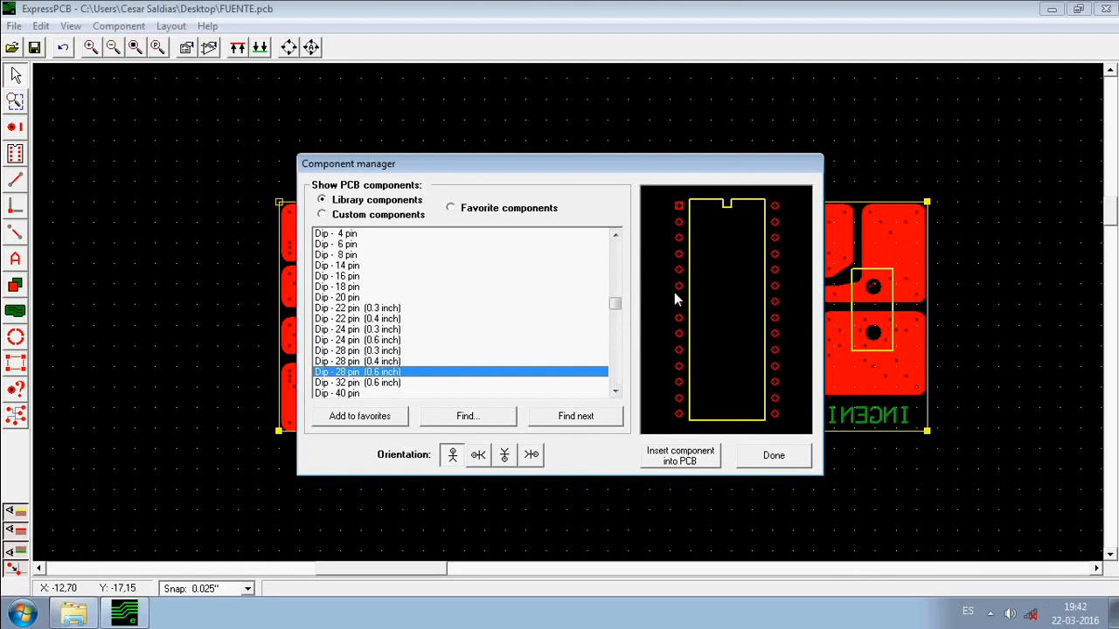
pyautogui.click(360, 362)
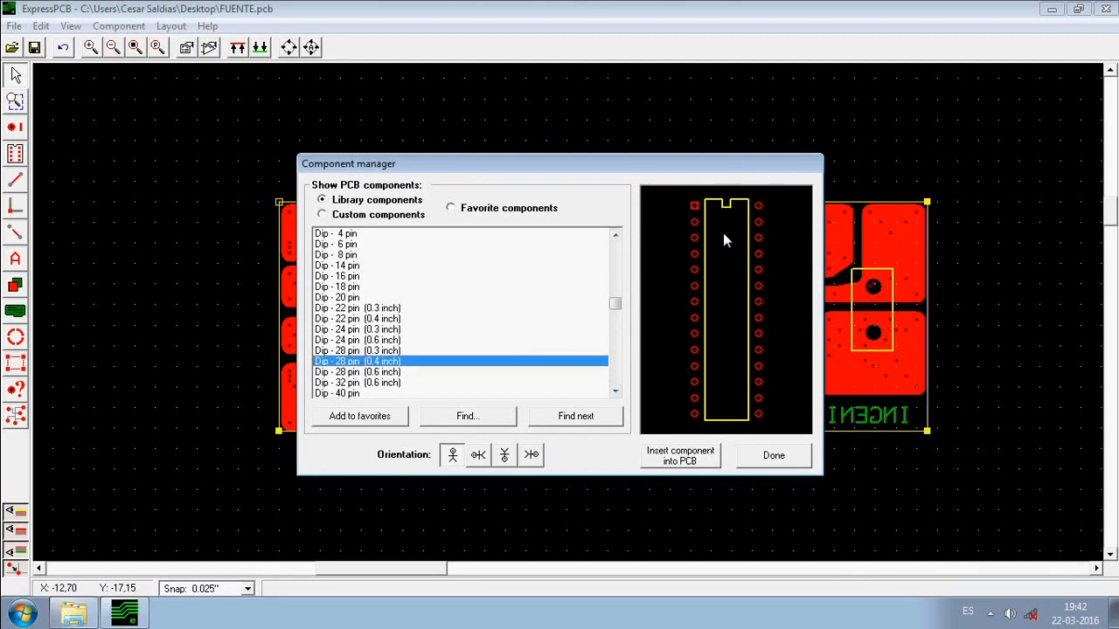
# Insert the Switch - 6mm Push button component, move it above the board, and delete it again.
pyautogui.click(616, 392)
pyautogui.moveTo(613, 308); pyautogui.dragTo(633, 389)
pyautogui.click(446, 392)
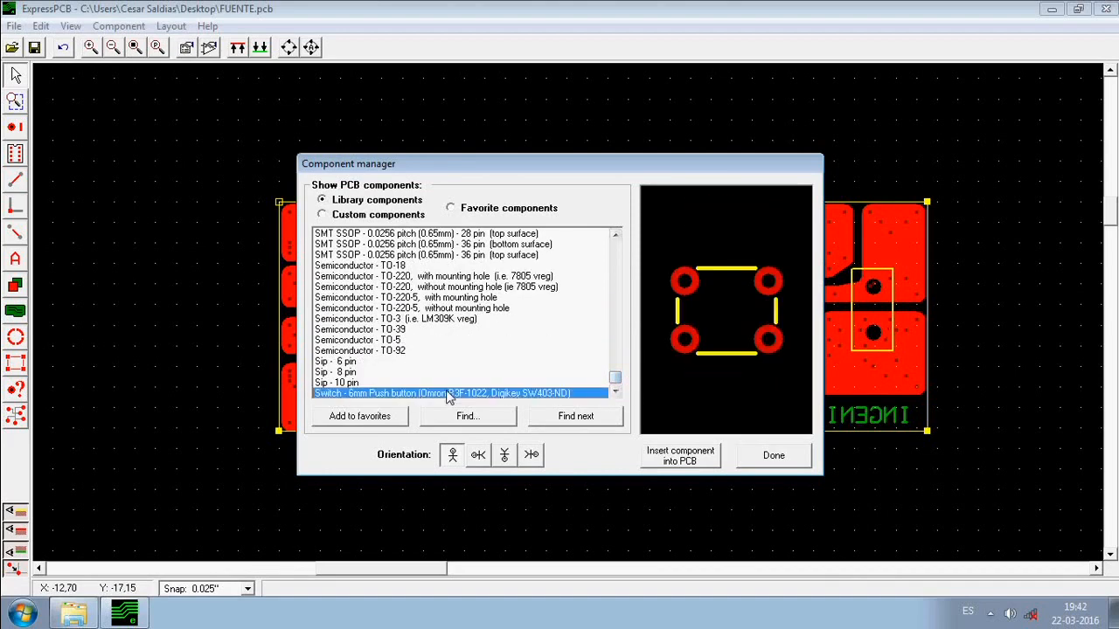
pyautogui.click(694, 451)
pyautogui.click(617, 352)
pyautogui.moveTo(616, 353); pyautogui.dragTo(683, 172)
pyautogui.click(799, 182)
pyautogui.moveTo(615, 119); pyautogui.dragTo(724, 156)
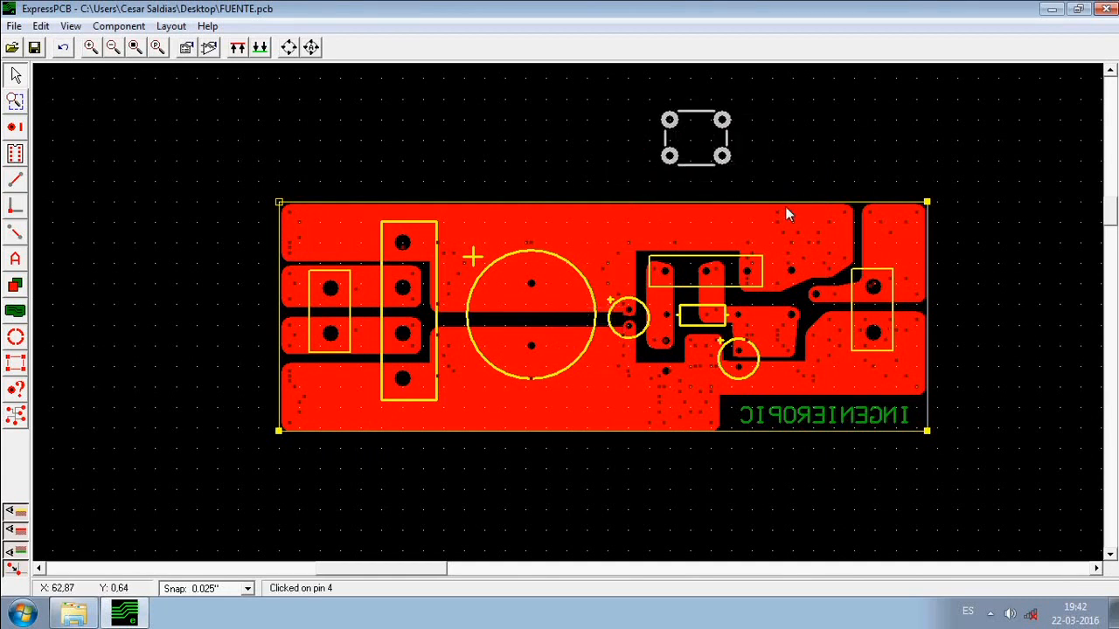
pyautogui.press('Delete')
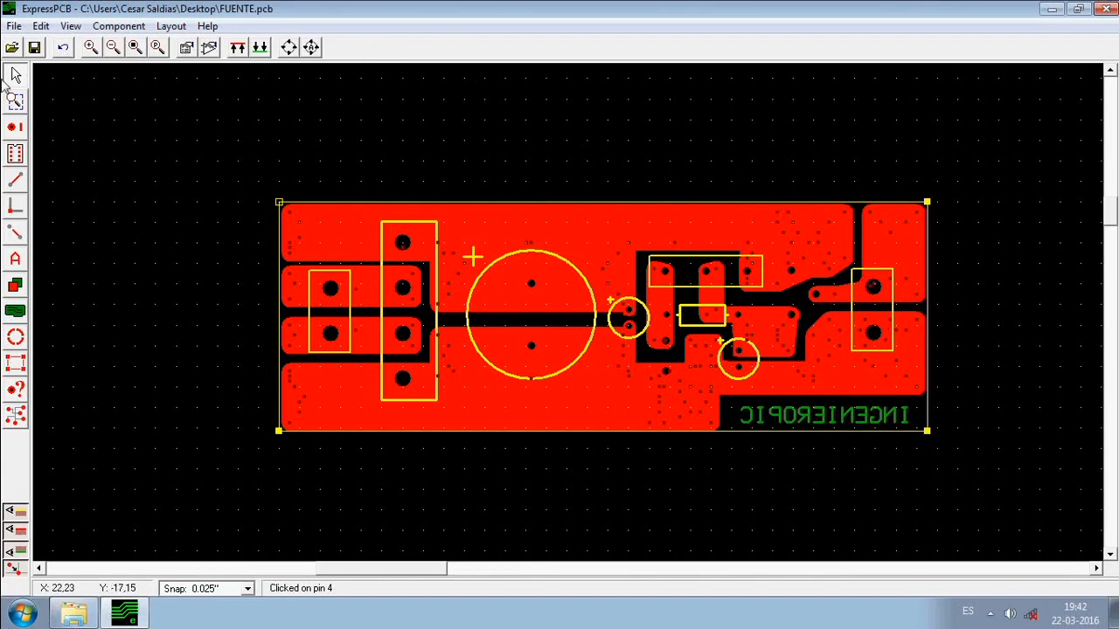
pyautogui.moveTo(186, 181); pyautogui.dragTo(124, 175, button='middle')
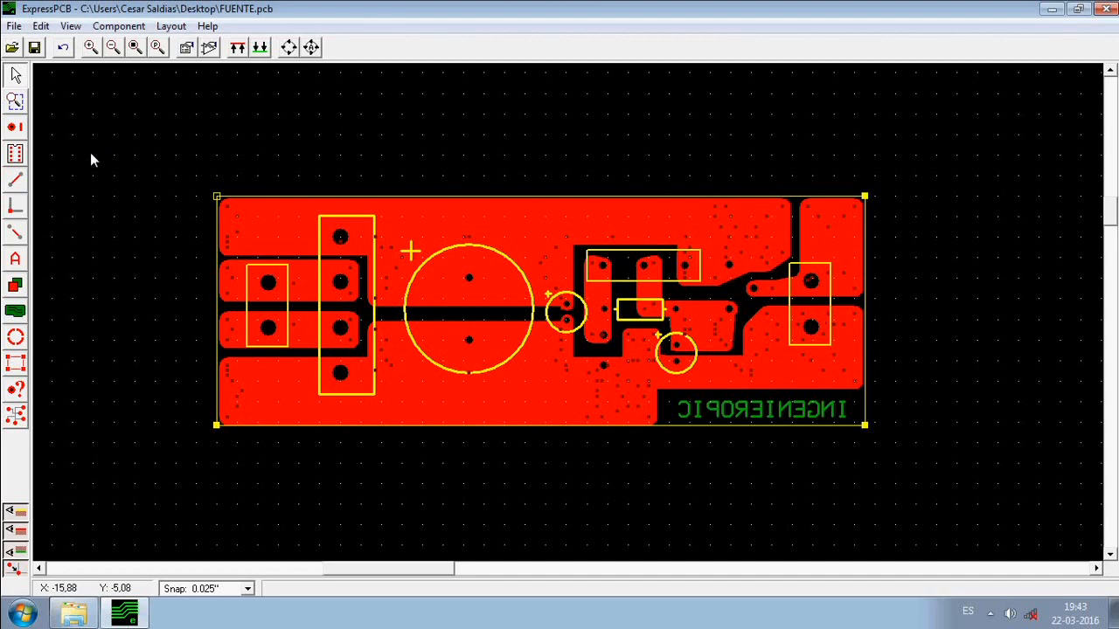
pyautogui.moveTo(455, 464)
pyautogui.mouseDown()
pyautogui.moveTo(487, 460)
pyautogui.moveTo(460, 442)
pyautogui.moveTo(463, 465)
pyautogui.mouseUp()
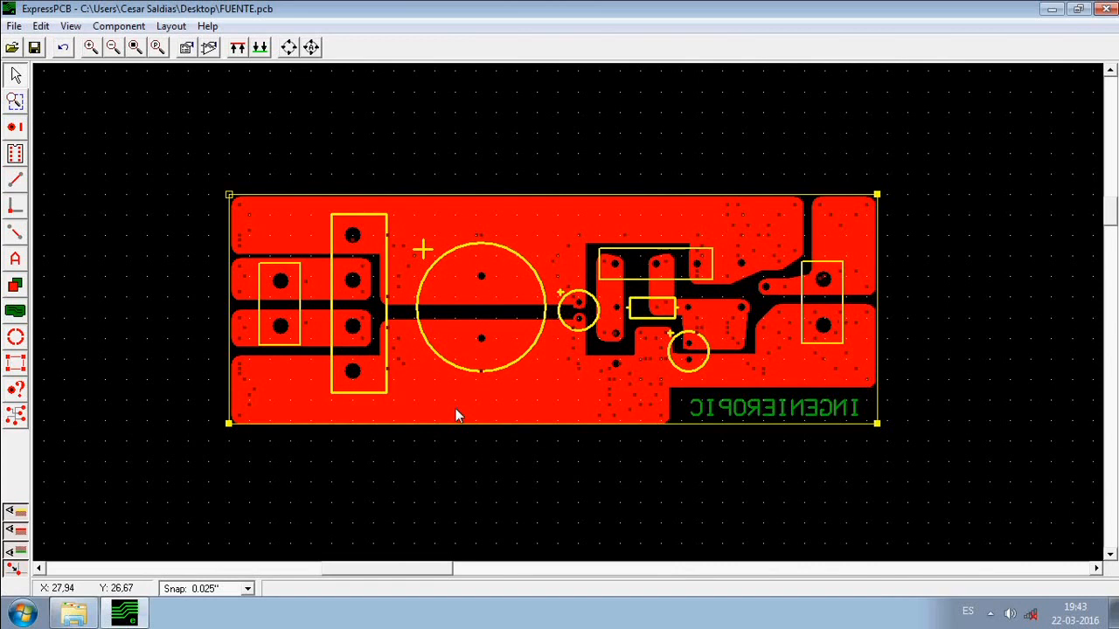
pyautogui.click(751, 413)
pyautogui.click(743, 448)
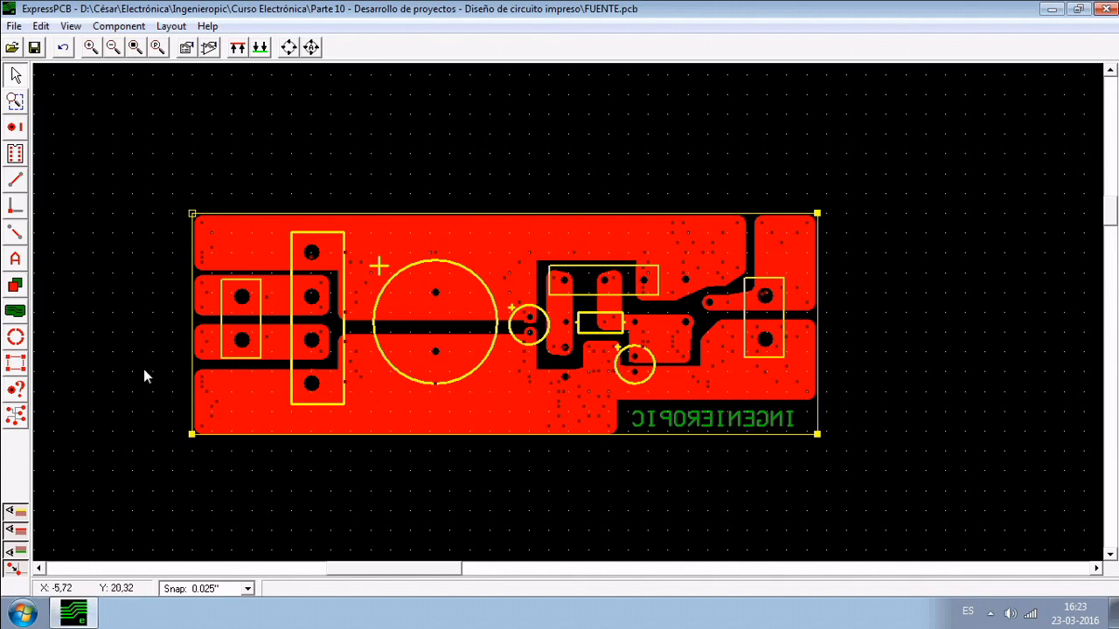
# Examine the example circuit beside the board and its traces linking the connector, 8-pin DIP, resistor and LED.
pyautogui.moveTo(145, 372); pyautogui.dragTo(874, 350, button='right')
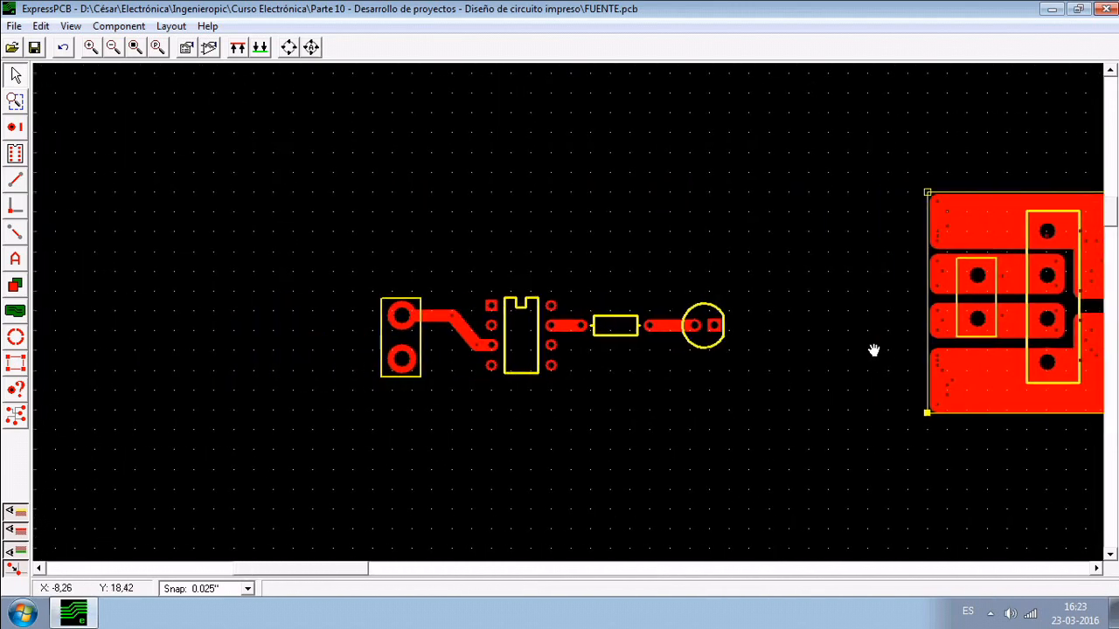
pyautogui.scroll(2, 611, 389)
pyautogui.moveTo(533, 425); pyautogui.dragTo(591, 425, button='right')
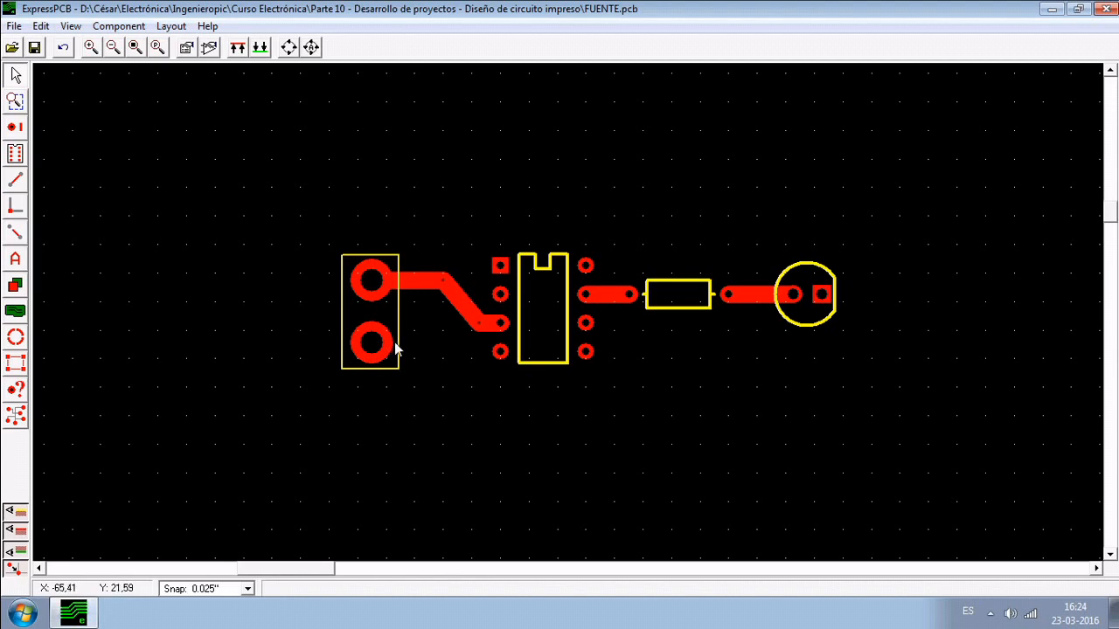
pyautogui.click(408, 283)
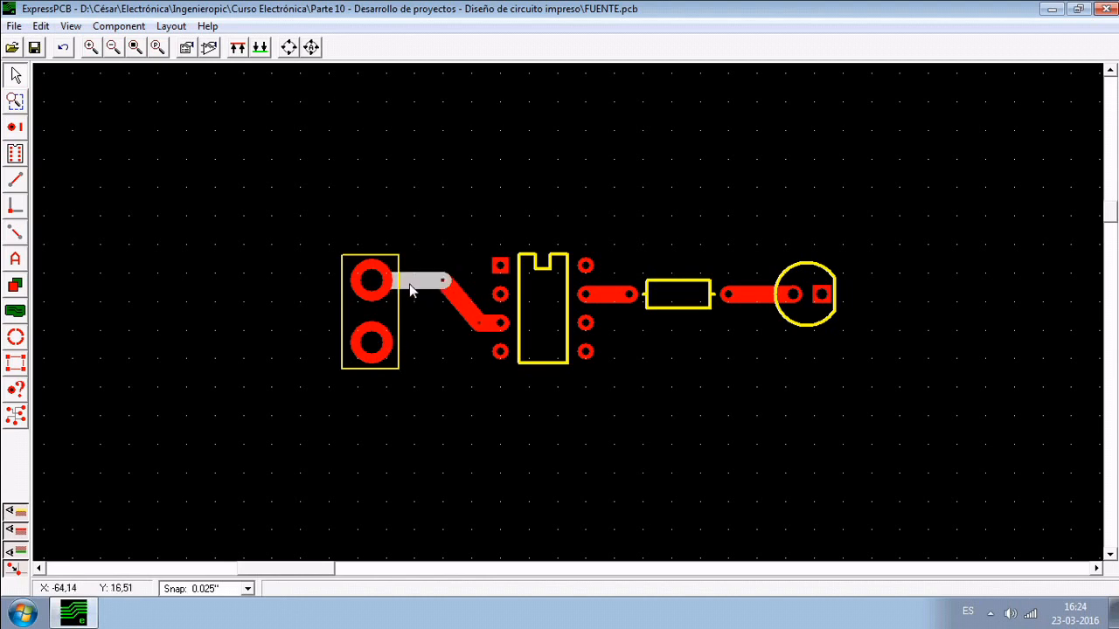
pyautogui.click(455, 299)
pyautogui.click(617, 296)
pyautogui.click(625, 187)
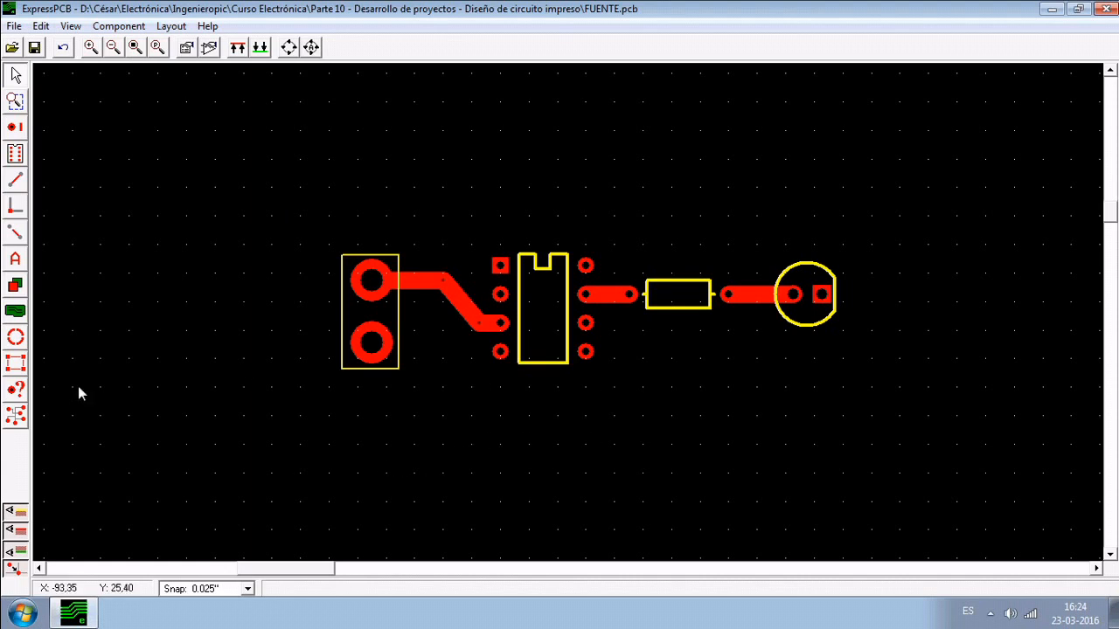
# Draw a rectangular filled plane on the top copper layer around the whole connector, DIP, resistor and LED circuit.
pyautogui.click(21, 314)
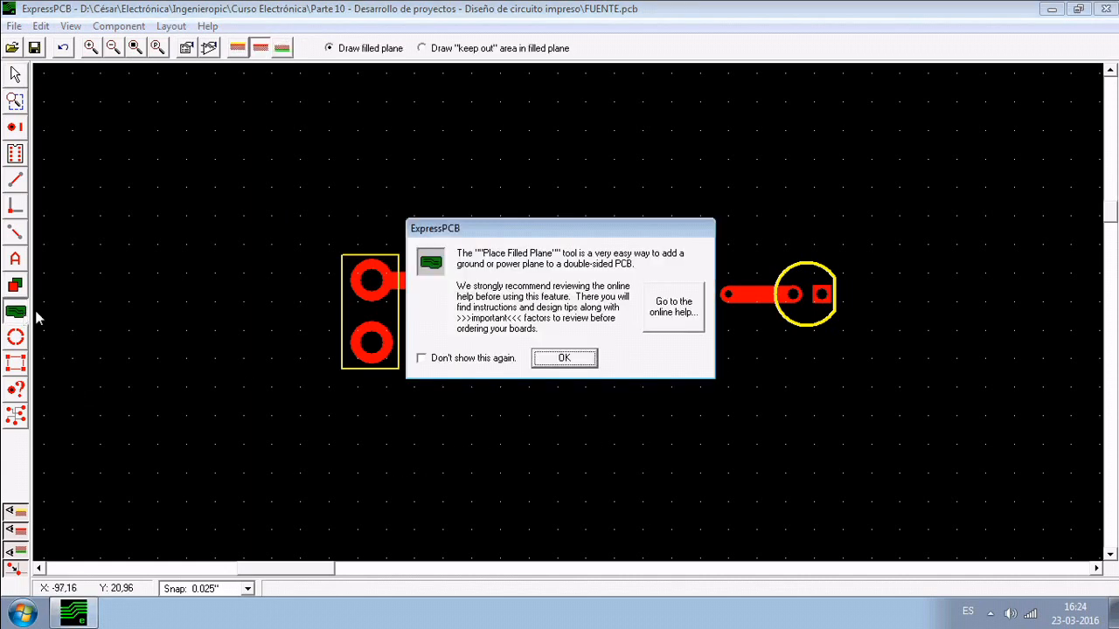
pyautogui.click(564, 358)
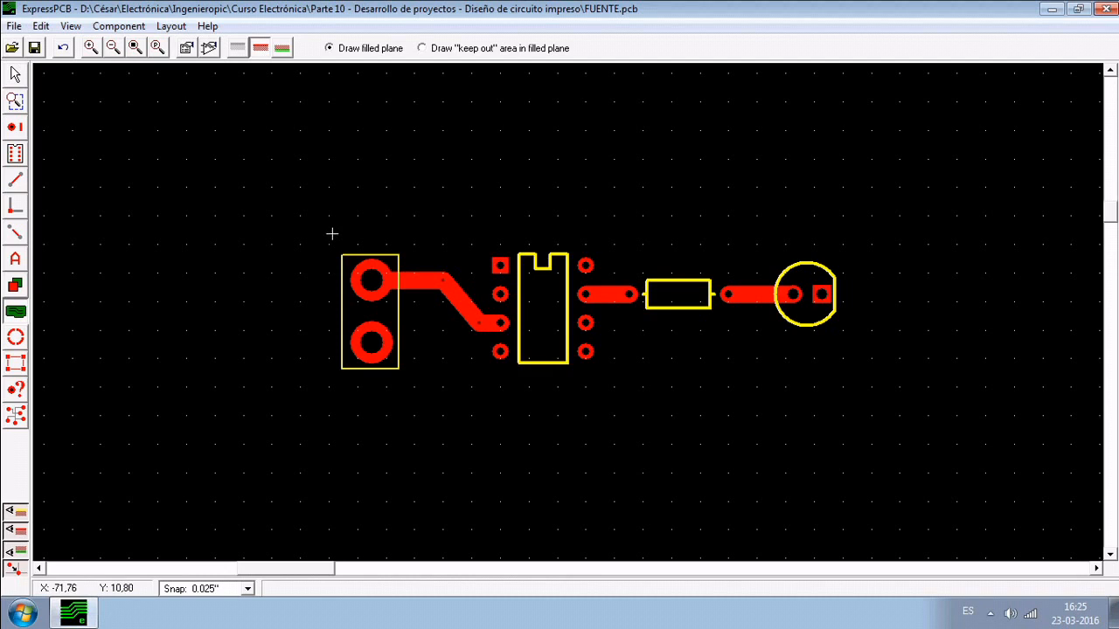
pyautogui.click(332, 234)
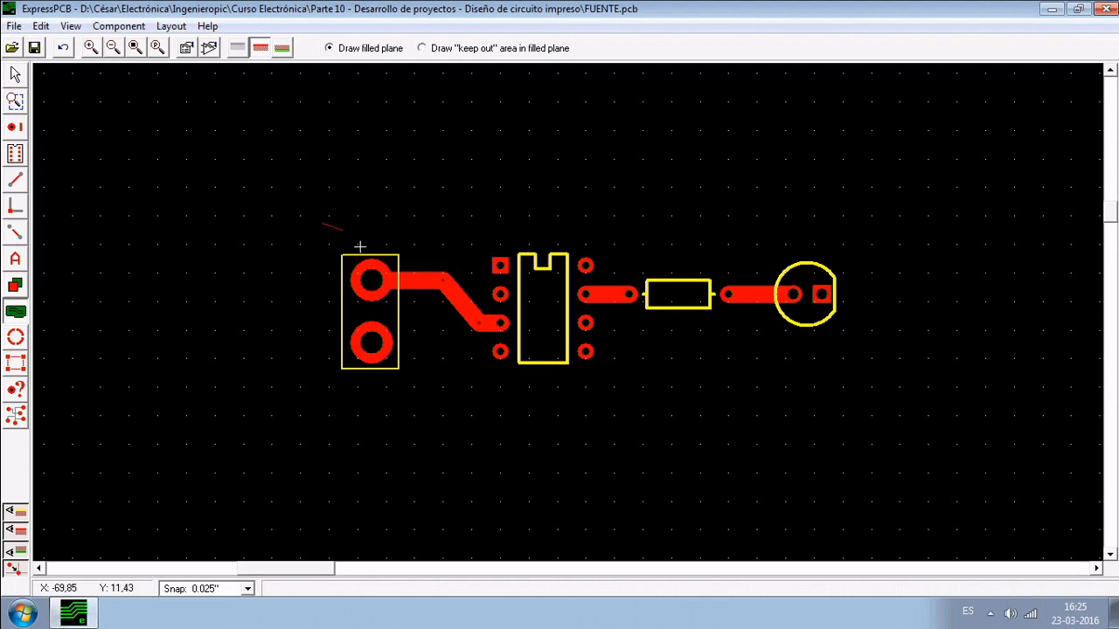
pyautogui.click(882, 235)
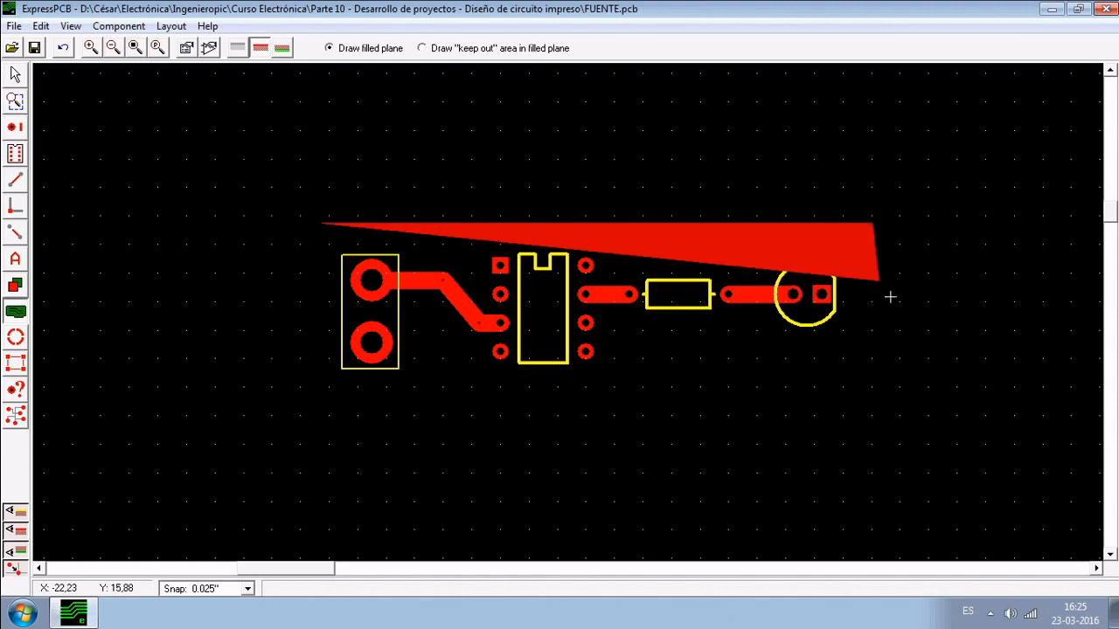
pyautogui.click(886, 424)
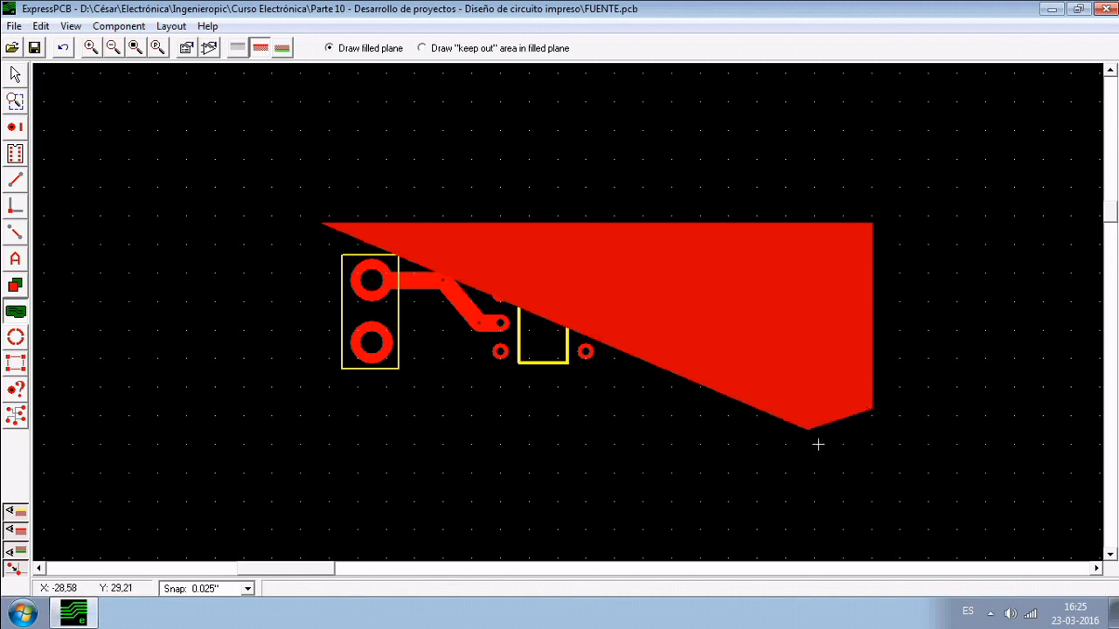
pyautogui.click(337, 420)
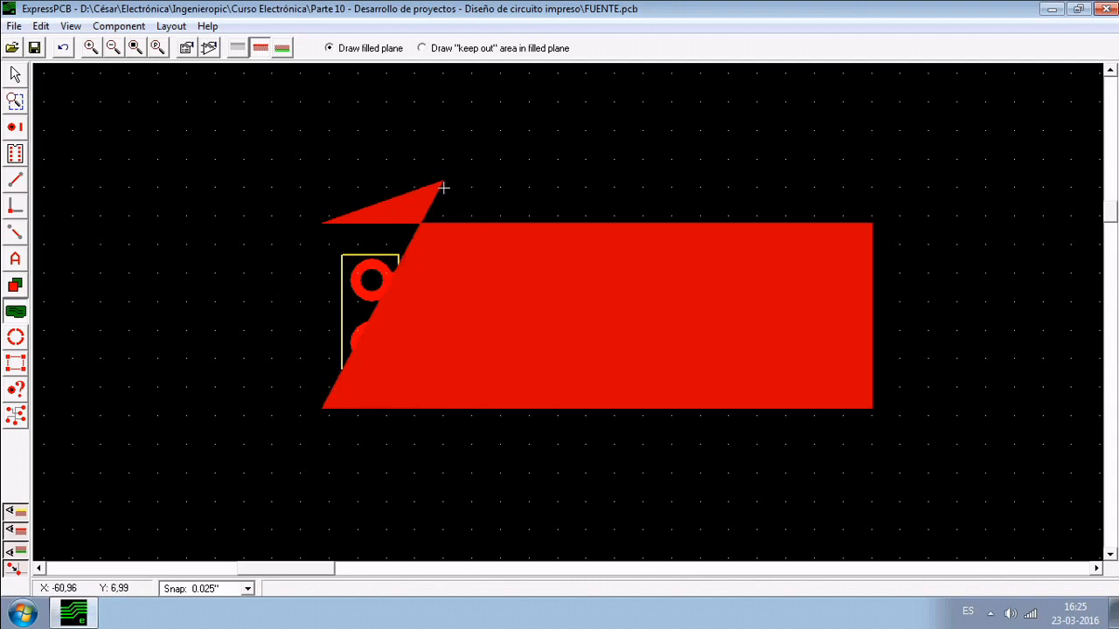
pyautogui.rightClick(388, 146)
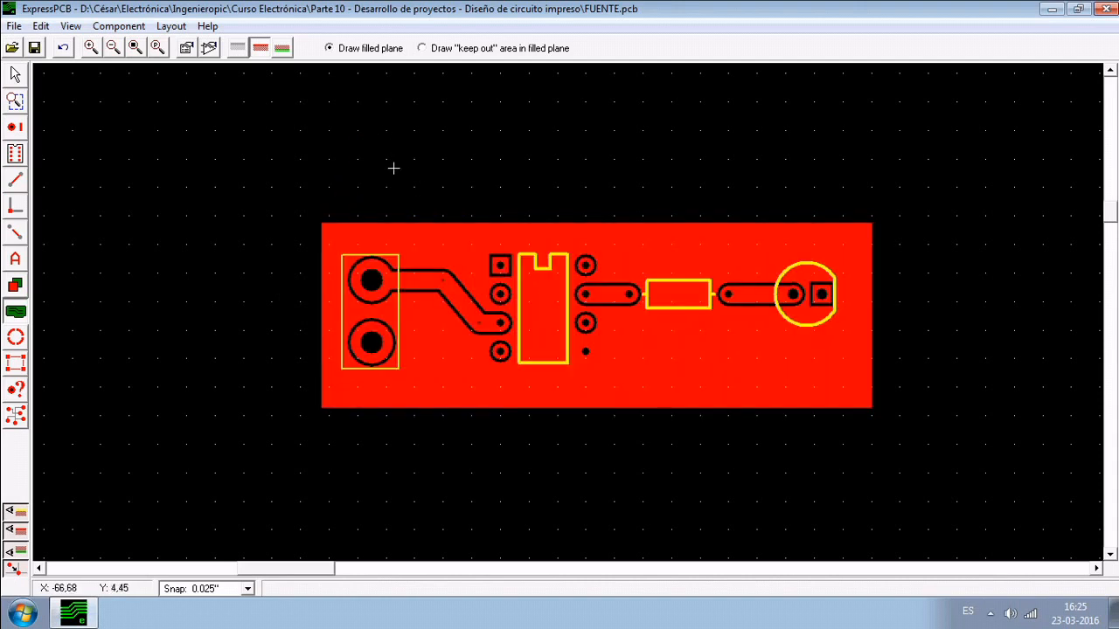
pyautogui.moveTo(341, 184); pyautogui.dragTo(208, 146, button='middle')
pyautogui.moveTo(278, 178); pyautogui.dragTo(343, 202, button='middle')
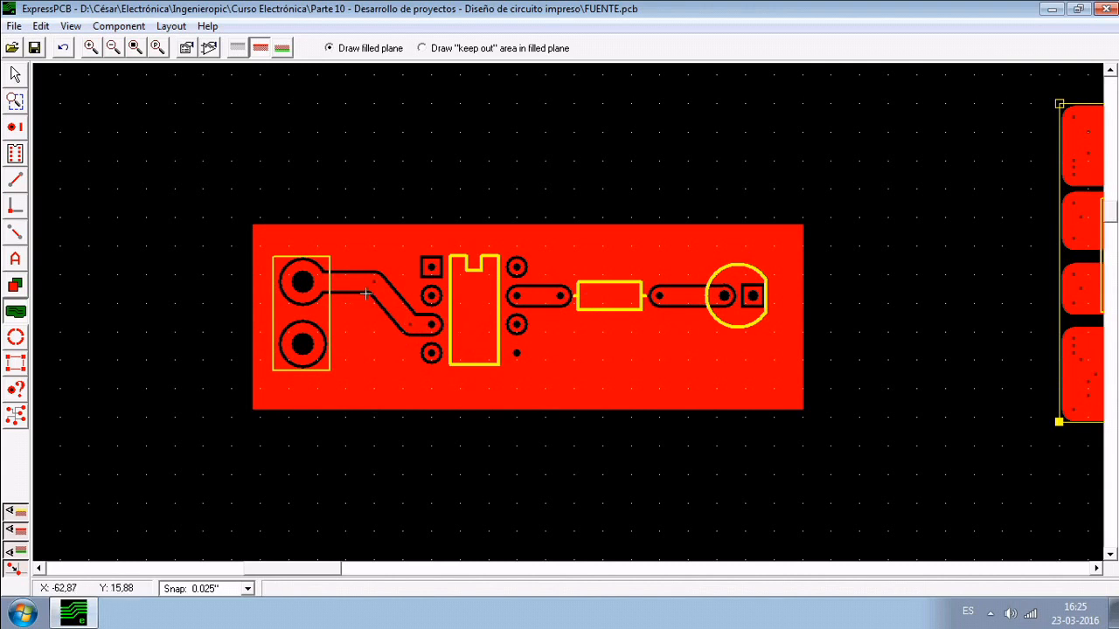
# Set the LED's square pad to a solid connection to the filled plane on the top layer.
pyautogui.click(23, 77)
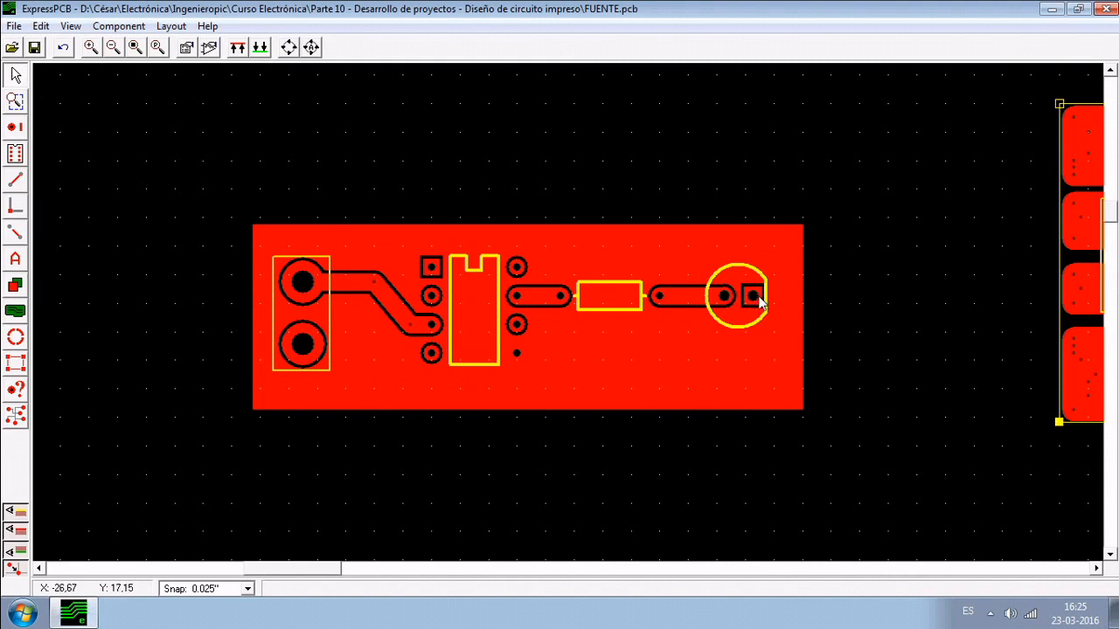
pyautogui.scroll(3, 760, 299)
pyautogui.scroll(2, 768, 301)
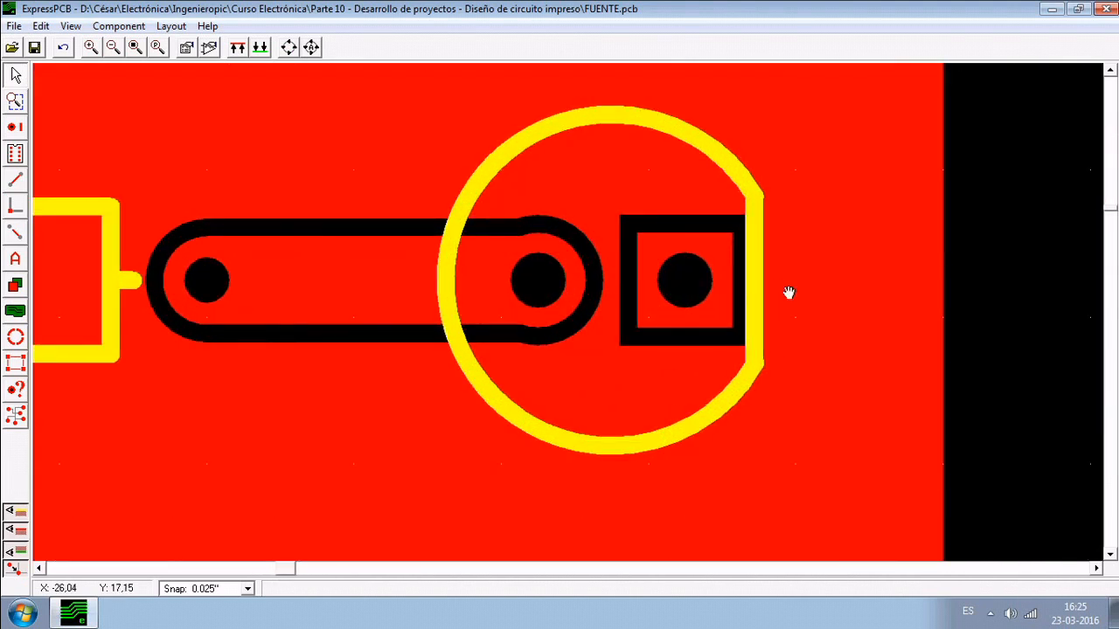
pyautogui.scroll(-3, 649, 299)
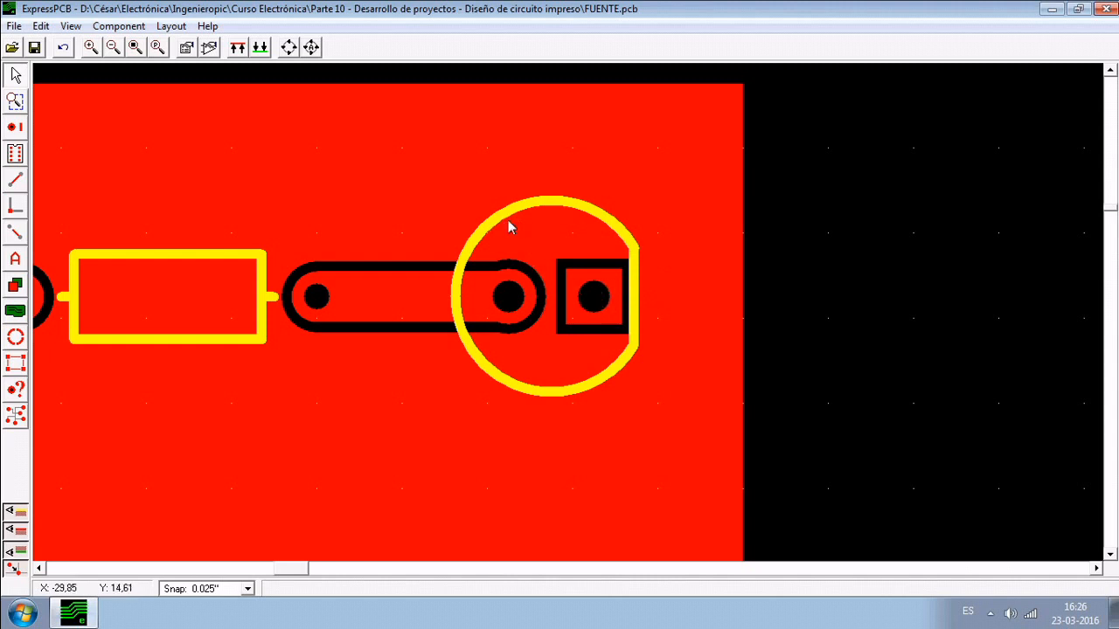
pyautogui.rightClick(615, 312)
pyautogui.moveTo(691, 450)
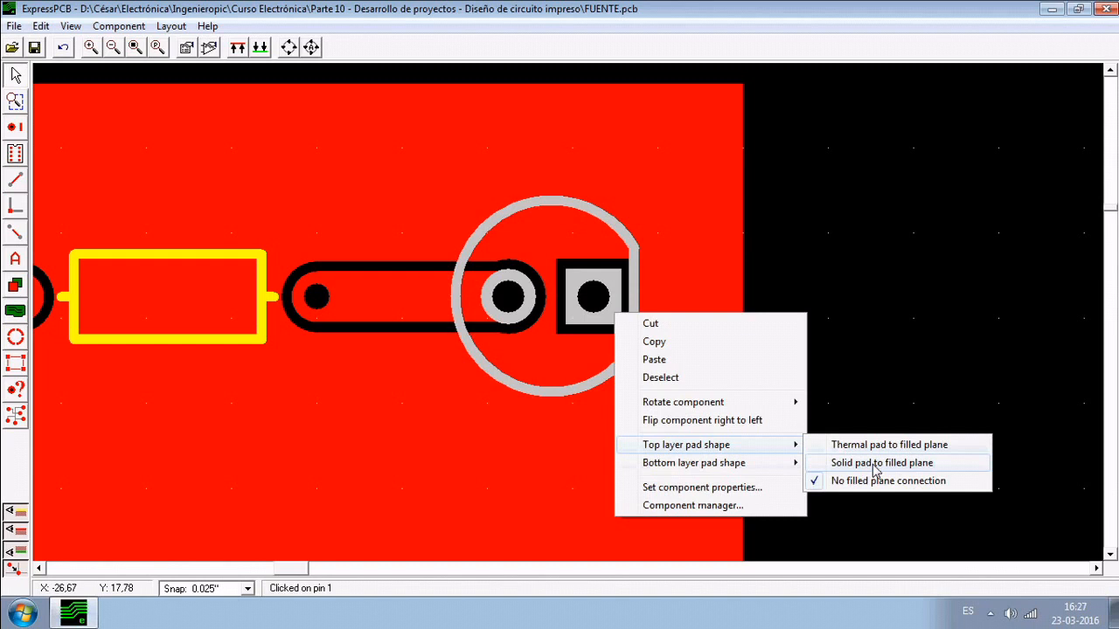
pyautogui.click(874, 463)
pyautogui.click(800, 395)
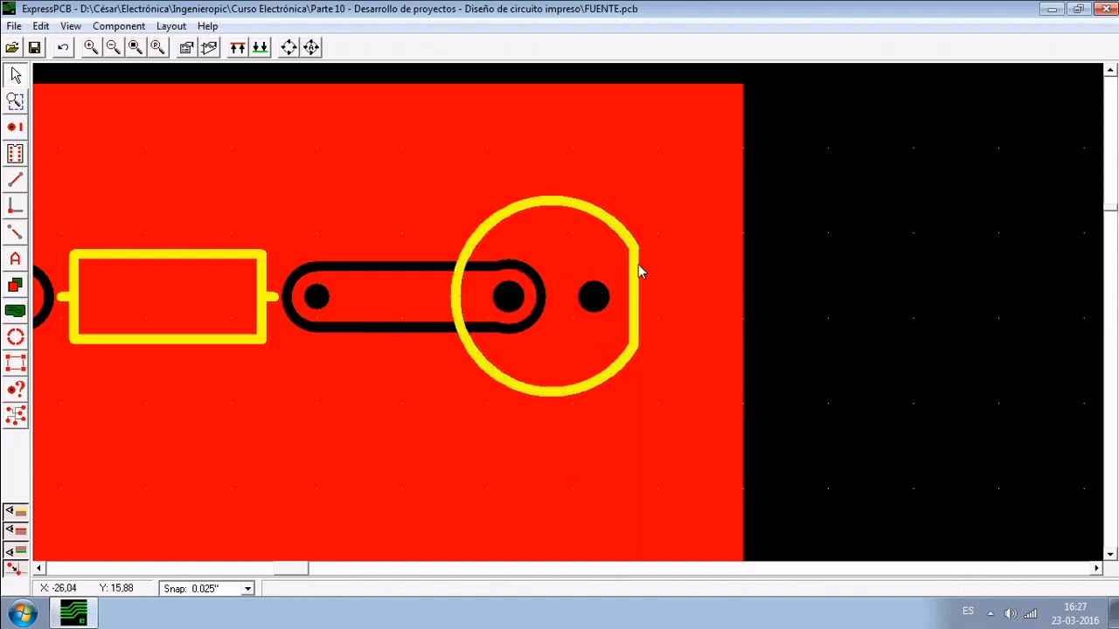
# Connect the connector's lower pad to the filled plane with a solid pad on the top layer.
pyautogui.moveTo(338, 453); pyautogui.dragTo(597, 440, button='middle')
pyautogui.moveTo(443, 458); pyautogui.dragTo(752, 449, button='middle')
pyautogui.moveTo(450, 447); pyautogui.dragTo(607, 444, button='middle')
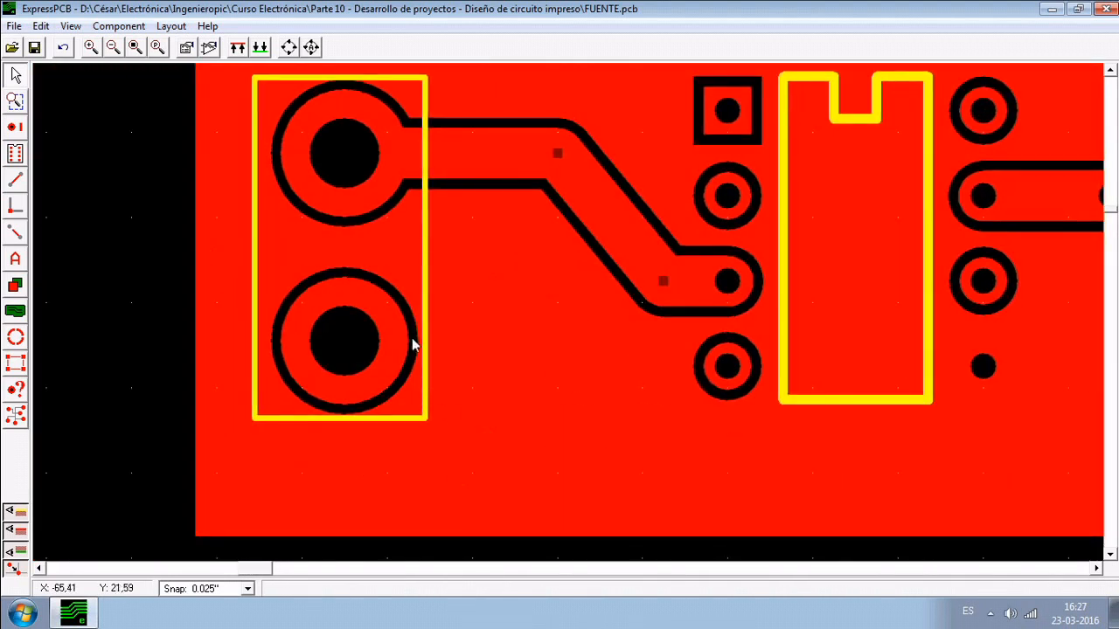
pyautogui.rightClick(386, 324)
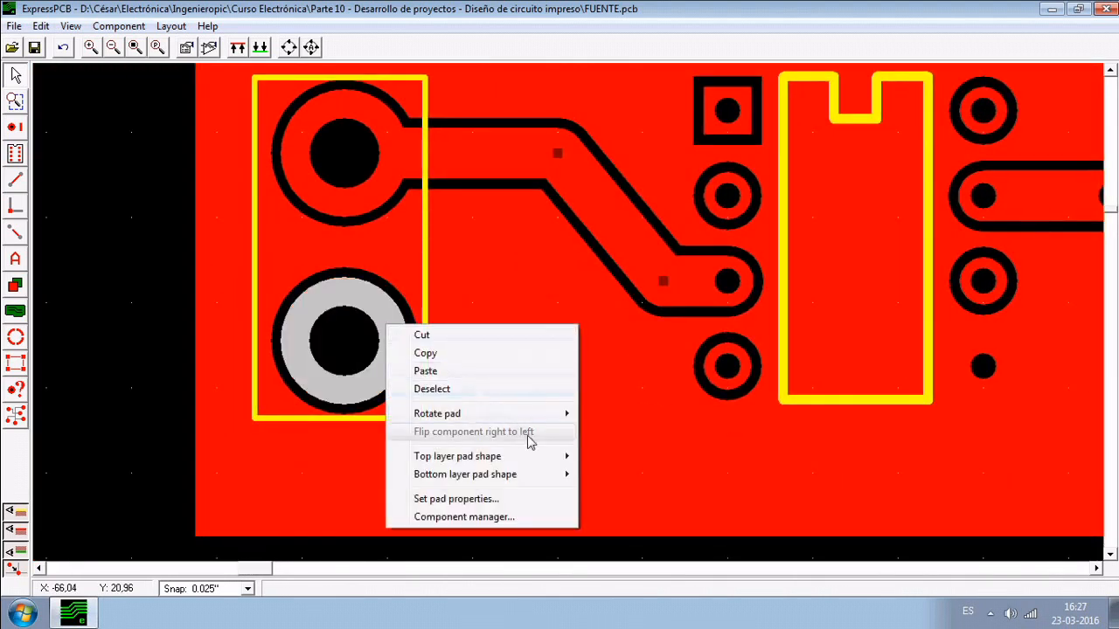
pyautogui.moveTo(527, 458)
pyautogui.click(654, 475)
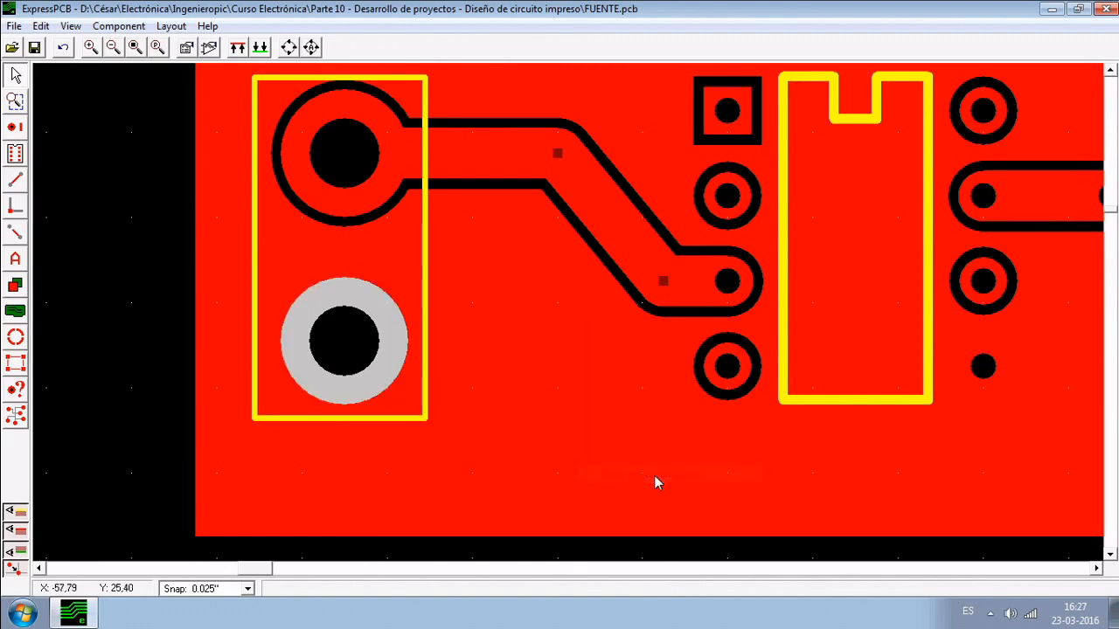
pyautogui.scroll(-2, 122, 298)
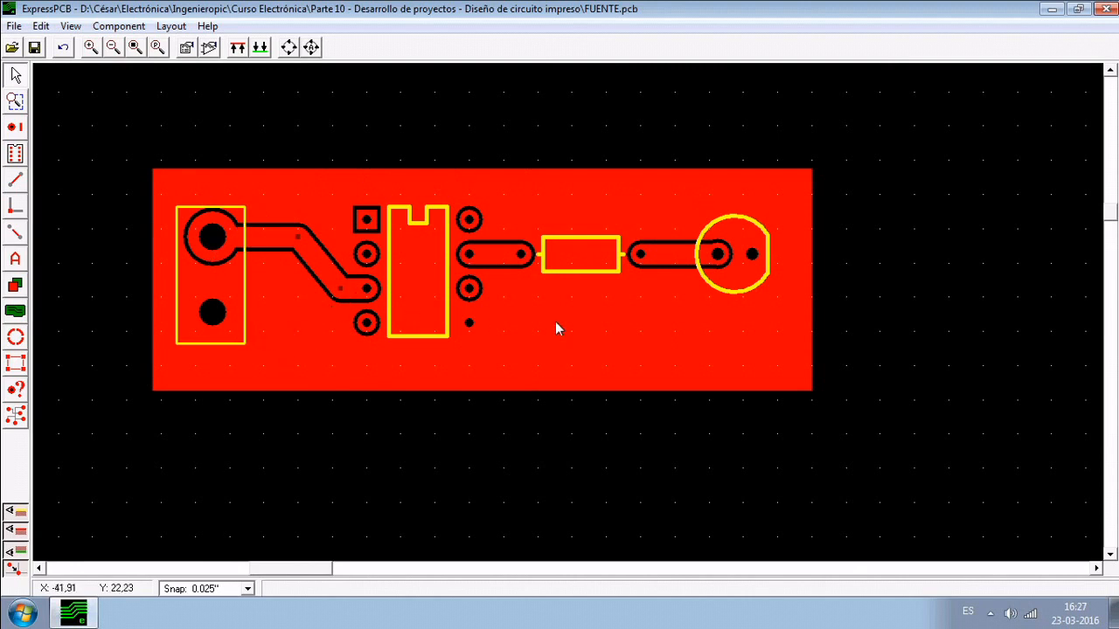
# Give the trace between the DIP and the resistor a custom filled-plane clearance of about 0.6 mm.
pyautogui.scroll(3, 550, 316)
pyautogui.scroll(1, 490, 324)
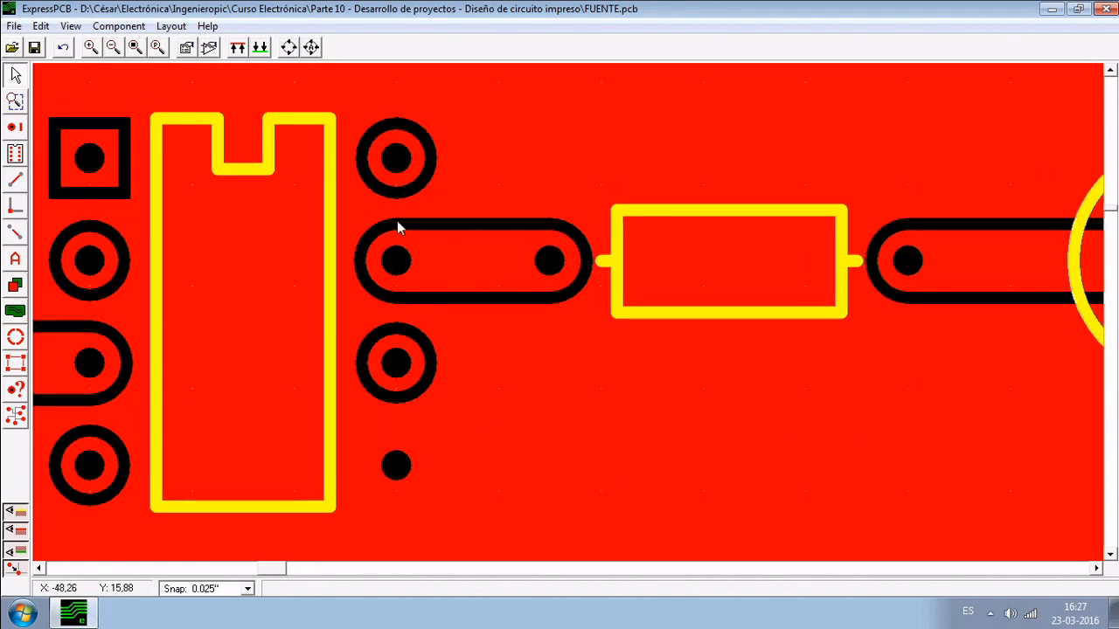
pyautogui.rightClick(476, 264)
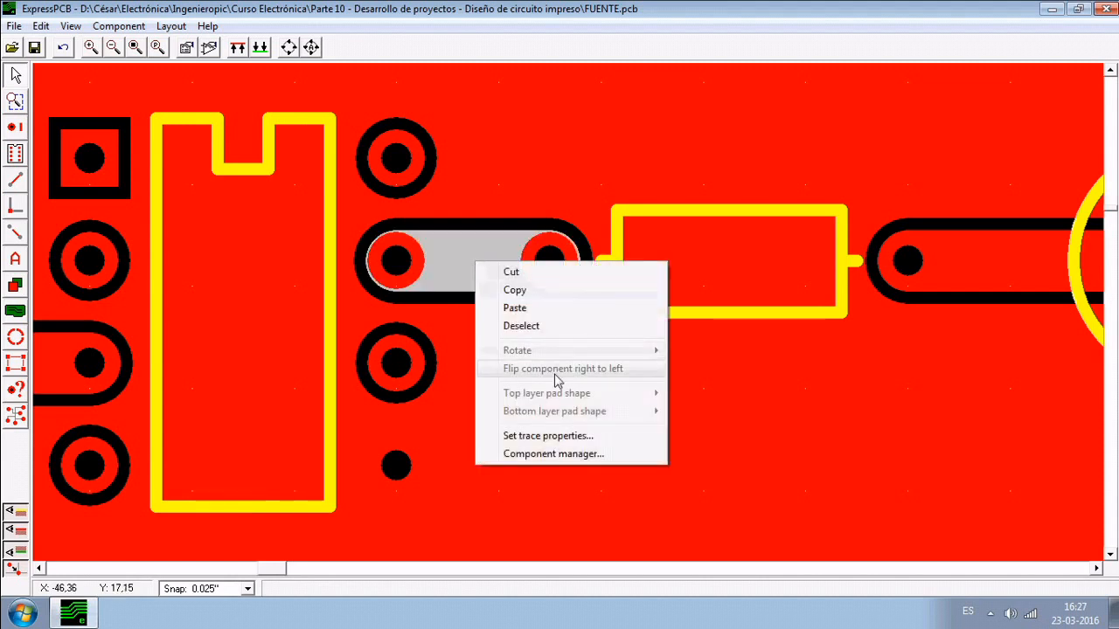
pyautogui.click(575, 436)
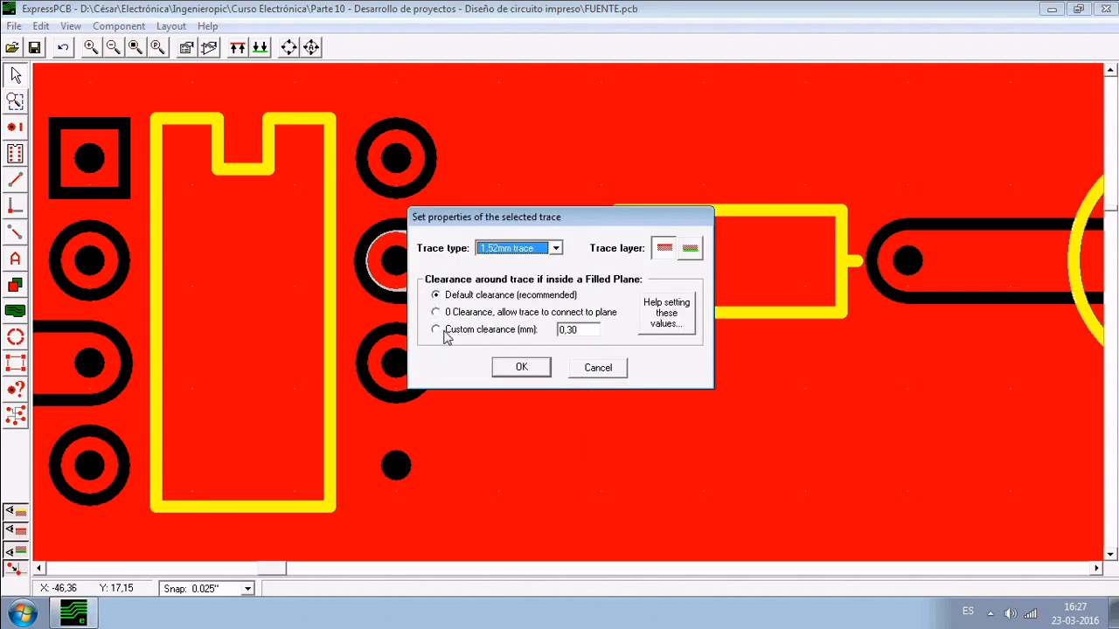
pyautogui.click(491, 337)
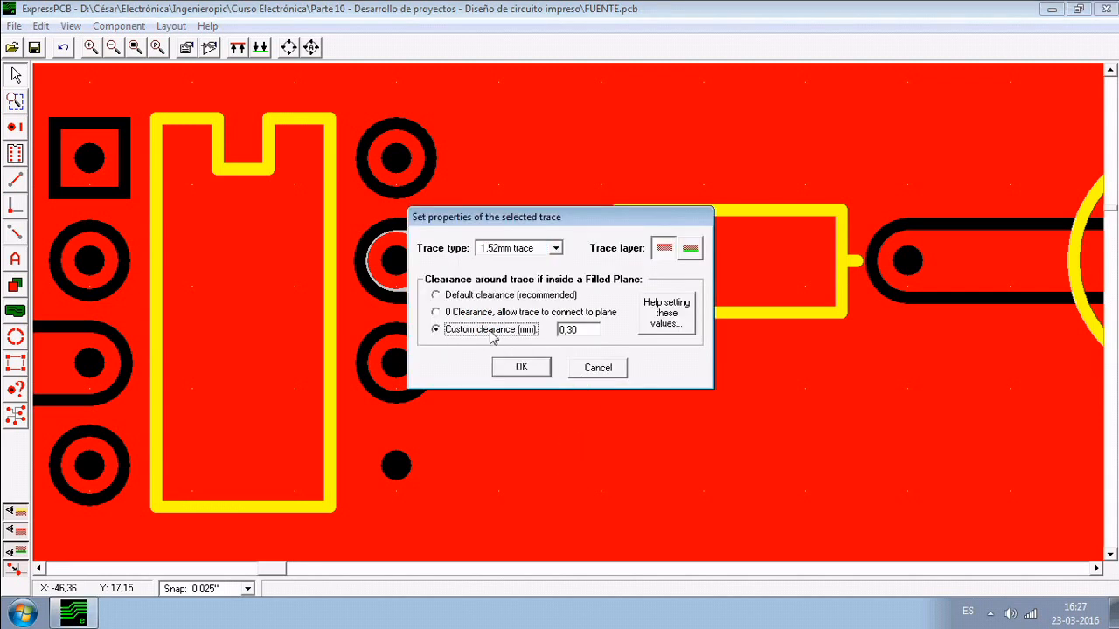
pyautogui.click(582, 336)
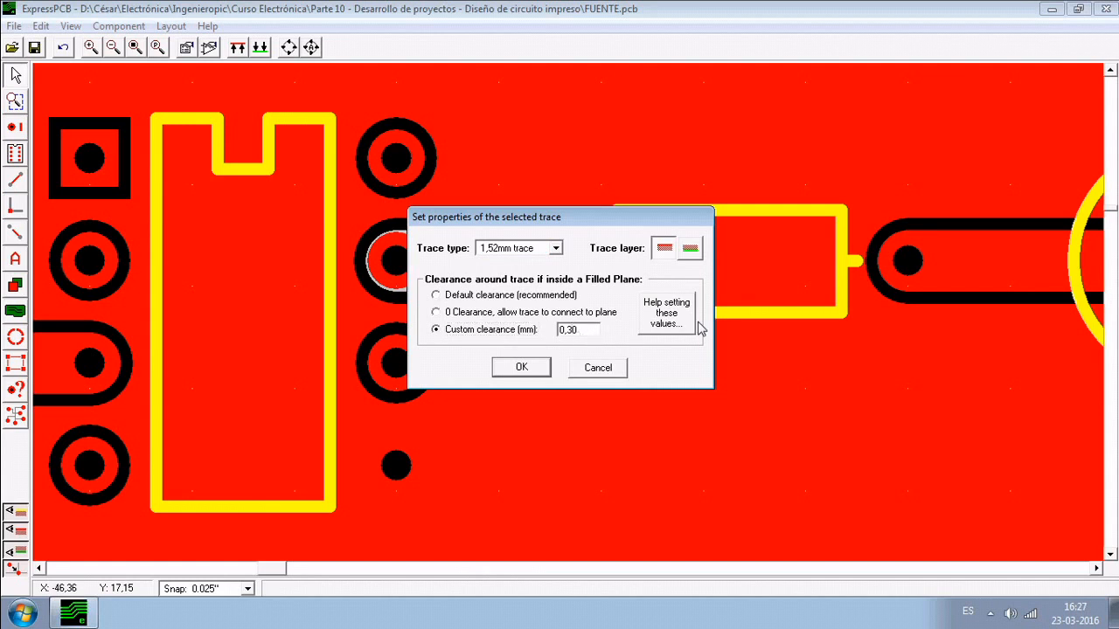
pyautogui.write('6')
pyautogui.click(519, 368)
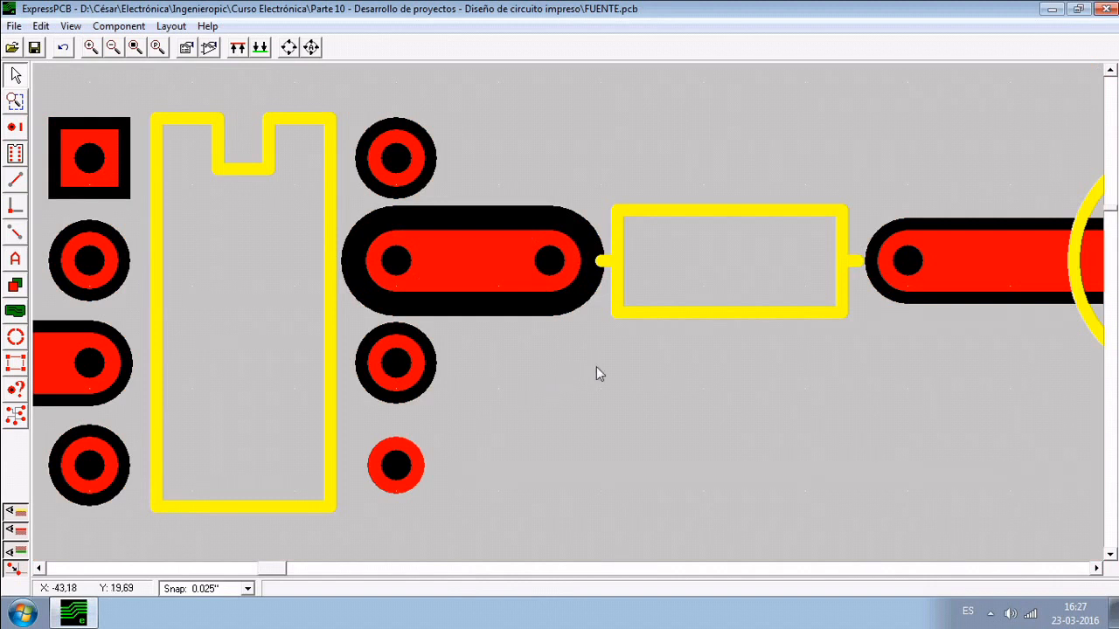
pyautogui.scroll(-2, 670, 400)
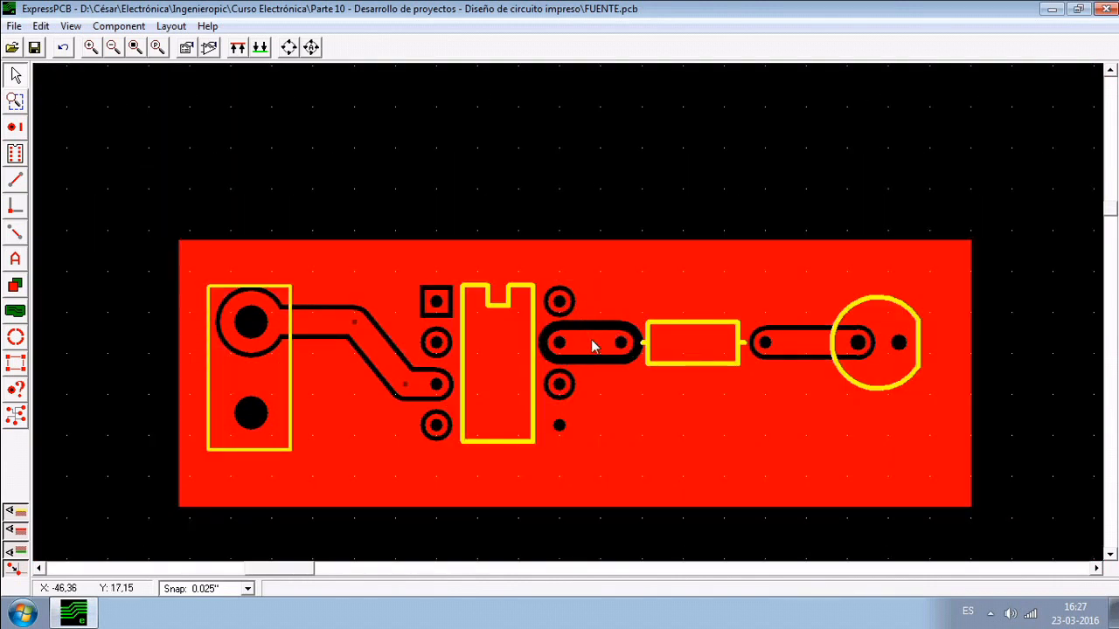
pyautogui.click(721, 281)
pyautogui.click(618, 181)
pyautogui.moveTo(659, 236); pyautogui.dragTo(663, 197, button='middle')
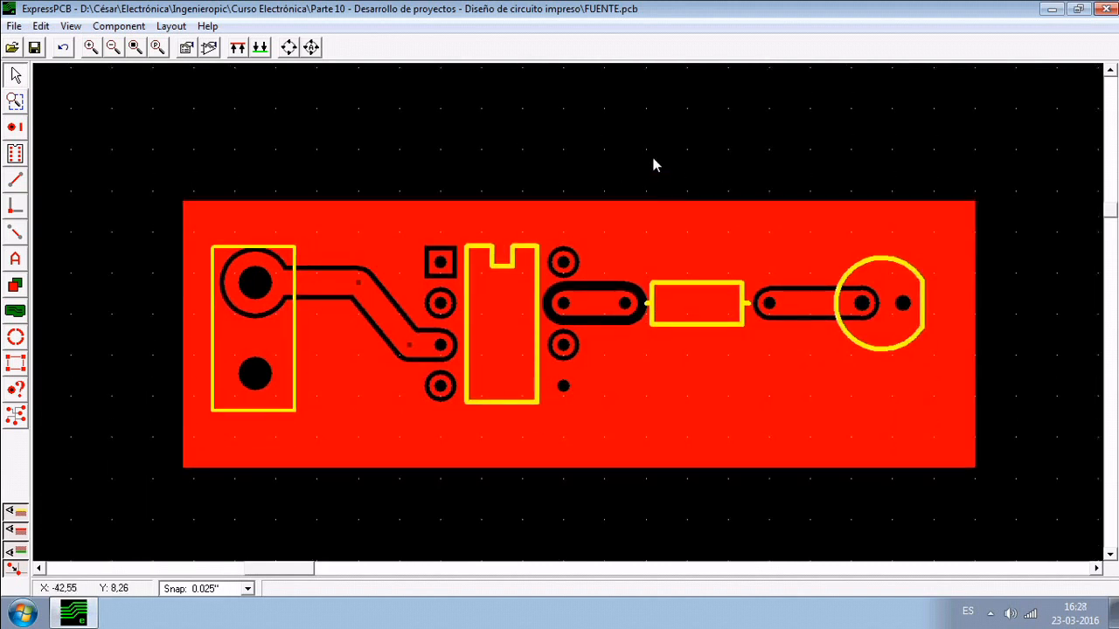